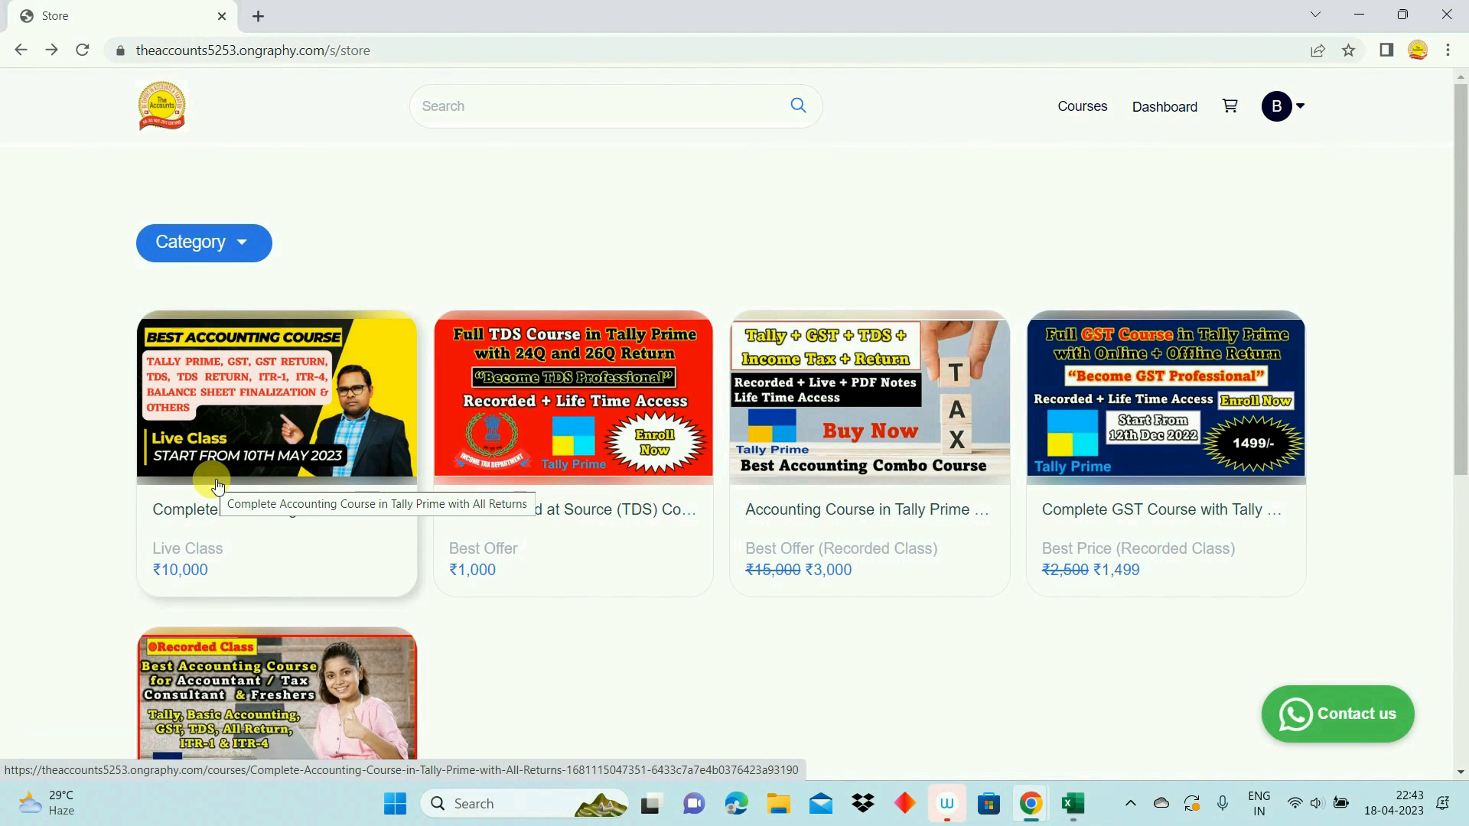
- Open the Complete Accounting Course in Tally Prime with All Returns page, and return to the course store
click(261, 420)
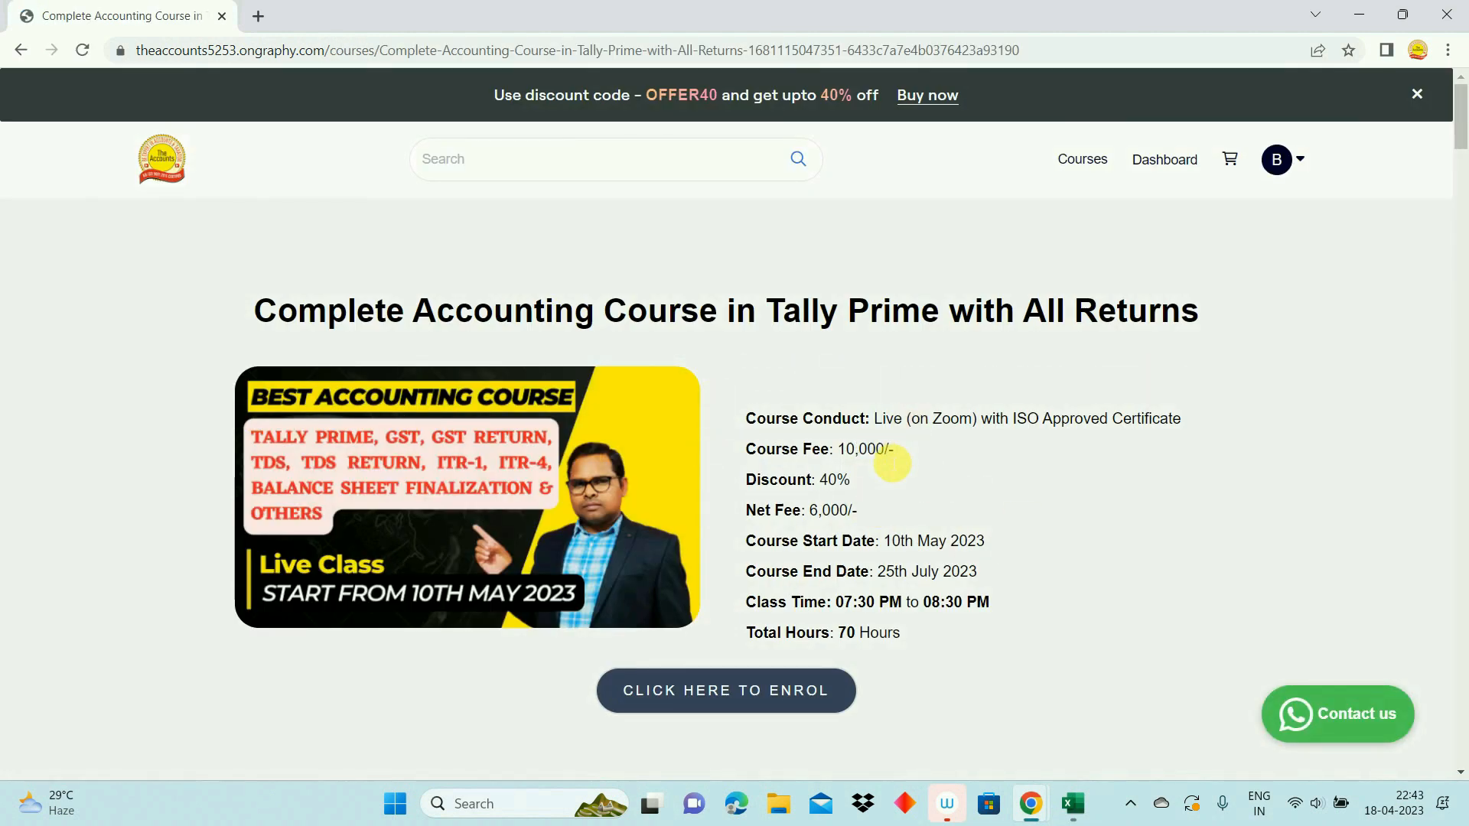
click(18, 51)
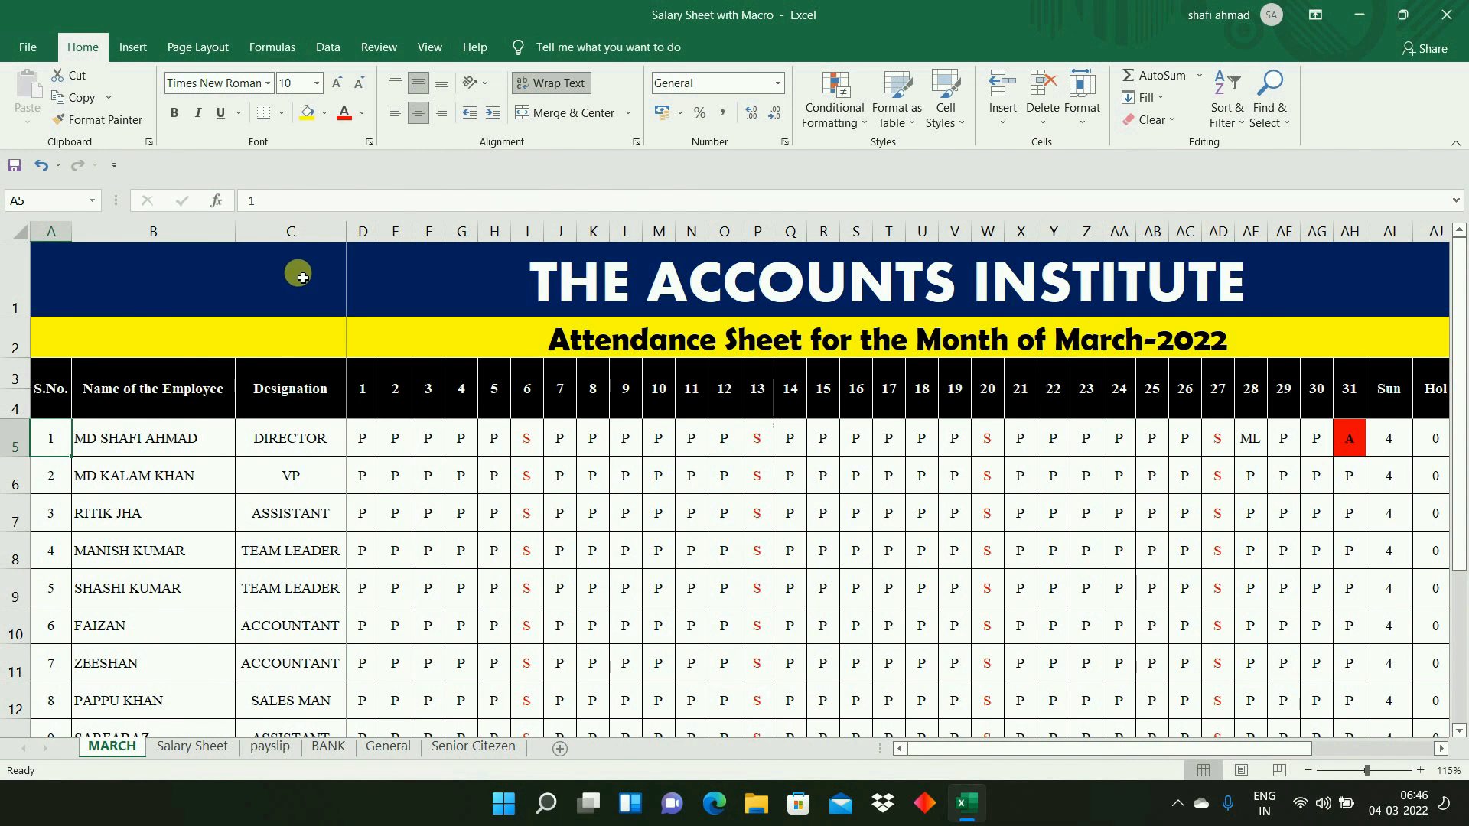
- Review the S.No., Name of the Employee and Designation headings of the MARCH attendance sheet
click(58, 392)
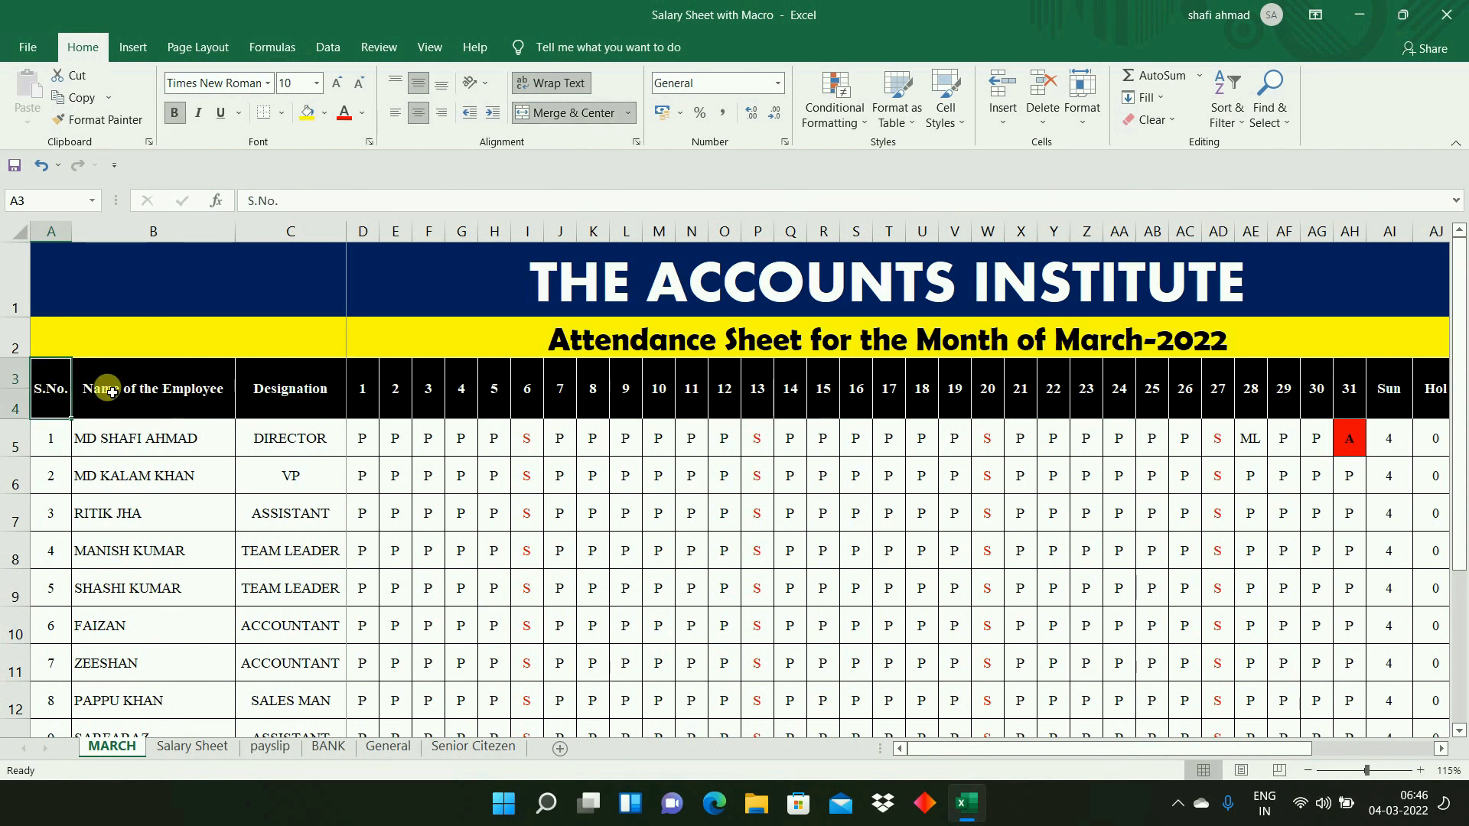
click(149, 397)
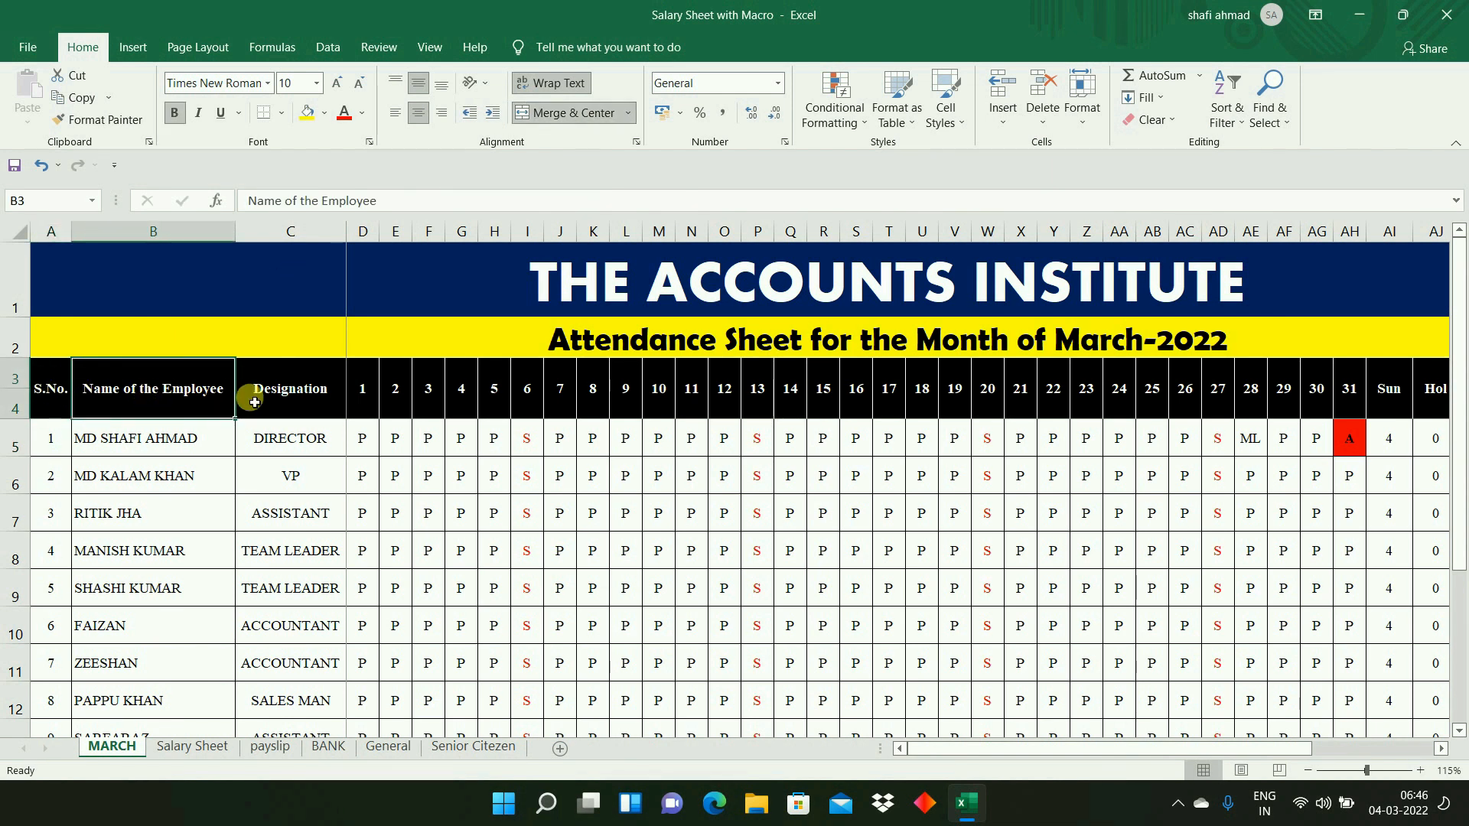
click(281, 397)
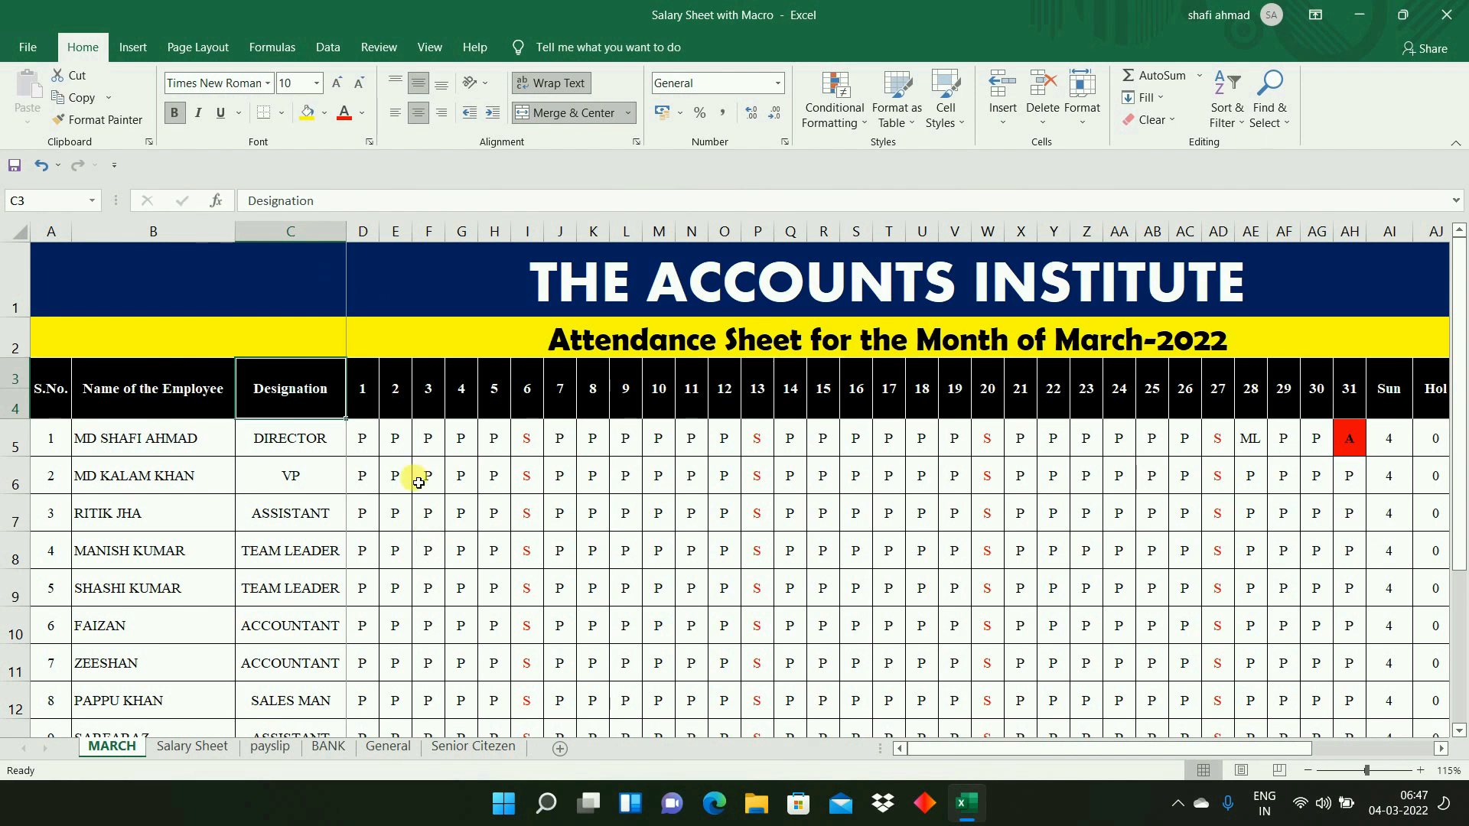
- Insert a blank column between Designation and the day 1 column, and delete it again
right_click(367, 232)
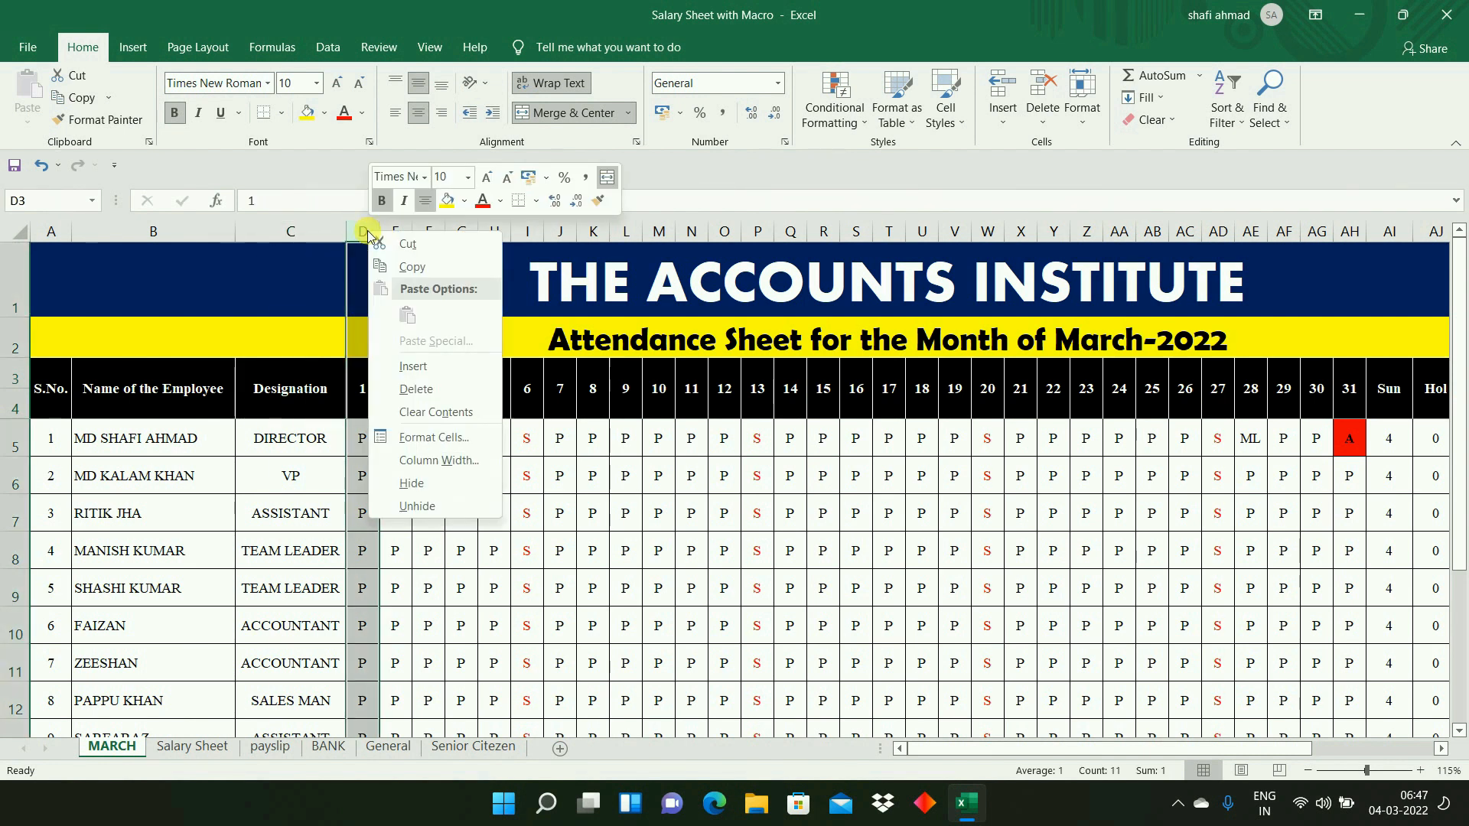
click(406, 365)
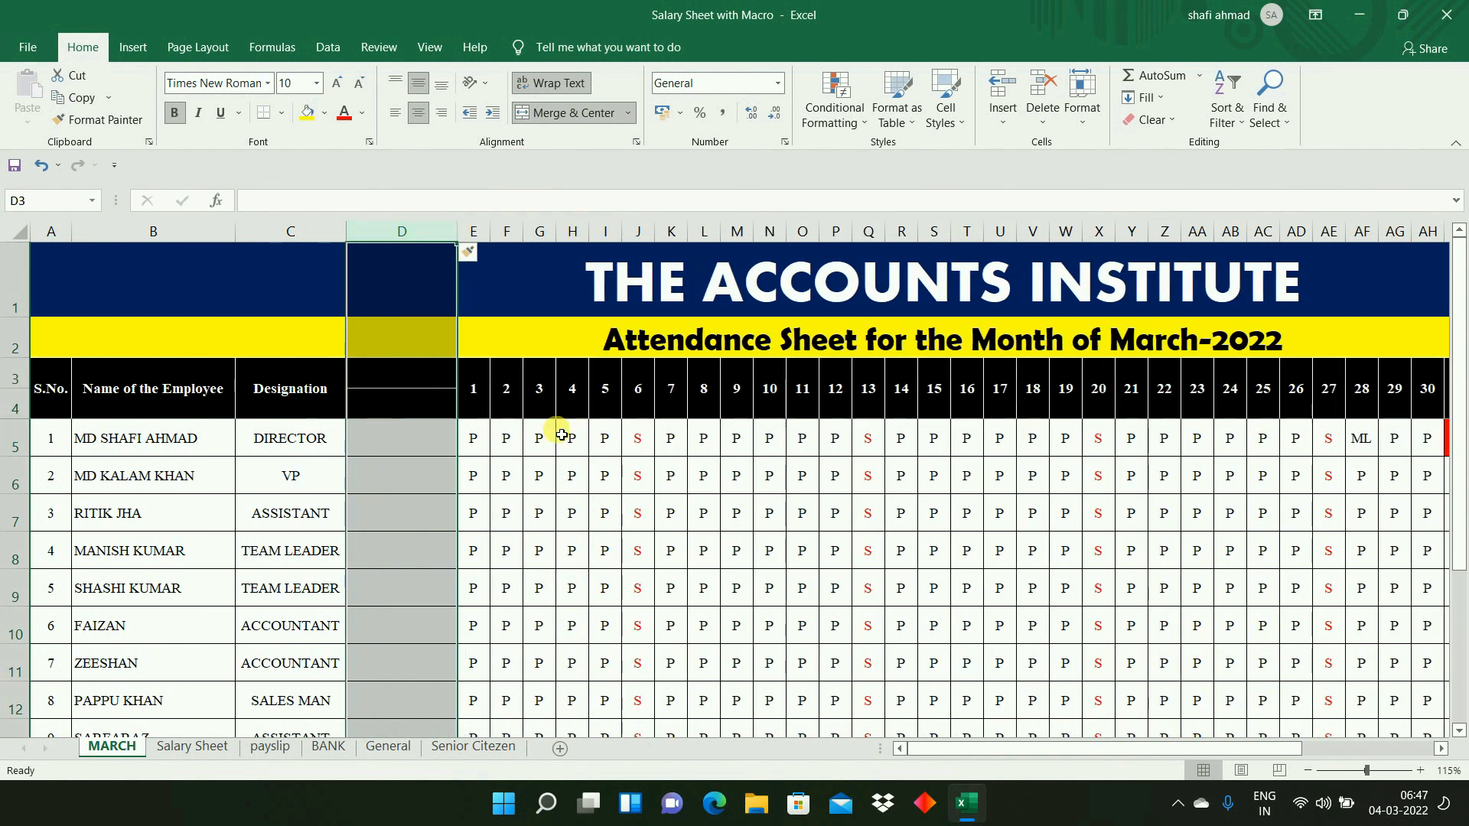
click(410, 230)
right_click(411, 230)
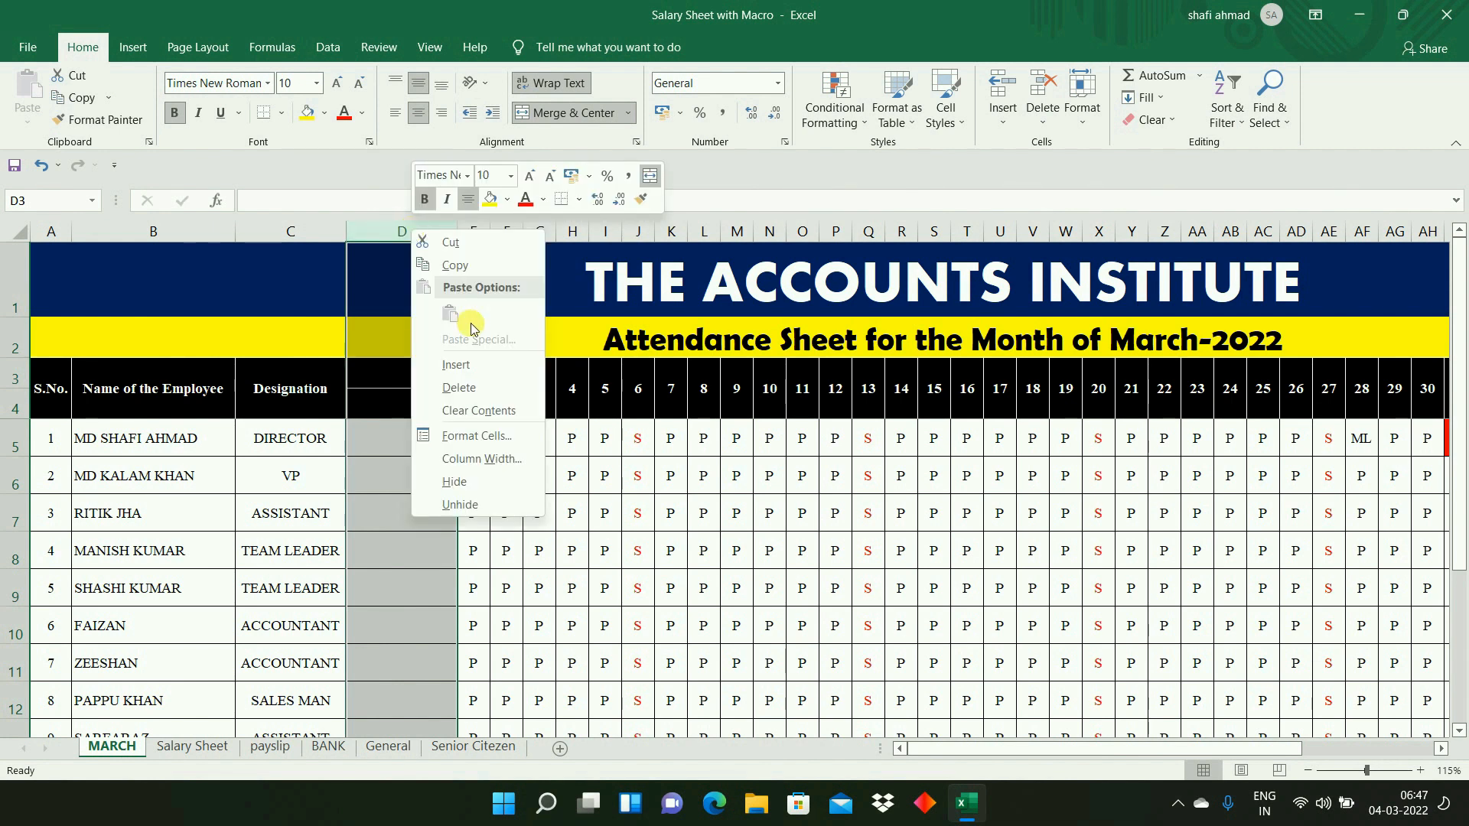
click(469, 387)
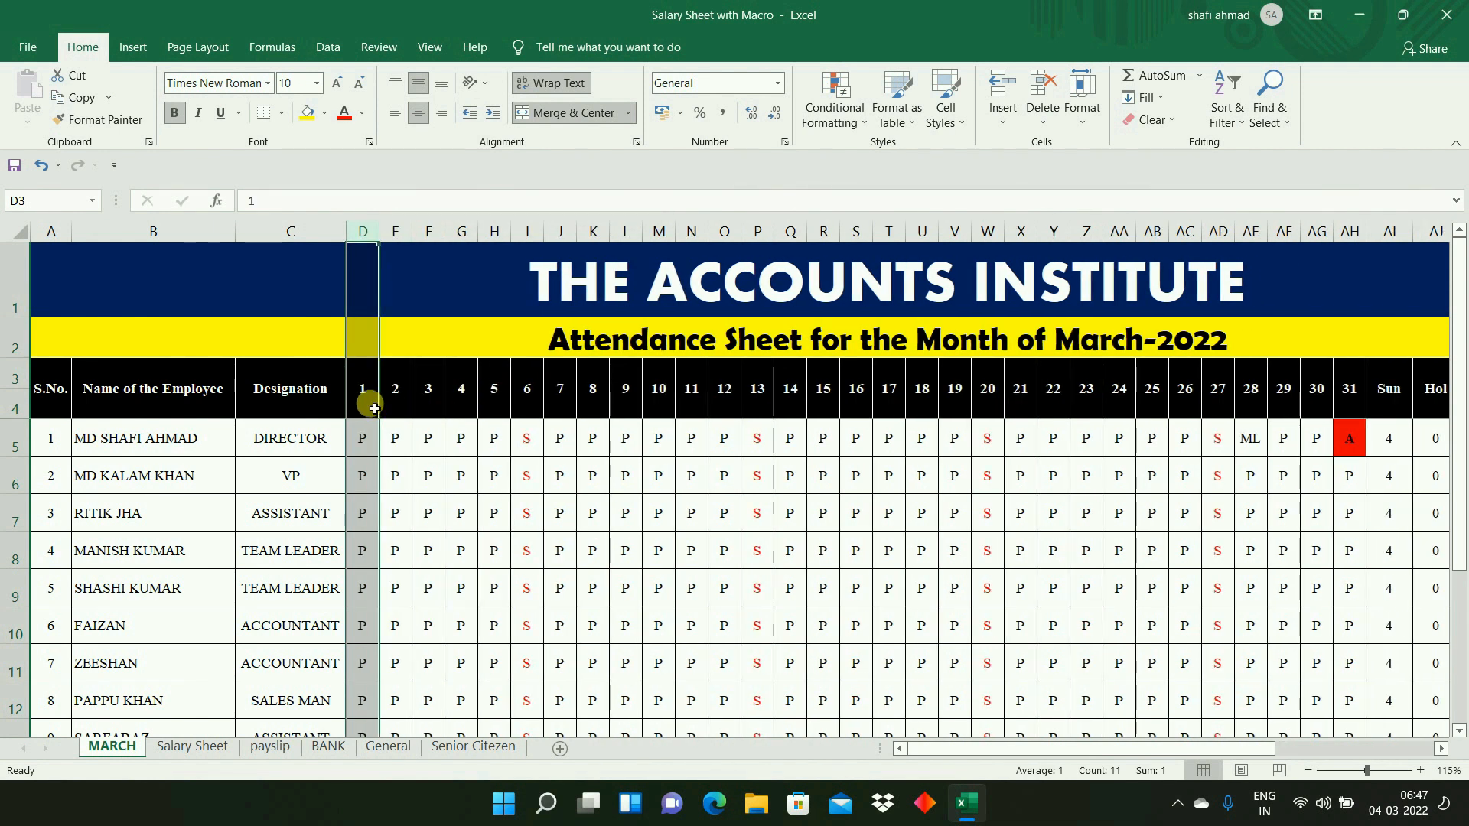
- Enter 1 as the first day heading in D3 and fill the day series from D3:E3 across to 31 in AH3
click(1349, 394)
click(359, 387)
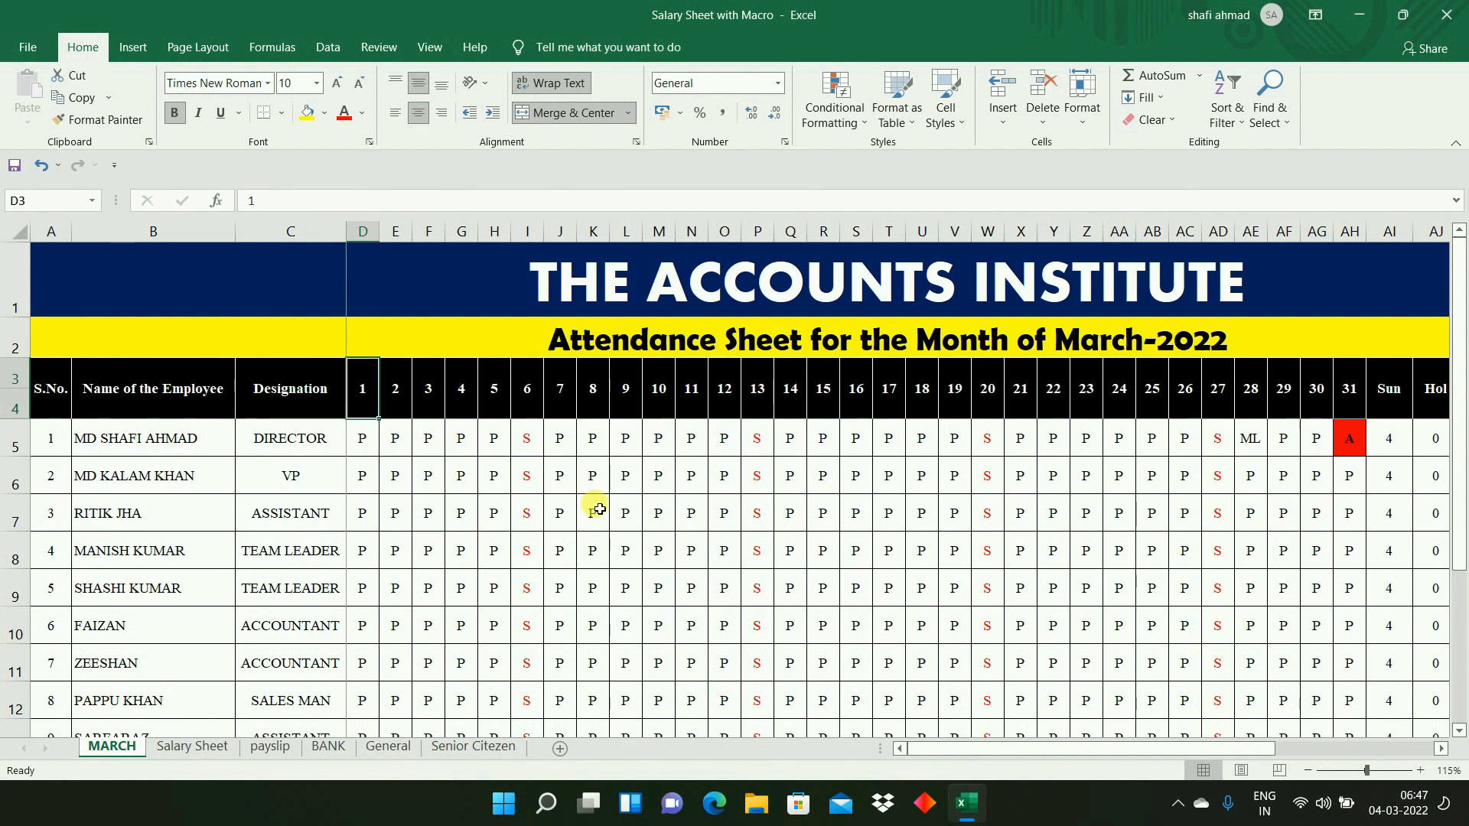
text(1)
key(Right)
text(1)
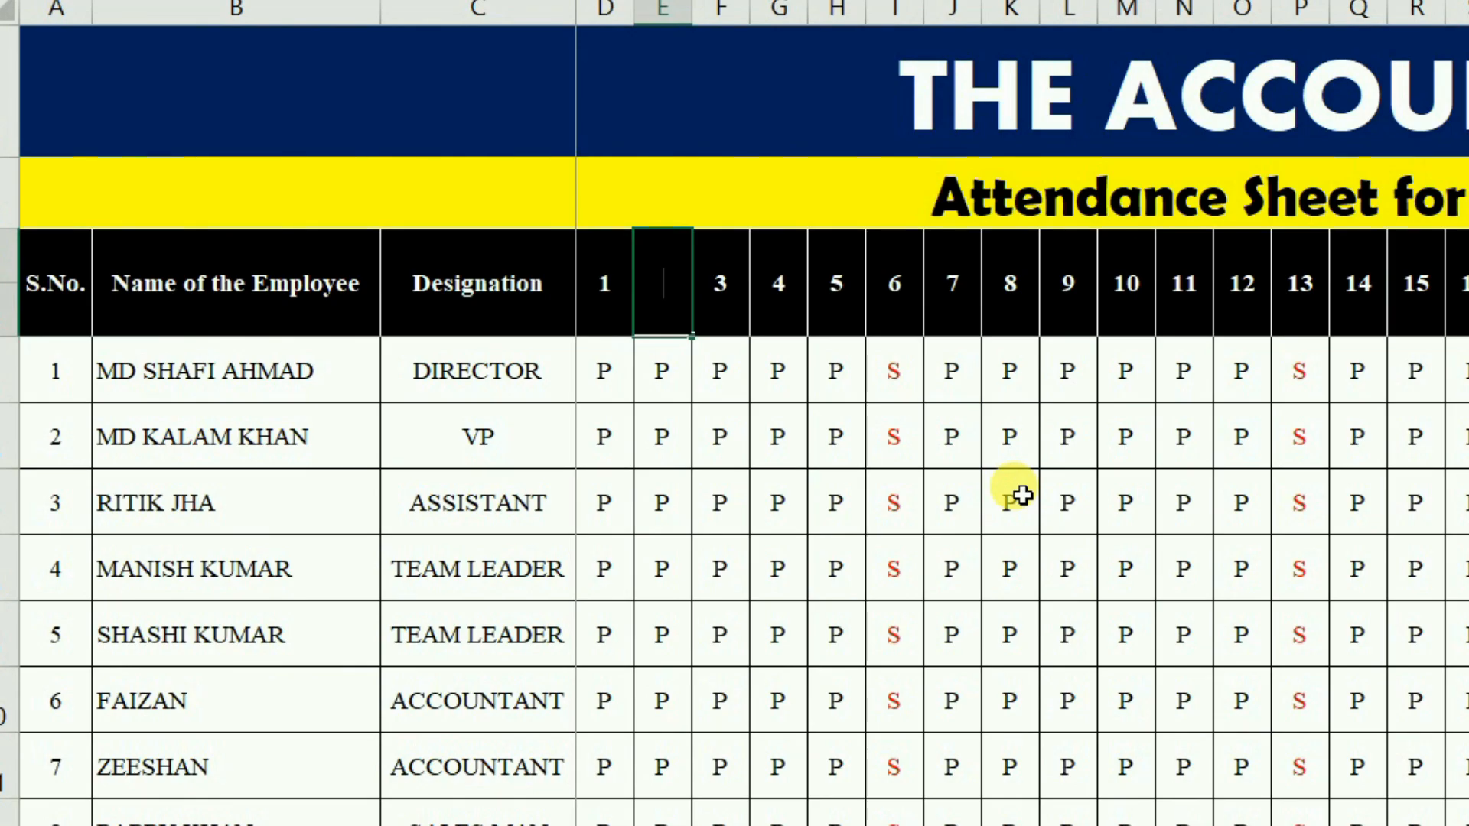
key(Escape)
key(Right)
key(Left)
key(shift+Left)
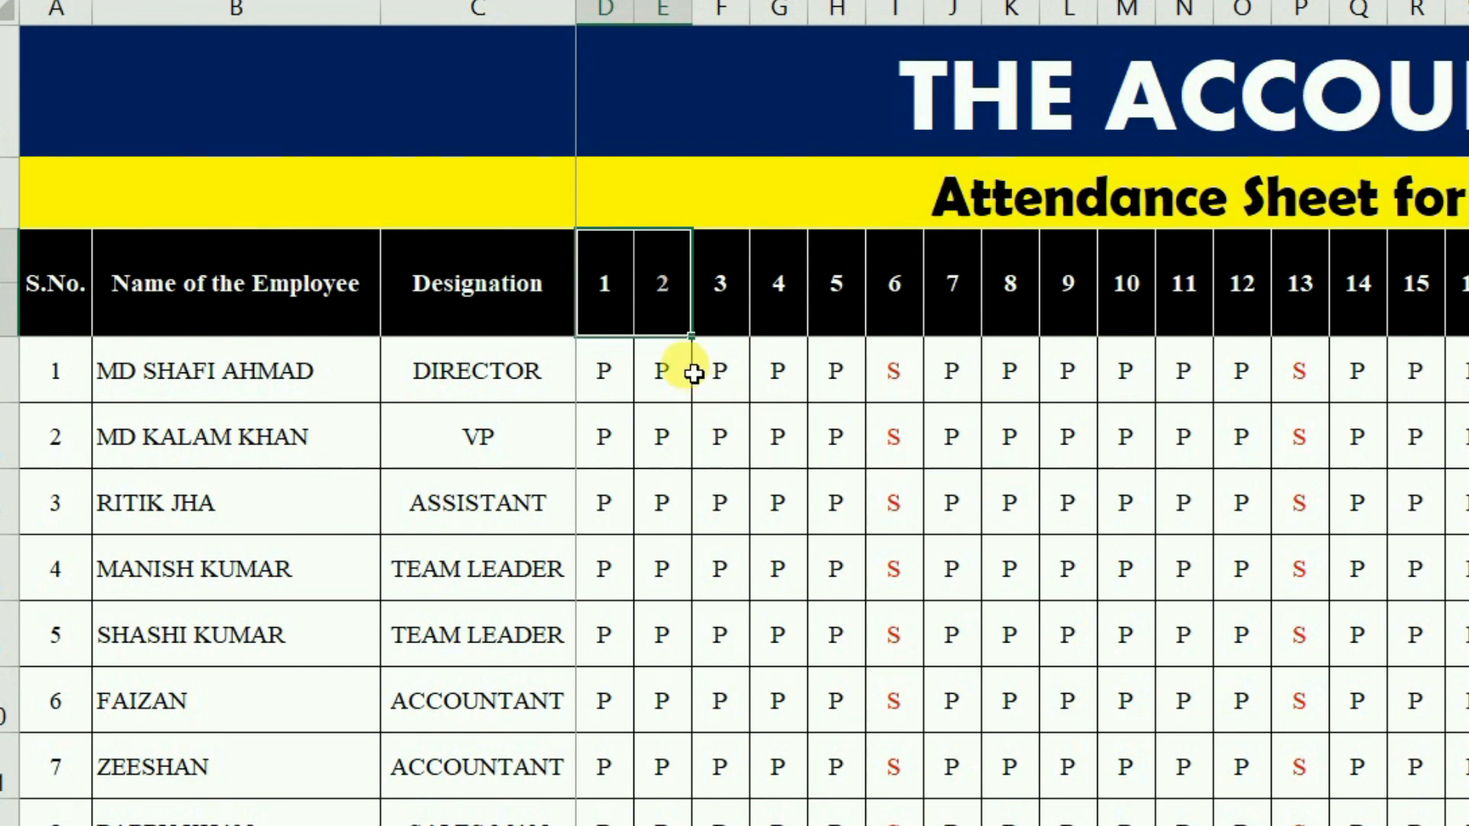
drag(692, 336, 1468, 309)
drag(1276, 403, 1355, 402)
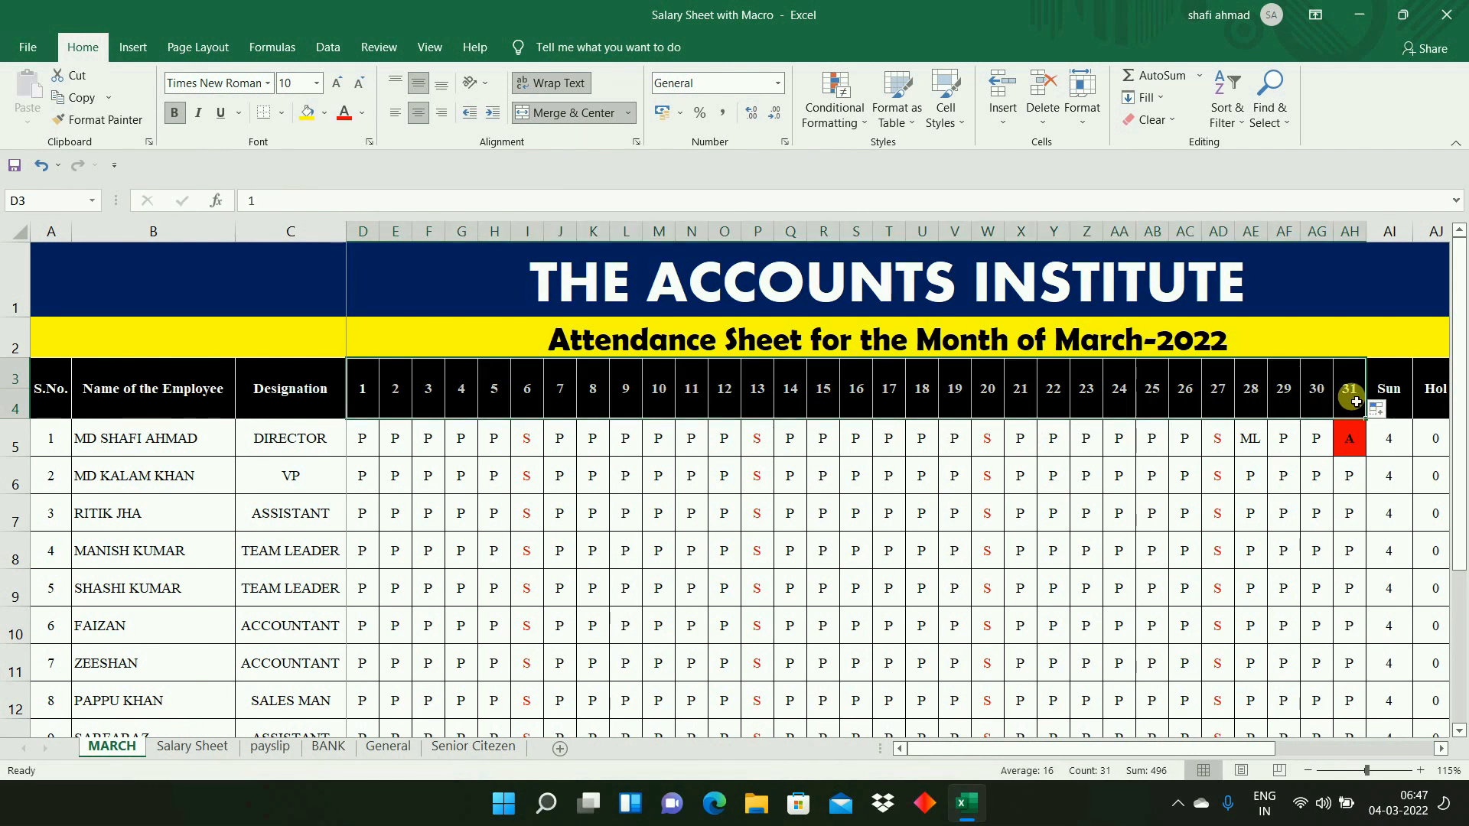
click(1056, 477)
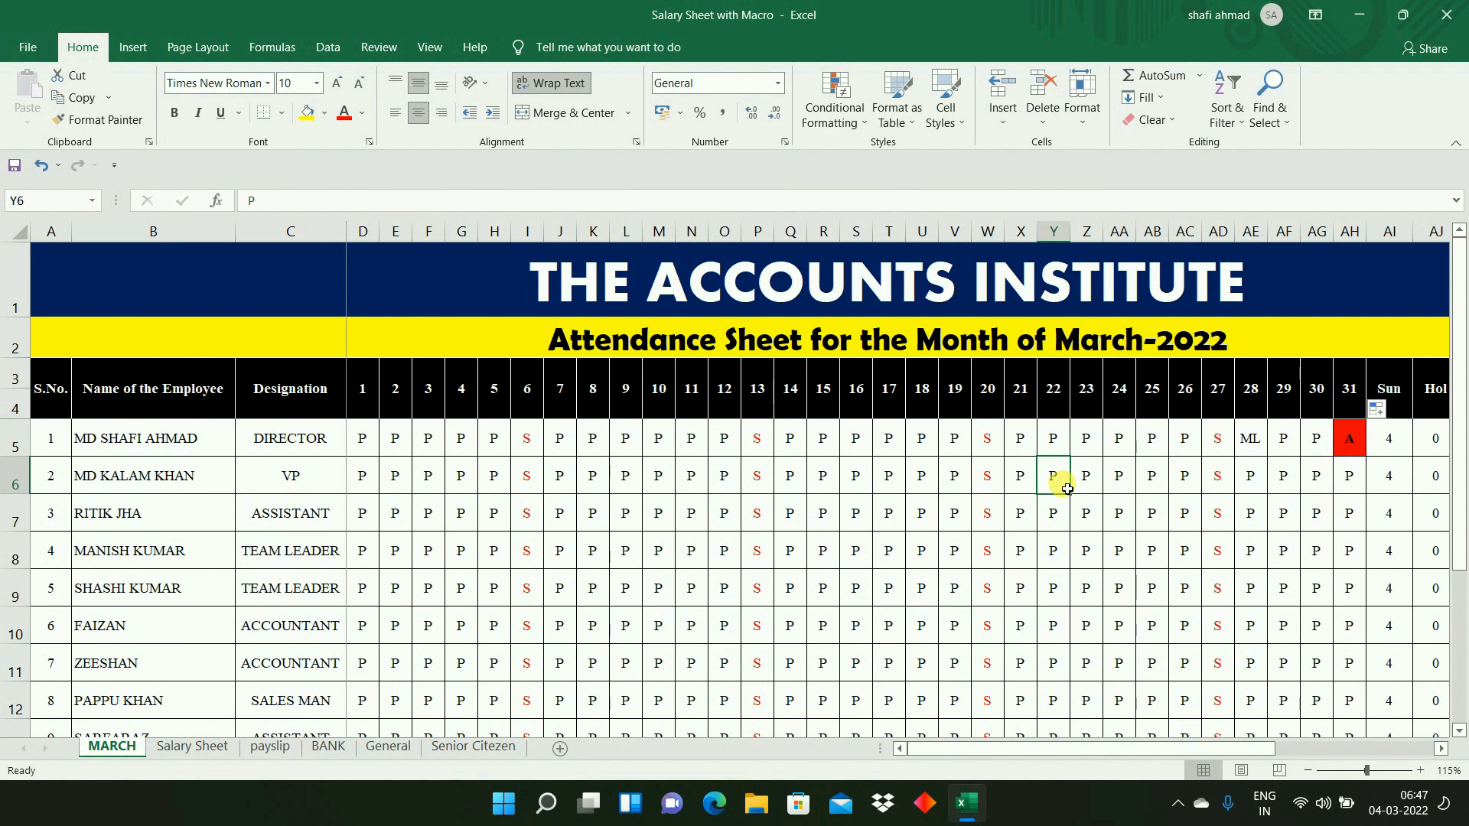
- Examine the summary headings after day 31, from Sun, Hol and Pres. through Leave and Absent to Paid Days
click(1233, 408)
key(Right)
key(Right)
key(Right)
key(Right)
key(Right)
key(Right)
key(Right)
key(Right)
key(Right)
key(Right)
key(Right)
key(Right)
key(Right)
key(Right)
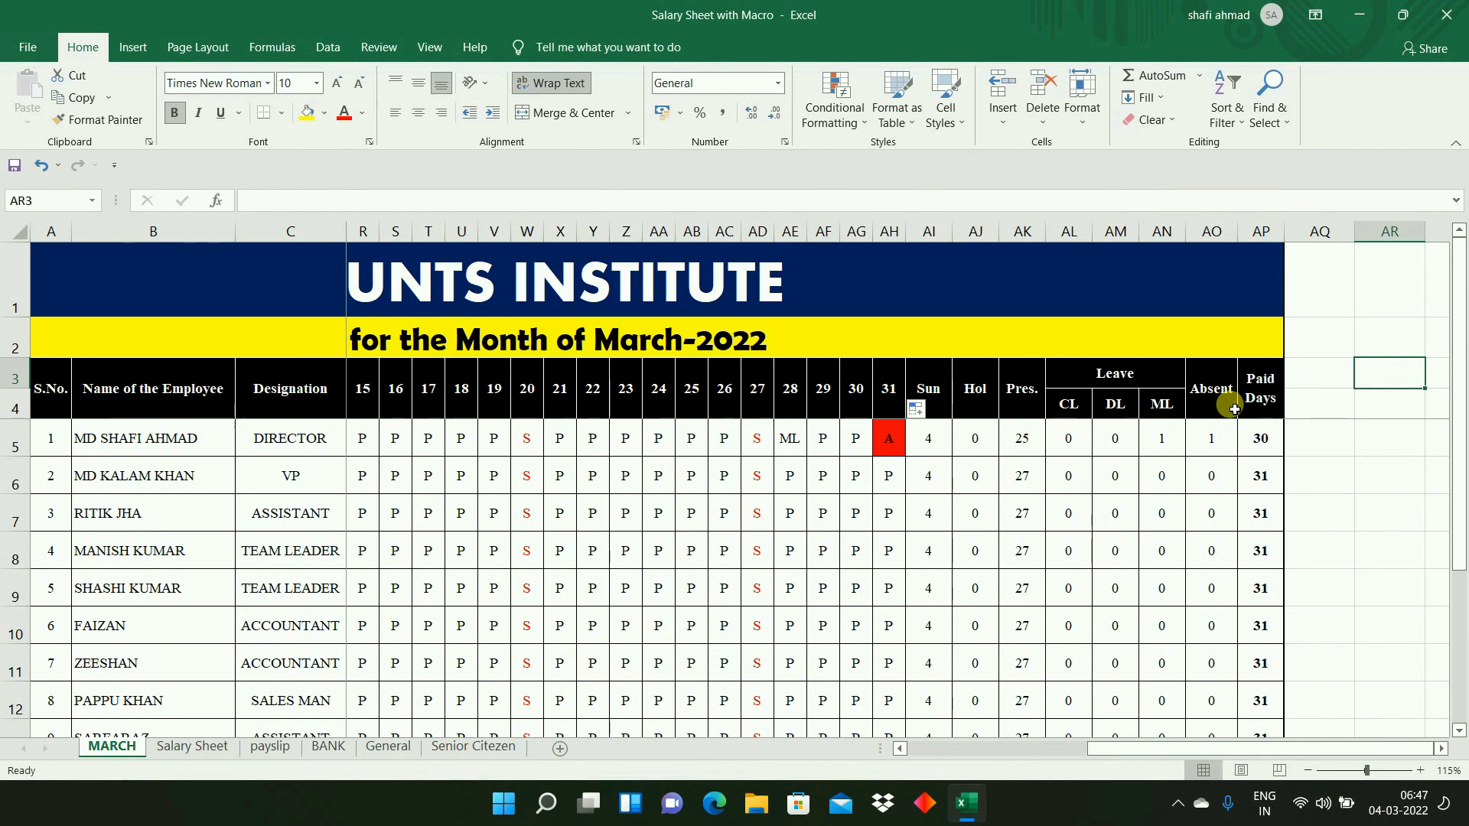
key(Left)
key(Left)
key(Left)
key(Left)
key(Left)
key(Left)
key(Left)
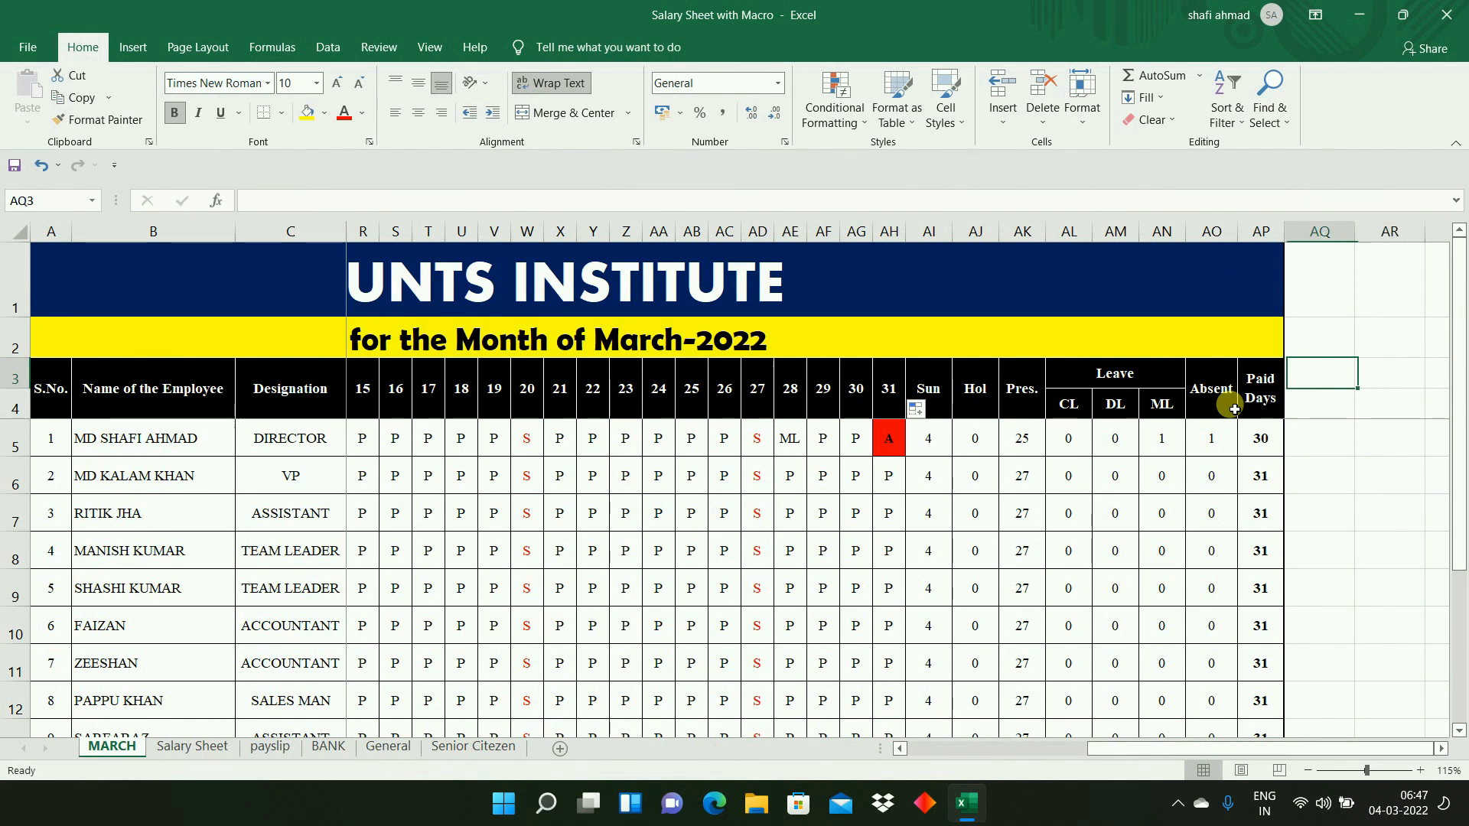
key(Right)
key(Right)
key(Right)
- Examine the CL, DL and ML headings under Leave and the first employee's ML formula in AN5
key(Down)
key(Right)
key(Right)
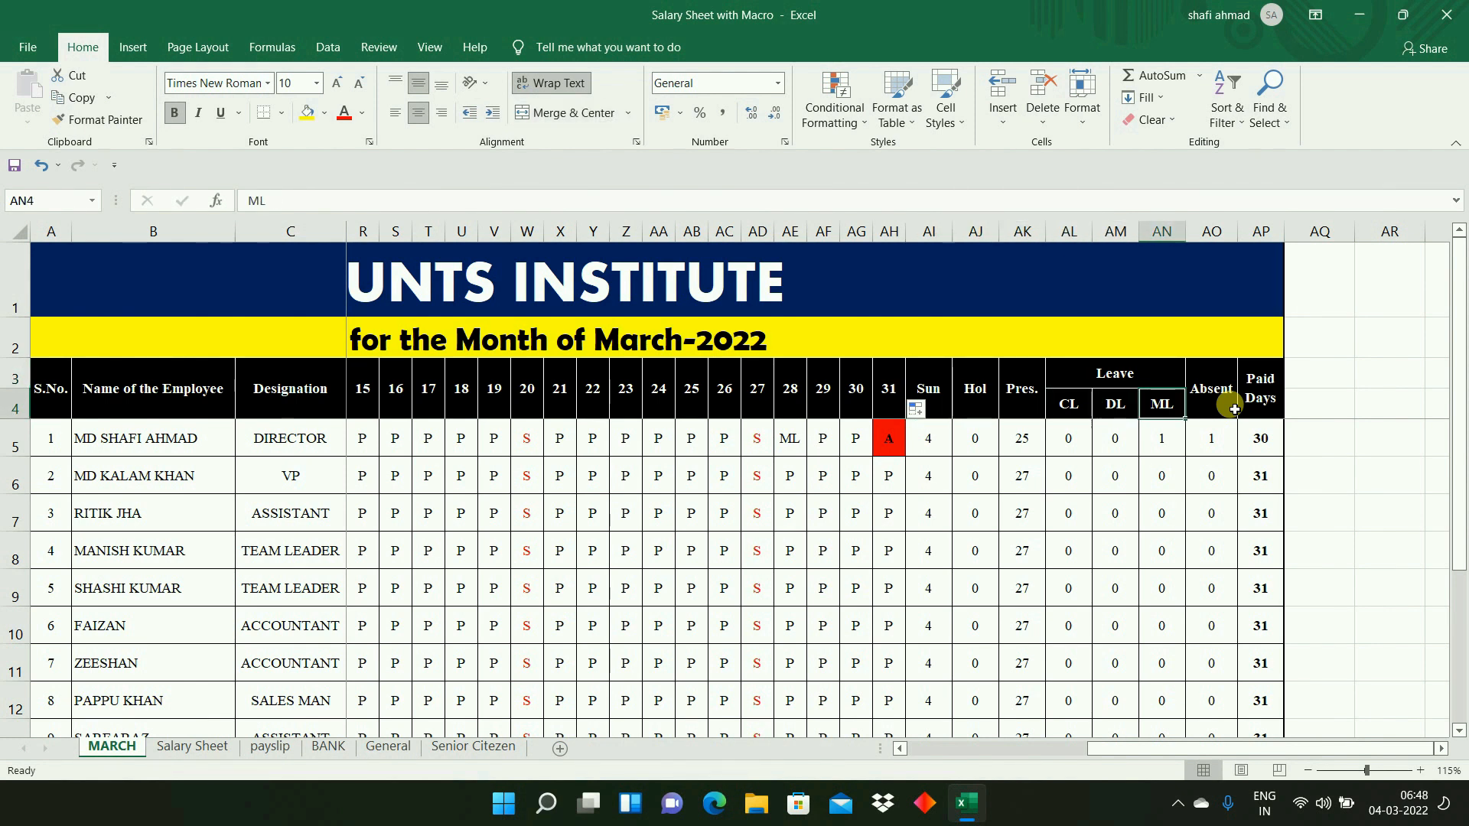
key(Left)
key(Left)
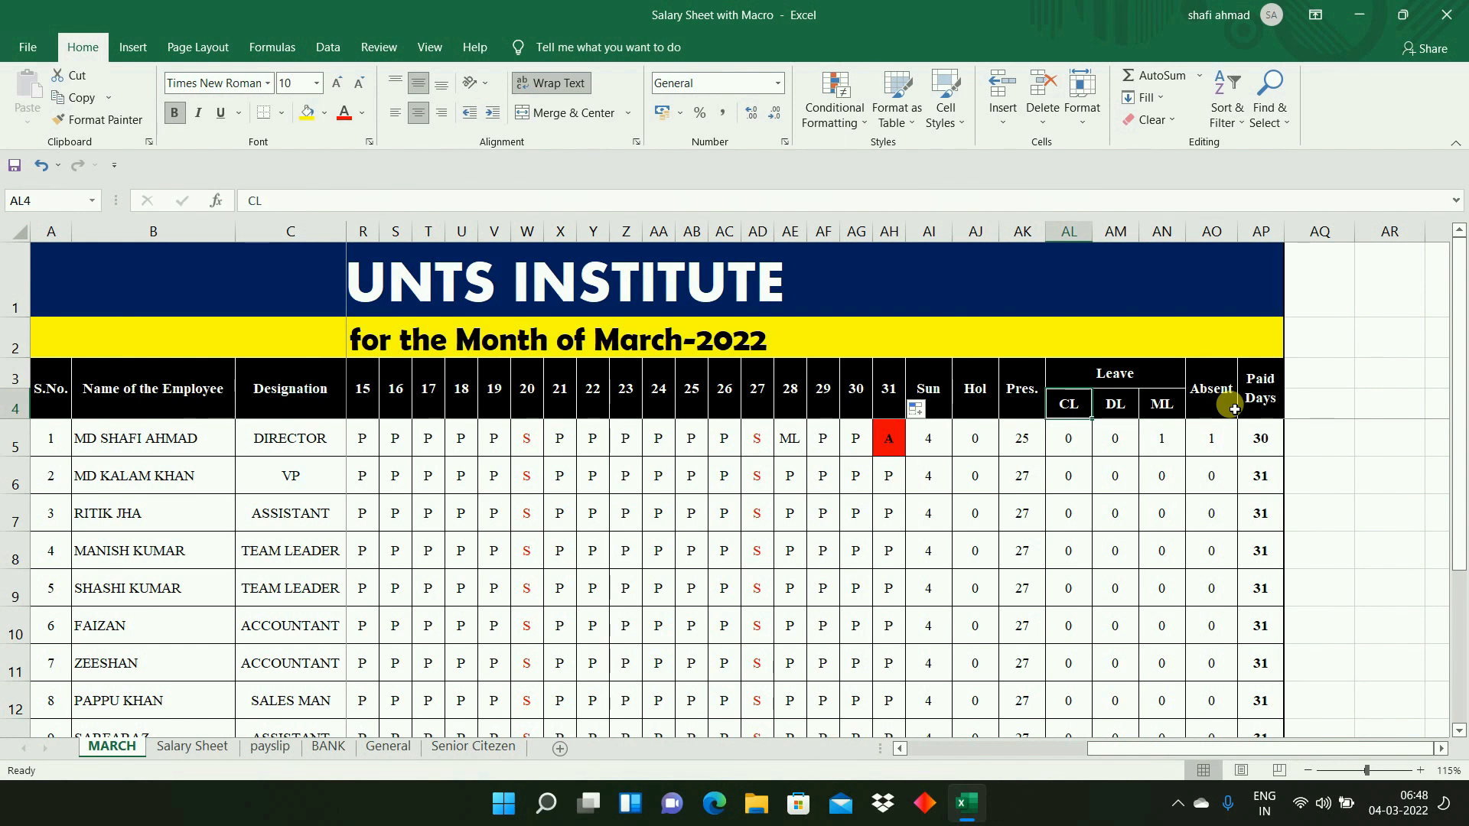
key(Down)
click(1115, 394)
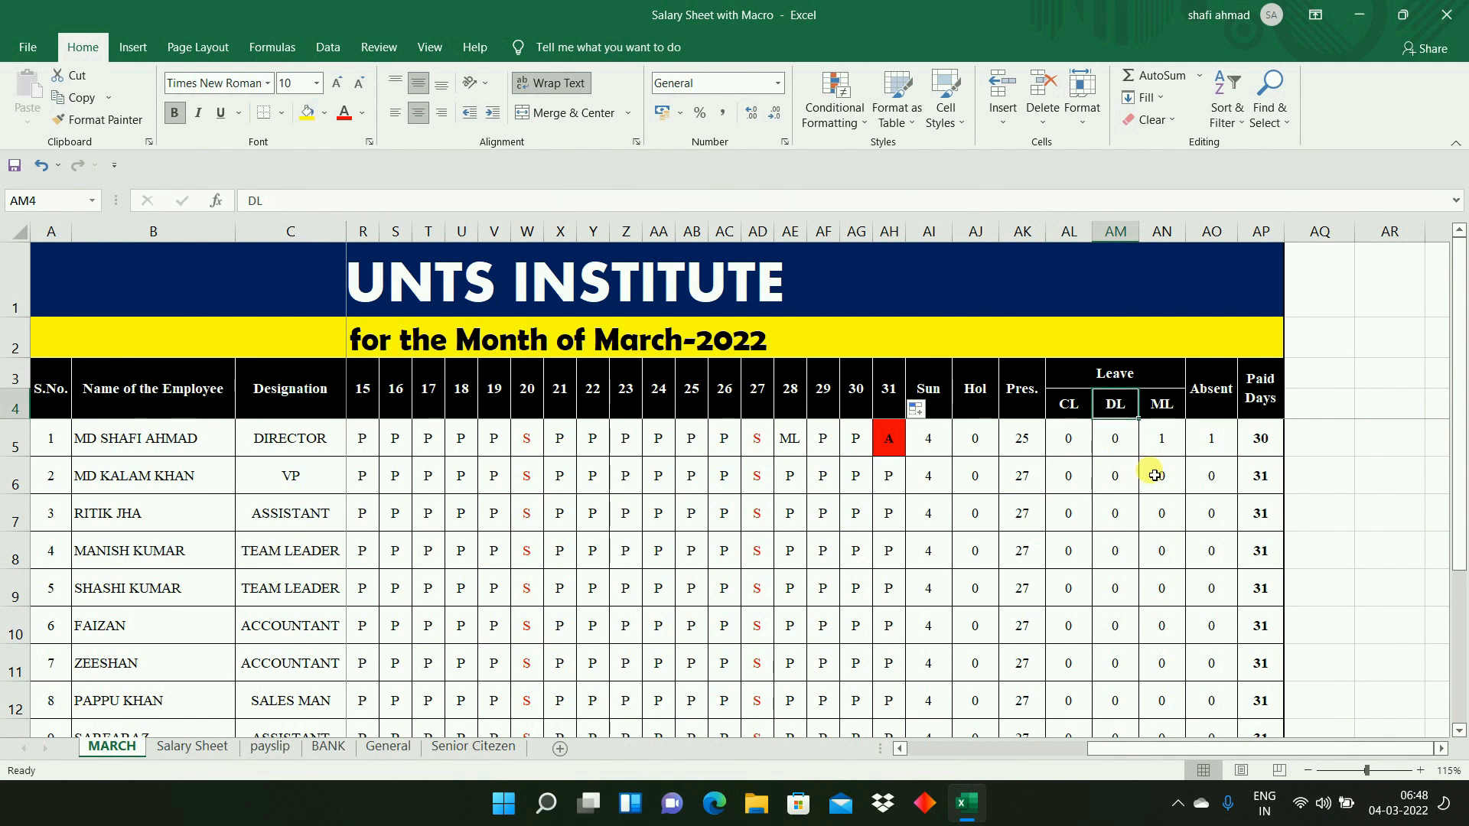
key(Down)
click(1167, 444)
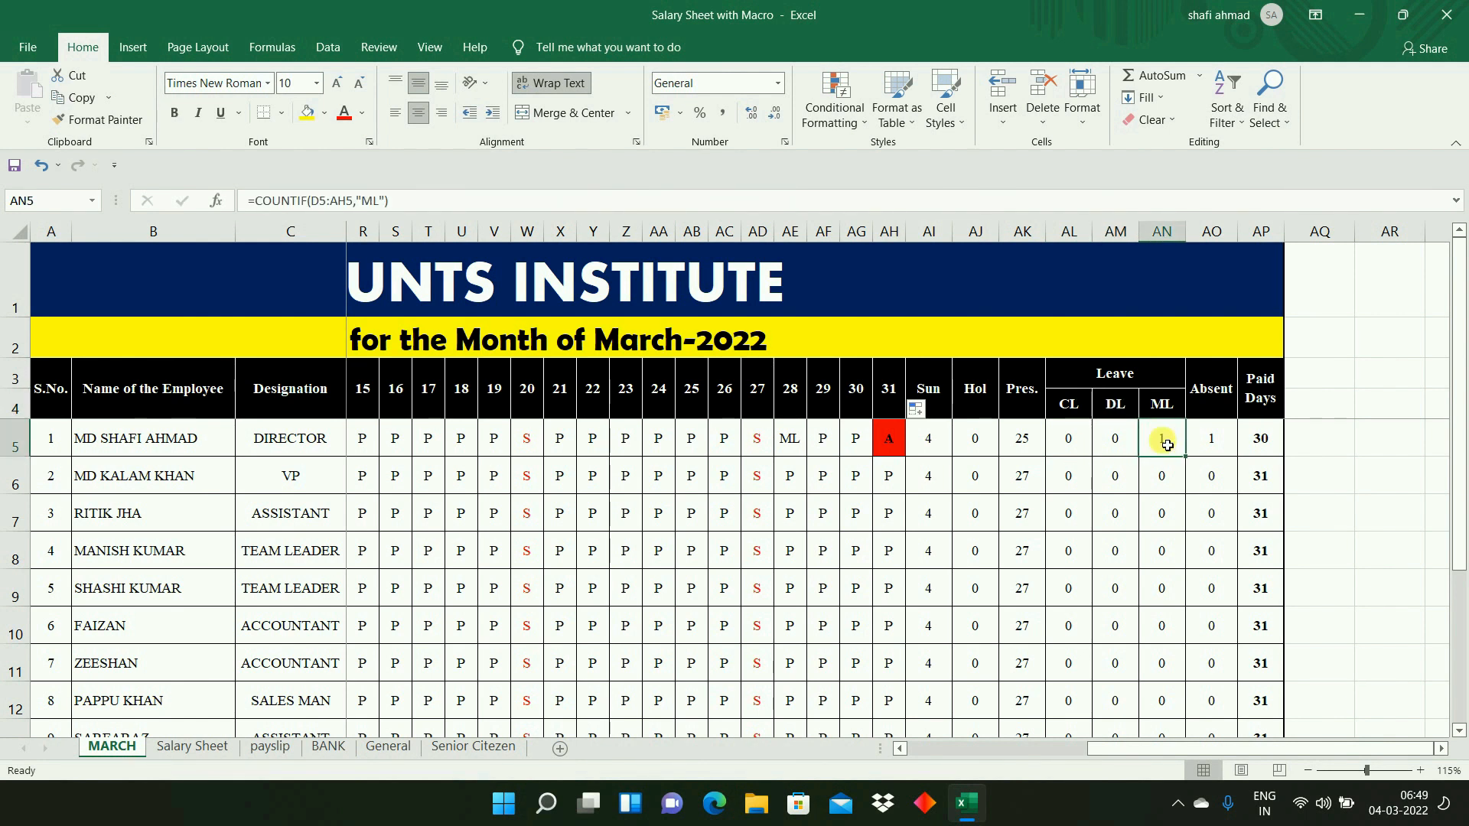
- Review the first employee's summary formulas and daily attendance codes along row 5
scroll(1259, 440, right, 5)
key(Left)
key(Left)
key(Left)
key(Left)
key(Left)
key(Left)
key(Left)
key(Left)
key(Left)
key(Left)
key(Left)
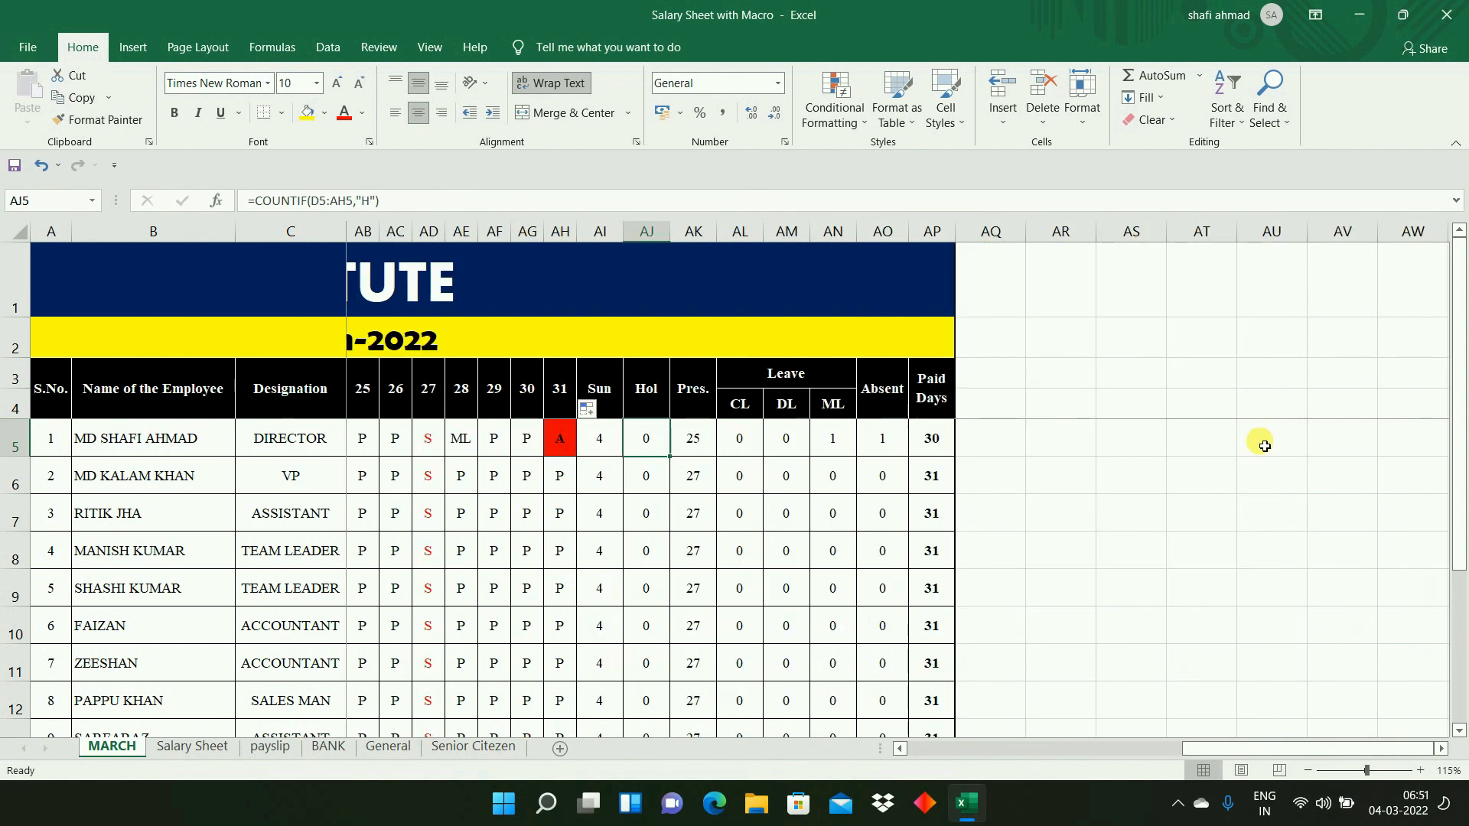
key(Left)
key(Left)
key(Left)
key(Left)
key(Left)
key(Left)
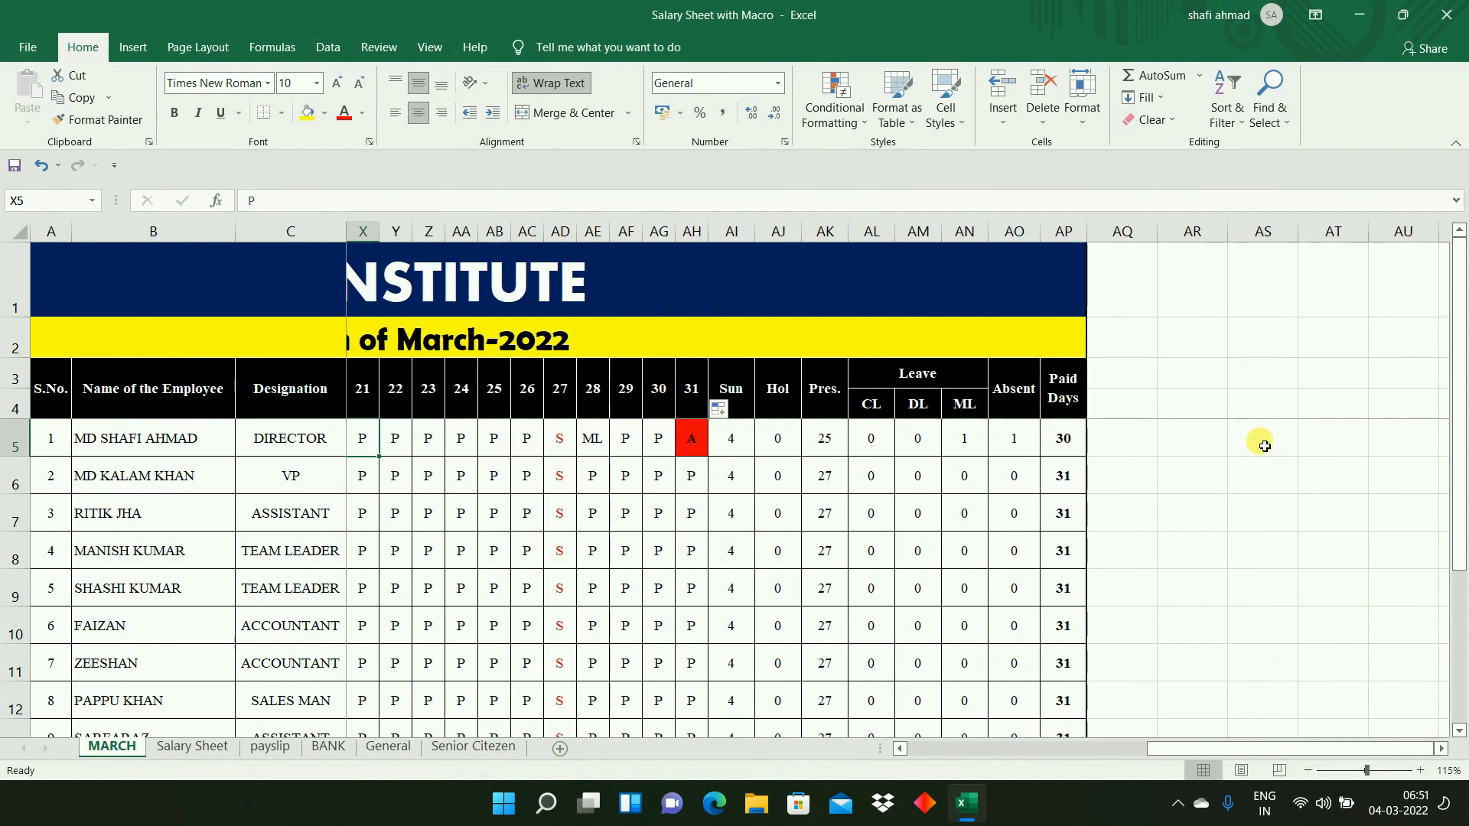
key(Right)
key(Right)
key(Right)
key(Right)
key(Right)
key(Right)
key(Right)
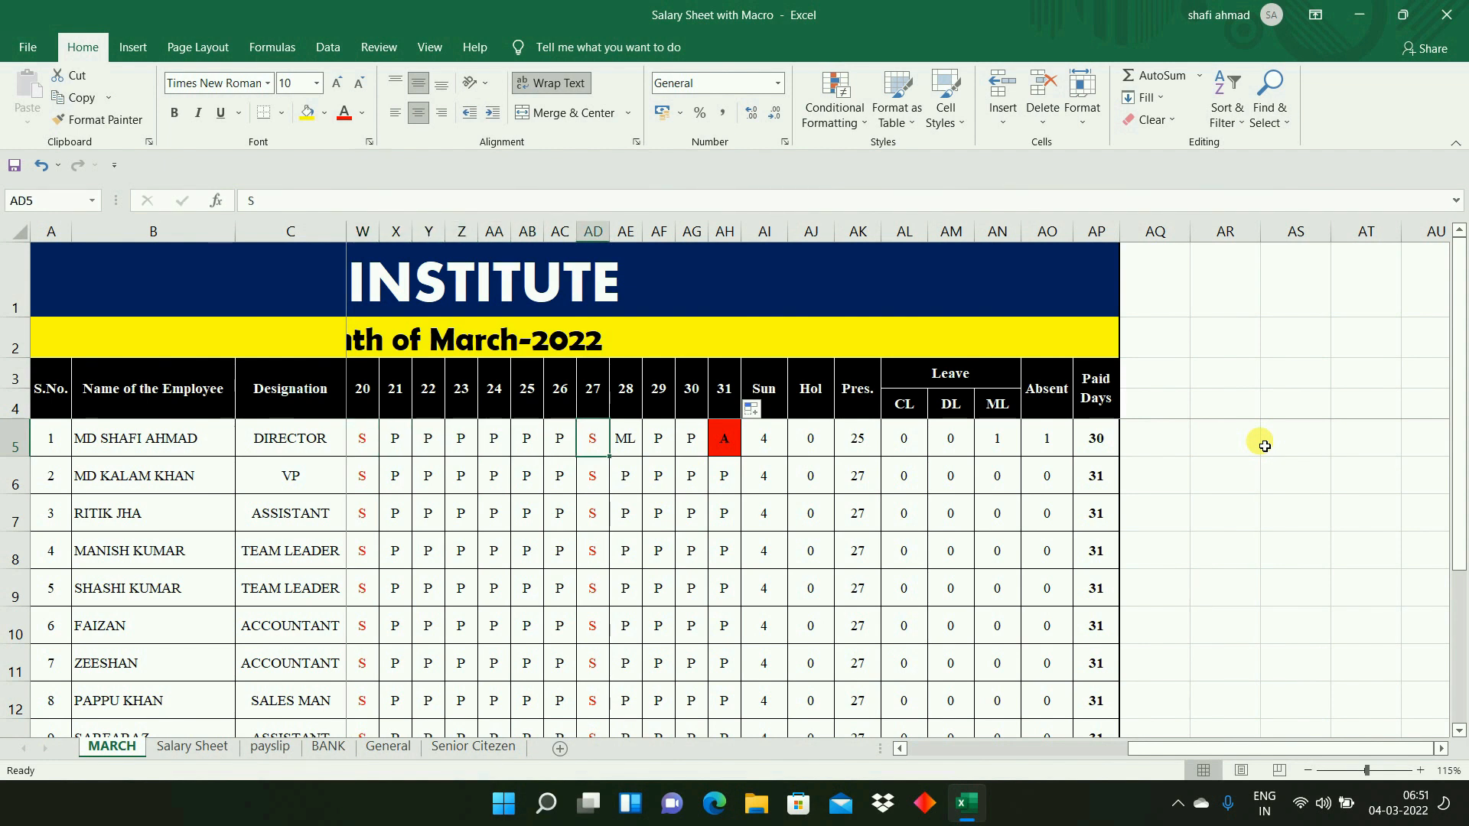
- Start a COUNTIF formula in the first employee's Sun cell AI5 with D5:AH5 as its range
key(Right)
key(Right)
key(Right)
key(Right)
key(Right)
key(Right)
key(Right)
key(Left)
key(Left)
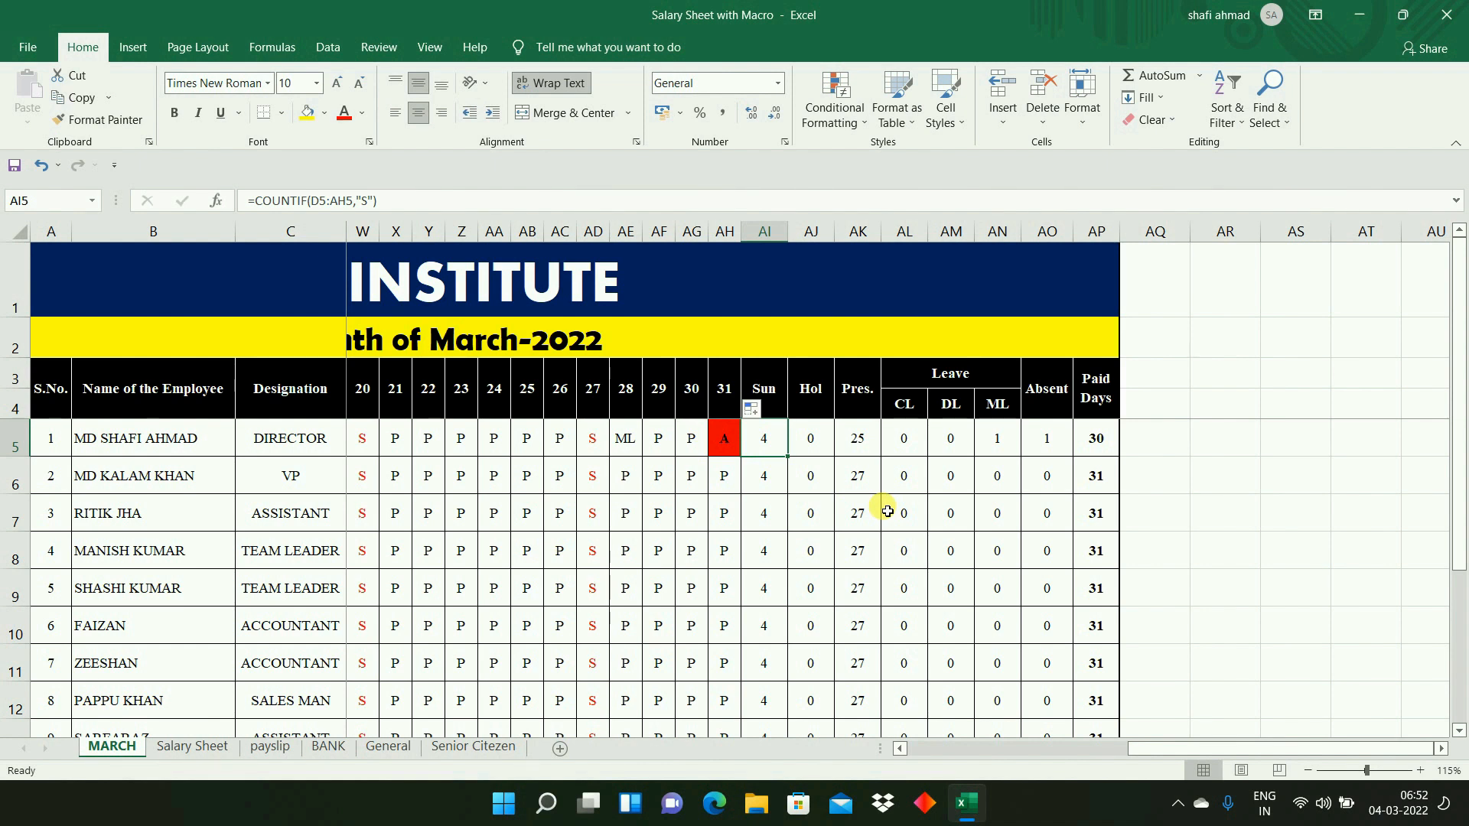
text(=COUNT)
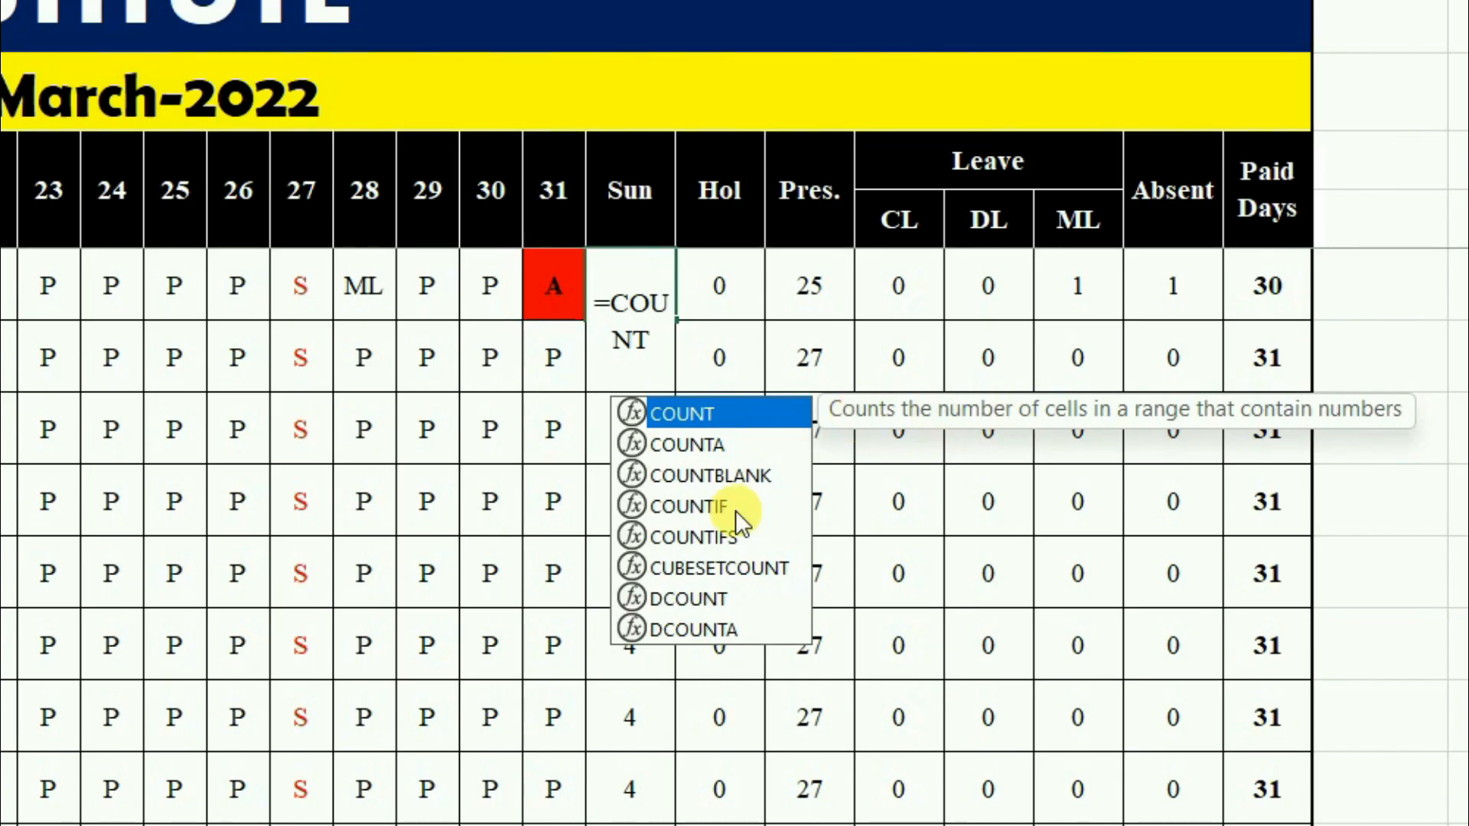
click(691, 511)
double_click(691, 511)
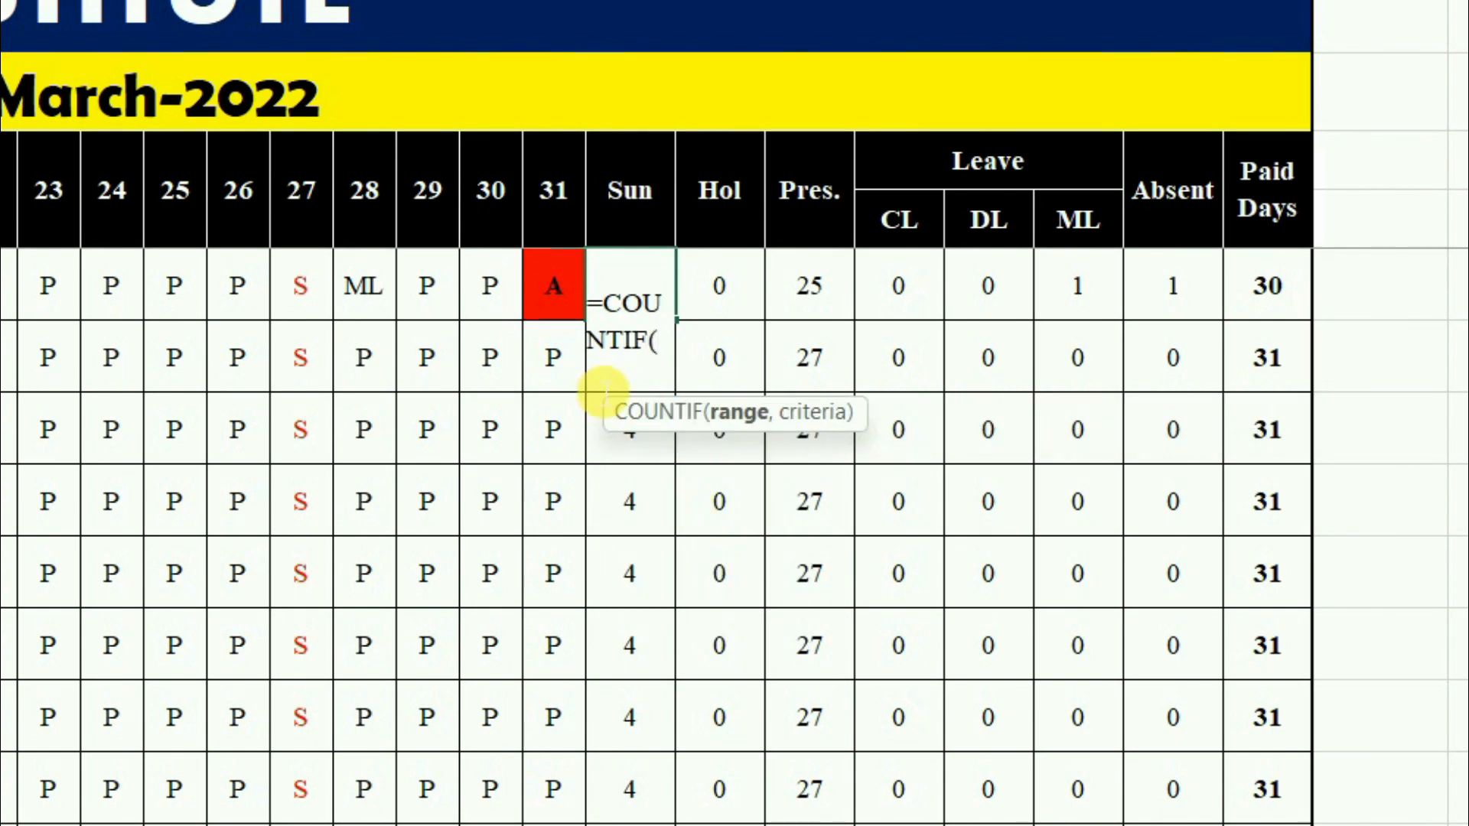
click(566, 307)
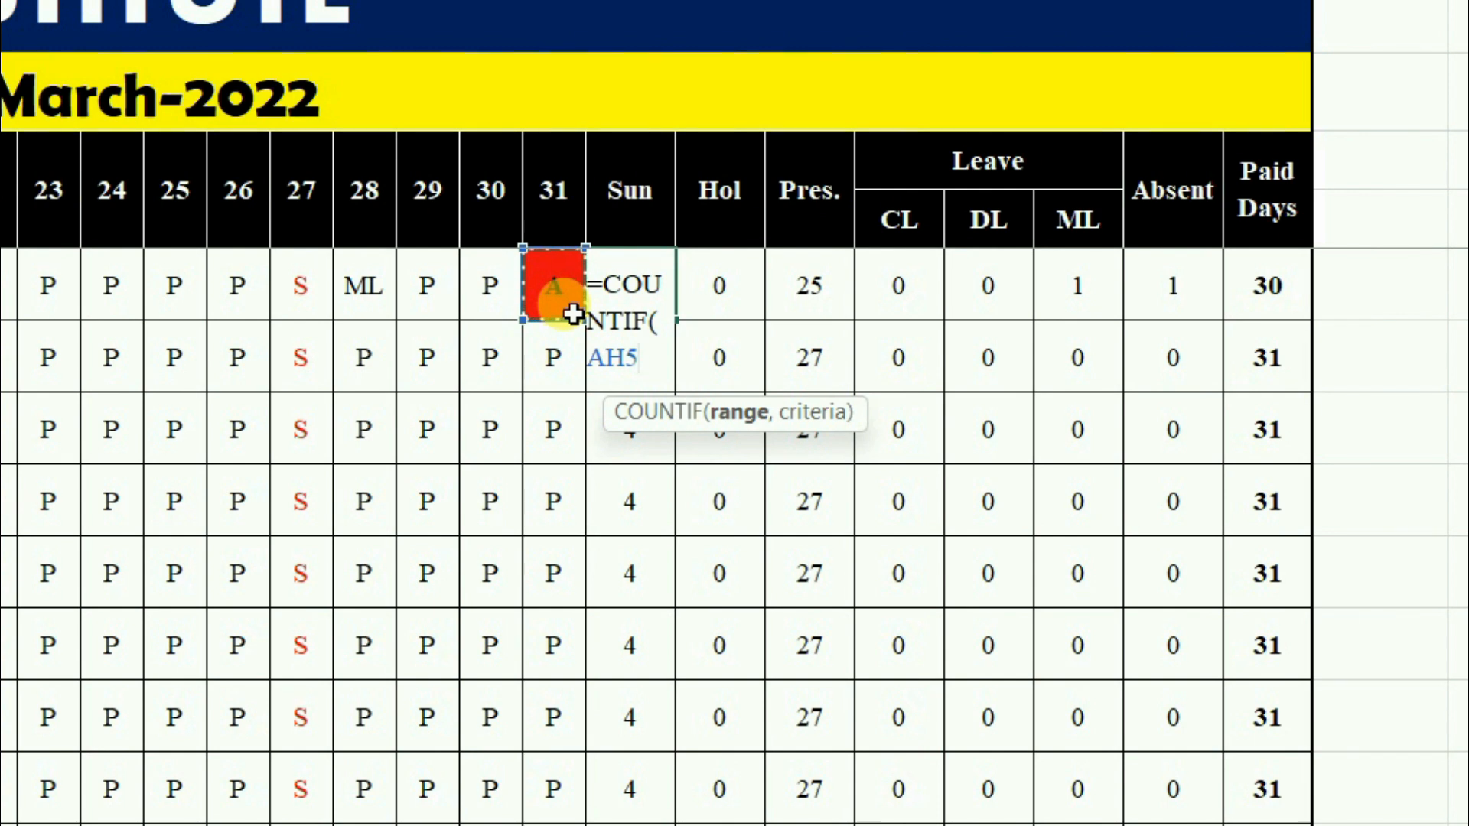
drag(570, 306, 48, 285)
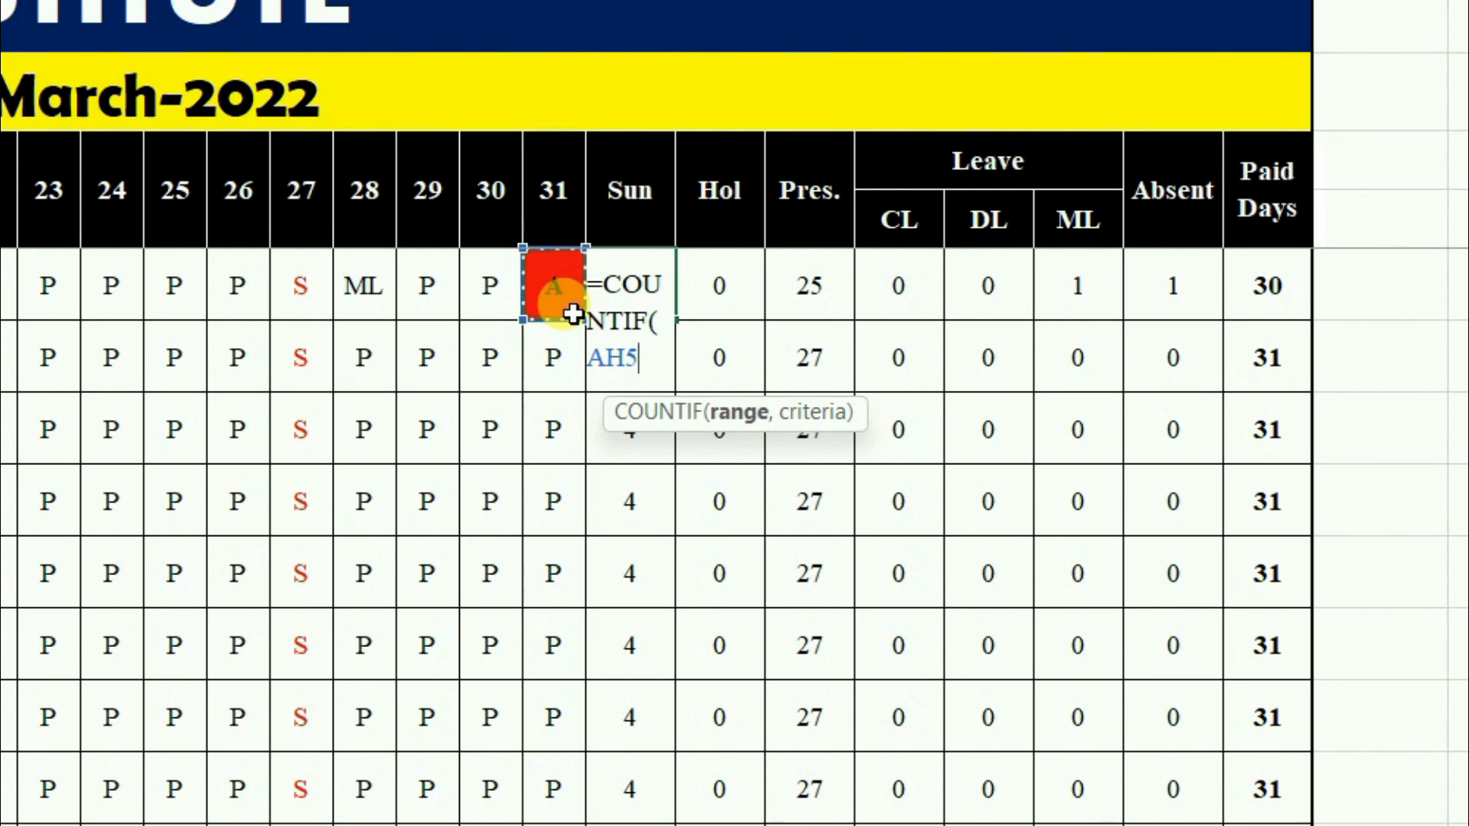
key(shift+Left)
key(shift+Left)
key(shift+Left)
key(shift+Left)
key(shift+Left)
key(shift+Left)
key(shift+Left)
key(shift+Left)
key(shift+Left)
key(shift+Left)
key(shift+Left)
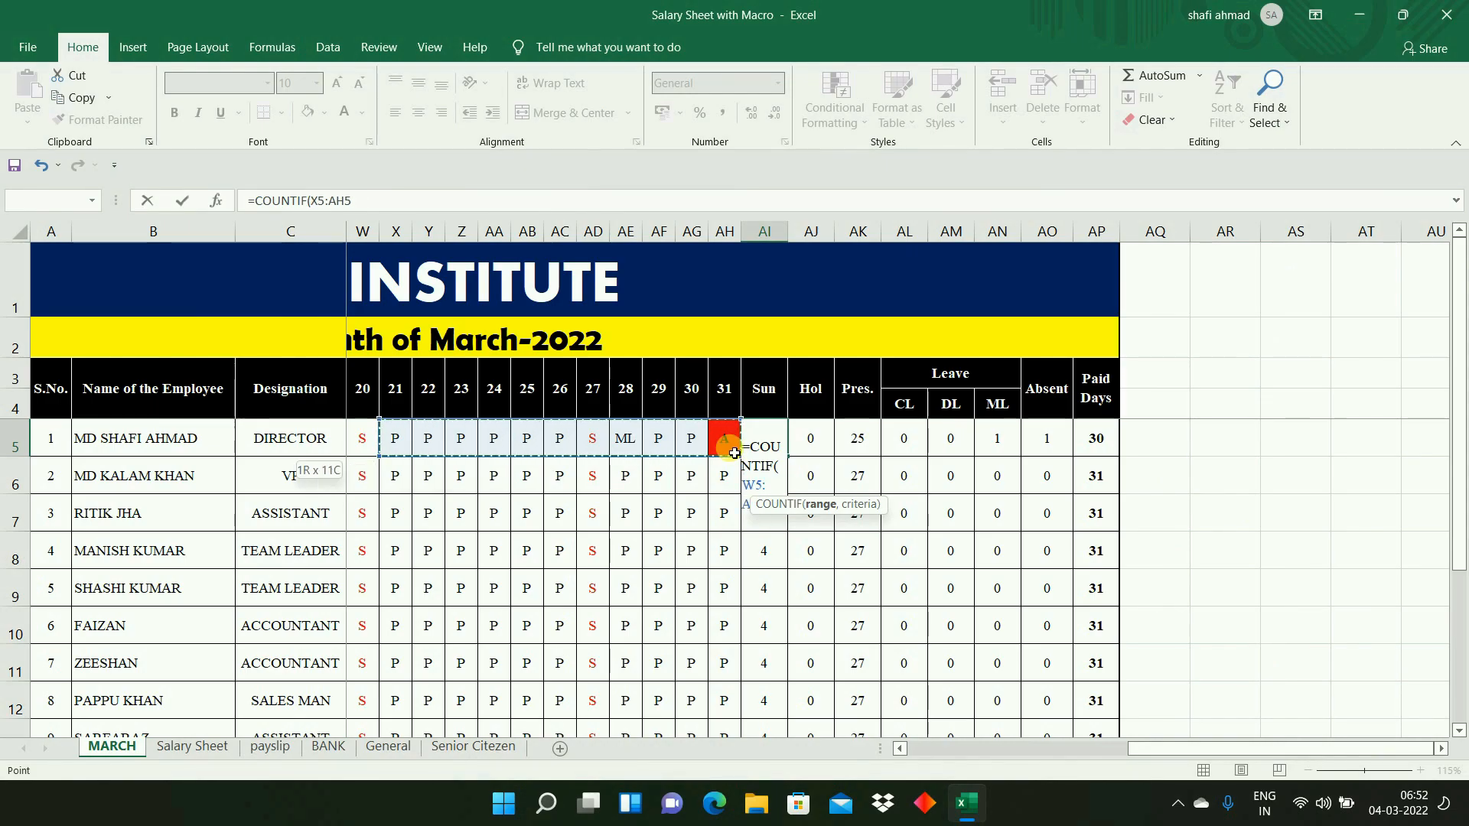
key(shift+Left)
key(shift+Left)
key(shift+Left)
key(shift+Left)
key(shift+Left)
key(shift+Left)
key(shift+Left)
key(shift+Left)
key(shift+Left)
key(shift+Left)
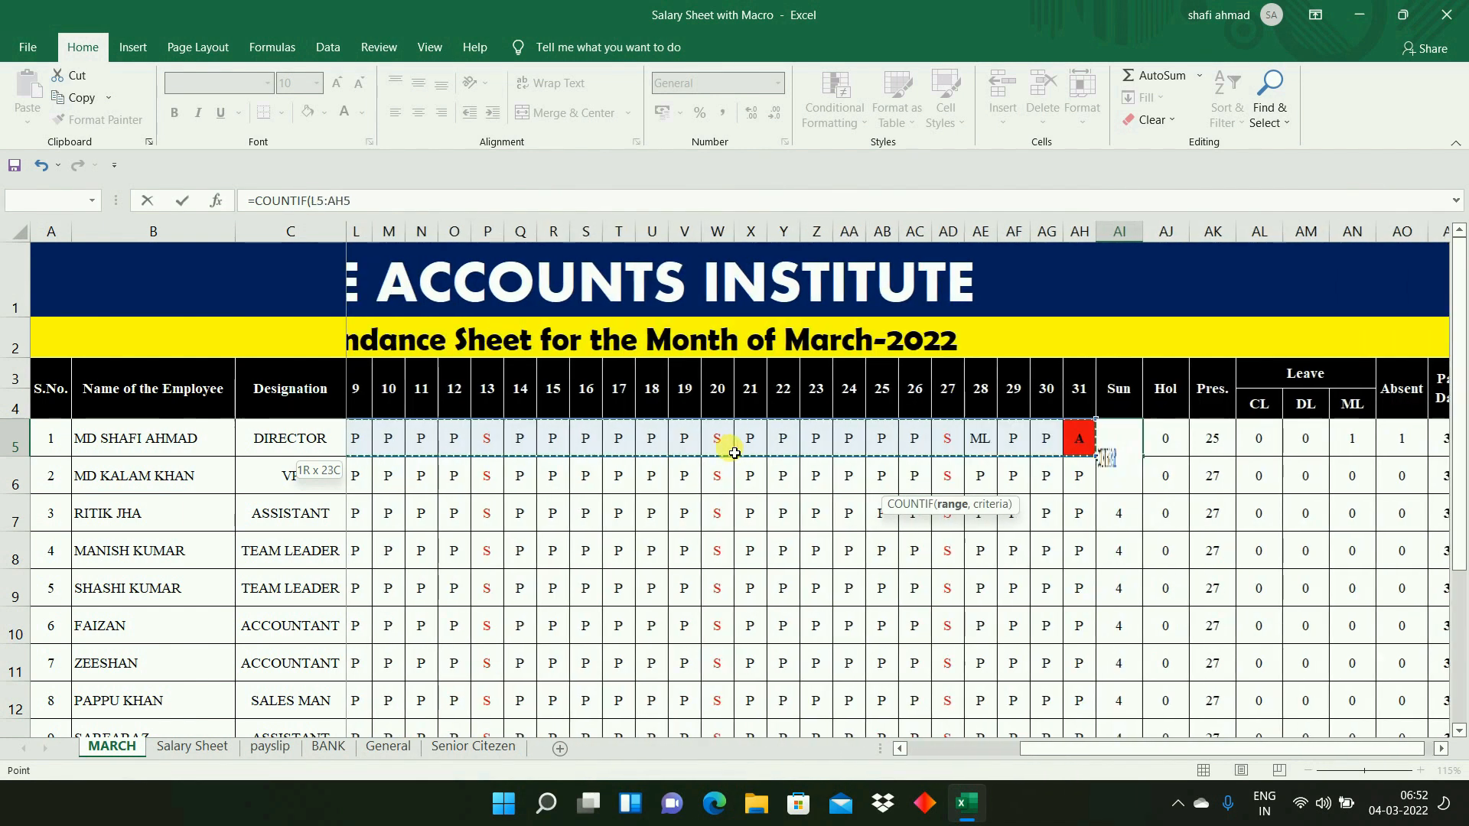
key(shift+Left)
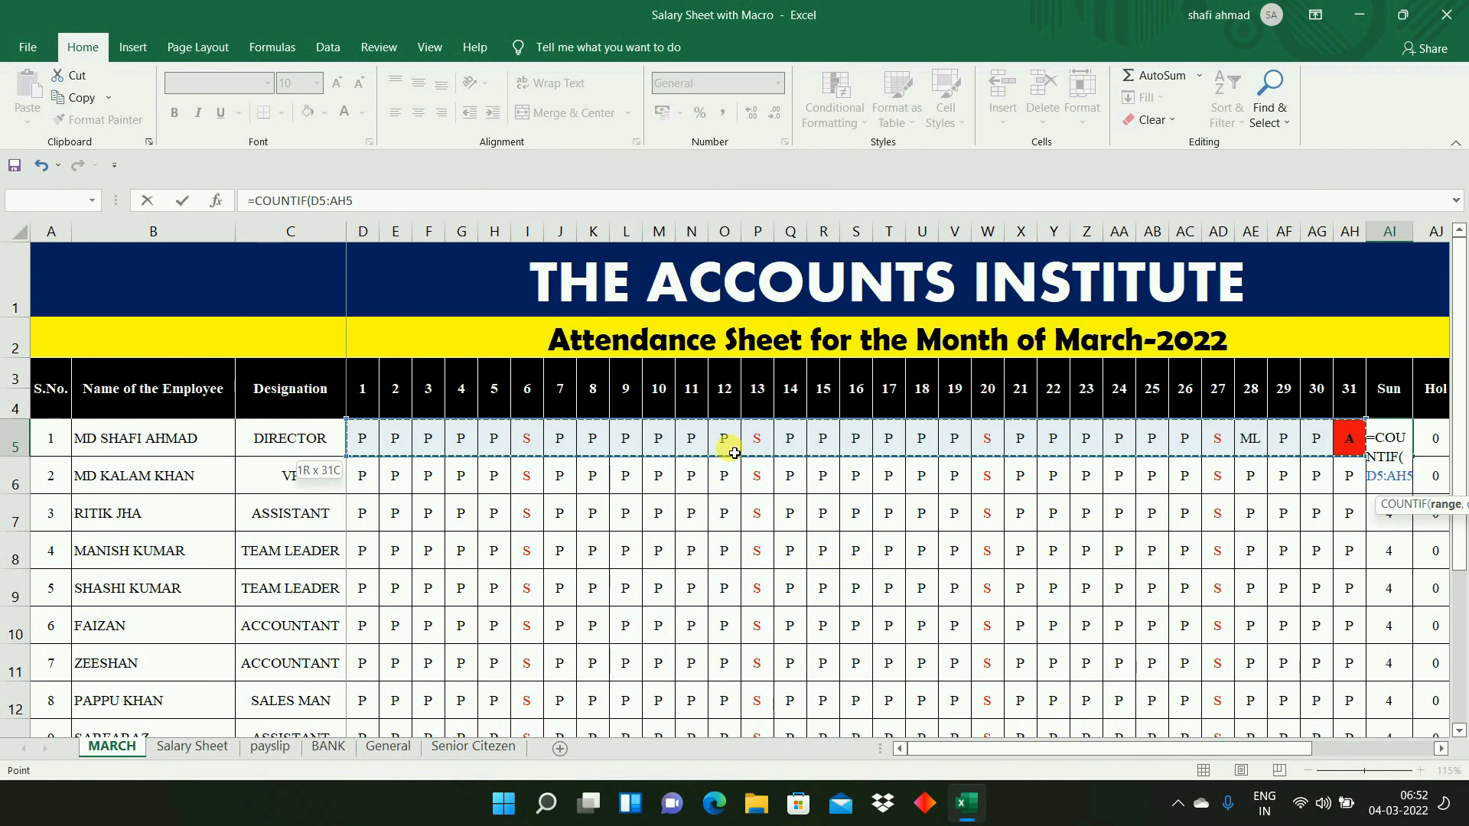
- Complete the Sunday count in AI5 with the criterion "S", giving =COUNTIF(D5:AH5,"S")
text(,)
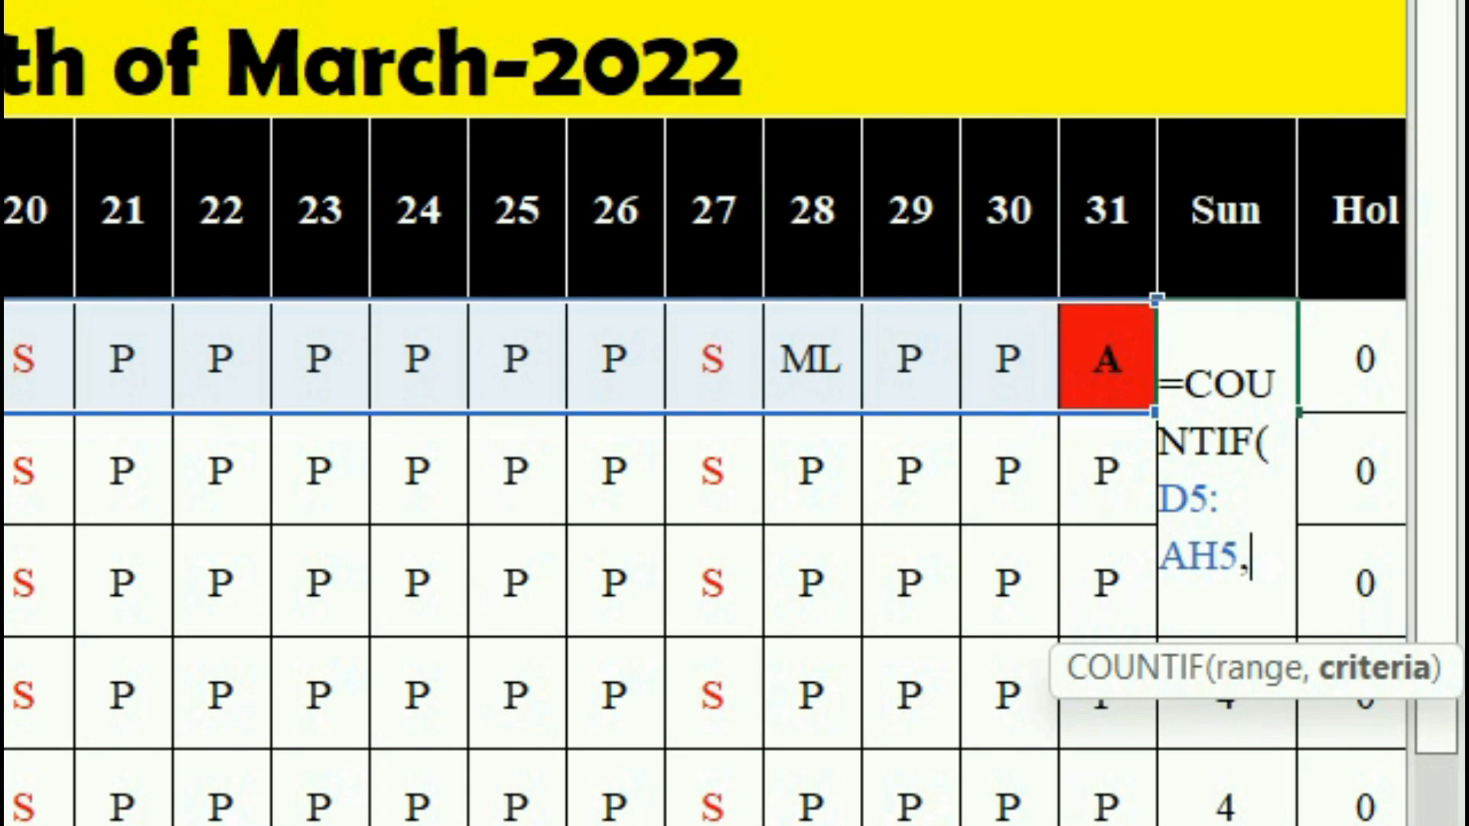
text("S)
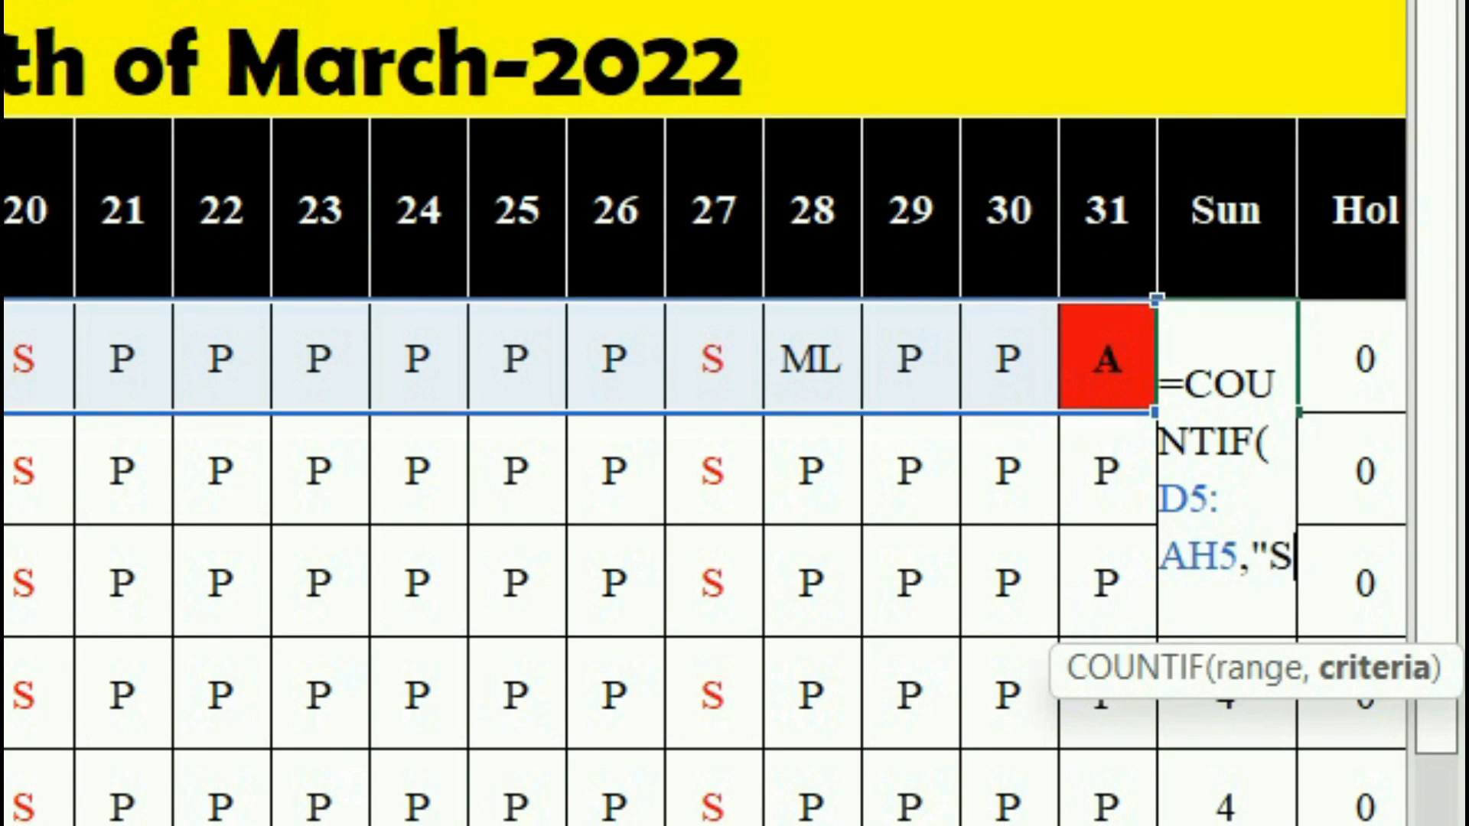
text("))
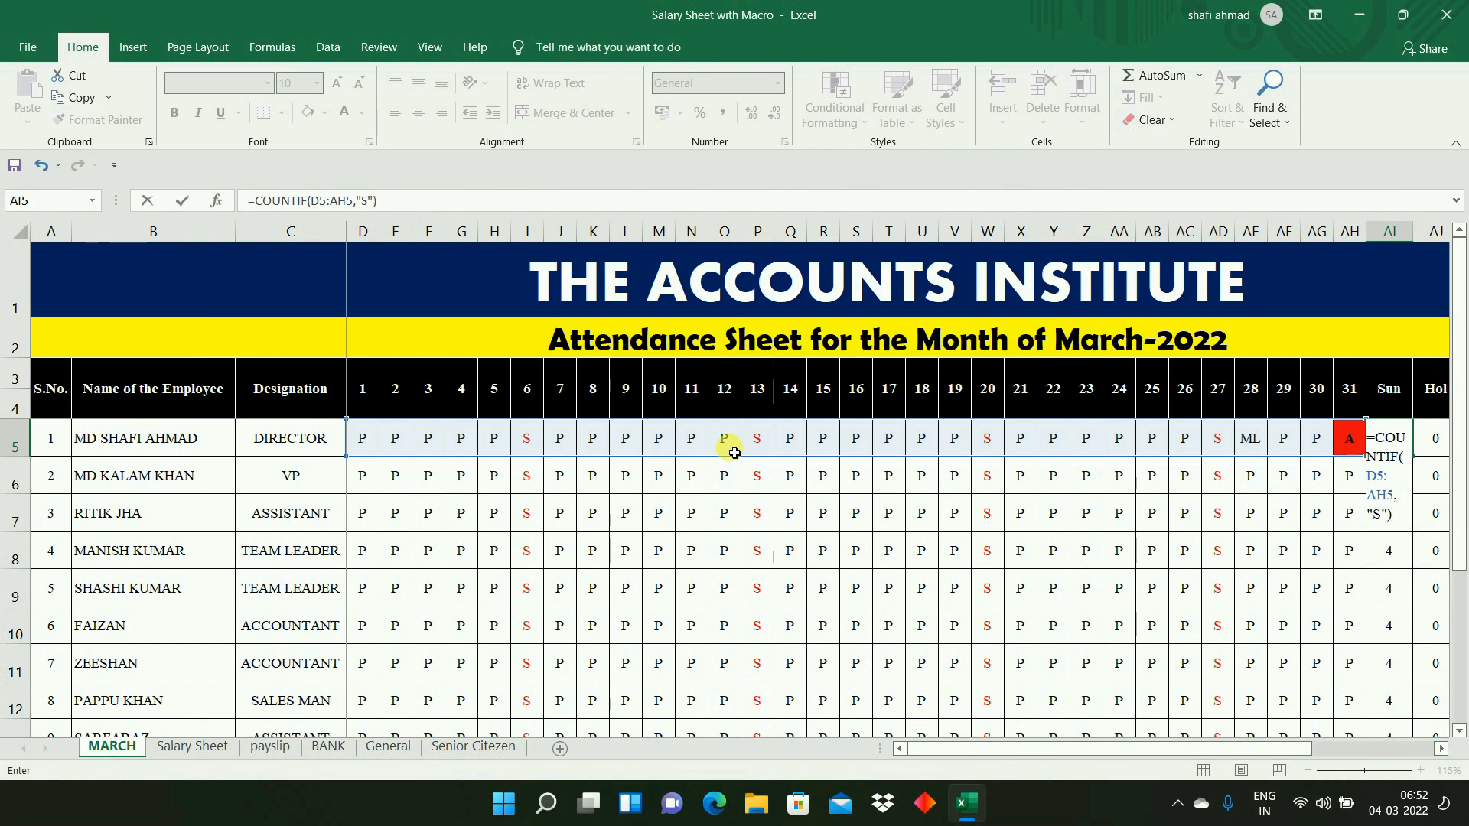
key(Return)
key(Up)
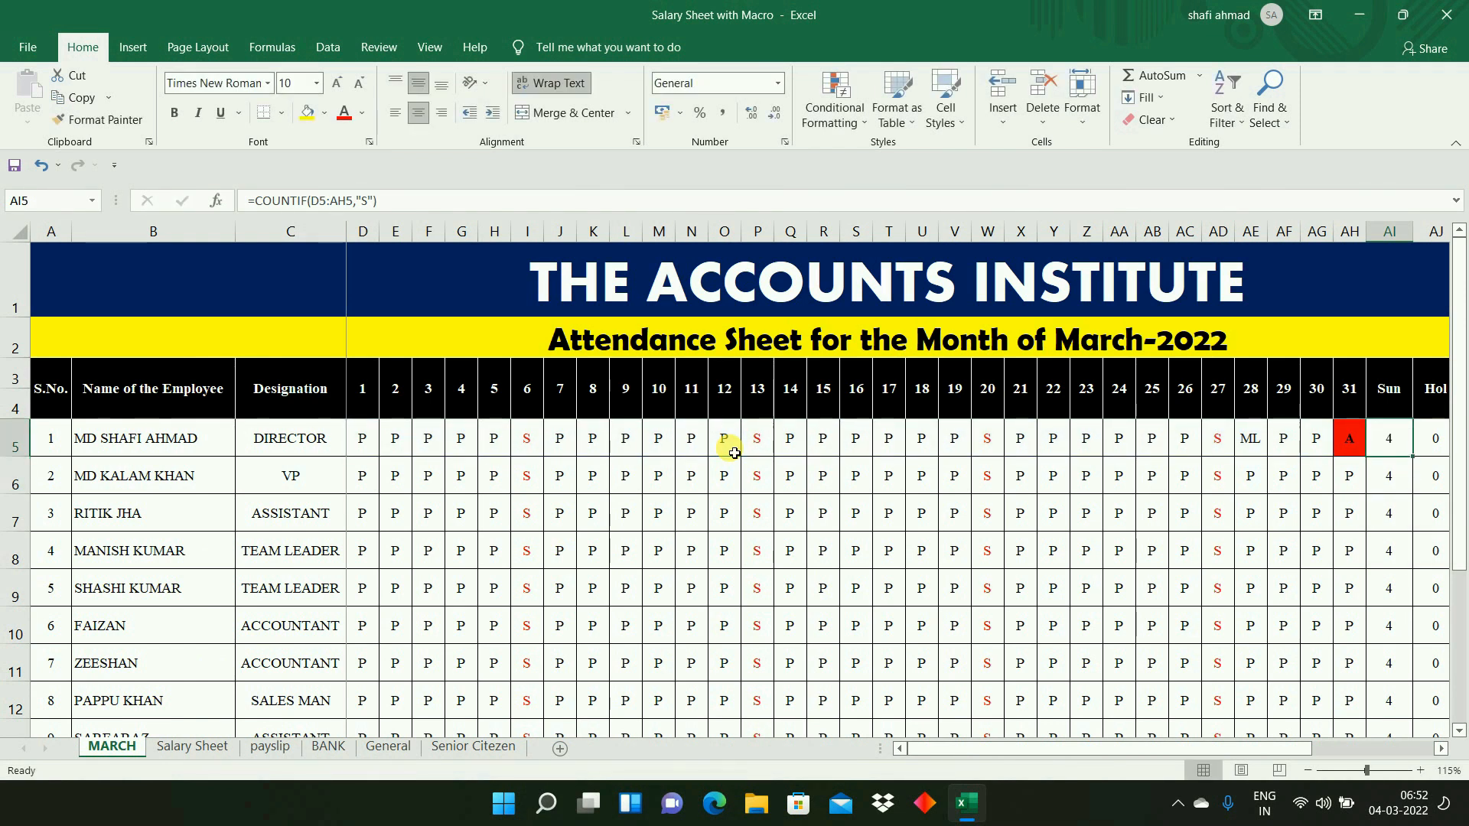
key(Left)
key(Left)
key(Left)
key(Left)
key(Left)
key(Right)
key(Right)
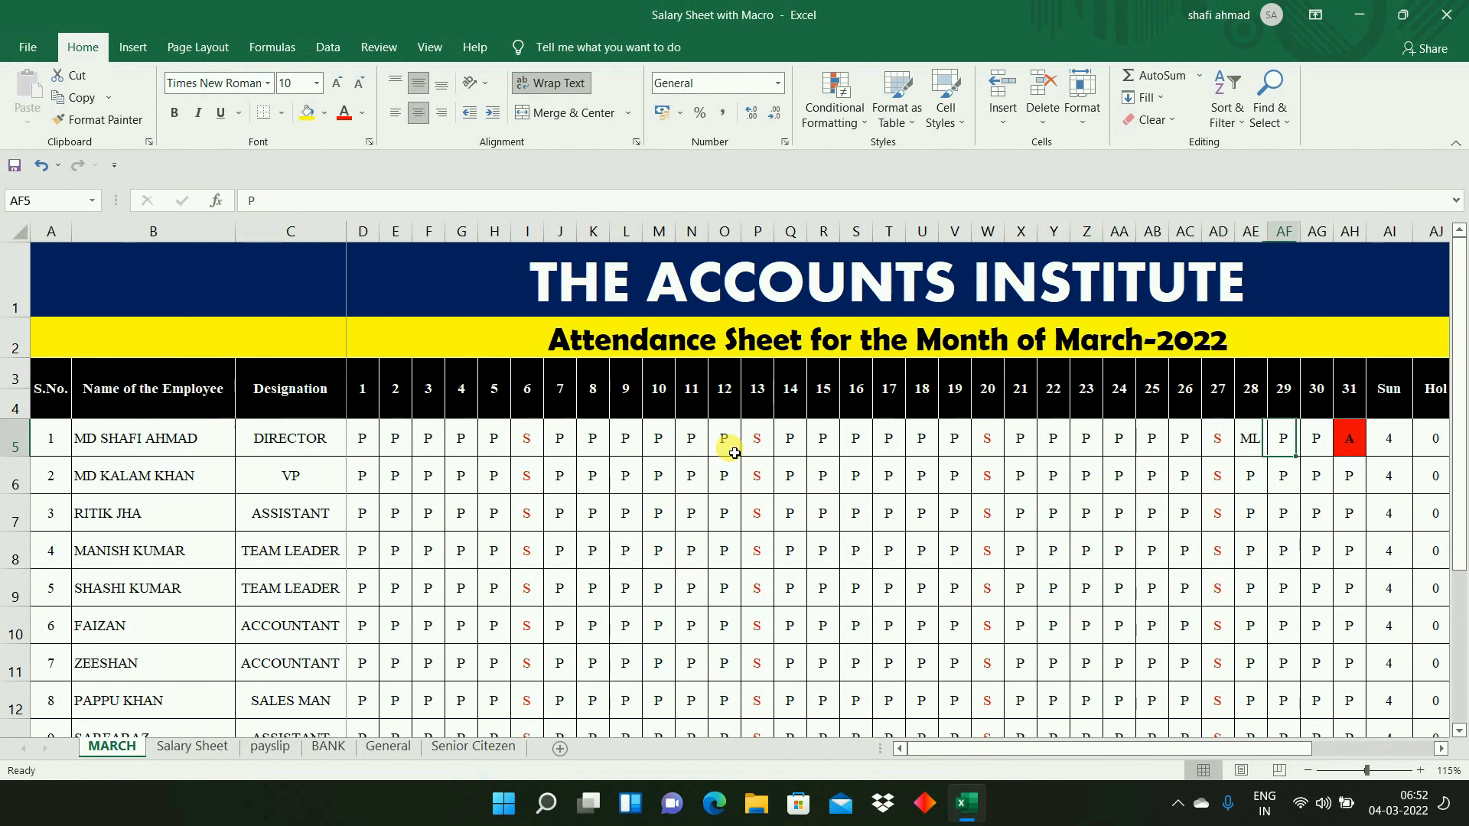
- Mark the first employee absent on day 27 by entering A in AD5
key(Right)
key(Right)
key(Right)
key(Left)
key(Left)
key(Left)
key(Left)
key(Left)
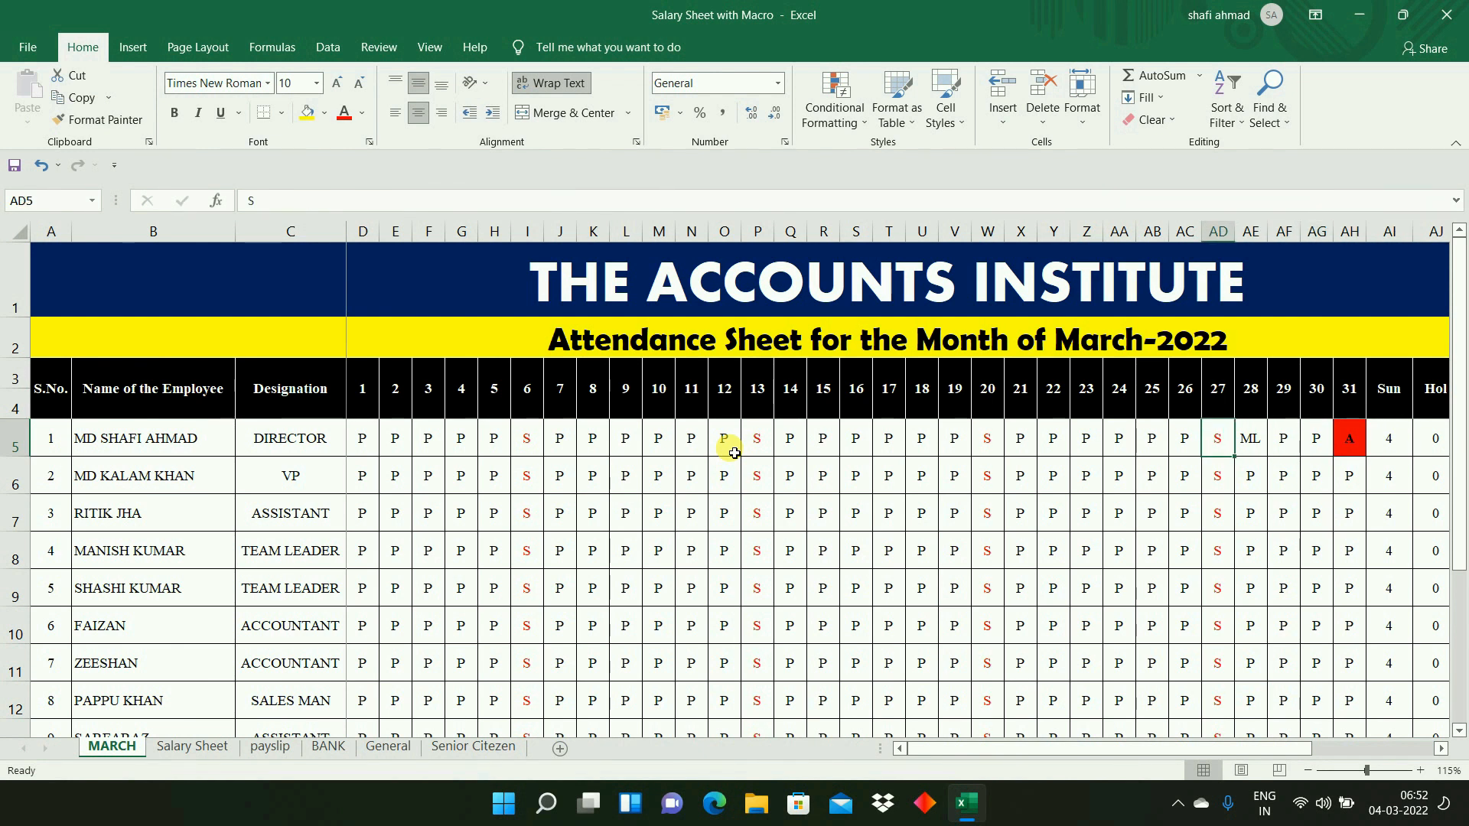
text(A)
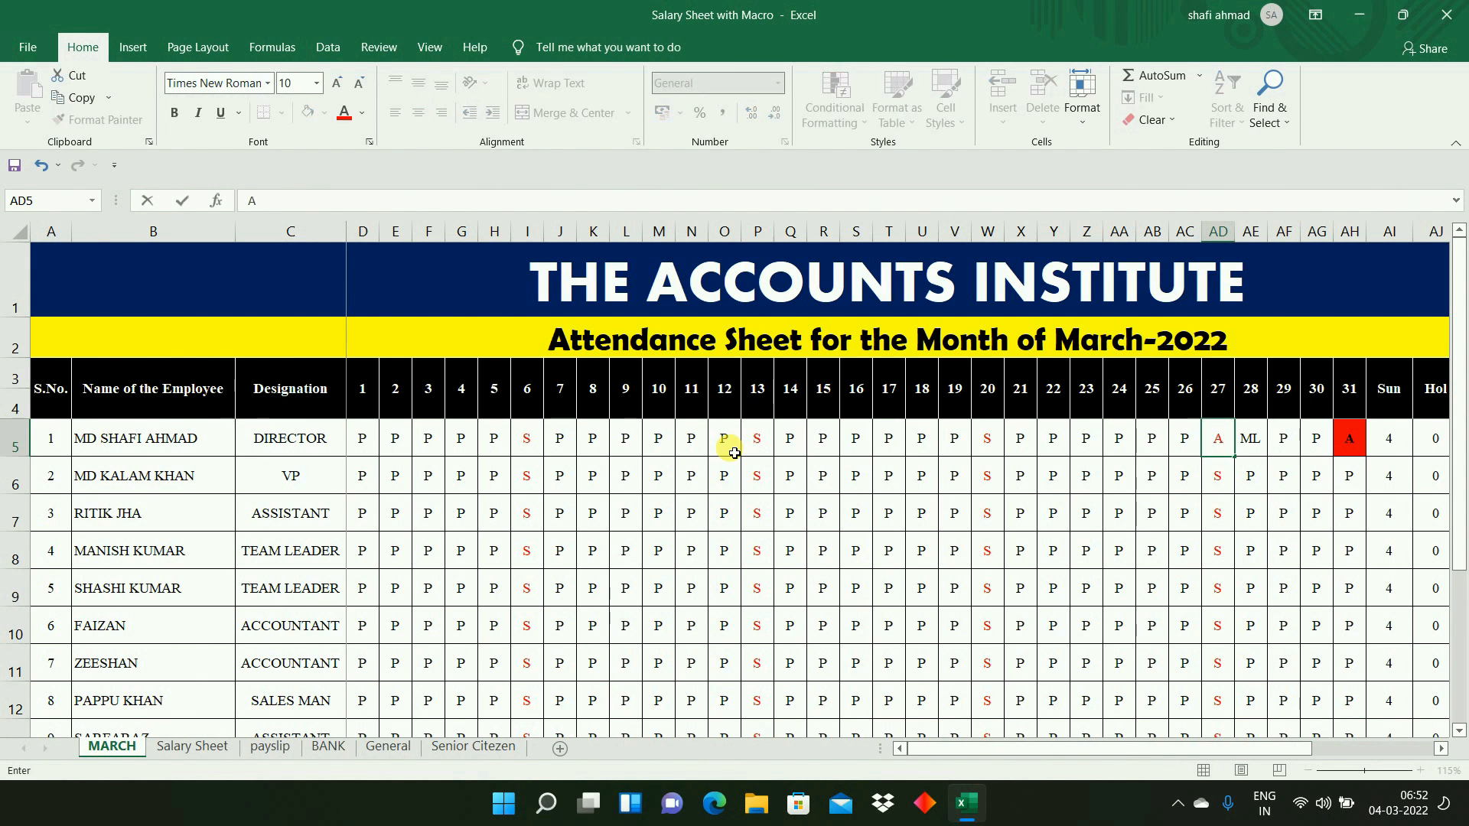
key(Right)
key(Right)
key(Right)
key(Right)
key(Right)
- Set the first employee's day 27 attendance in AD5 to P
key(Left)
key(Left)
key(Left)
key(Left)
key(Left)
text(P)
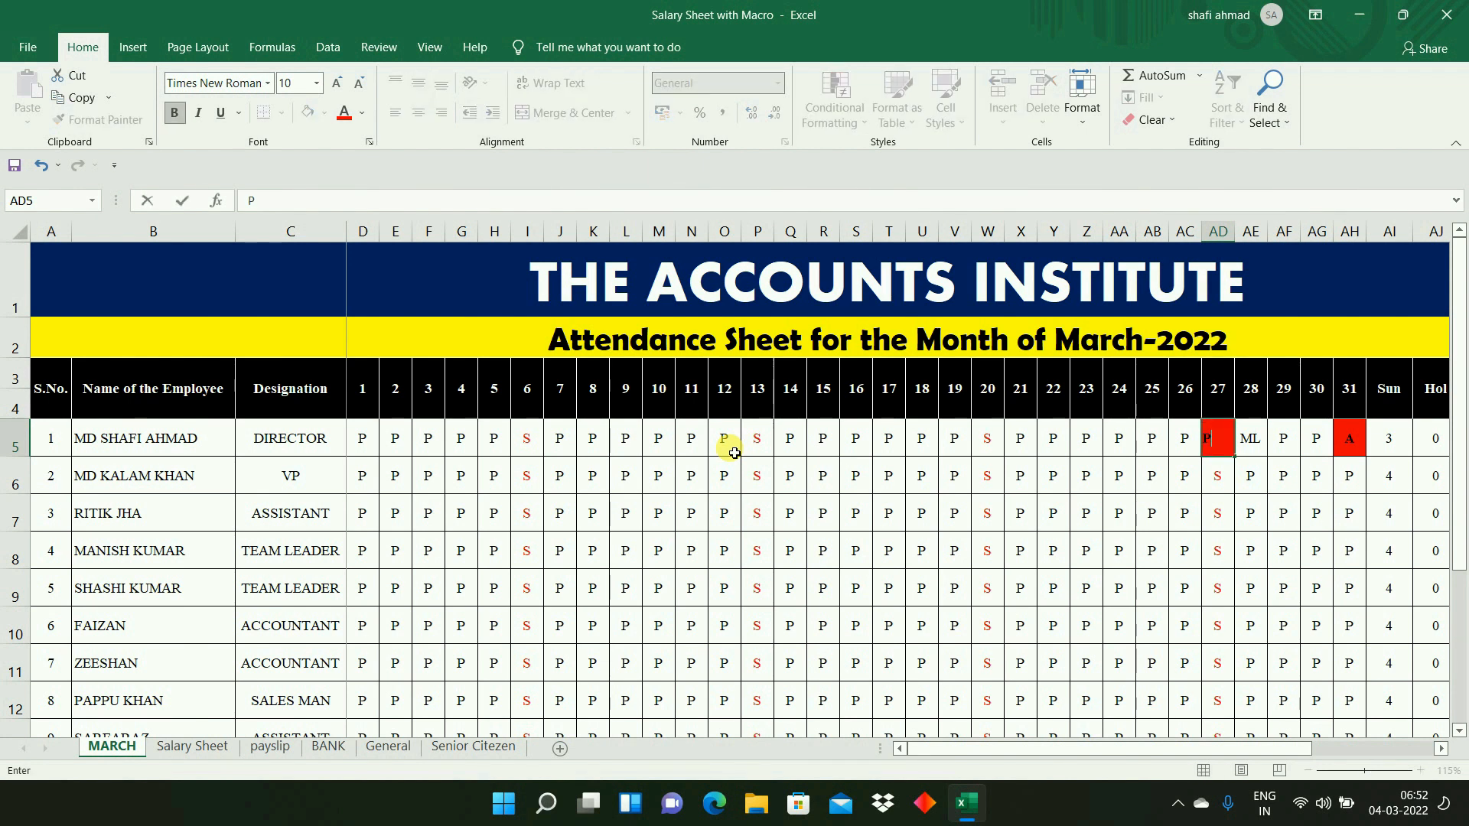
key(Right)
key(Right)
key(Right)
key(Right)
key(Right)
key(Right)
key(Right)
key(Right)
key(Right)
key(Right)
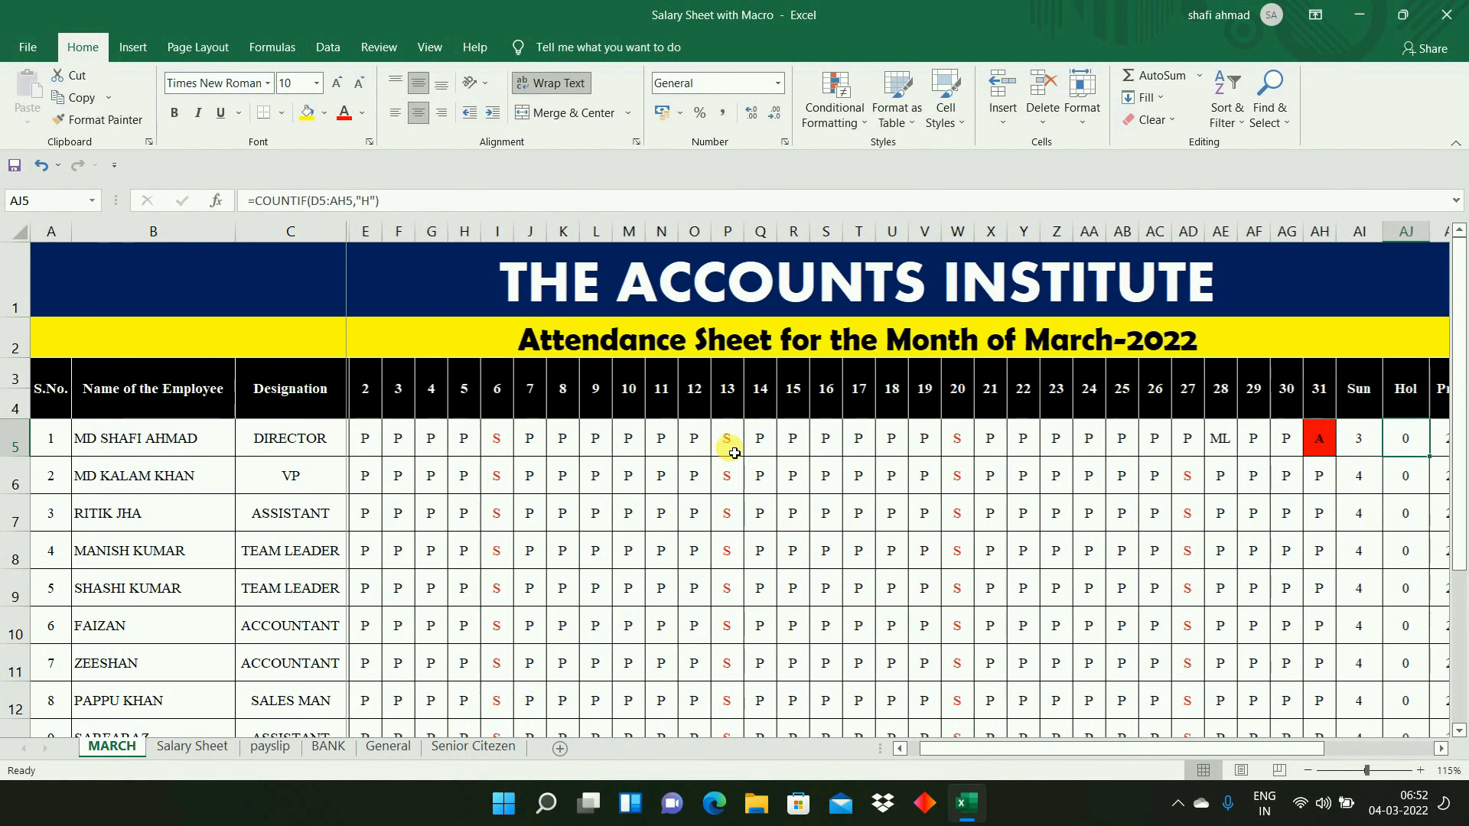
- Look over the first employee's summary columns through Paid Days and inspect the Hol formula in AJ5
key(Right)
key(Right)
key(Right)
key(Right)
key(Right)
key(Right)
key(Left)
key(Left)
key(Left)
key(Left)
key(Left)
key(Left)
key(Left)
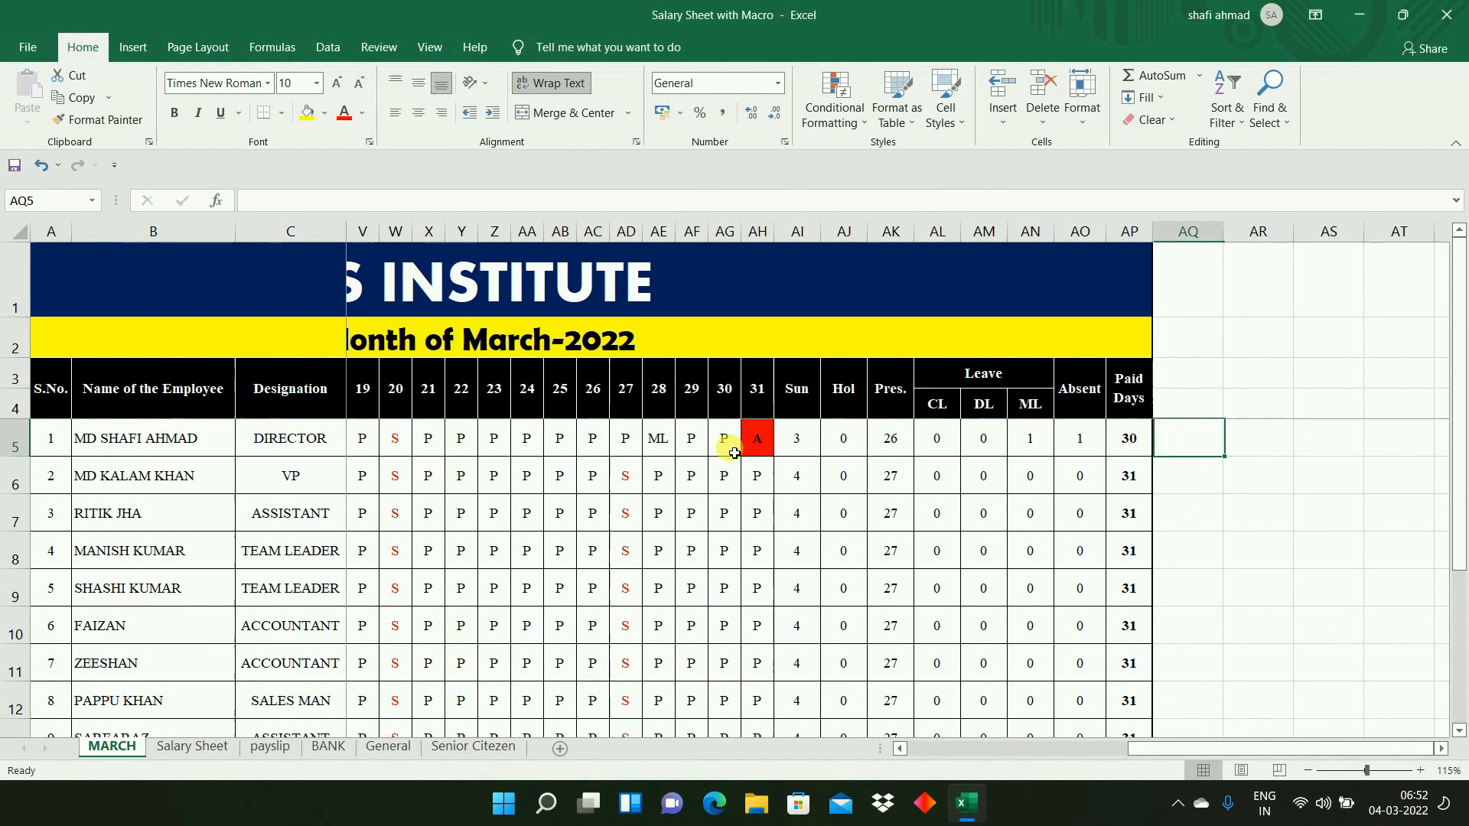
key(Left)
key(Left)
key(Left)
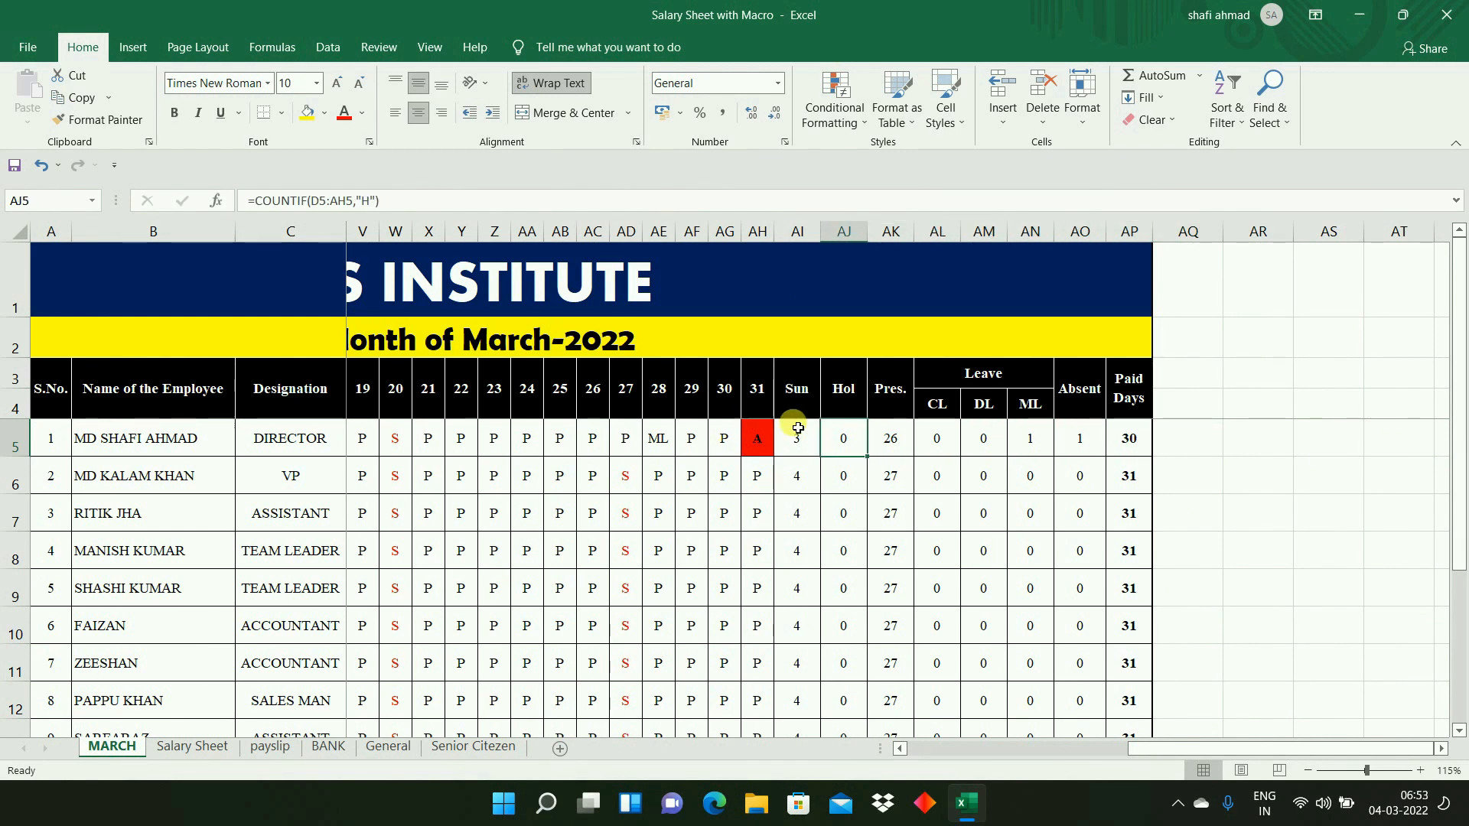
double_click(844, 444)
key(Escape)
- Inspect the first employee's leave formulas, the Paid Days sum in AP5 and the Absent formula in AO5
key(Right)
key(Right)
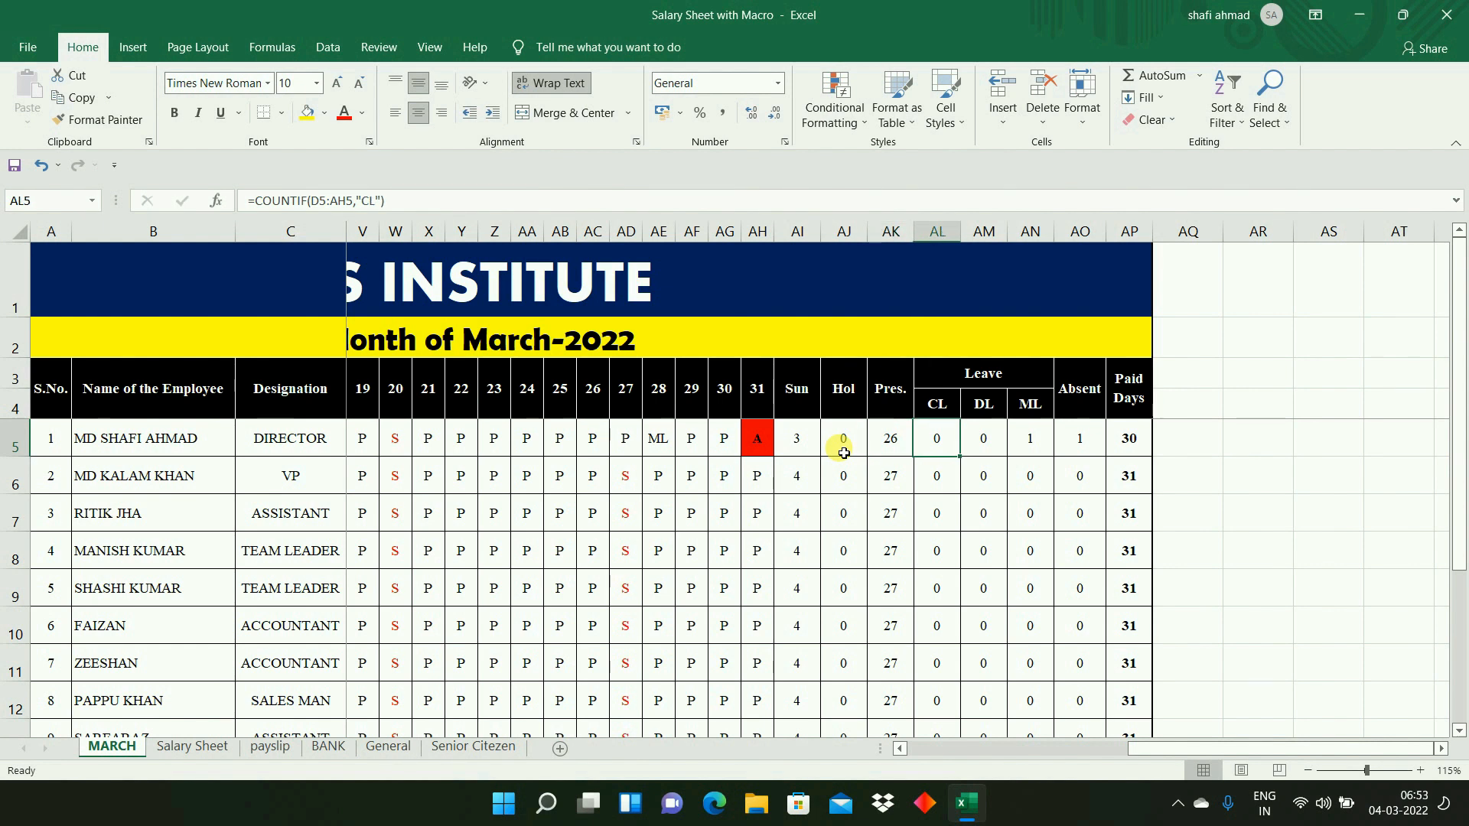
key(Right)
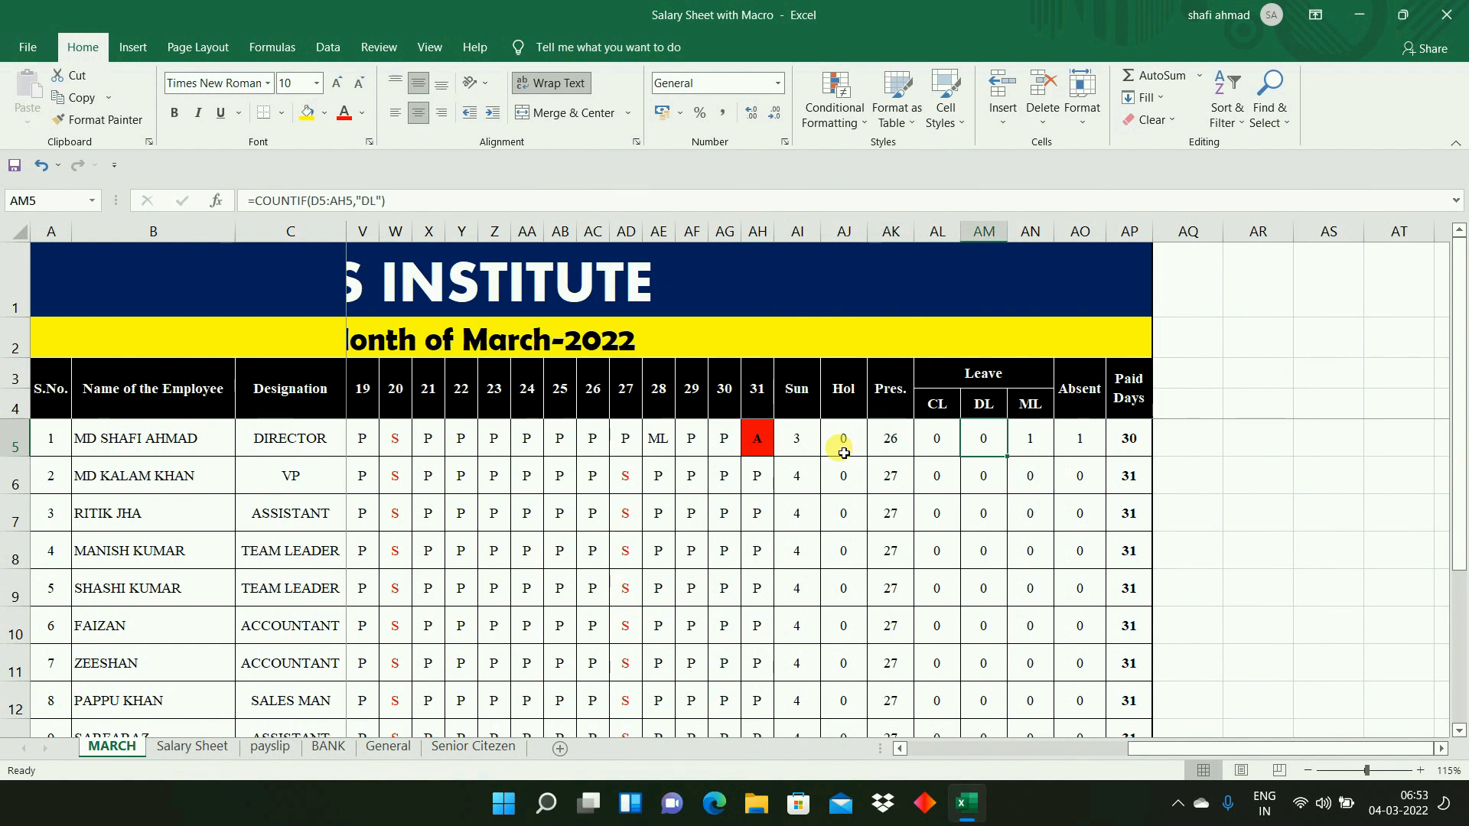
key(Right)
key(Right)
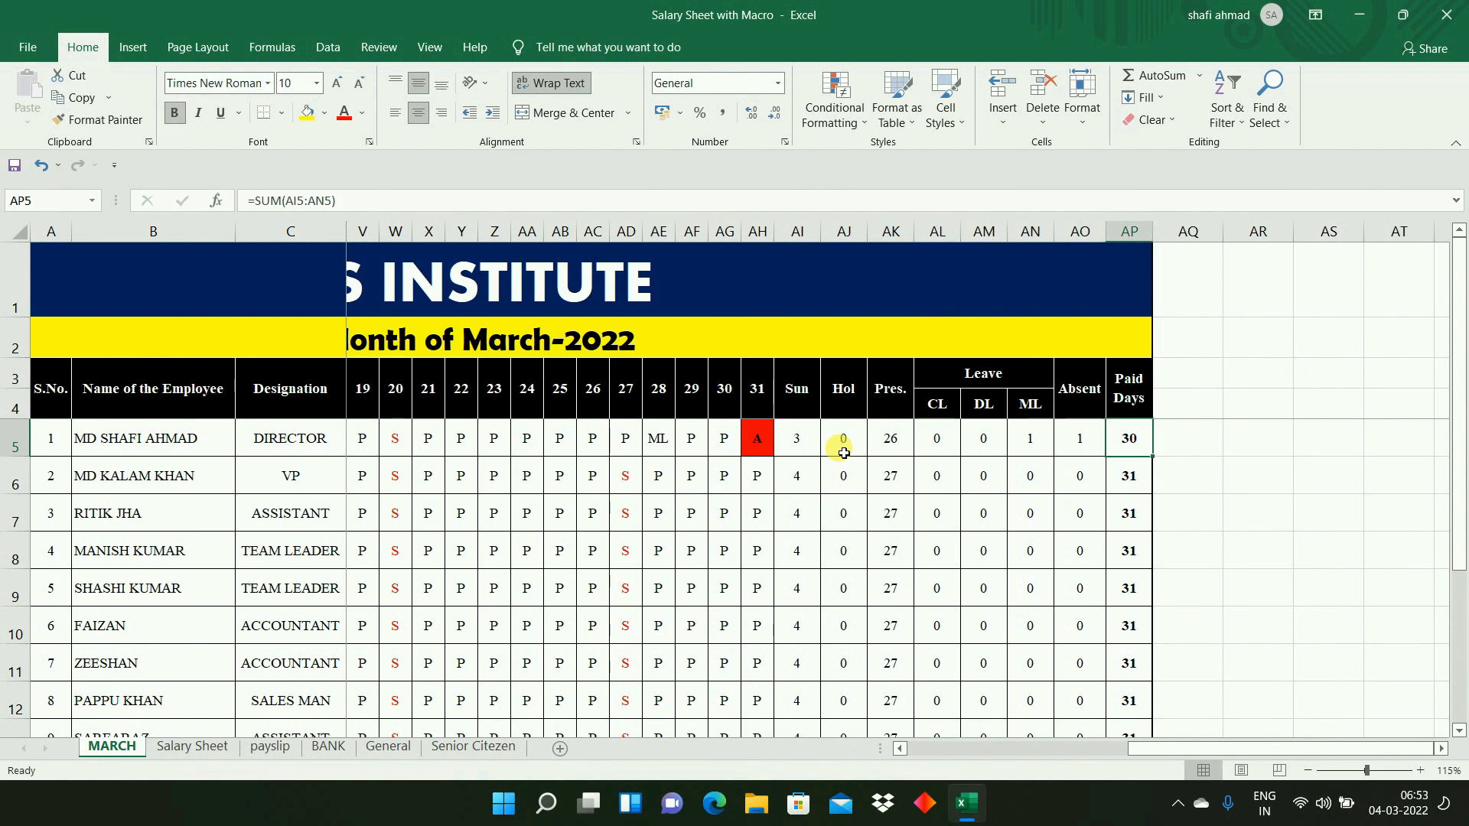
double_click(1130, 438)
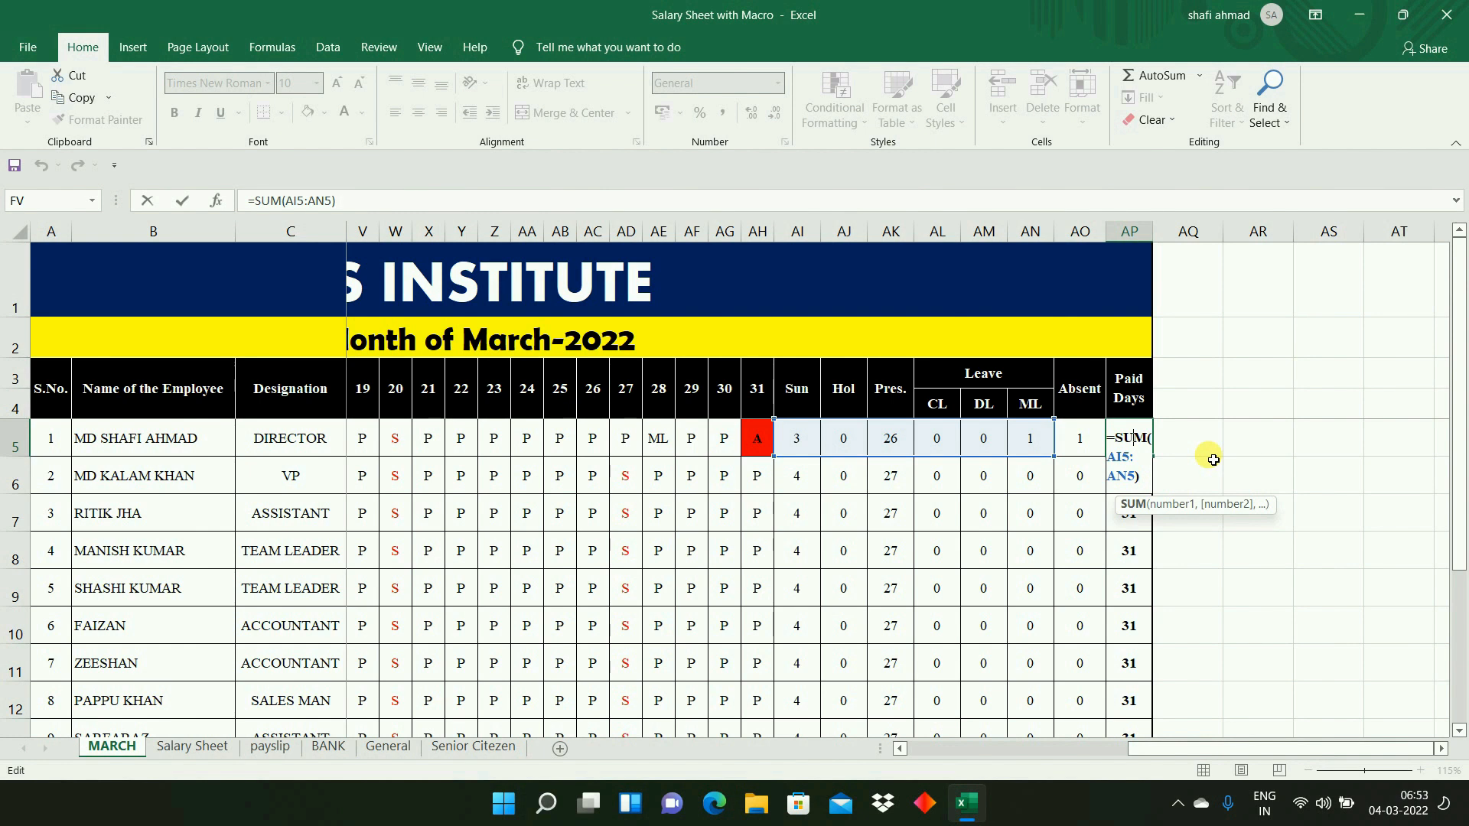
key(Return)
click(1083, 452)
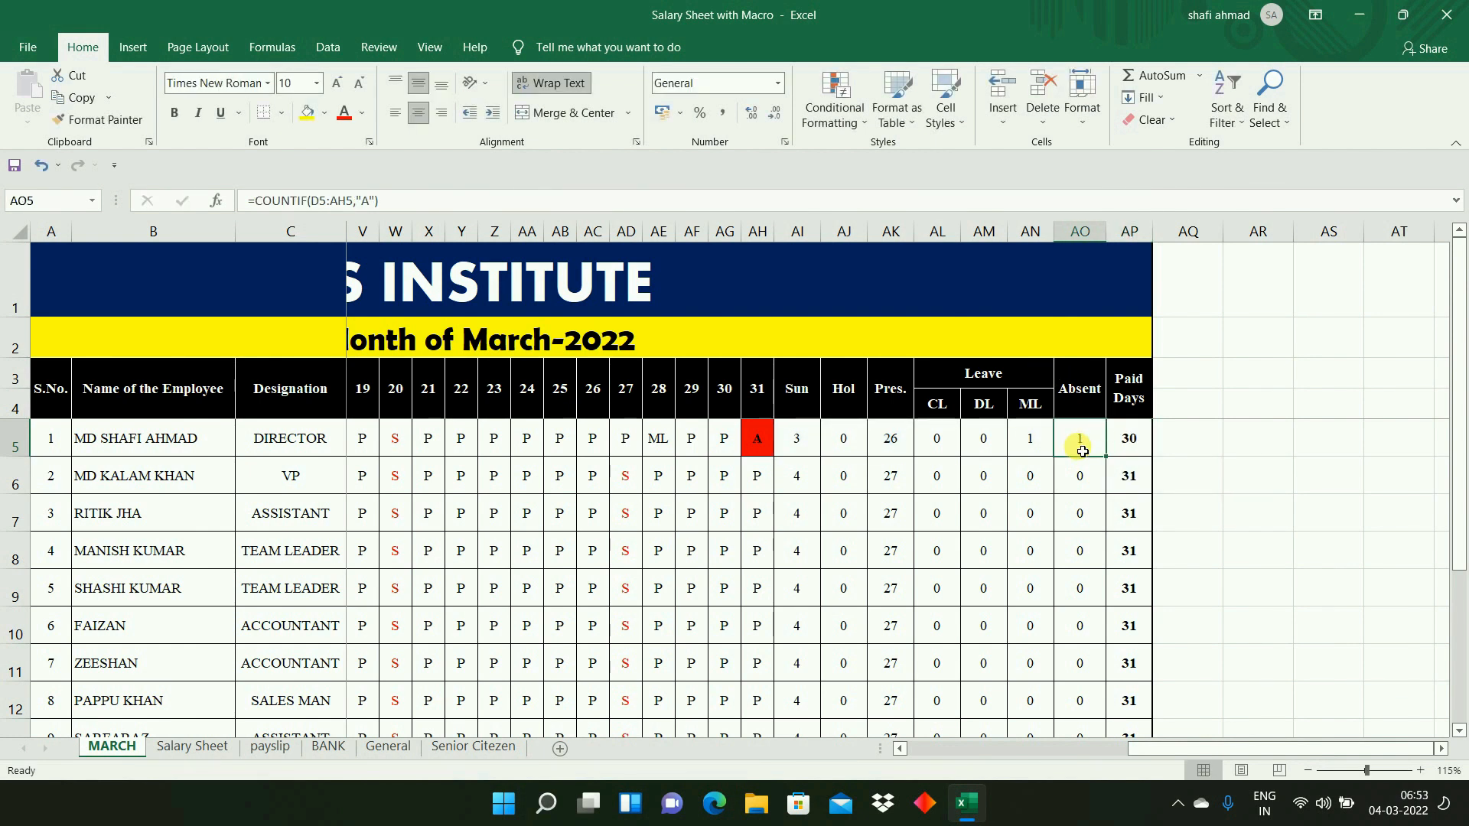
- Mark the second employee absent on day 23 with A in Z6, and check the first two employees' Paid Days formulas
click(499, 474)
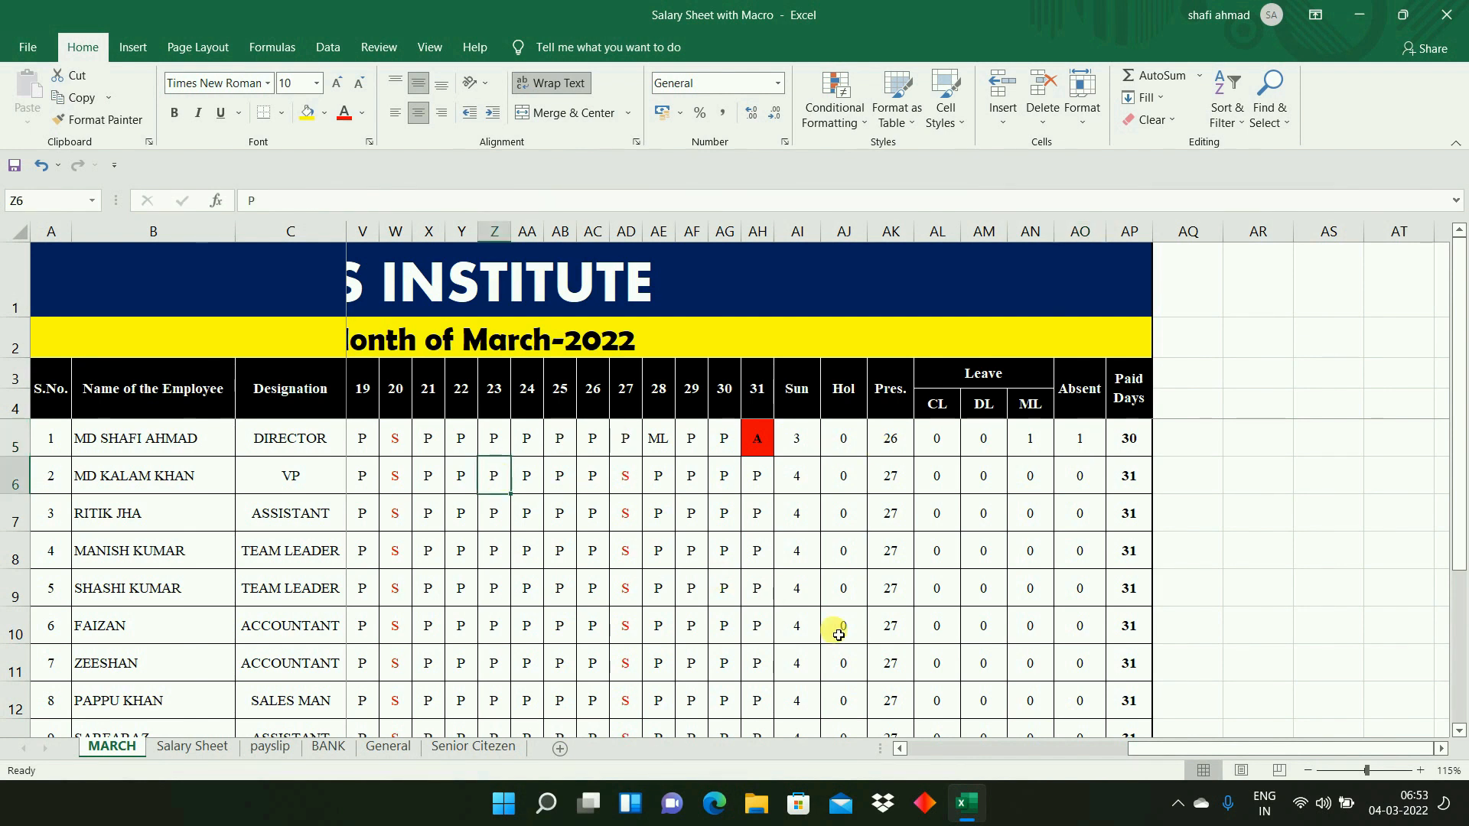
text(A)
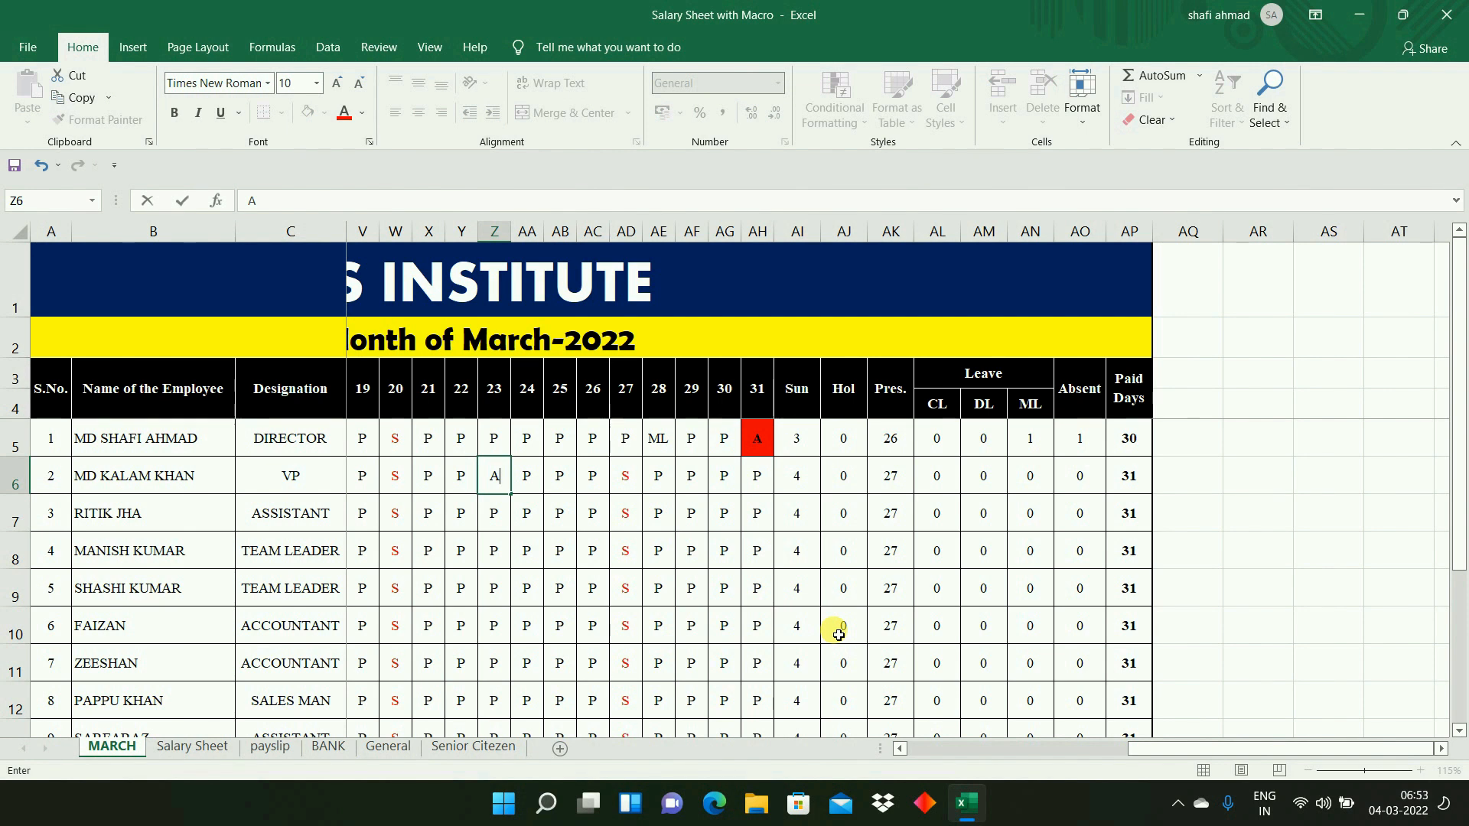
key(Tab)
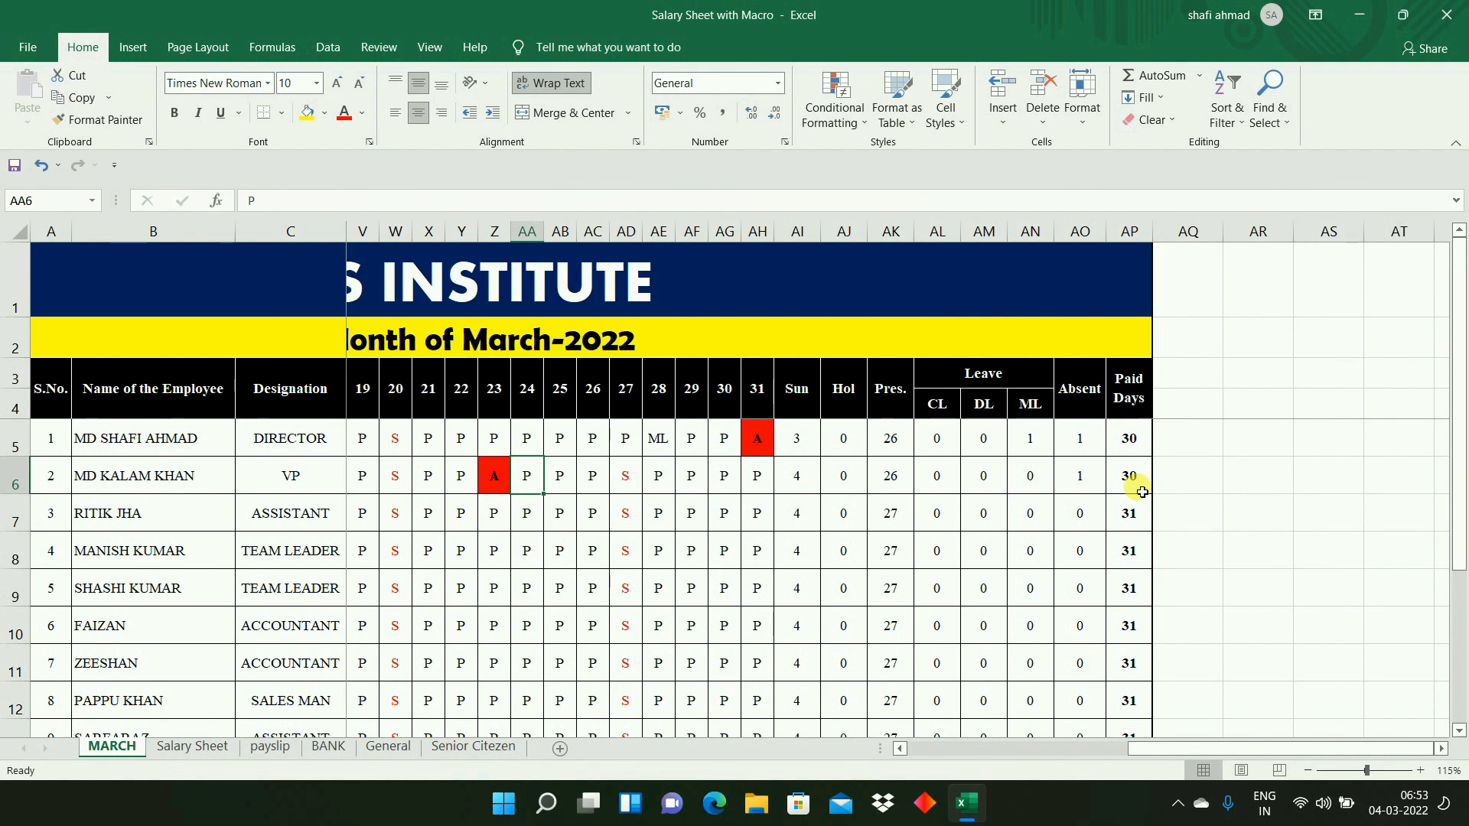
click(1139, 439)
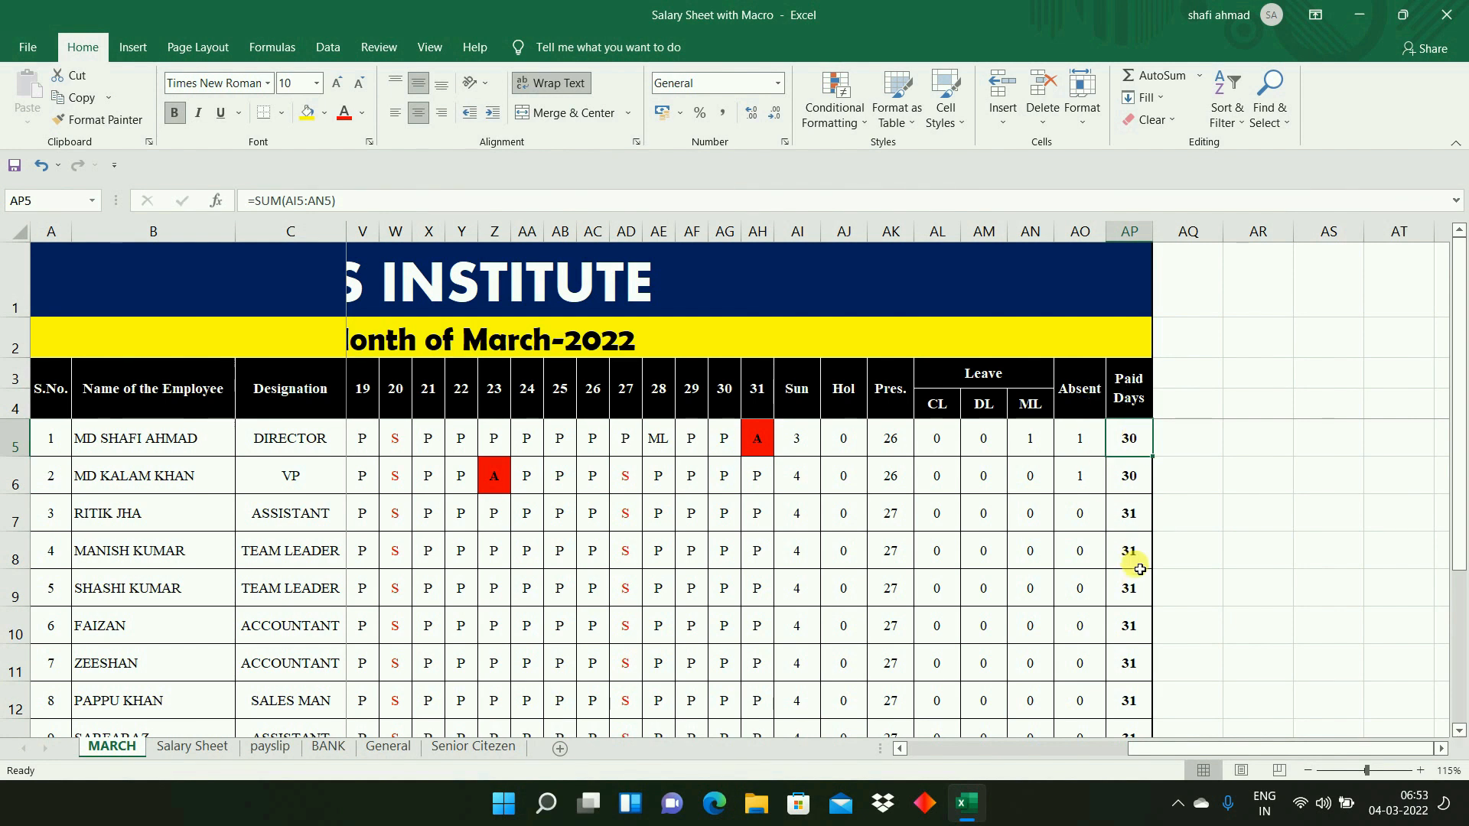
click(1130, 482)
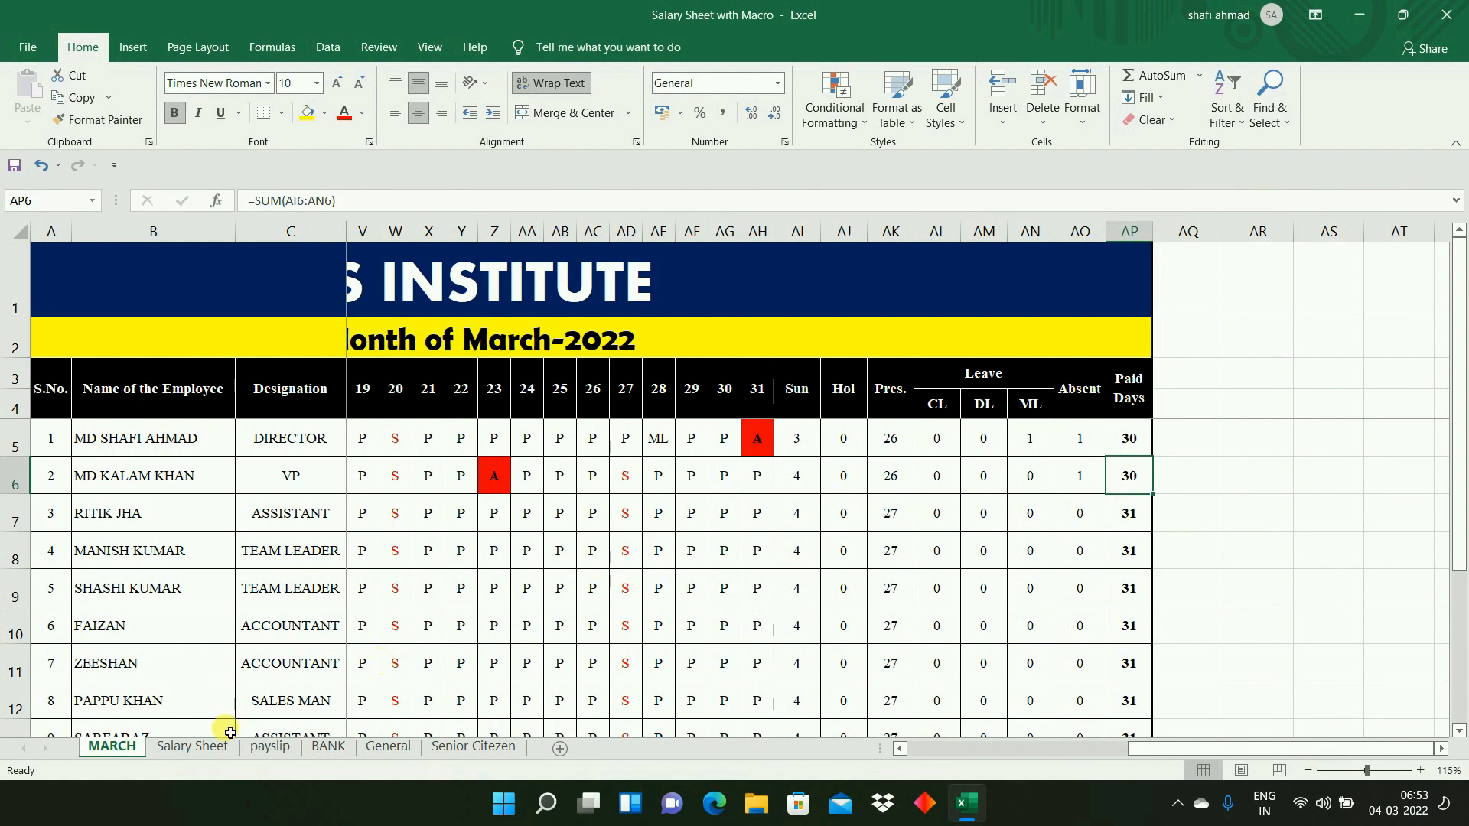
- Open the Salary Sheet worksheet and look over its title and the column headings in row 5
click(186, 750)
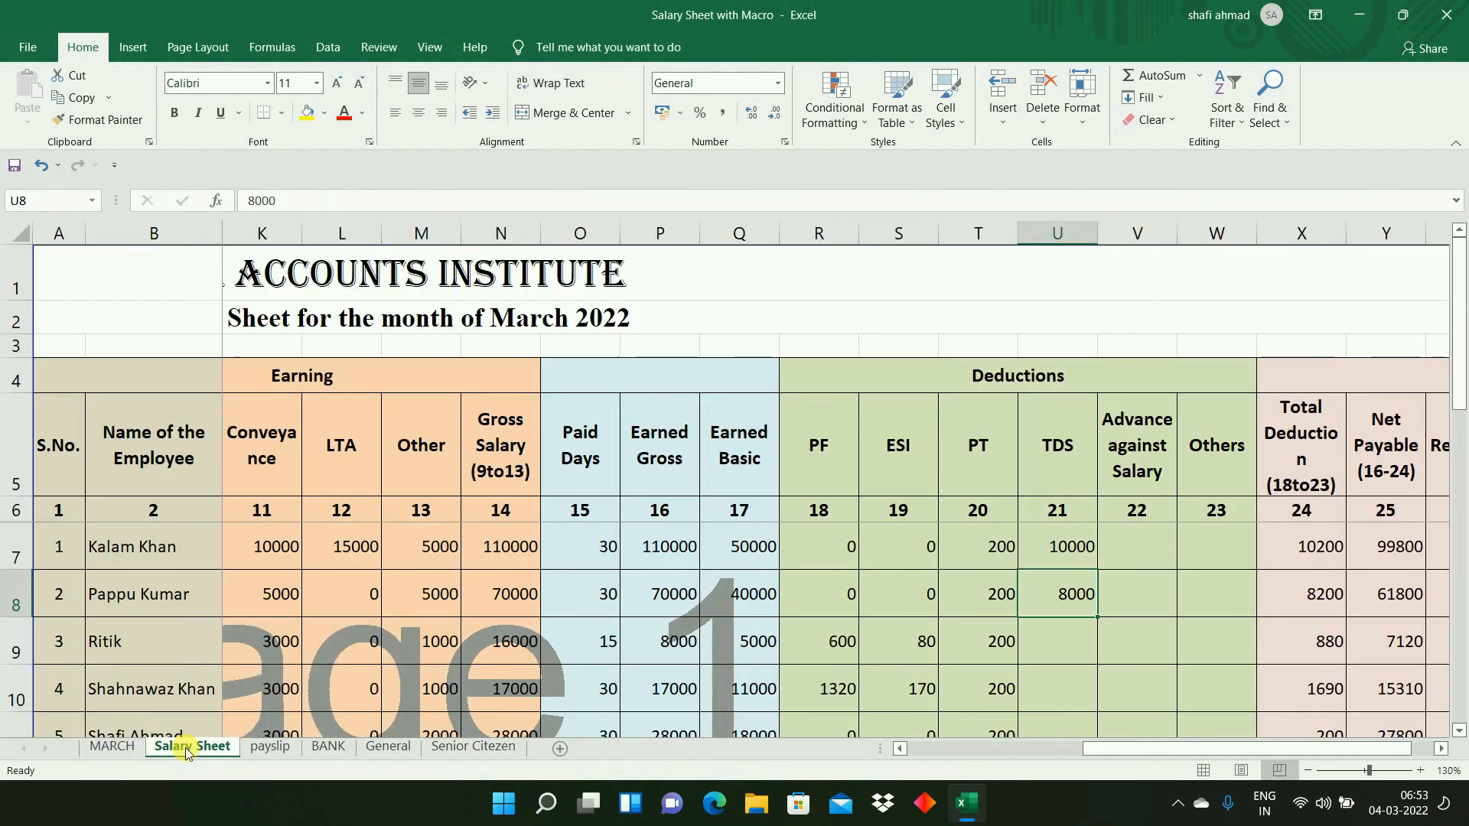
click(426, 321)
key(Up)
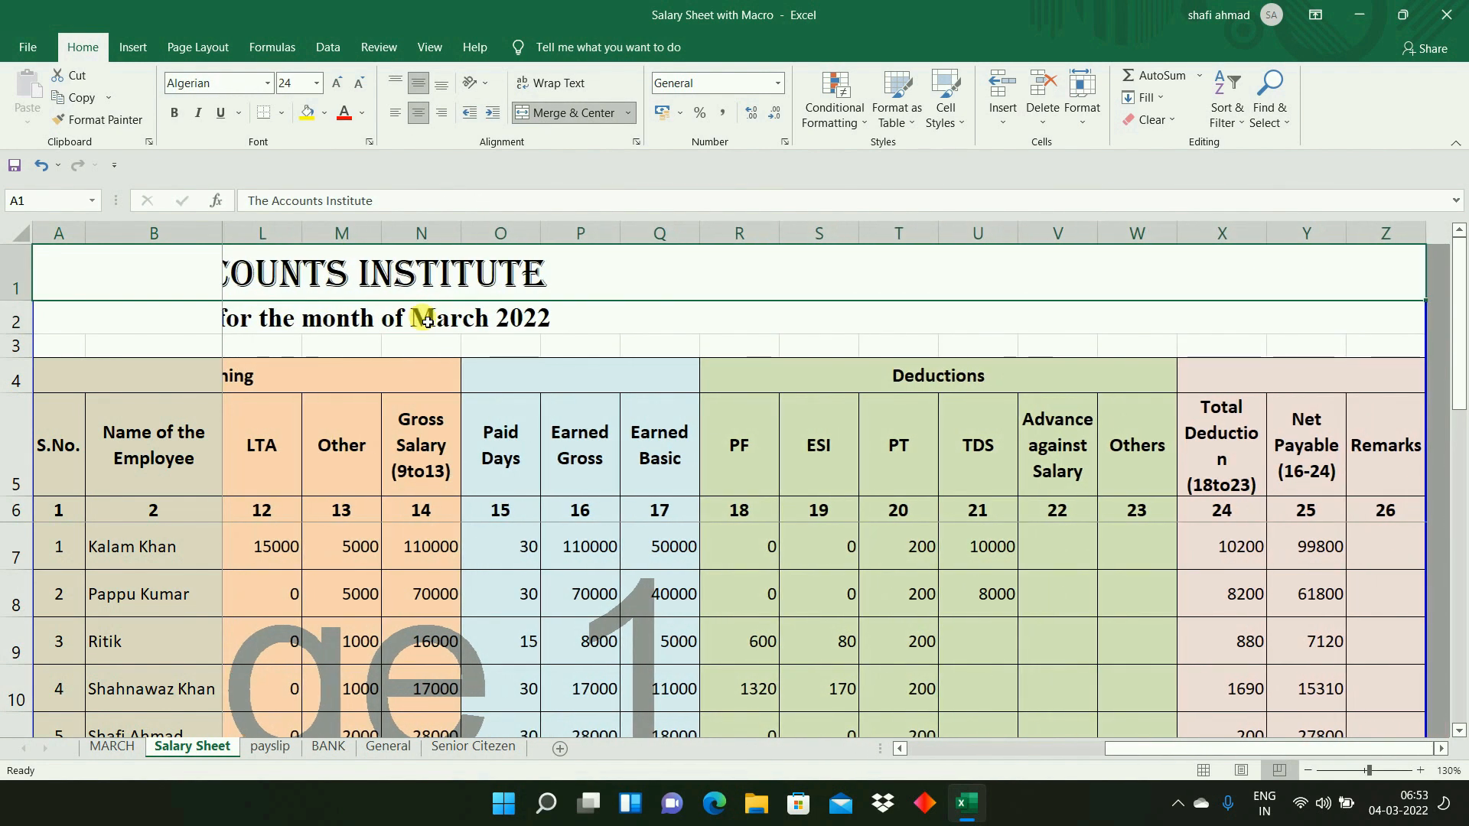
key(Down)
key(Down)
key(Down)
key(Down)
key(Down)
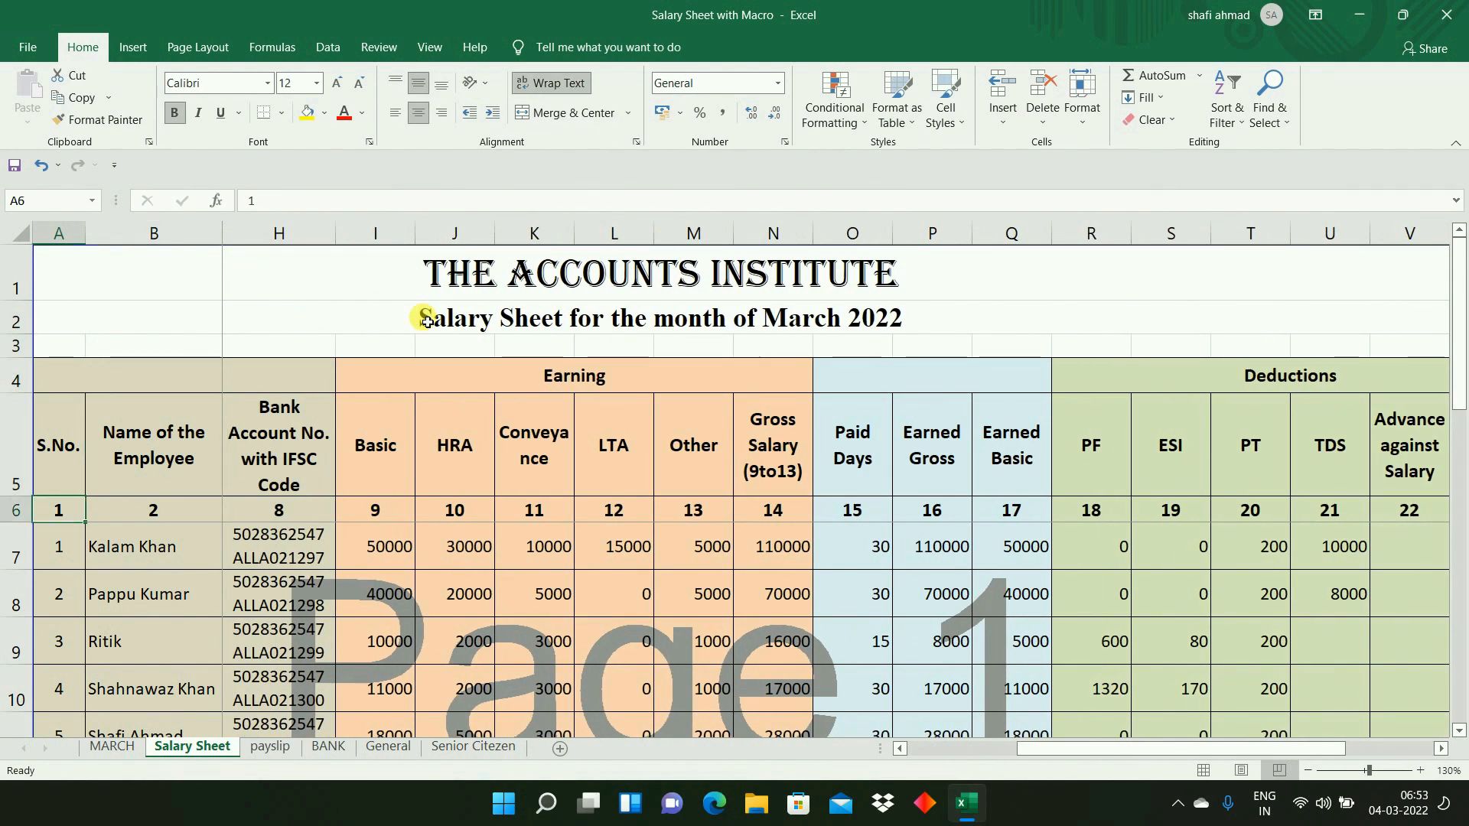
key(Up)
key(Right)
key(Right)
key(Right)
key(Right)
key(Left)
key(Left)
key(Left)
key(Left)
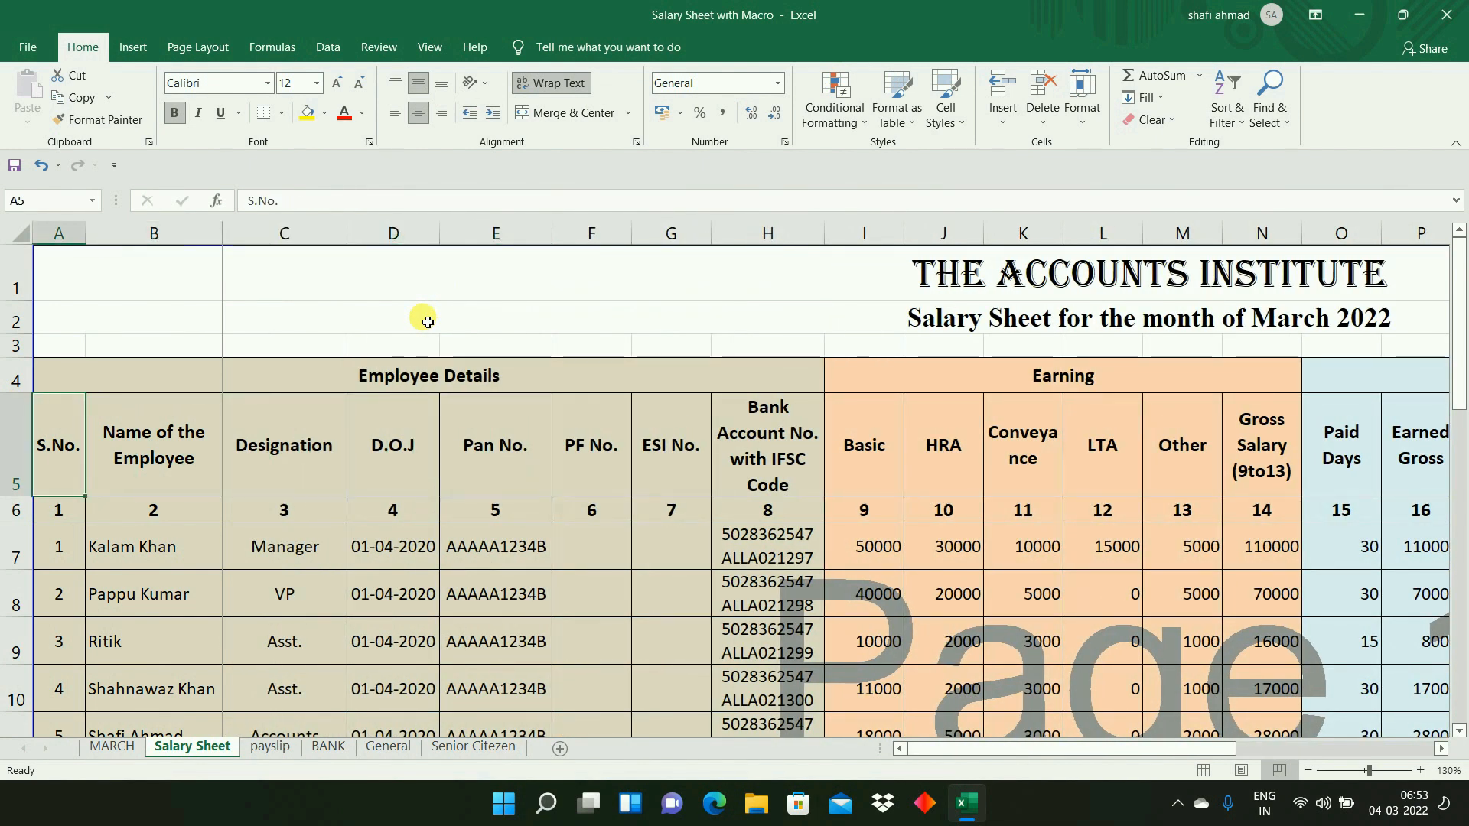
- Go through the Employee Details headings from Name of the Employee to Bank Account No. with IFSC Code
key(Right)
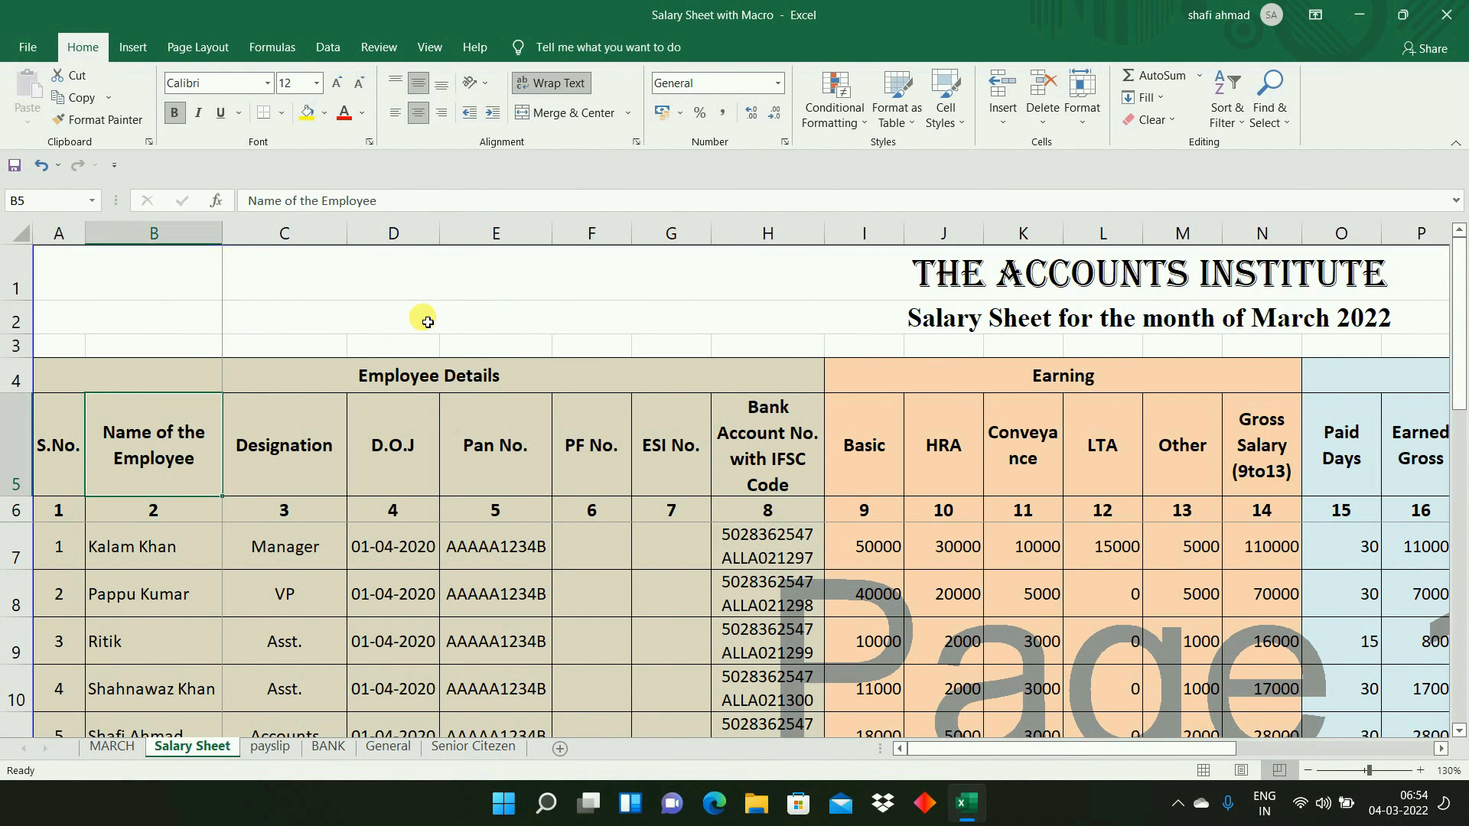
key(Right)
key(Right)
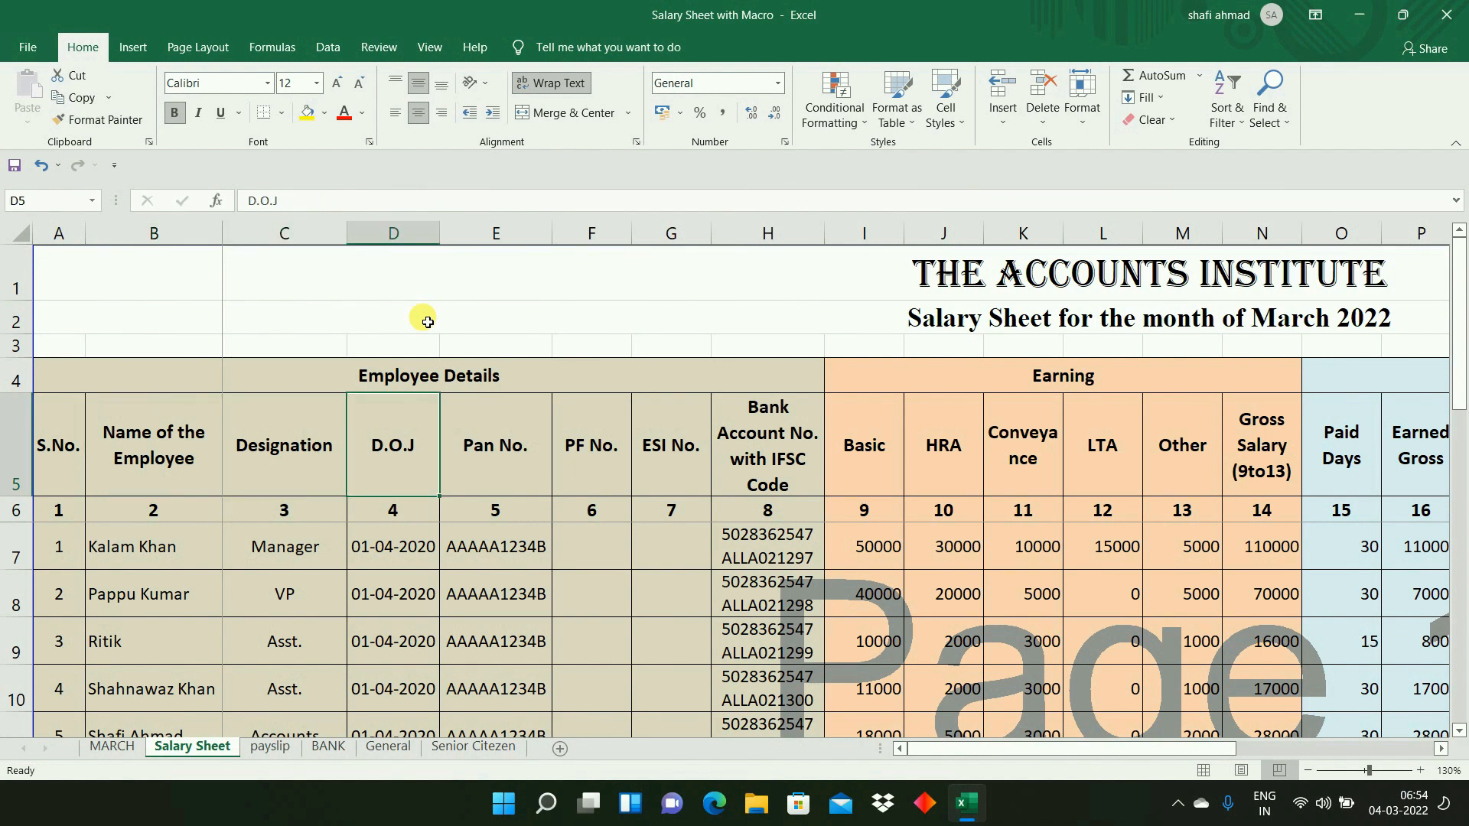
key(Right)
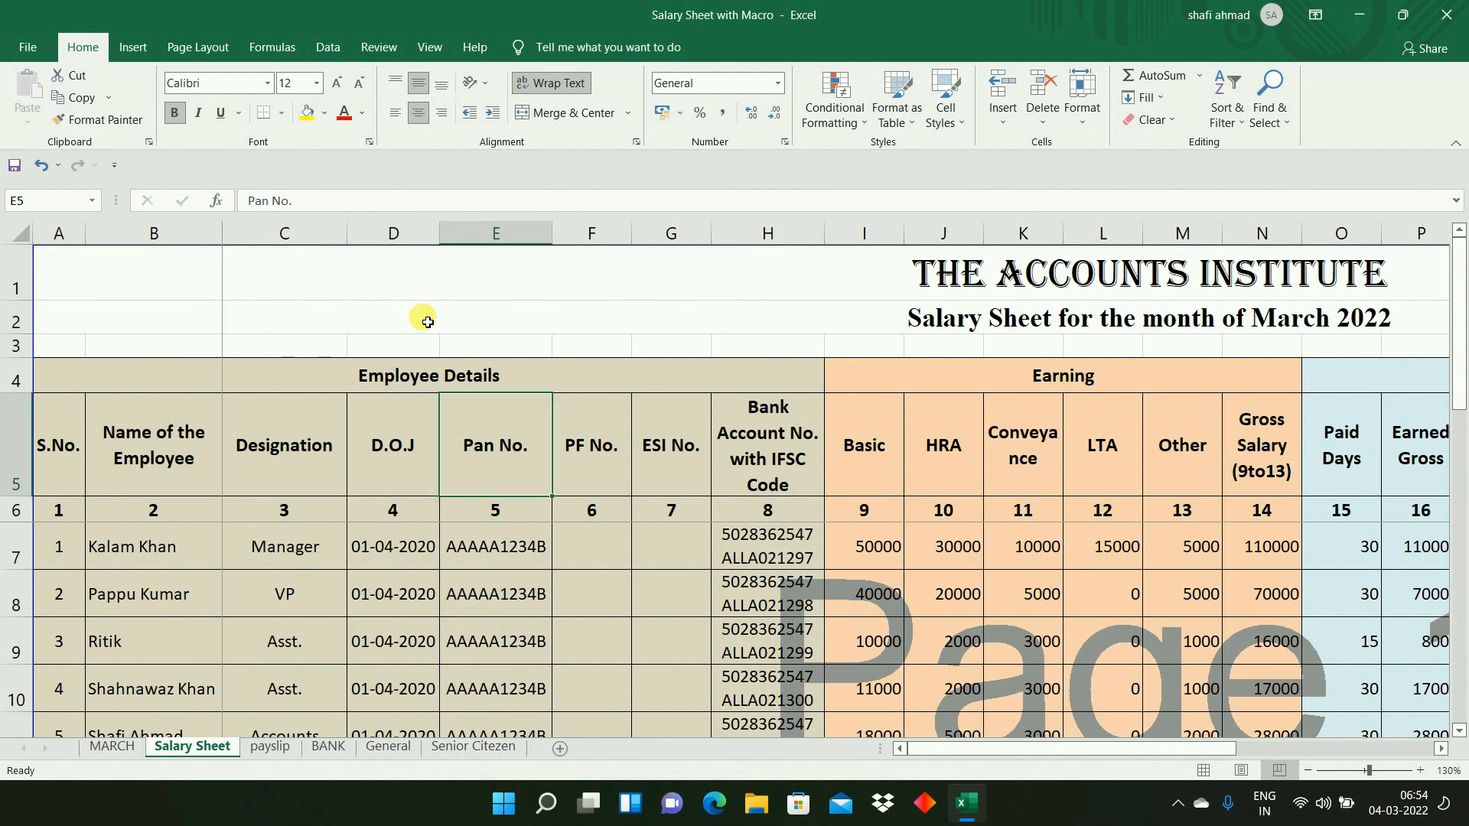
key(Right)
key(Right)
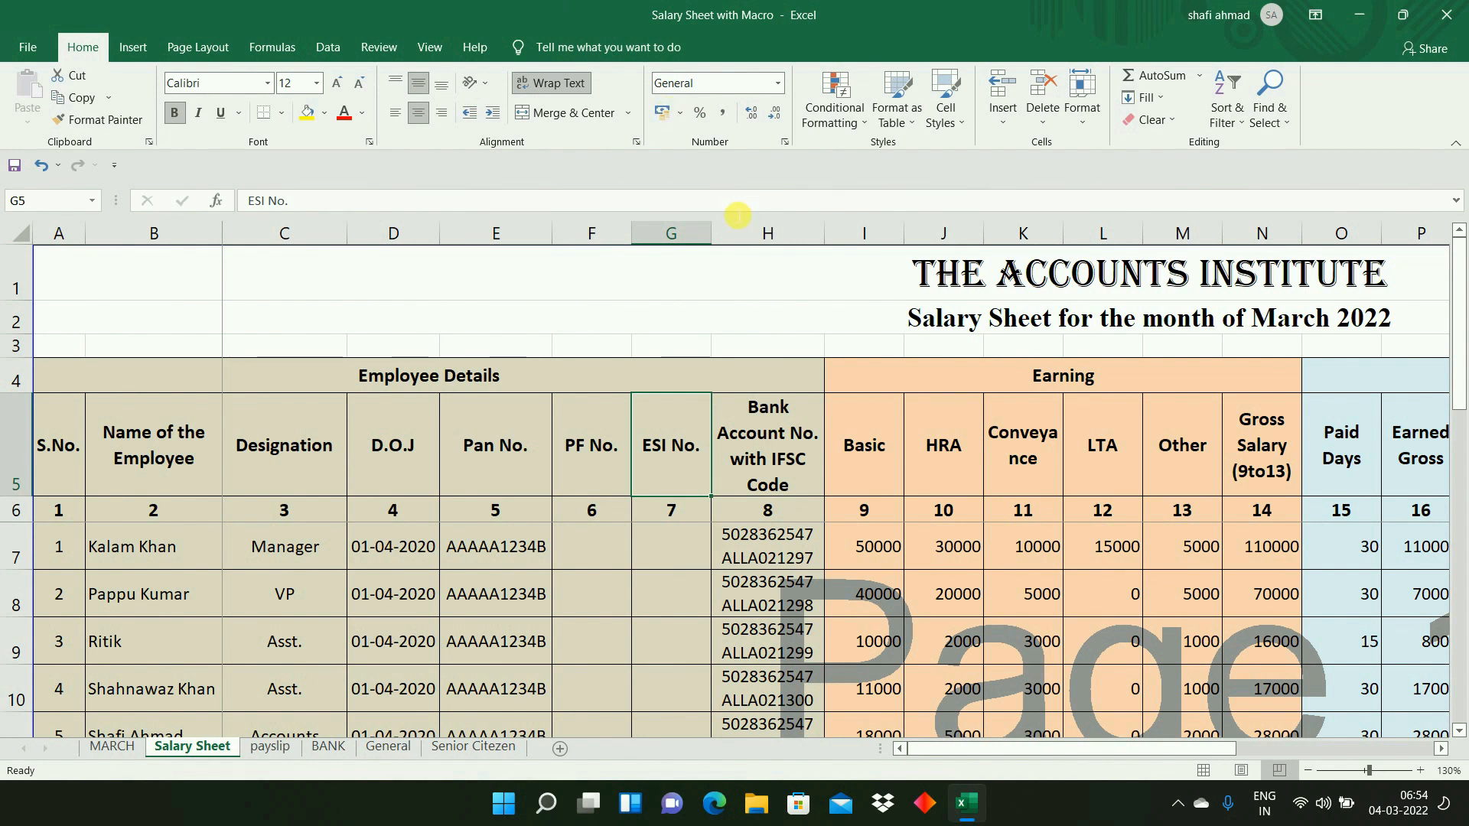
click(768, 455)
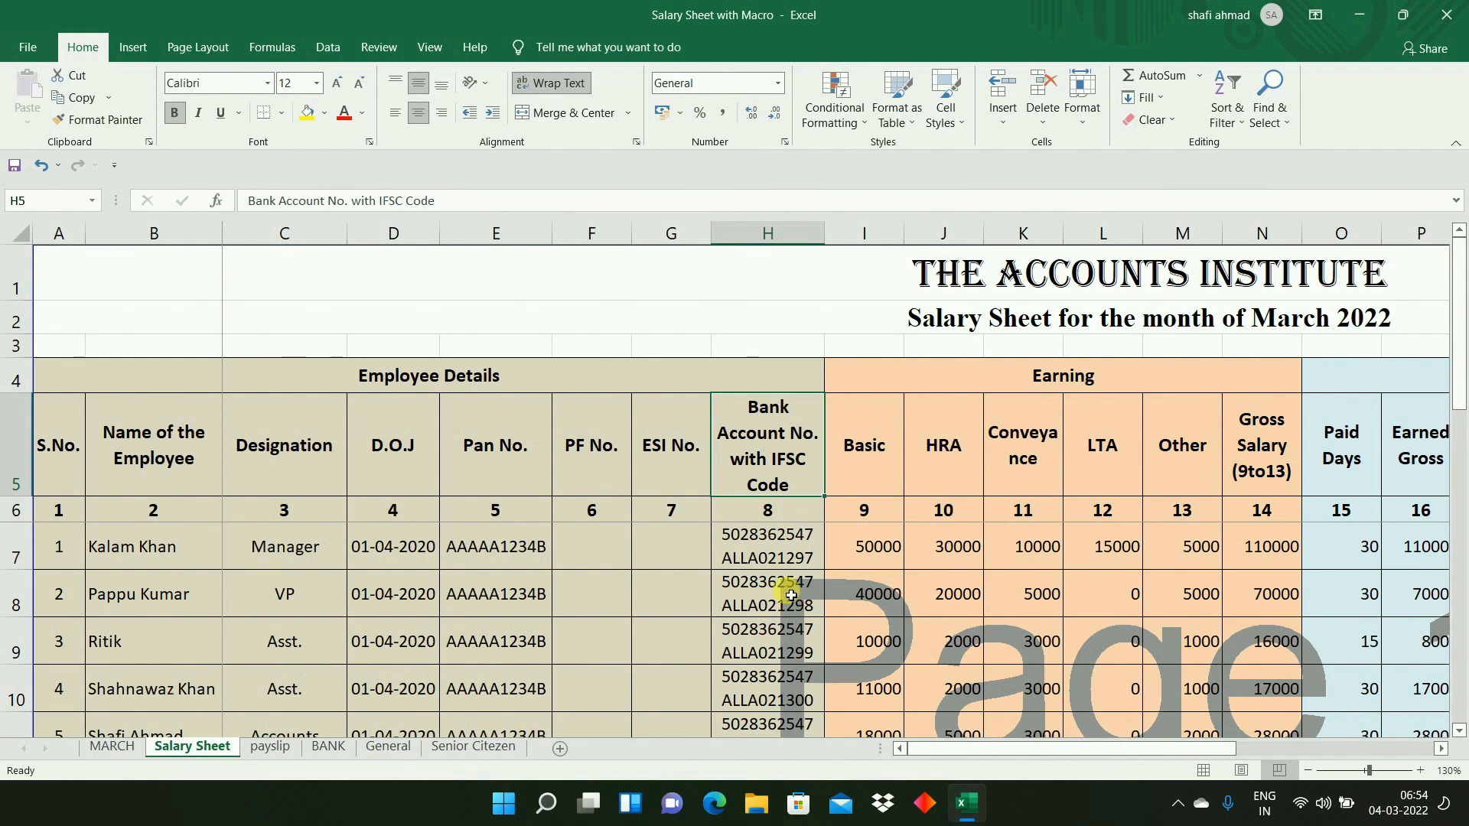
click(475, 377)
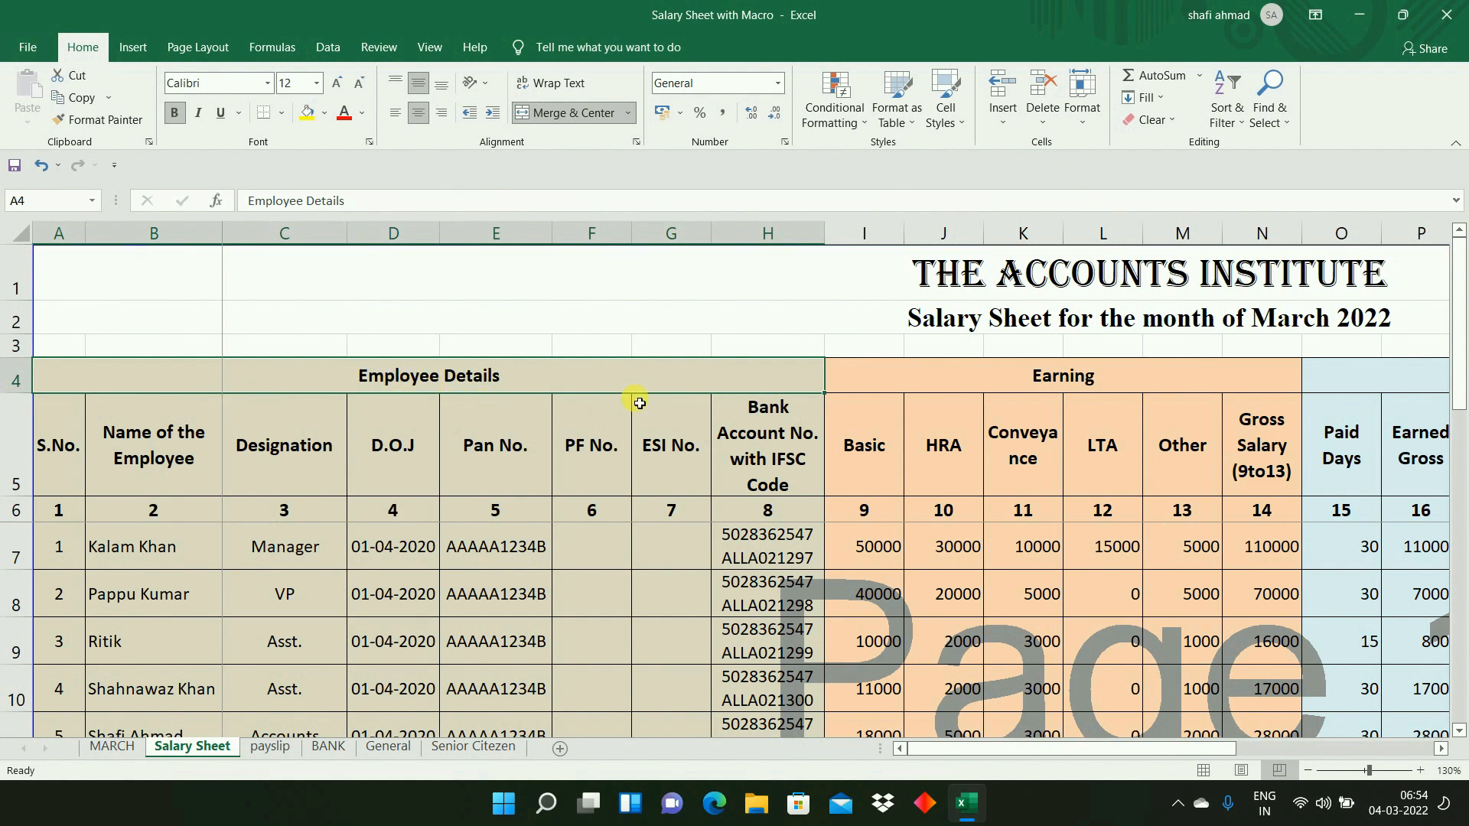
- Look across the headings from Basic to Earned Gross and return to the Basic heading in I5
click(862, 464)
key(Right)
key(Right)
key(Right)
key(Right)
key(Right)
key(Right)
key(Right)
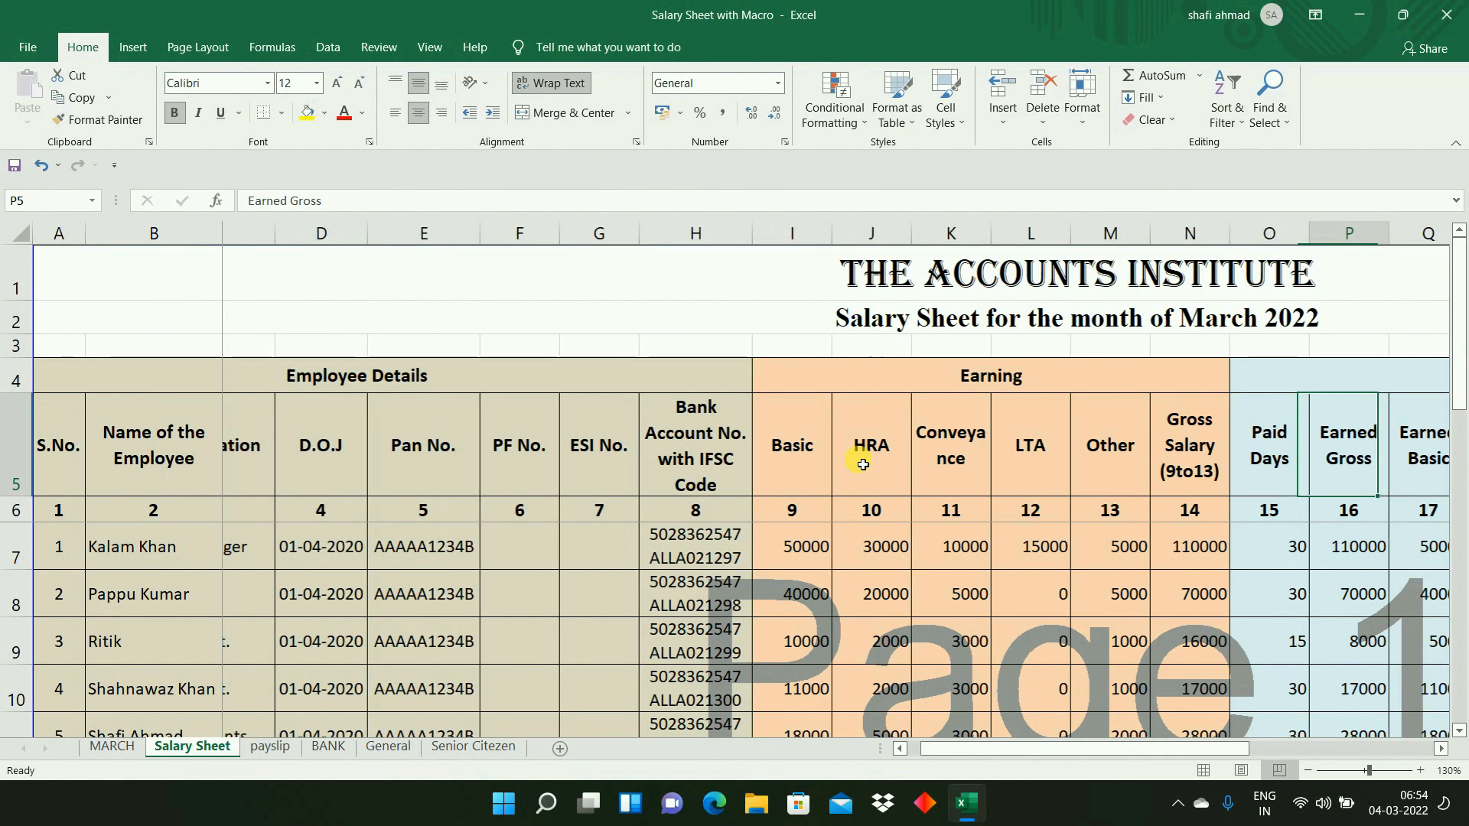
key(Left)
key(Left)
key(Left)
key(Left)
key(Left)
key(Left)
key(Left)
key(Left)
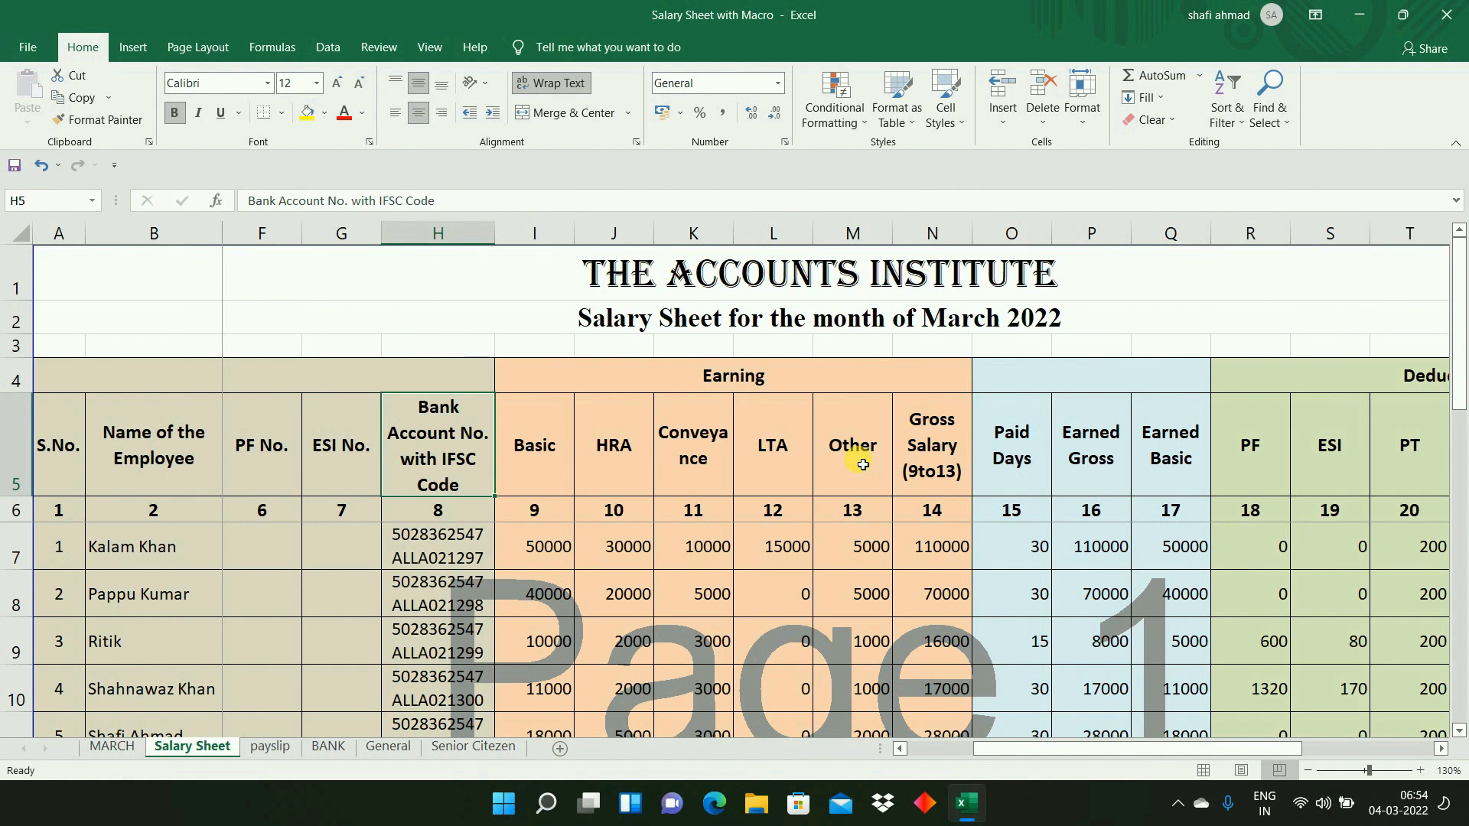
key(Right)
key(Right)
key(Right)
key(Right)
key(Right)
key(Right)
key(Right)
key(Left)
key(Left)
key(Left)
key(Left)
- Review the individual Earning headings: Basic, HRA, Conveyance, LTA and Other
key(Left)
key(Left)
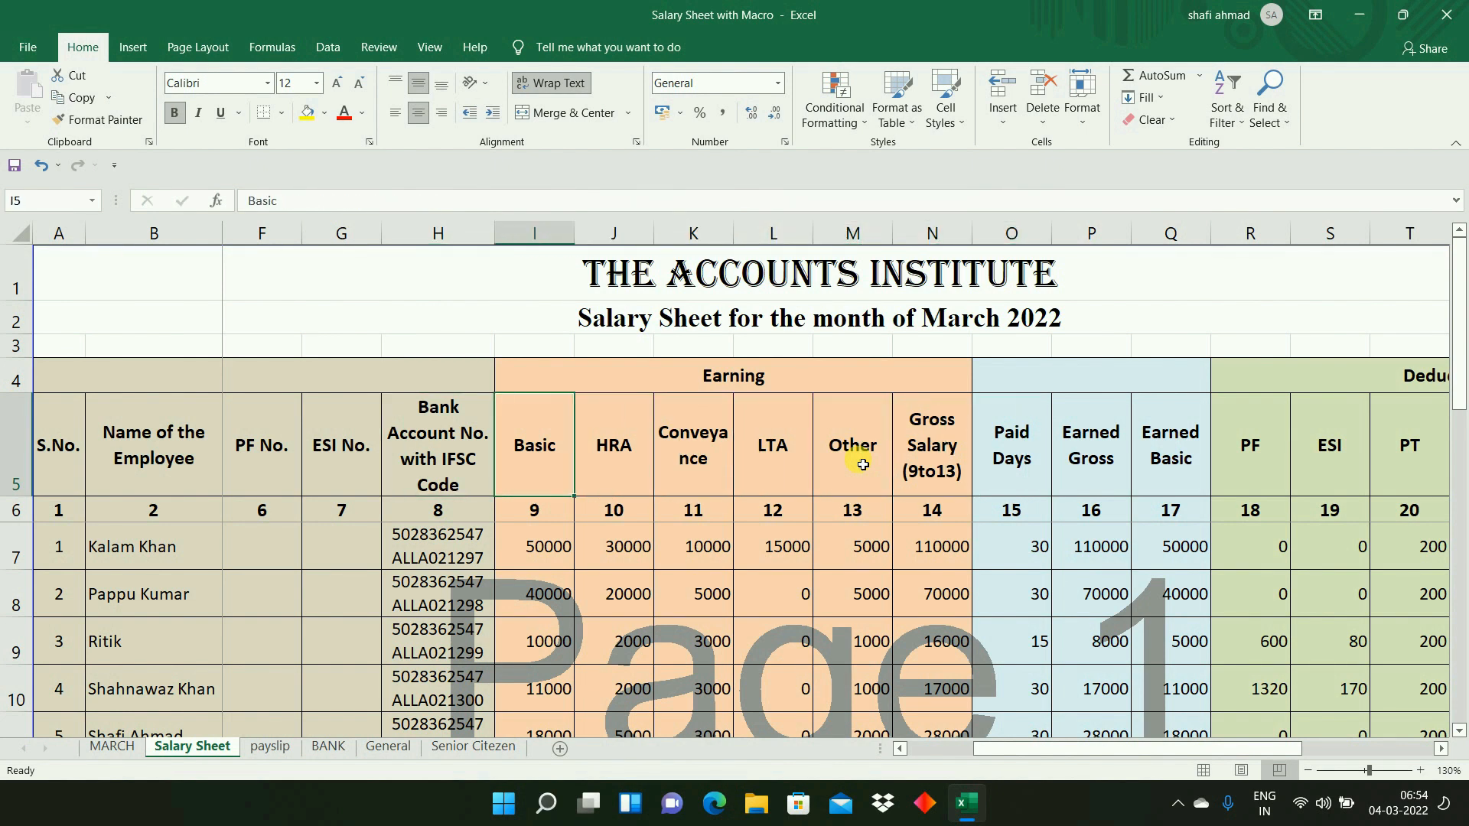
key(Right)
key(Right)
key(Right)
key(Right)
key(Left)
key(Left)
key(Left)
key(Left)
key(Right)
key(Right)
key(Right)
key(Right)
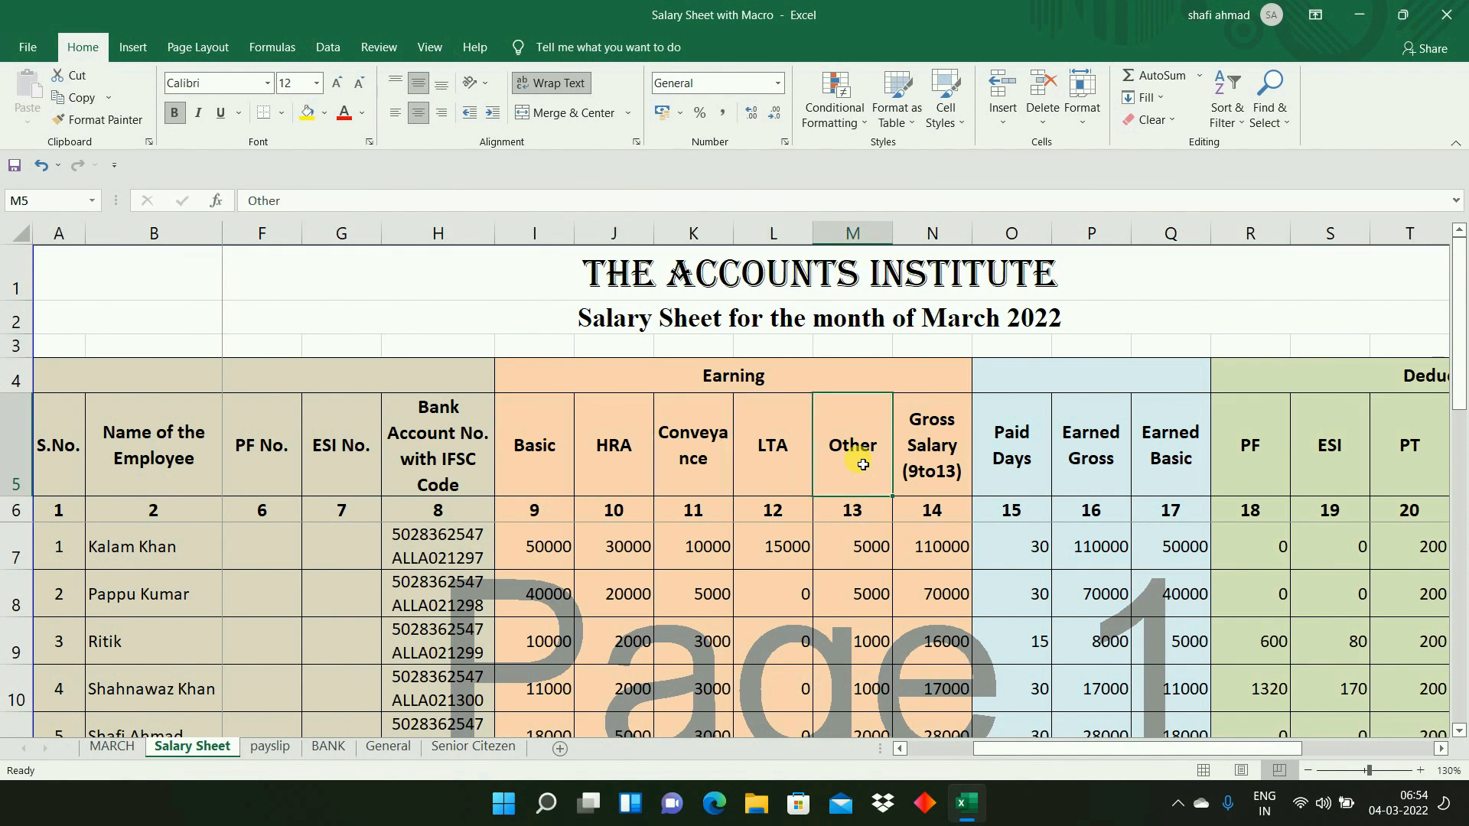
- Try inserting a blank column before the Conveyance column, and undo the insertion
click(711, 244)
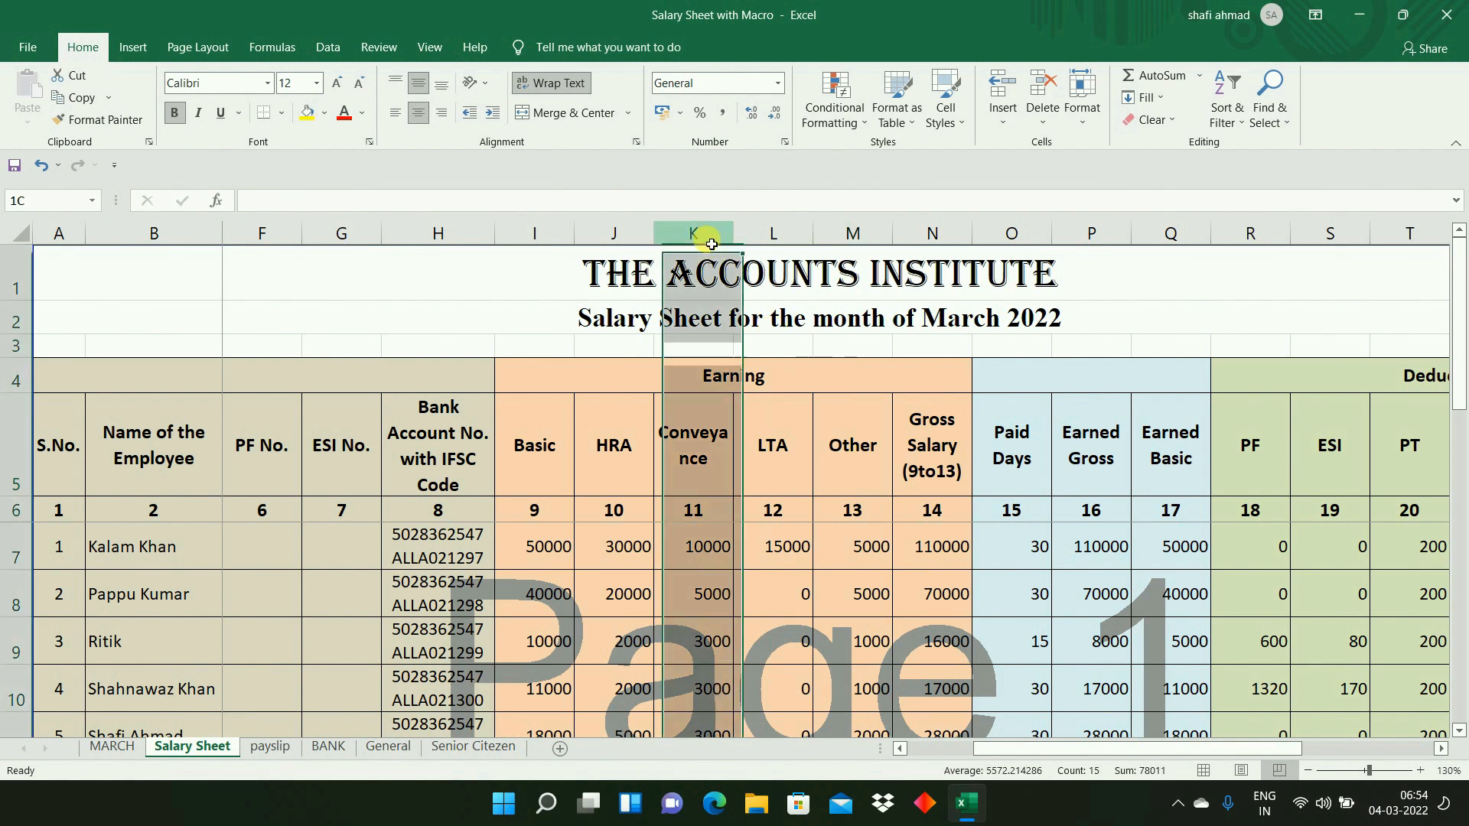
right_click(710, 241)
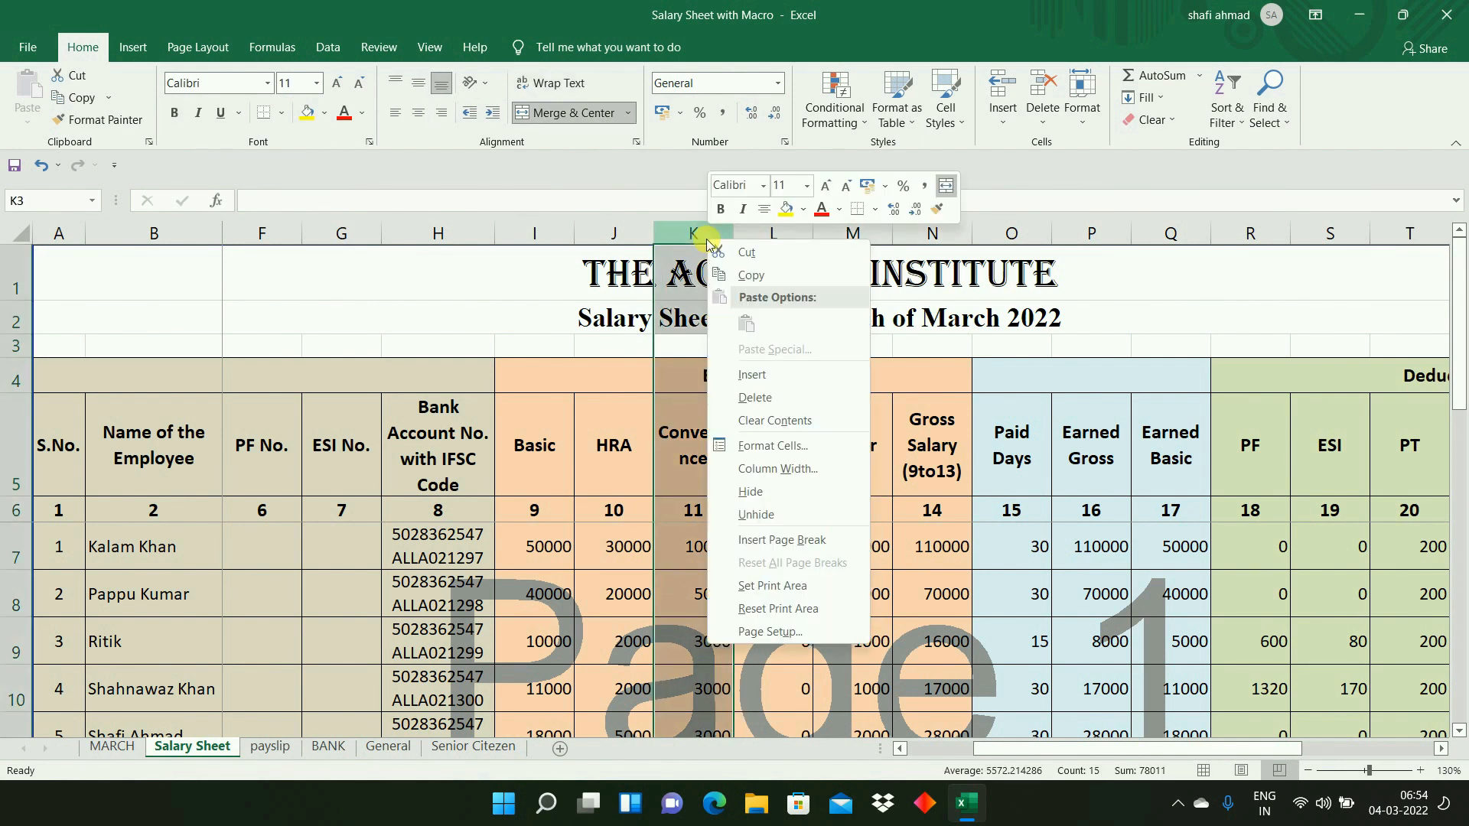
click(749, 373)
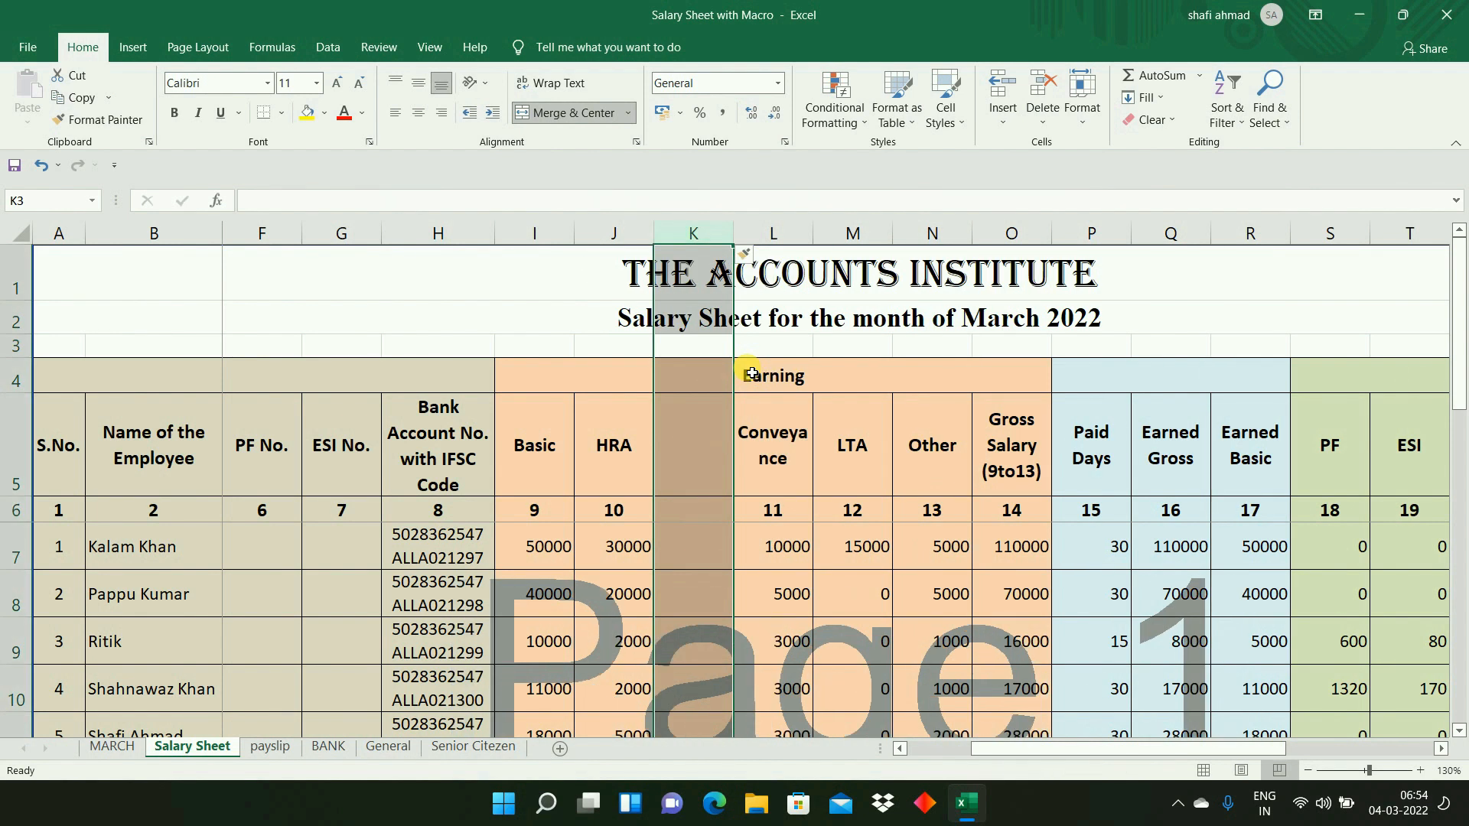
key(ctrl+z)
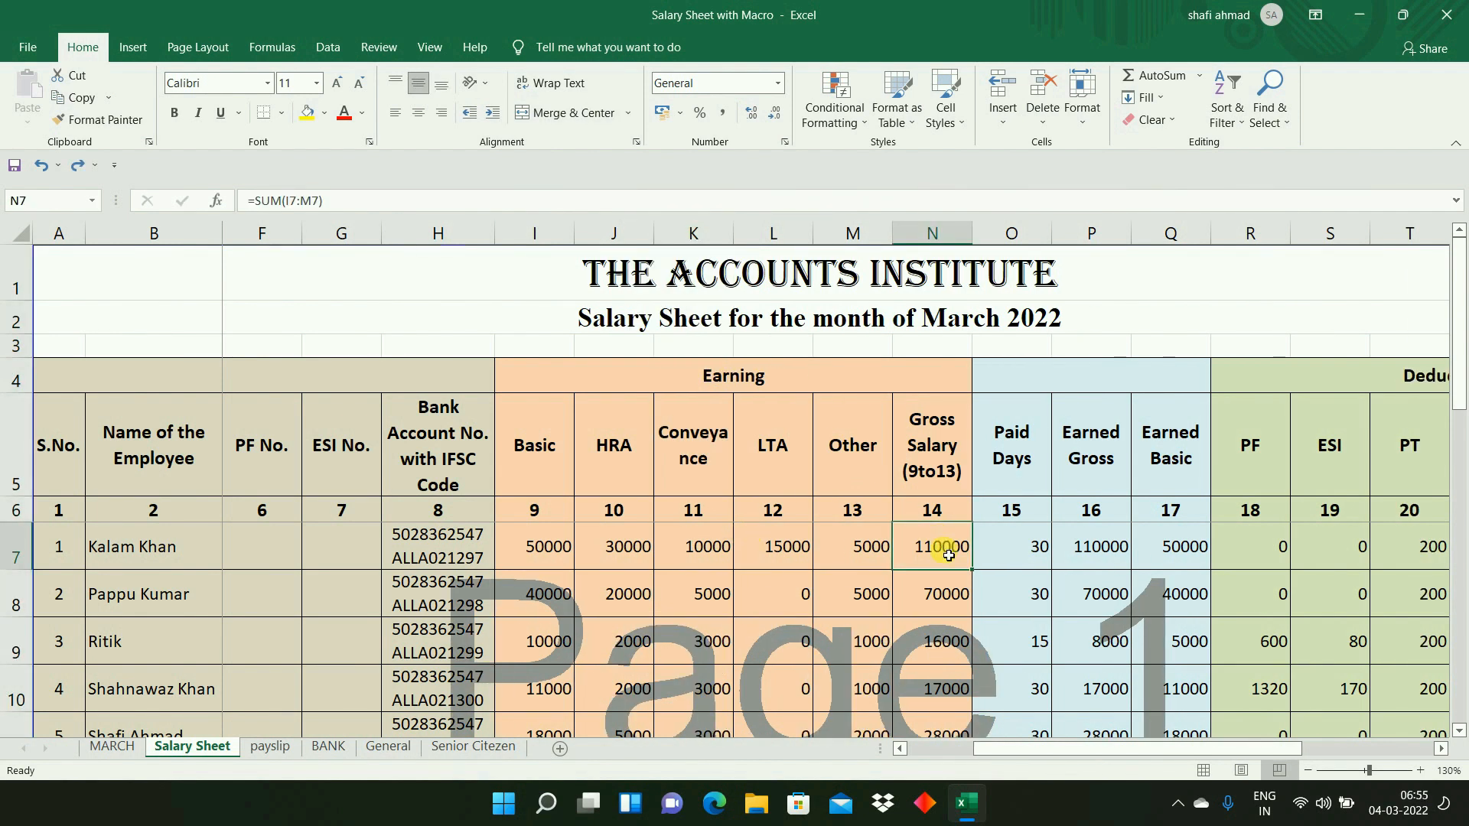
- Inspect the Gross Salary SUM formula in N7 and fill it down through N9
double_click(940, 546)
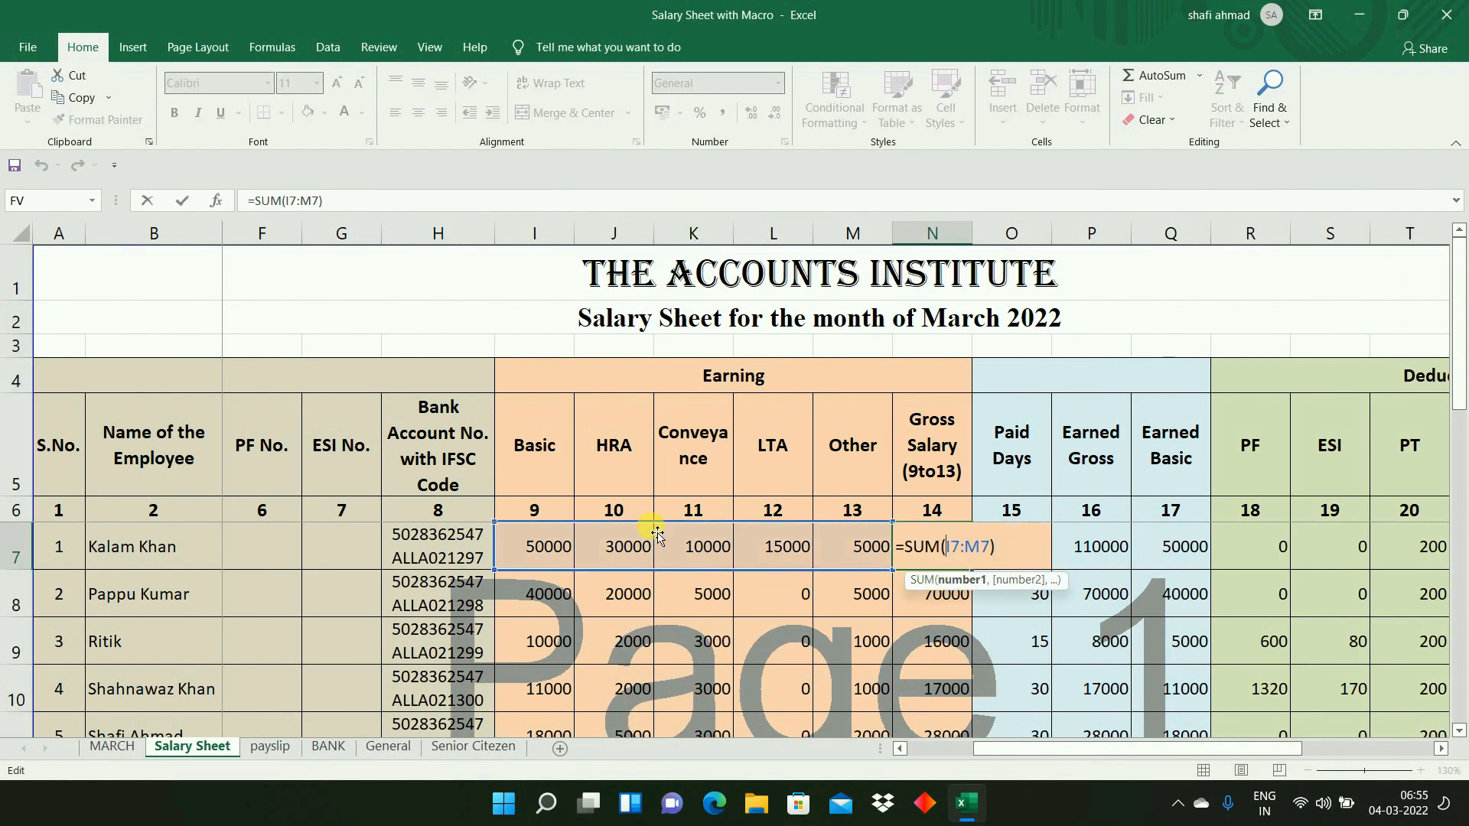
key(Escape)
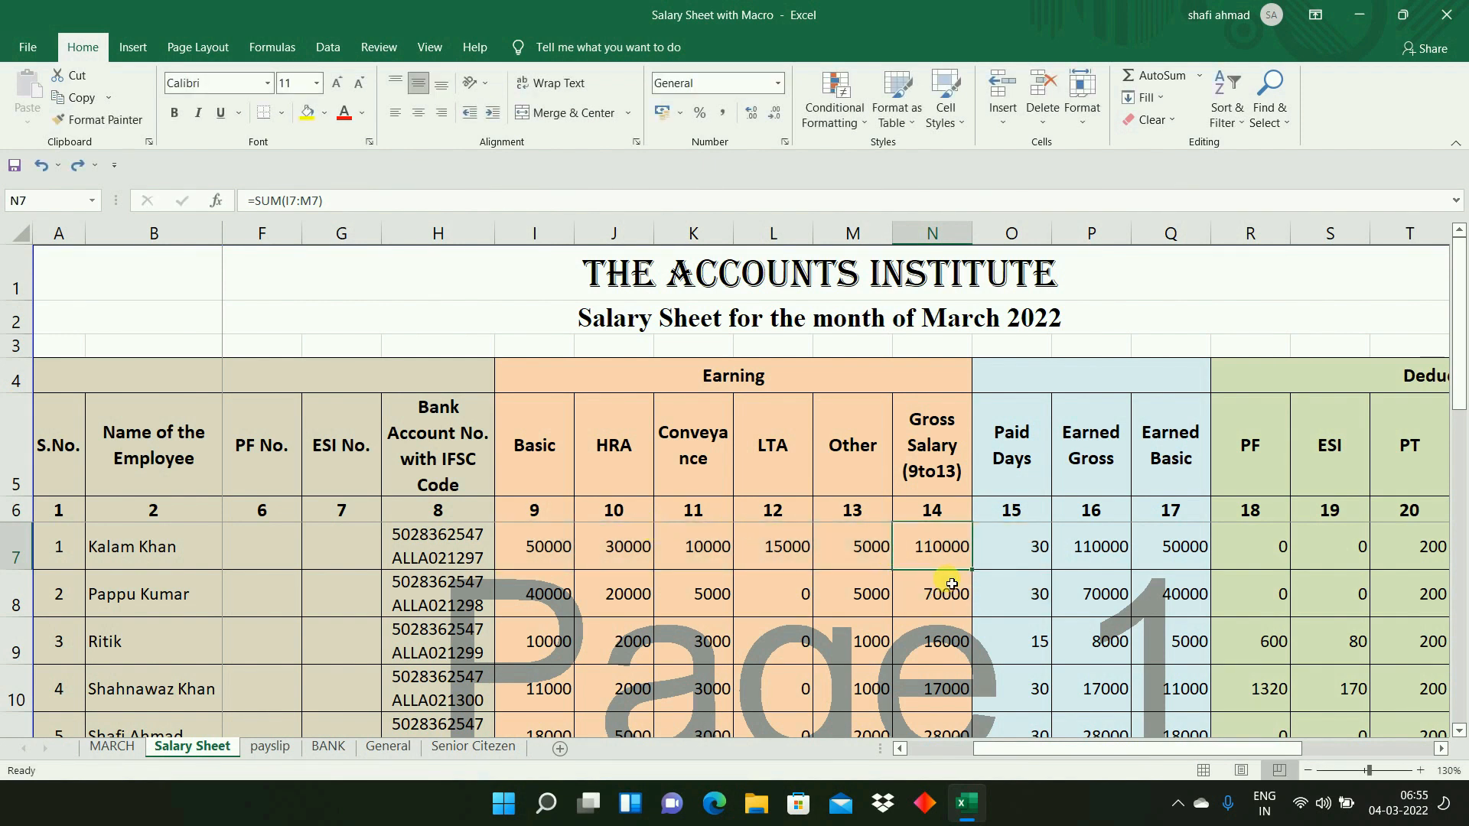
drag(975, 575, 980, 652)
- Look across row 7 from Gross Salary to ESI and return to the Gross Salary cell N7
click(931, 557)
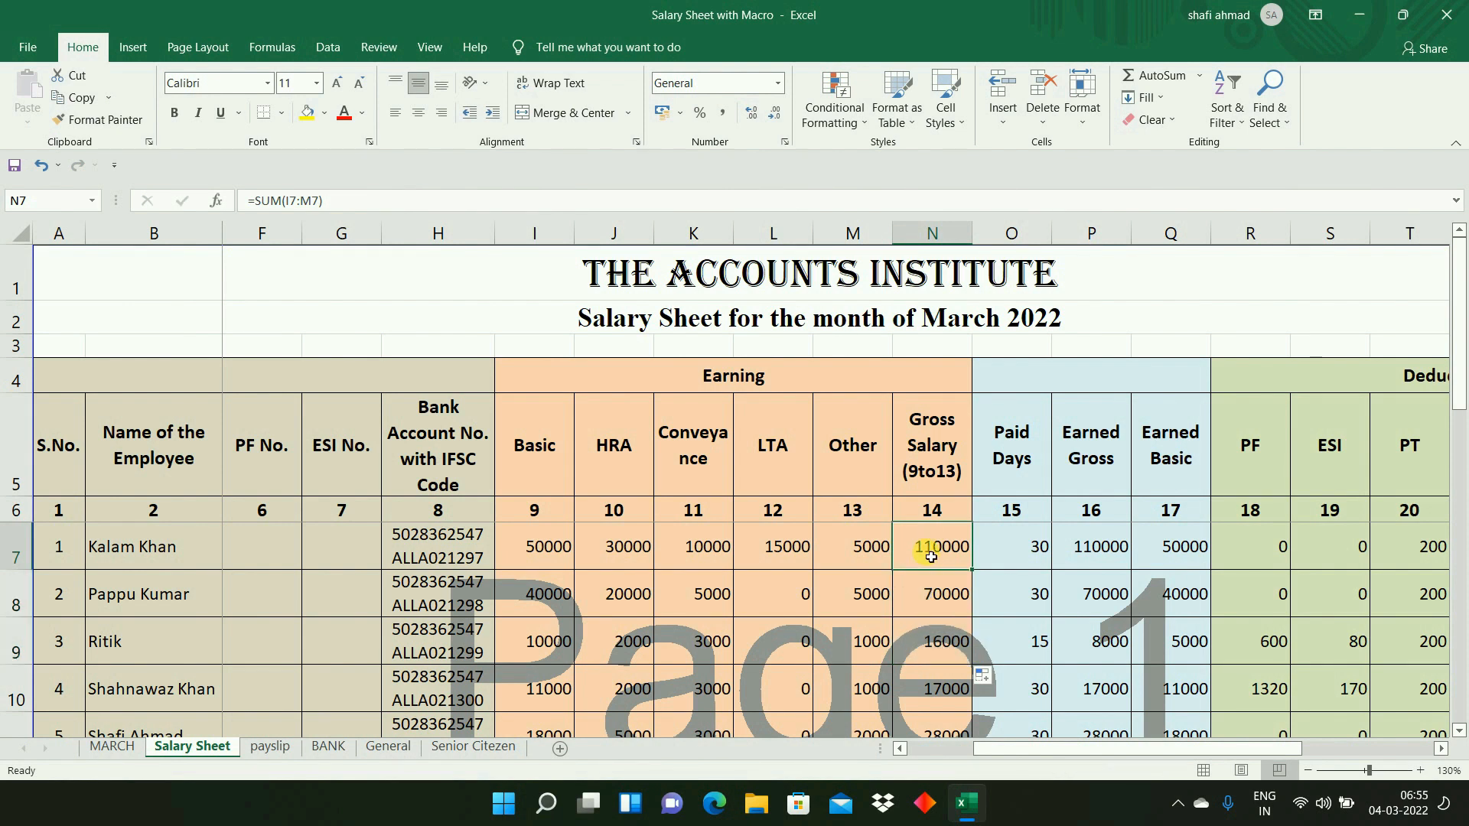
key(Right)
key(Right)
key(Right)
key(Right)
key(Right)
key(Right)
key(Left)
key(Left)
key(Left)
key(Left)
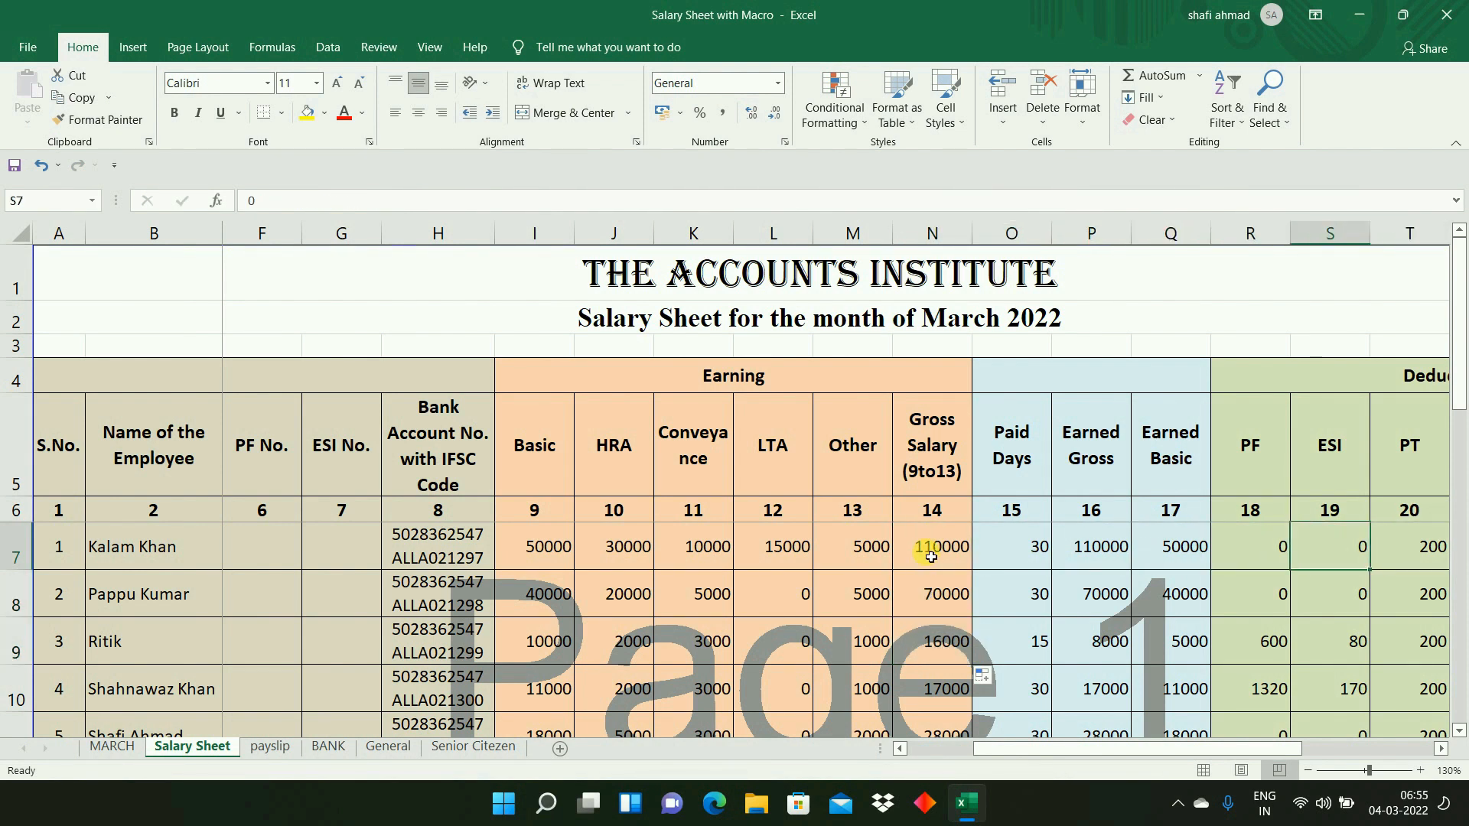
key(Left)
key(Left)
key(Right)
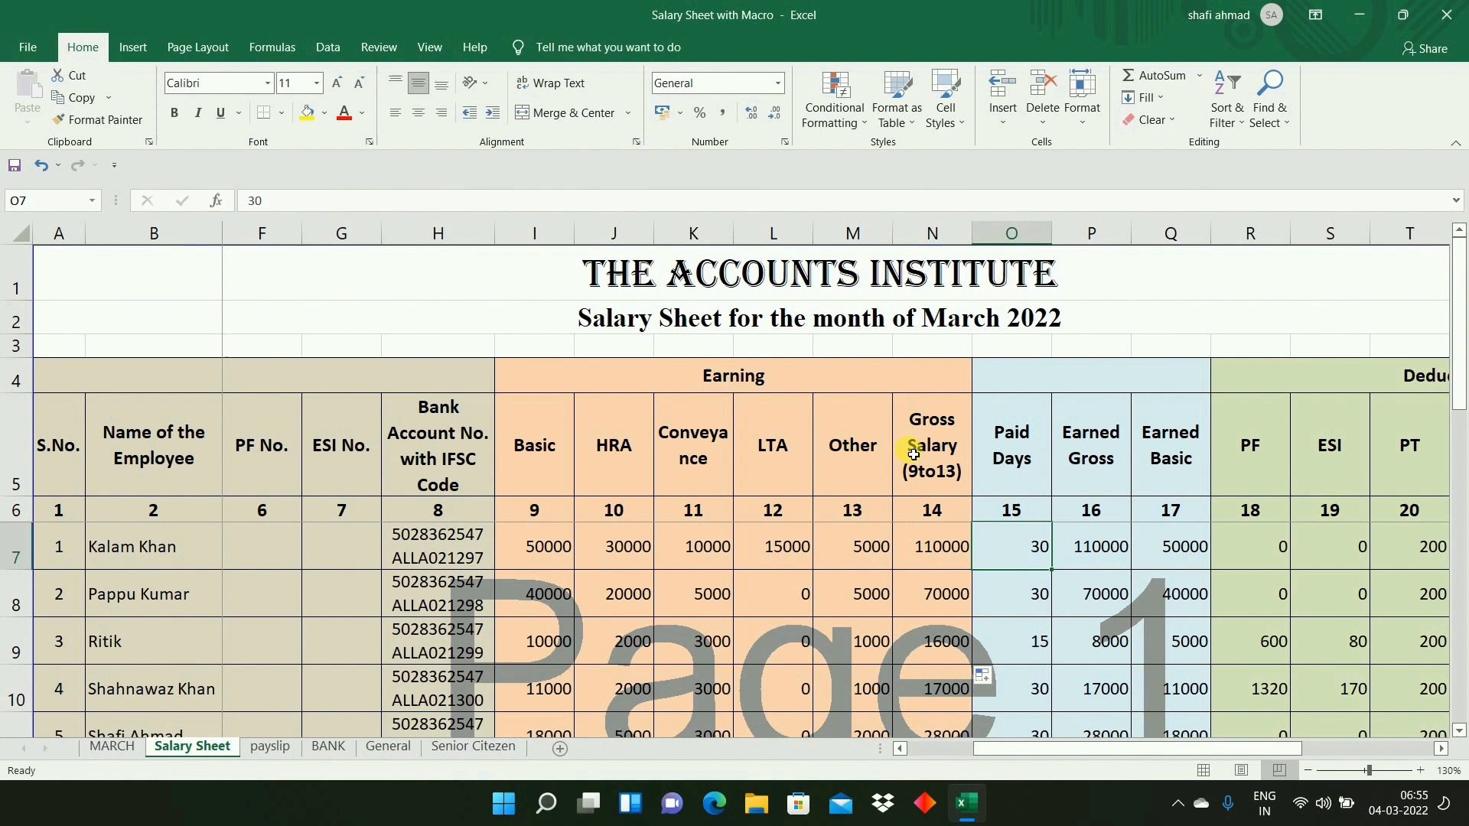
click(944, 557)
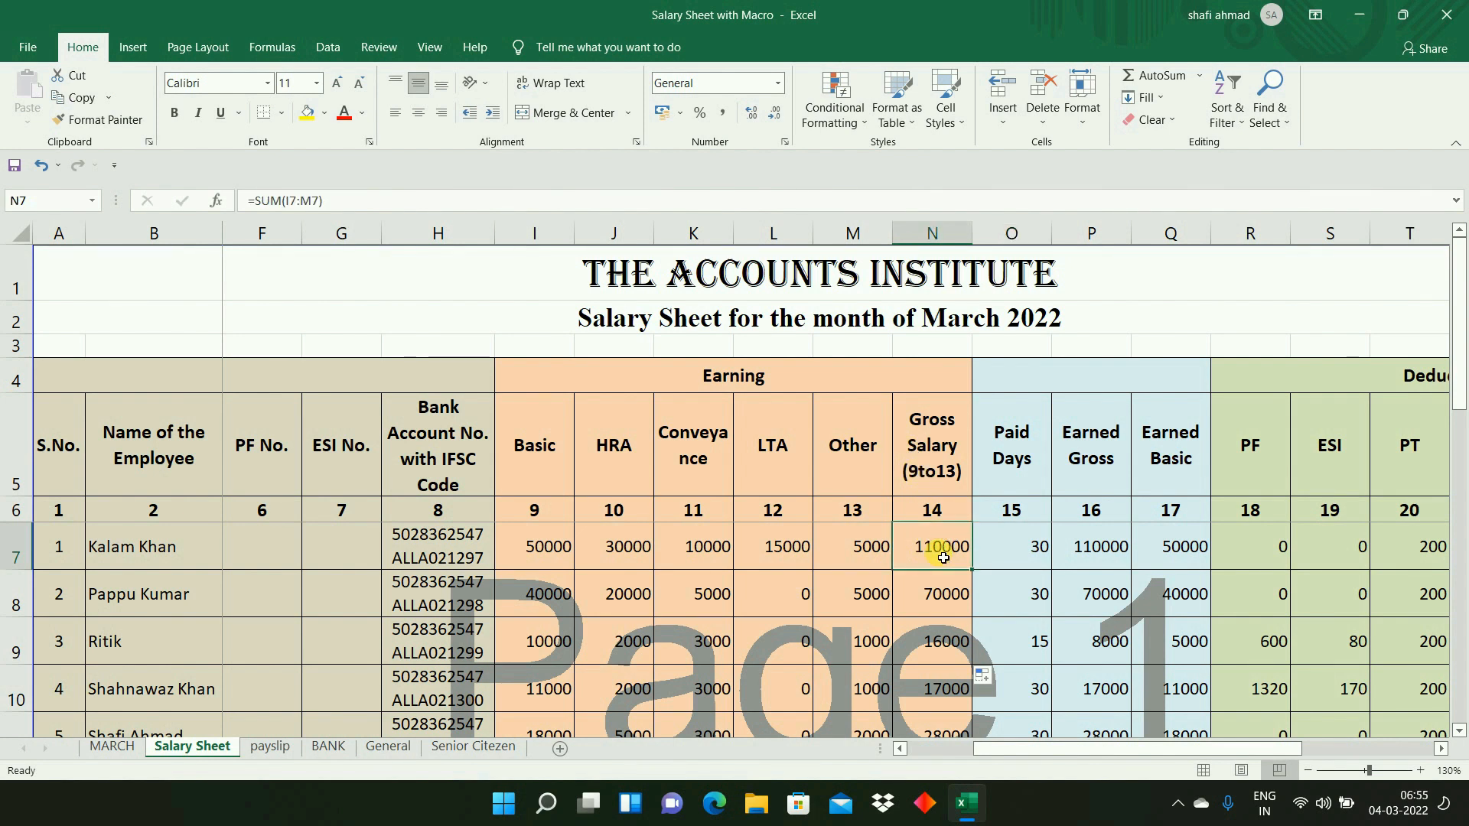
- Compare the Salary Sheet's Paid Days cell O7 with the first employees' Paid Days on the MARCH sheet, and return to the Salary Sheet
click(1025, 550)
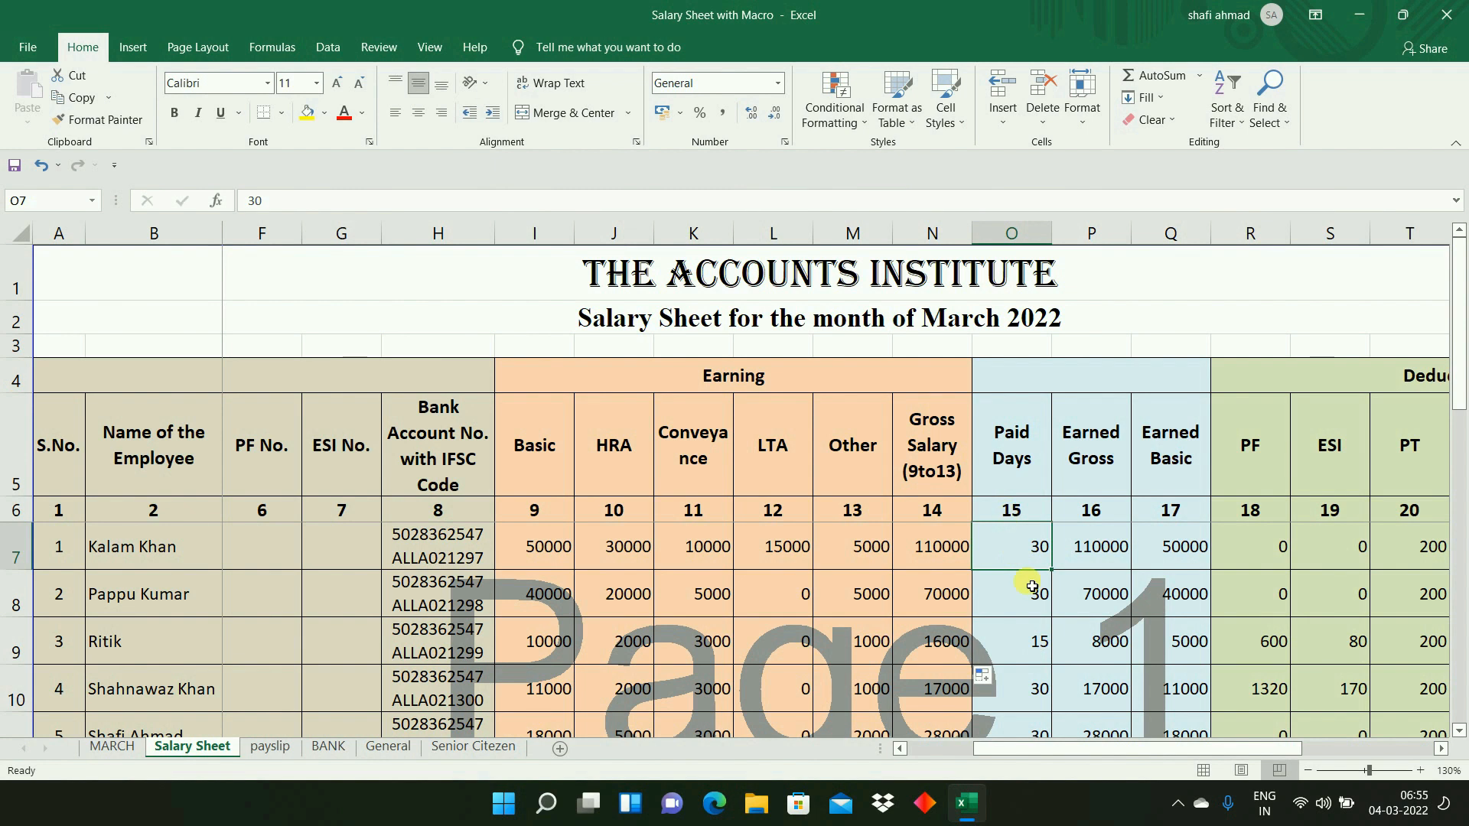
click(114, 747)
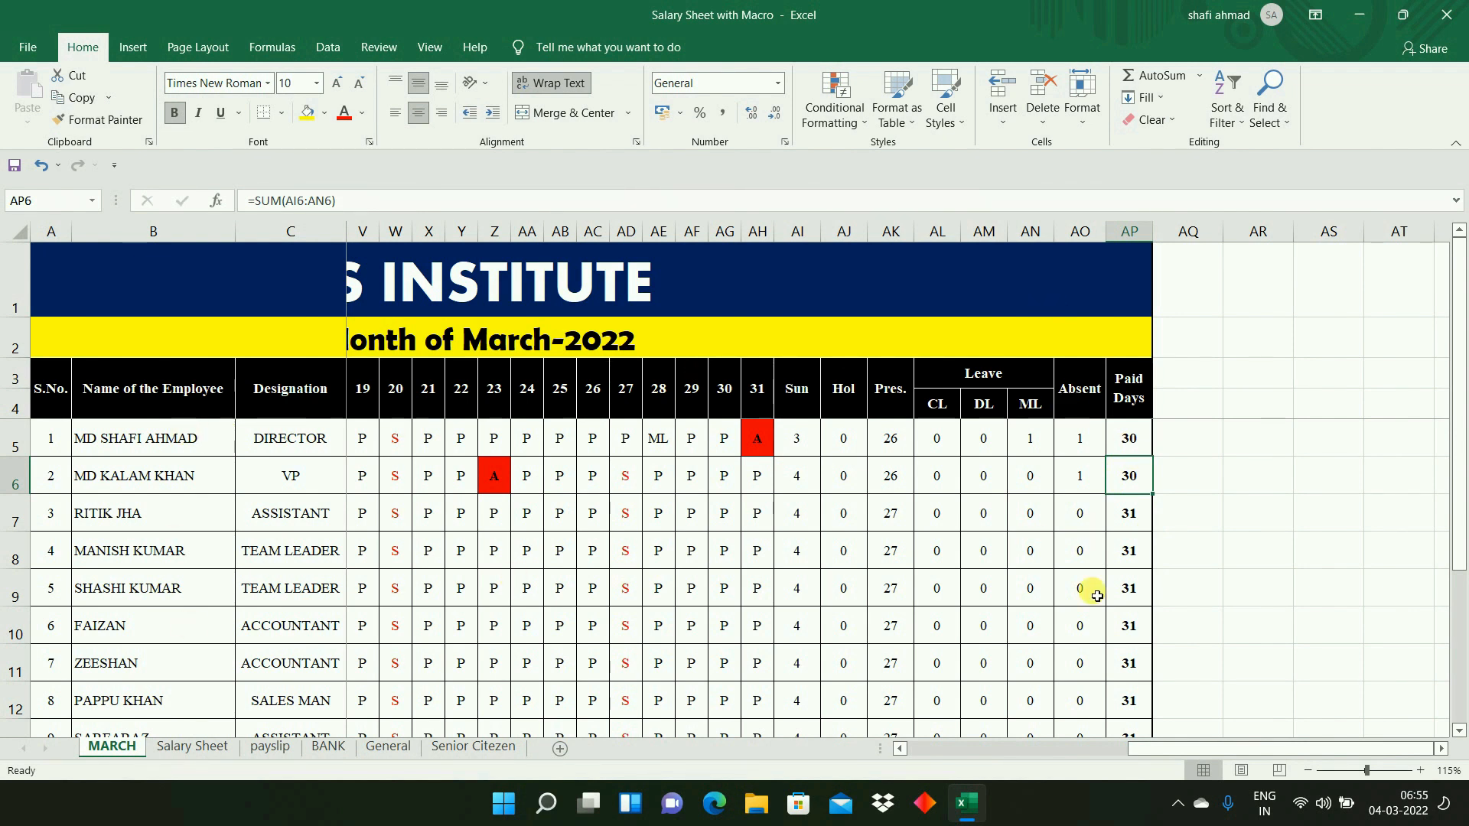
click(107, 438)
click(118, 472)
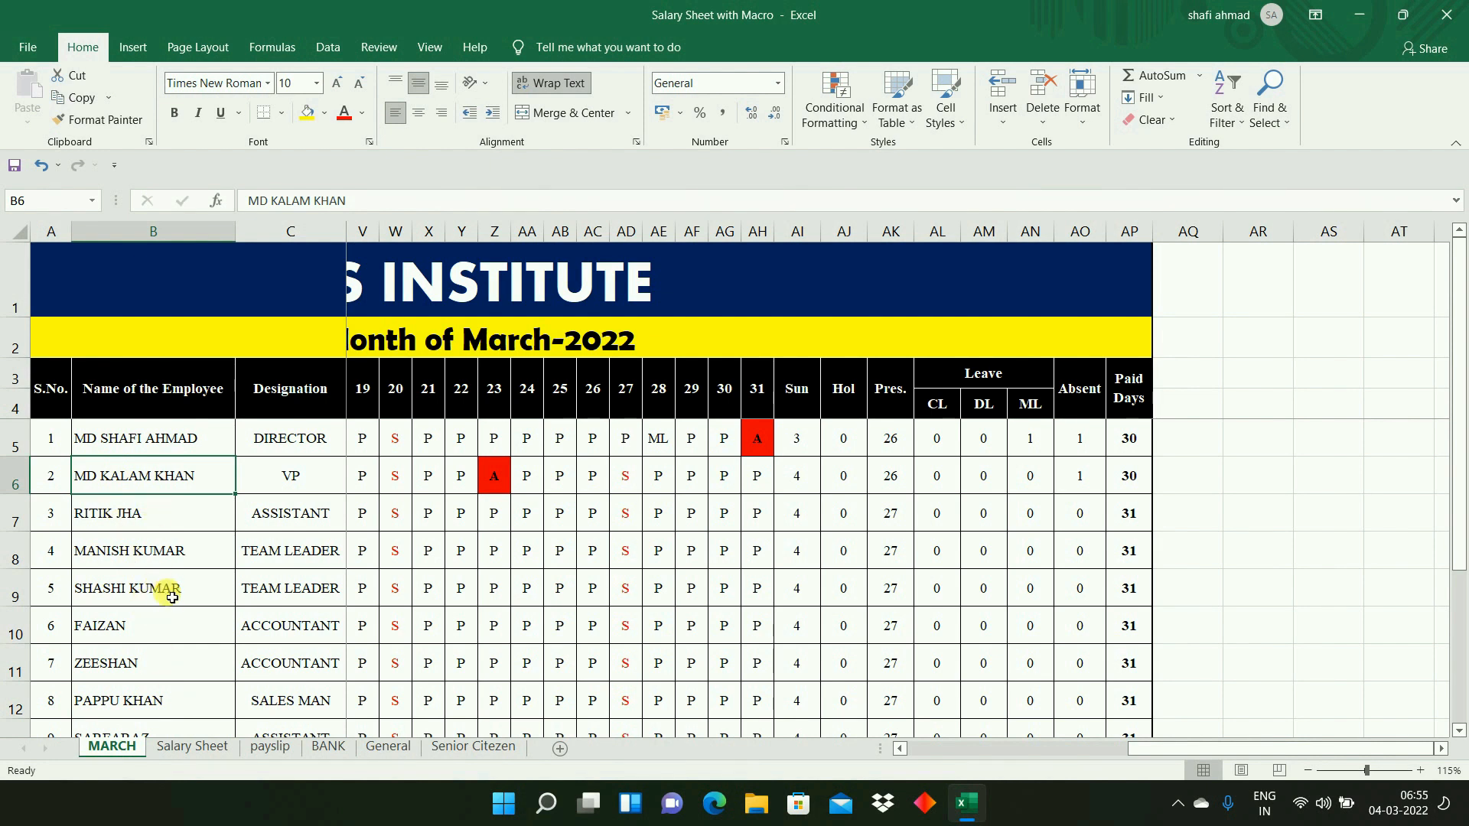
click(1133, 441)
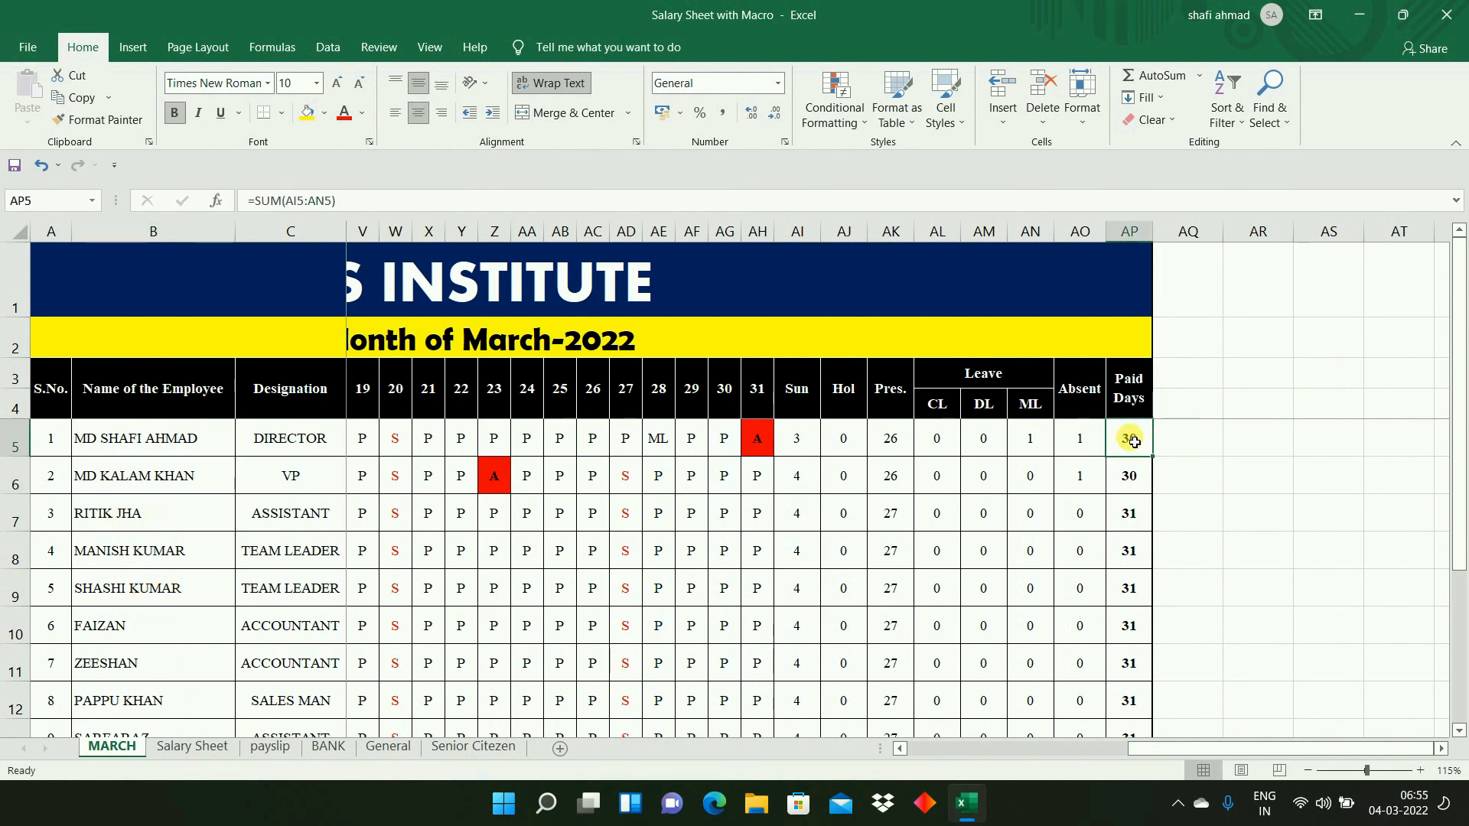
click(190, 747)
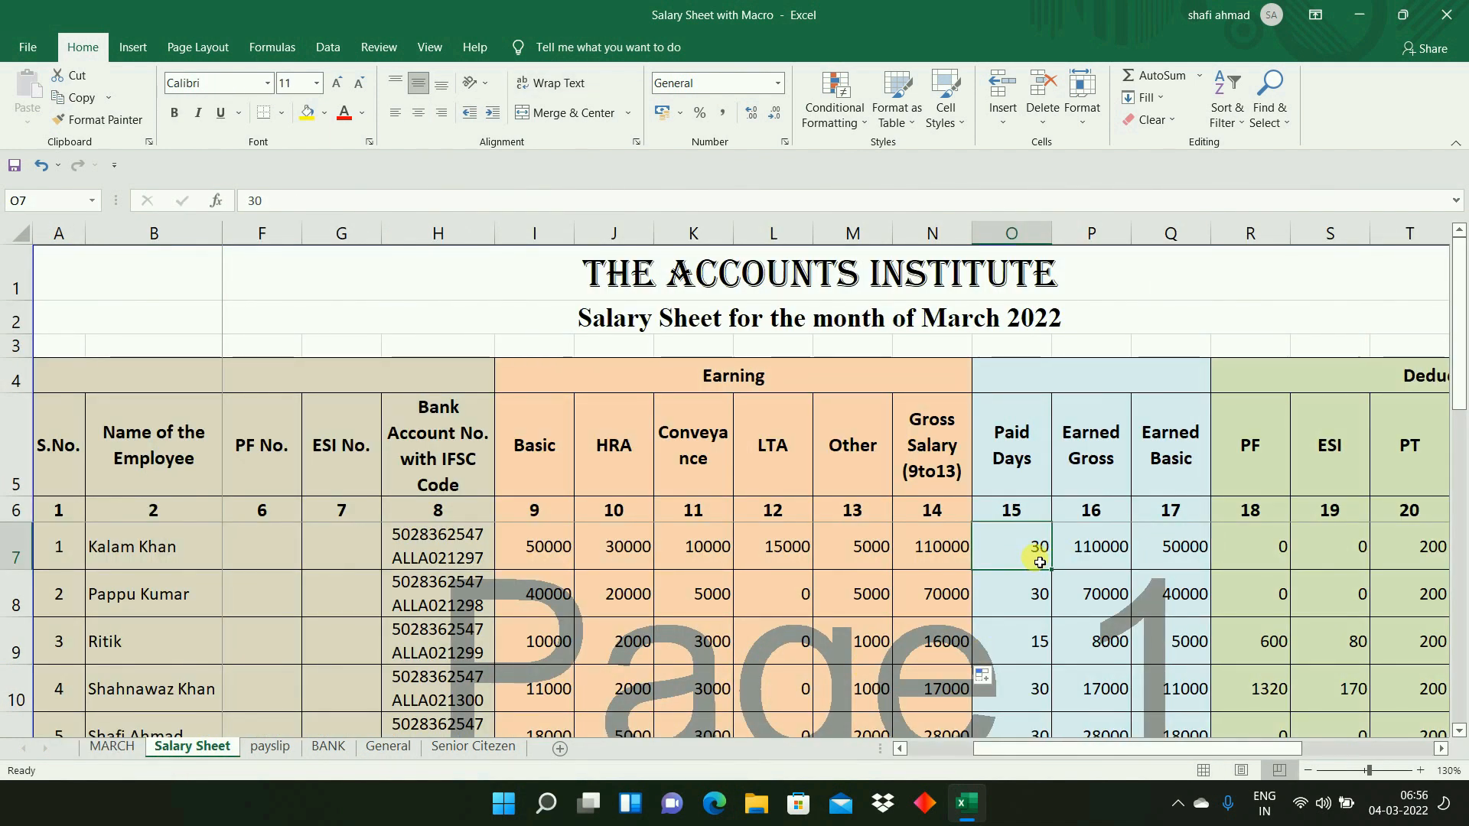
- Clear the Earned Gross formula in P7 and set the Paid Days in O7 to 31
double_click(1104, 550)
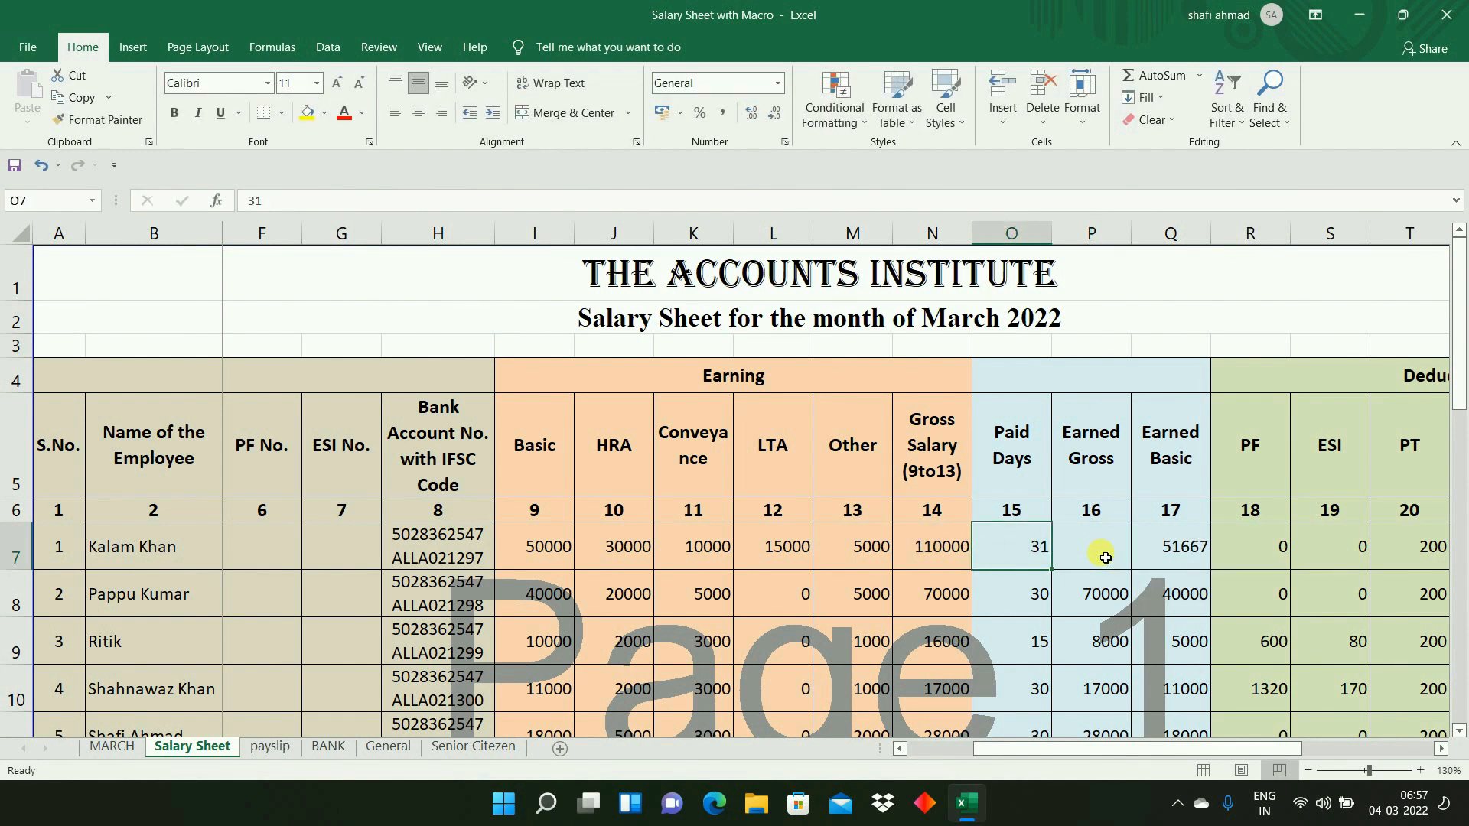
key(Delete)
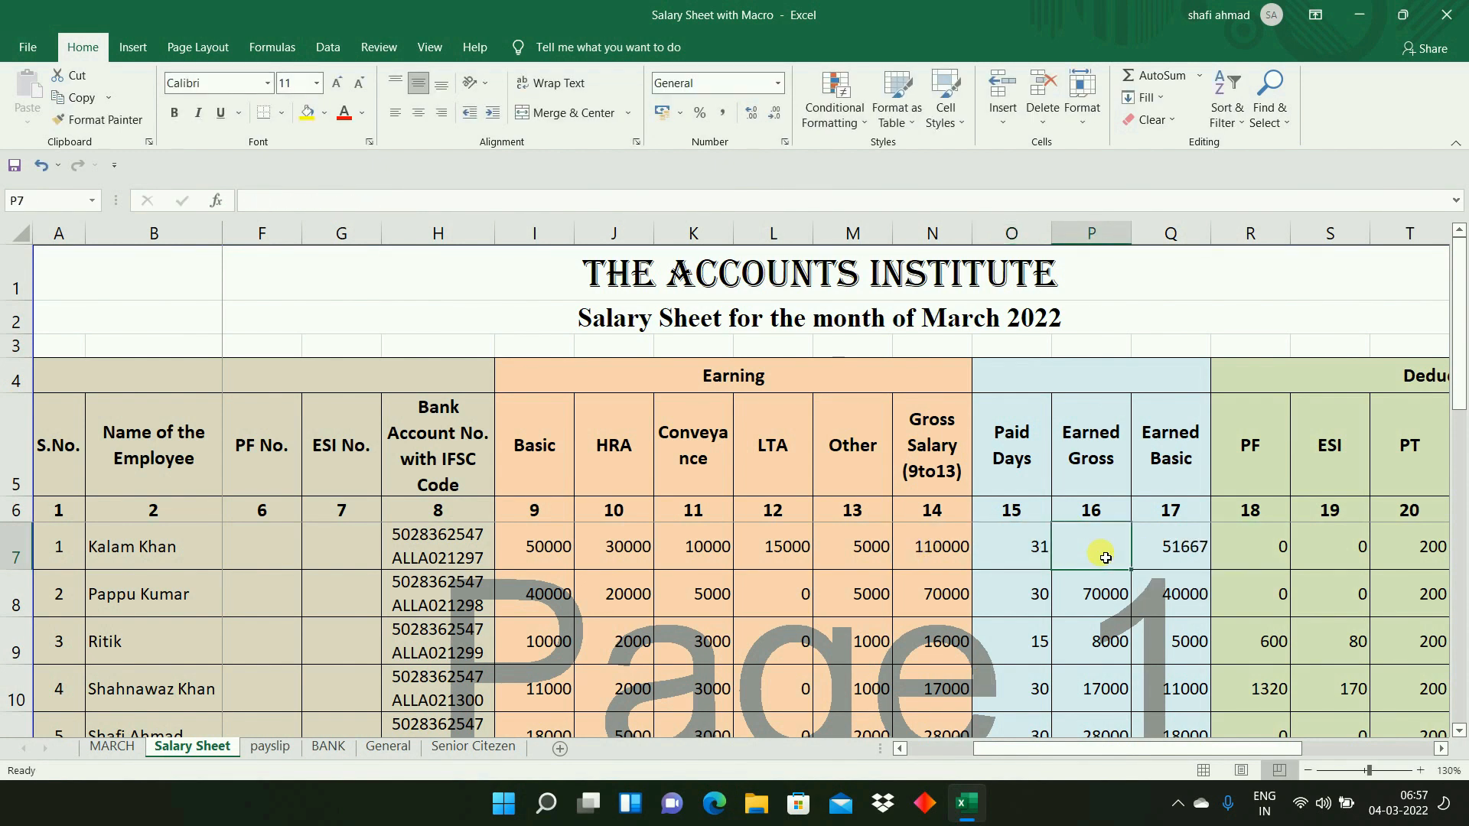
click(1028, 562)
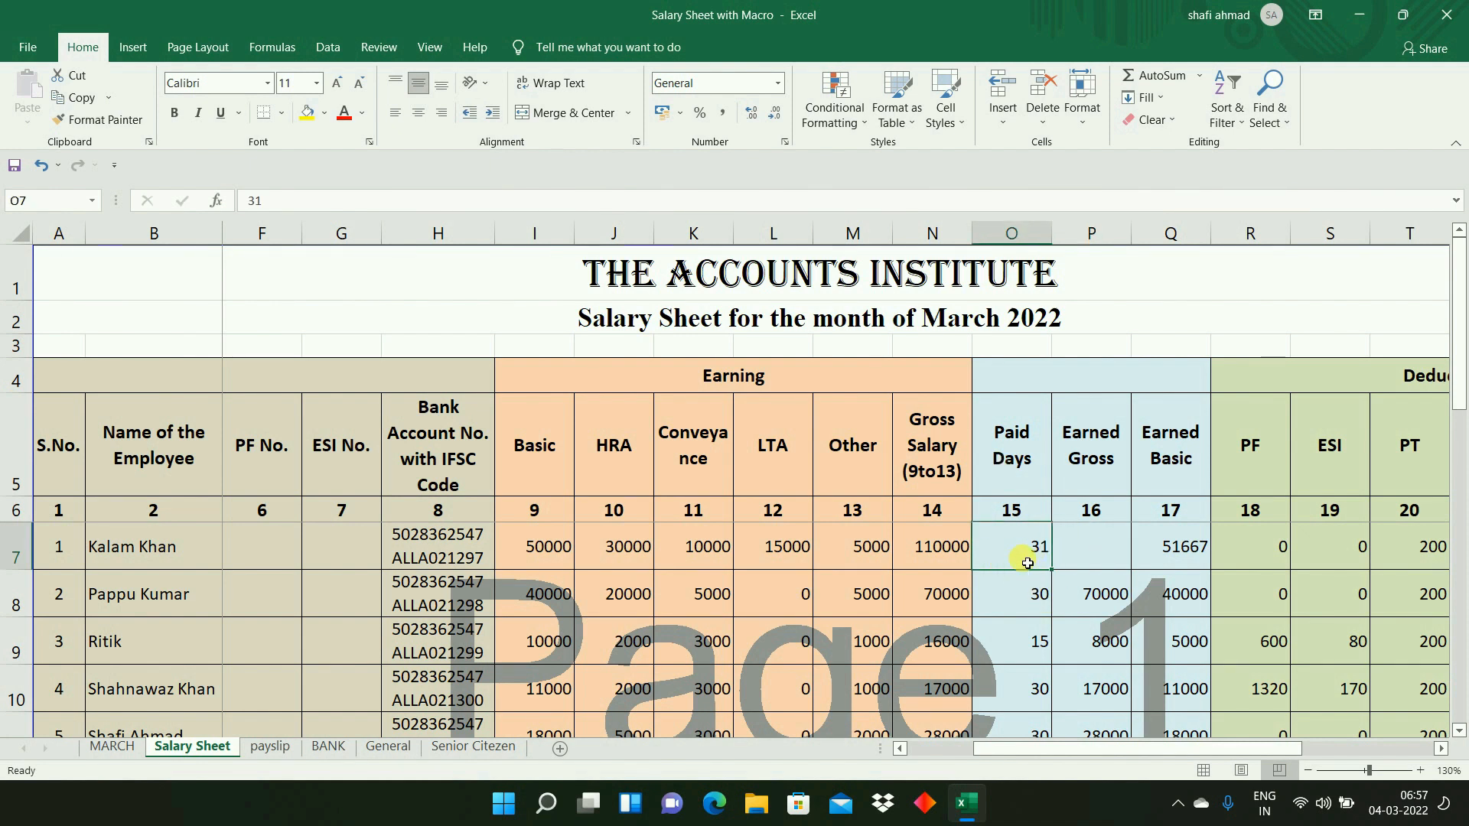
click(1075, 550)
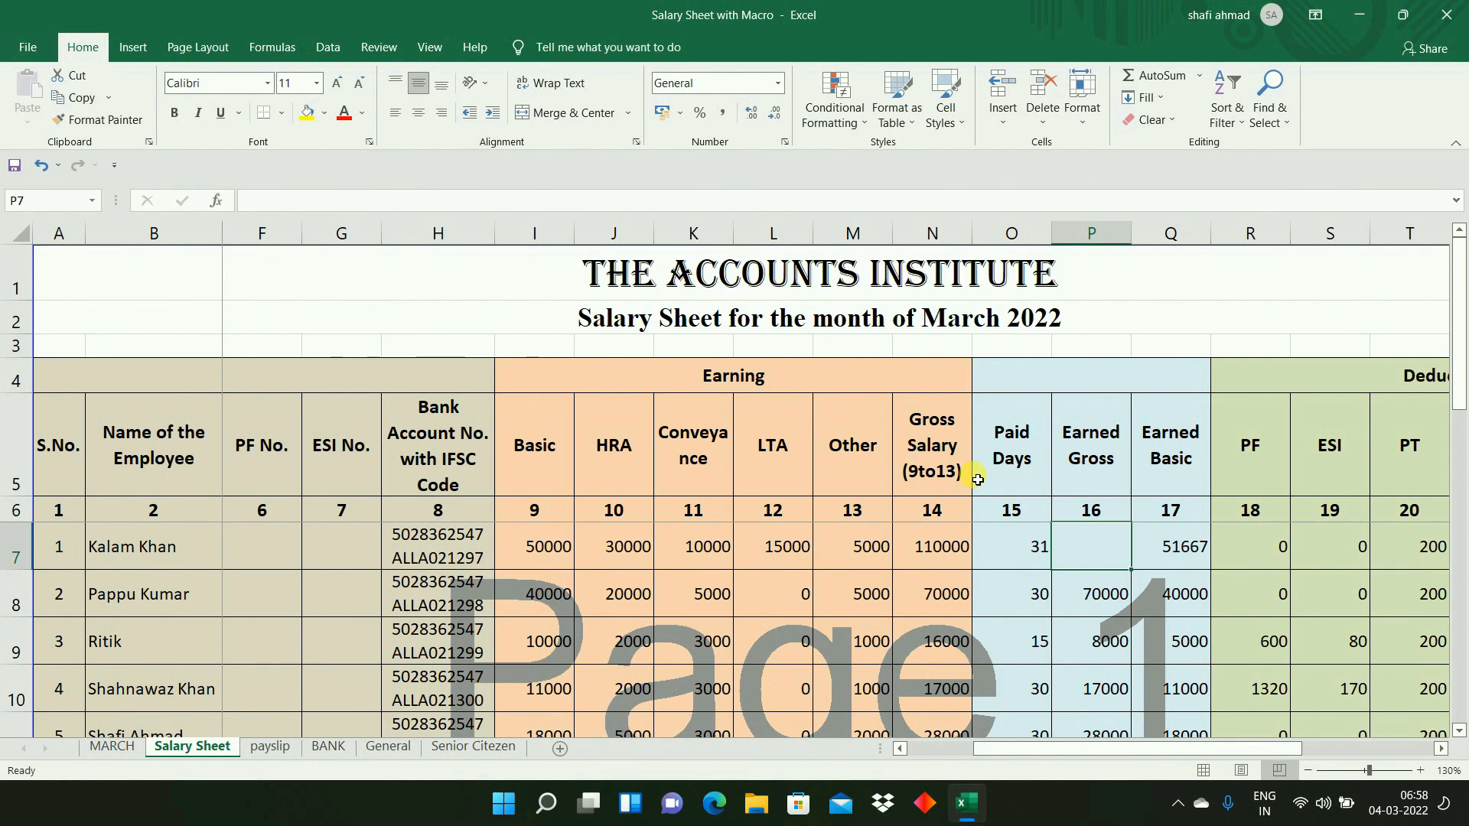
- Enter =ROUND(N7/31*O7,0) in P7 to calculate the Earned Gross
text(=R)
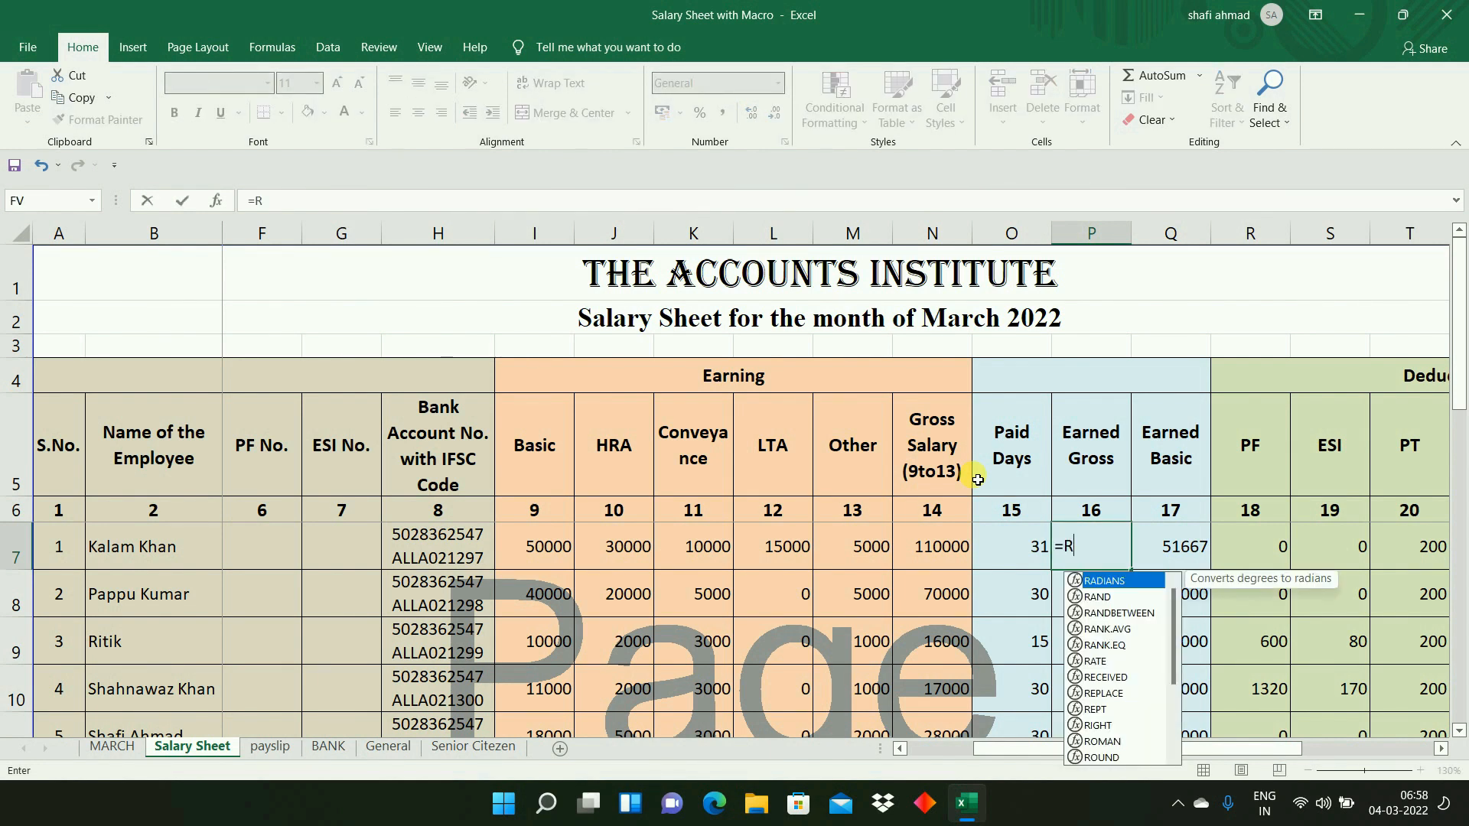
text(OUND()
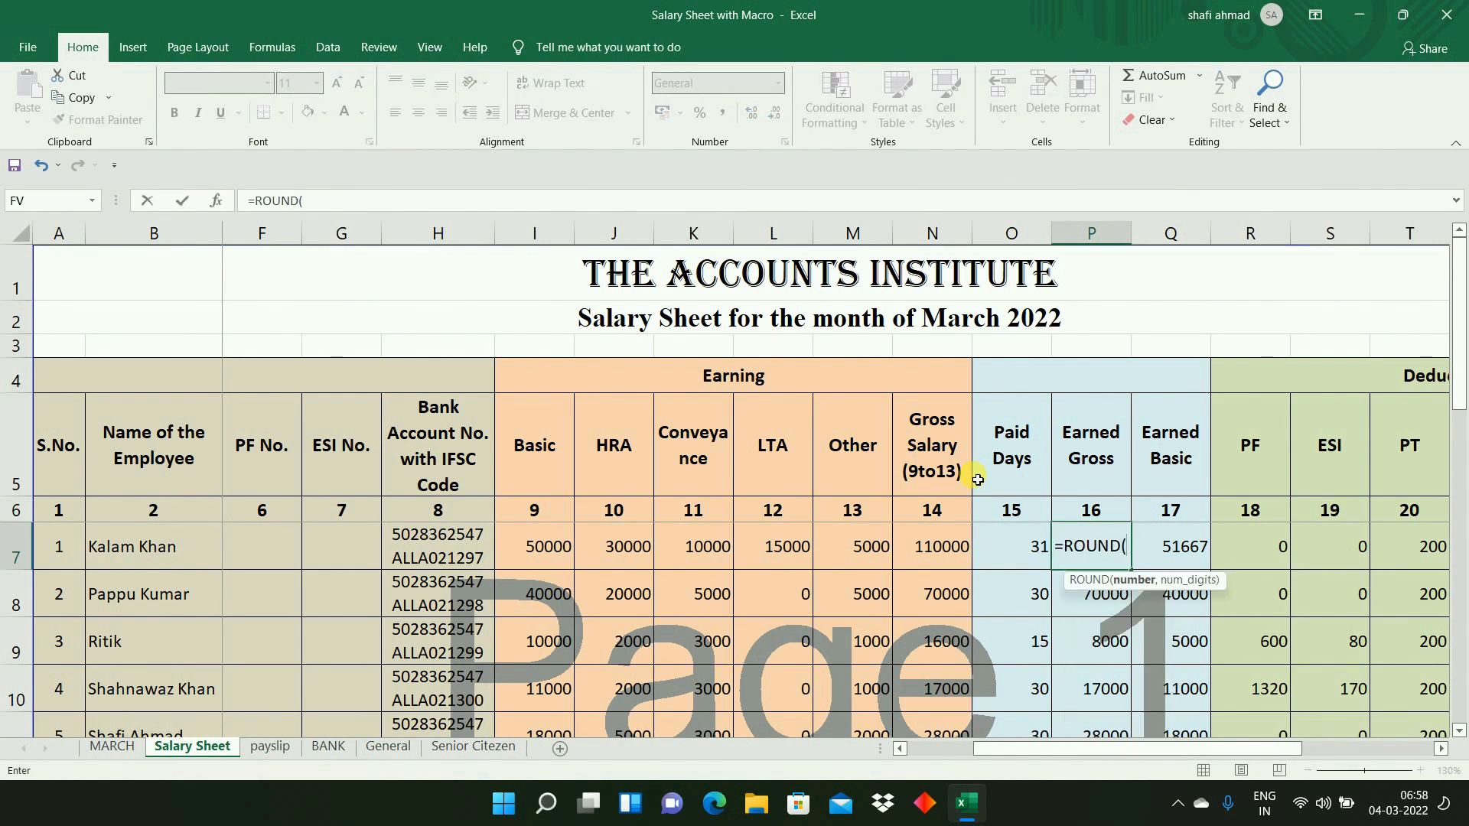
click(926, 551)
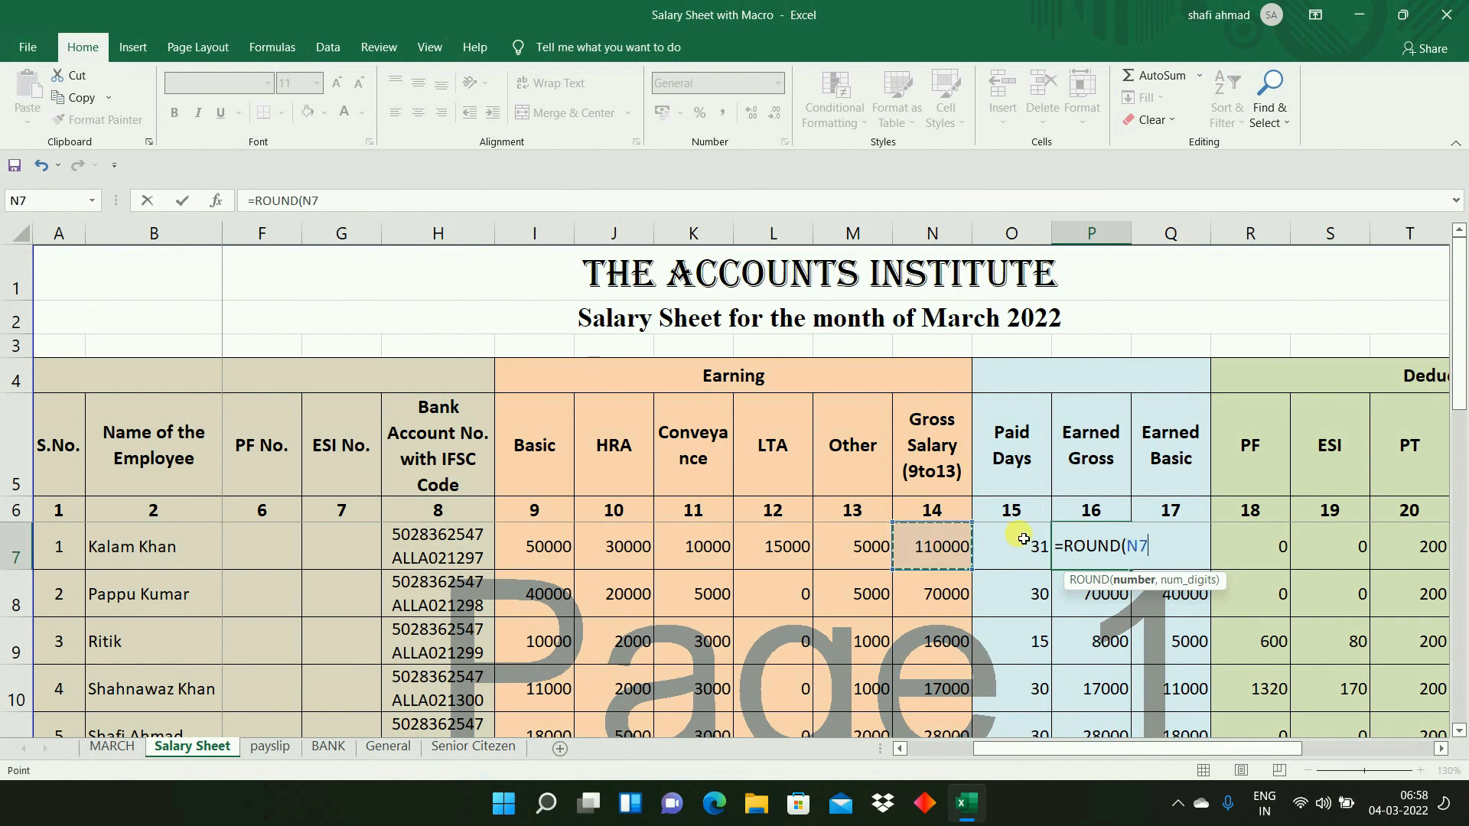
text(/31*)
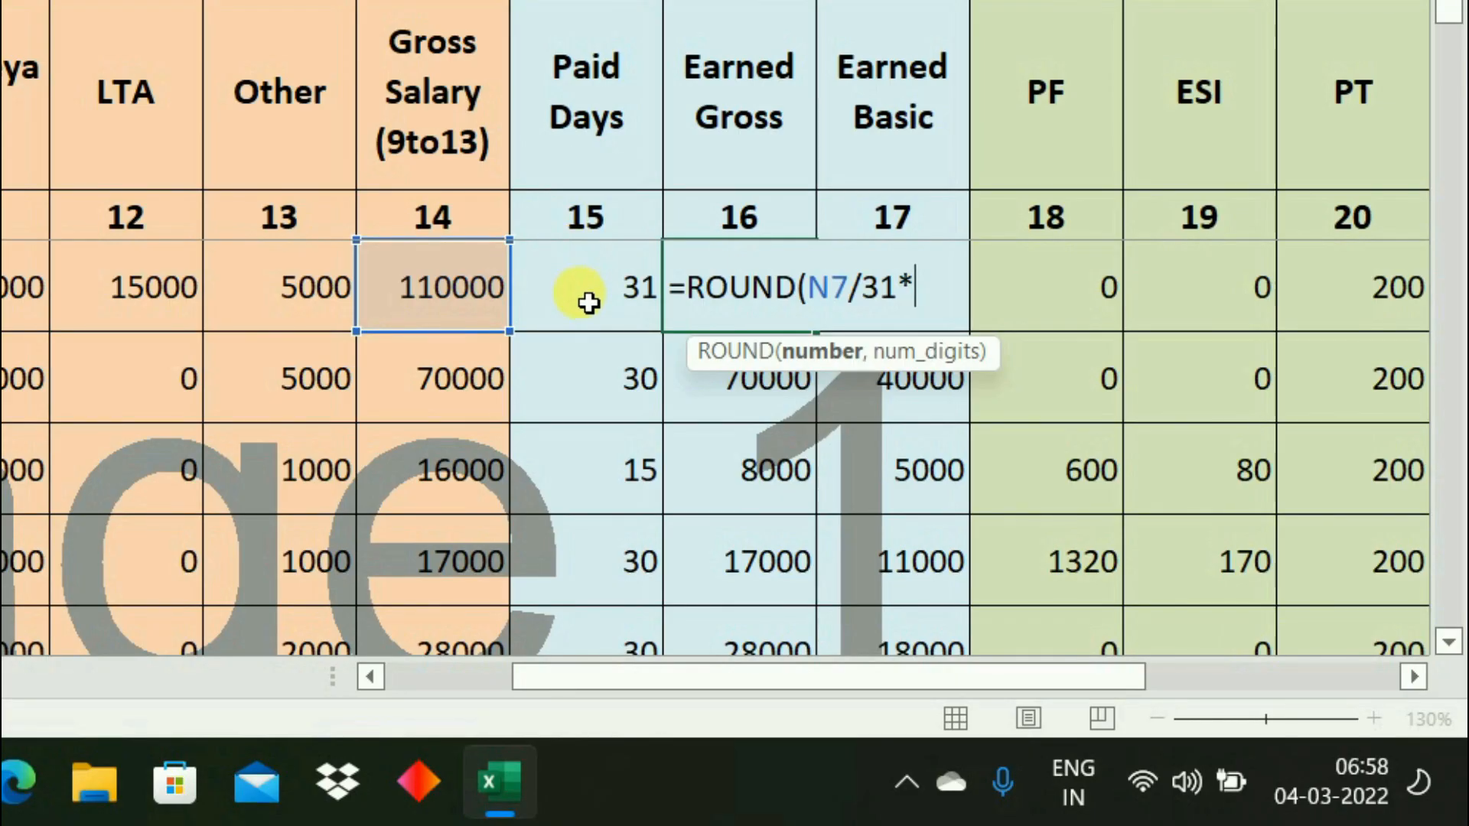
click(587, 302)
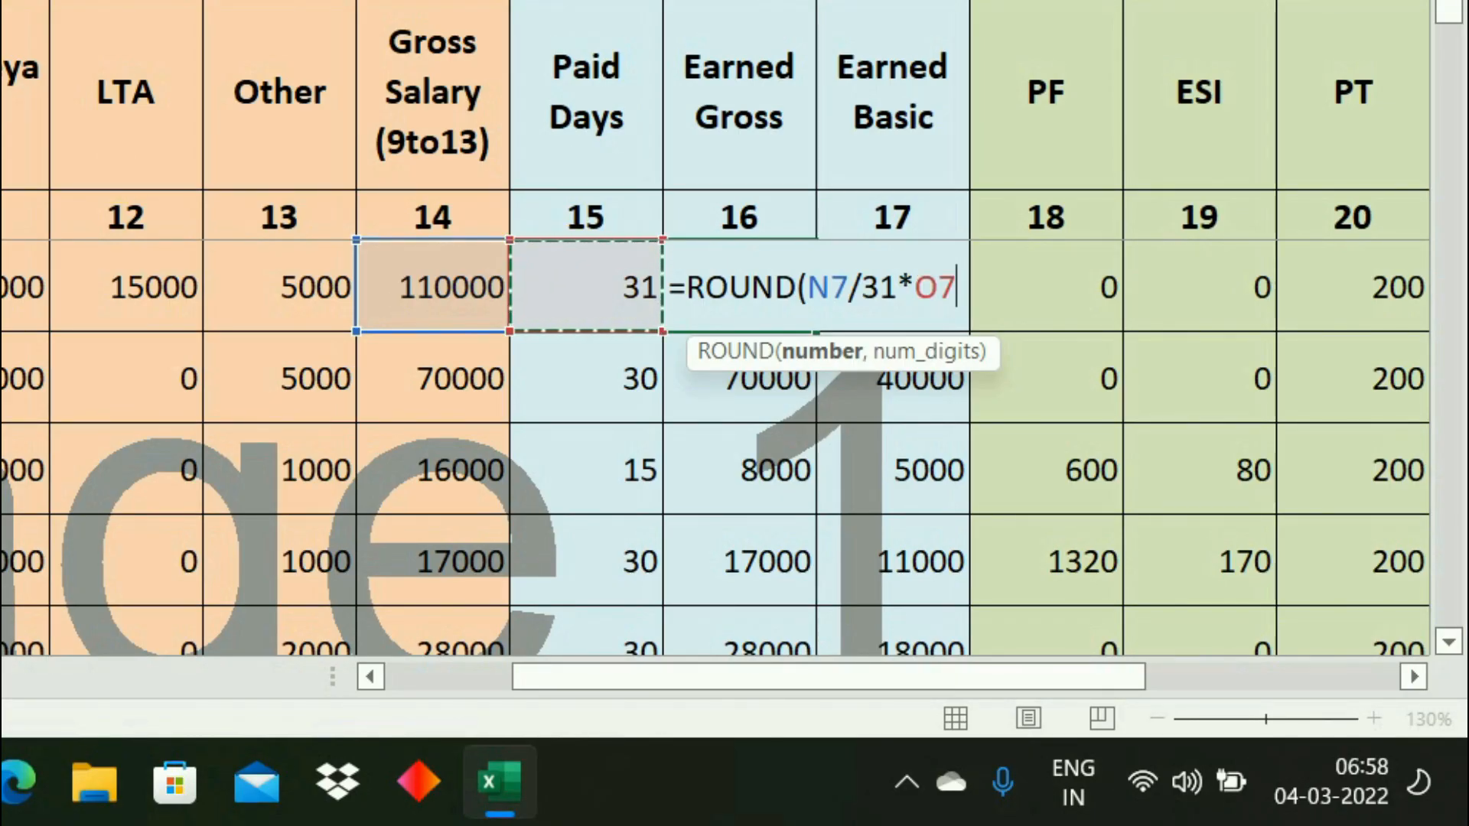
text(,0)
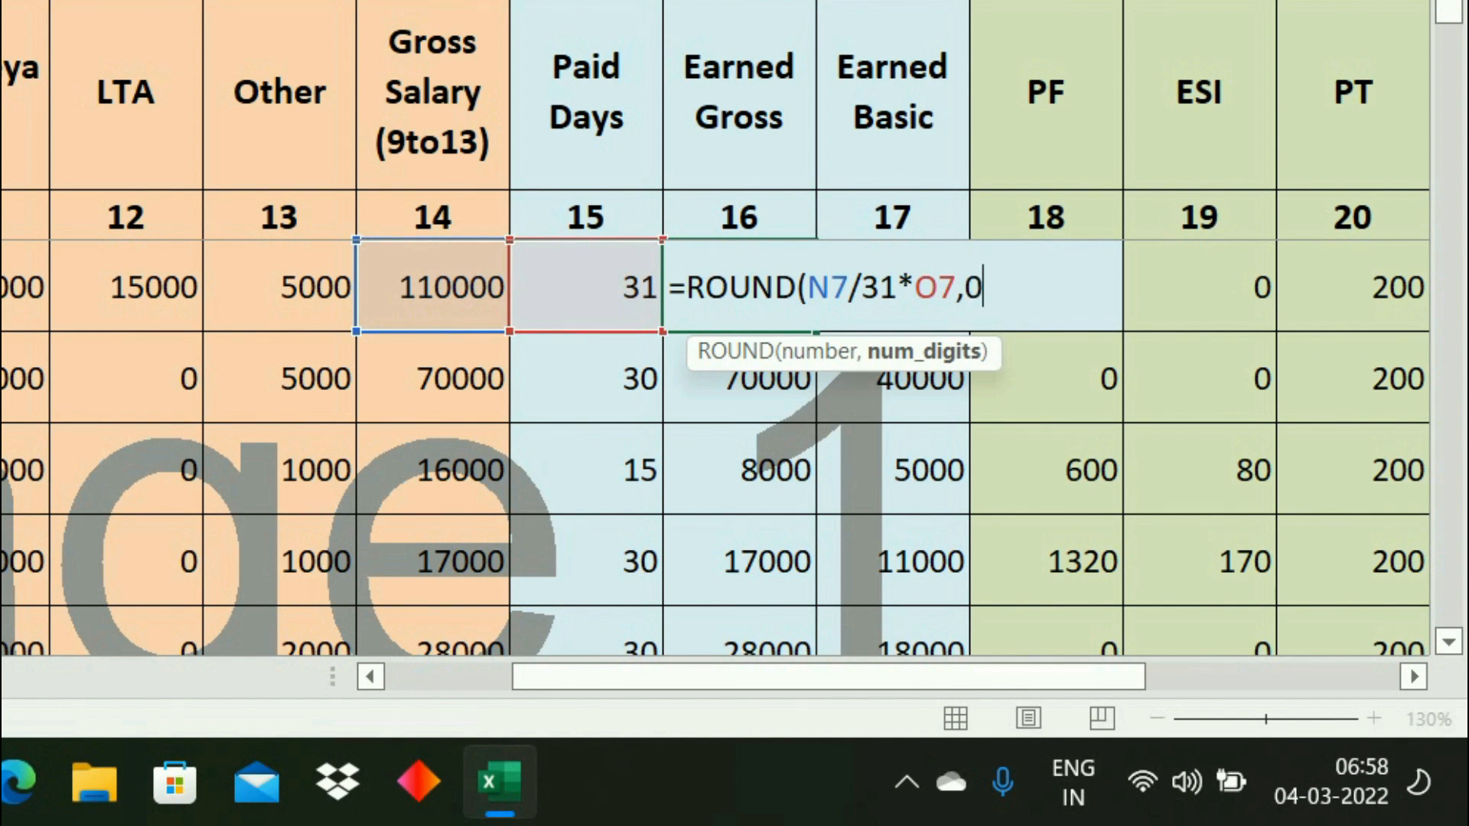
text())
key(Return)
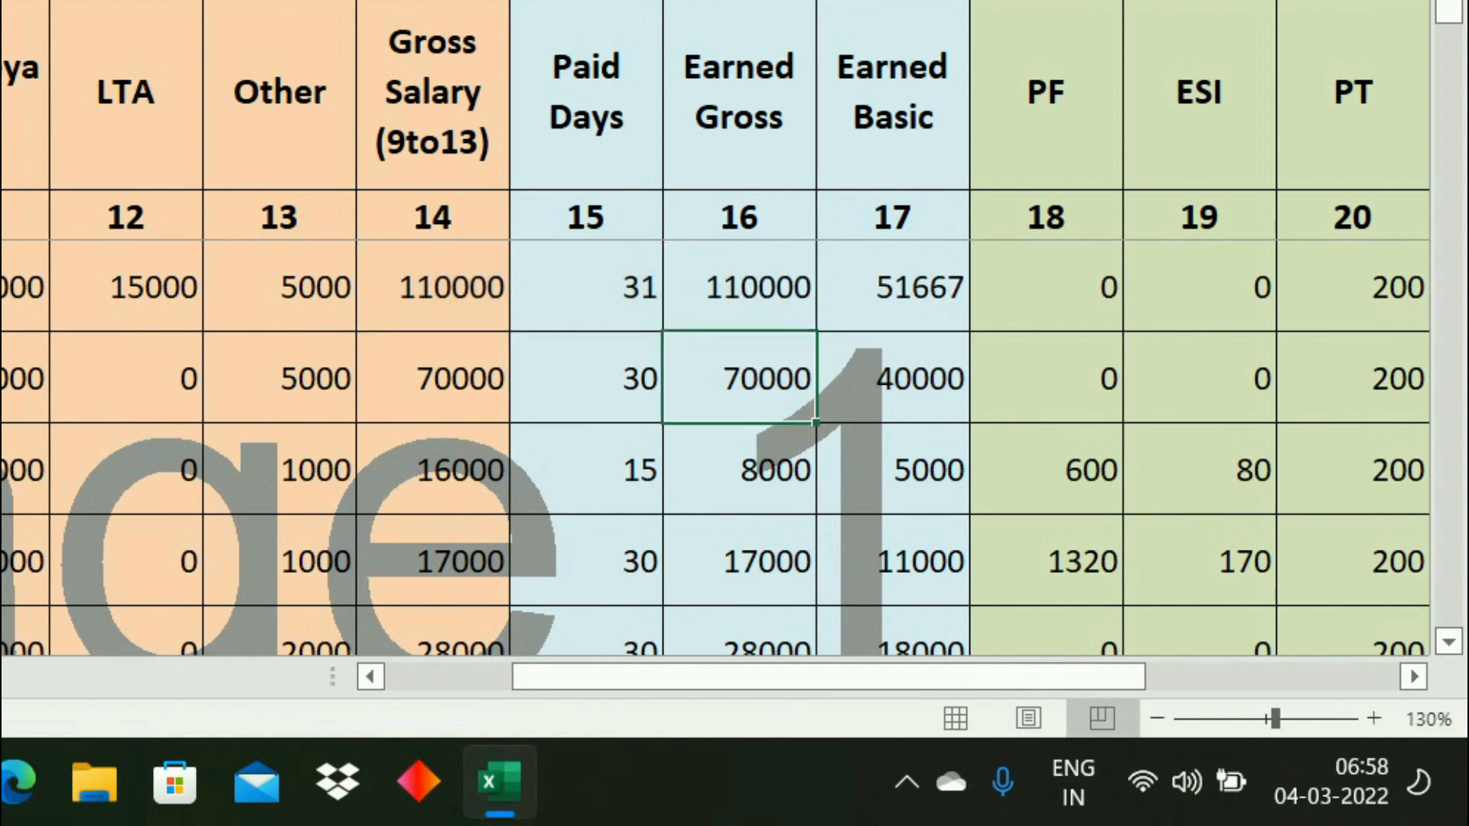
- Test the Earned Gross formula by setting the Paid Days in O7 to 30 and to 25
click(1091, 562)
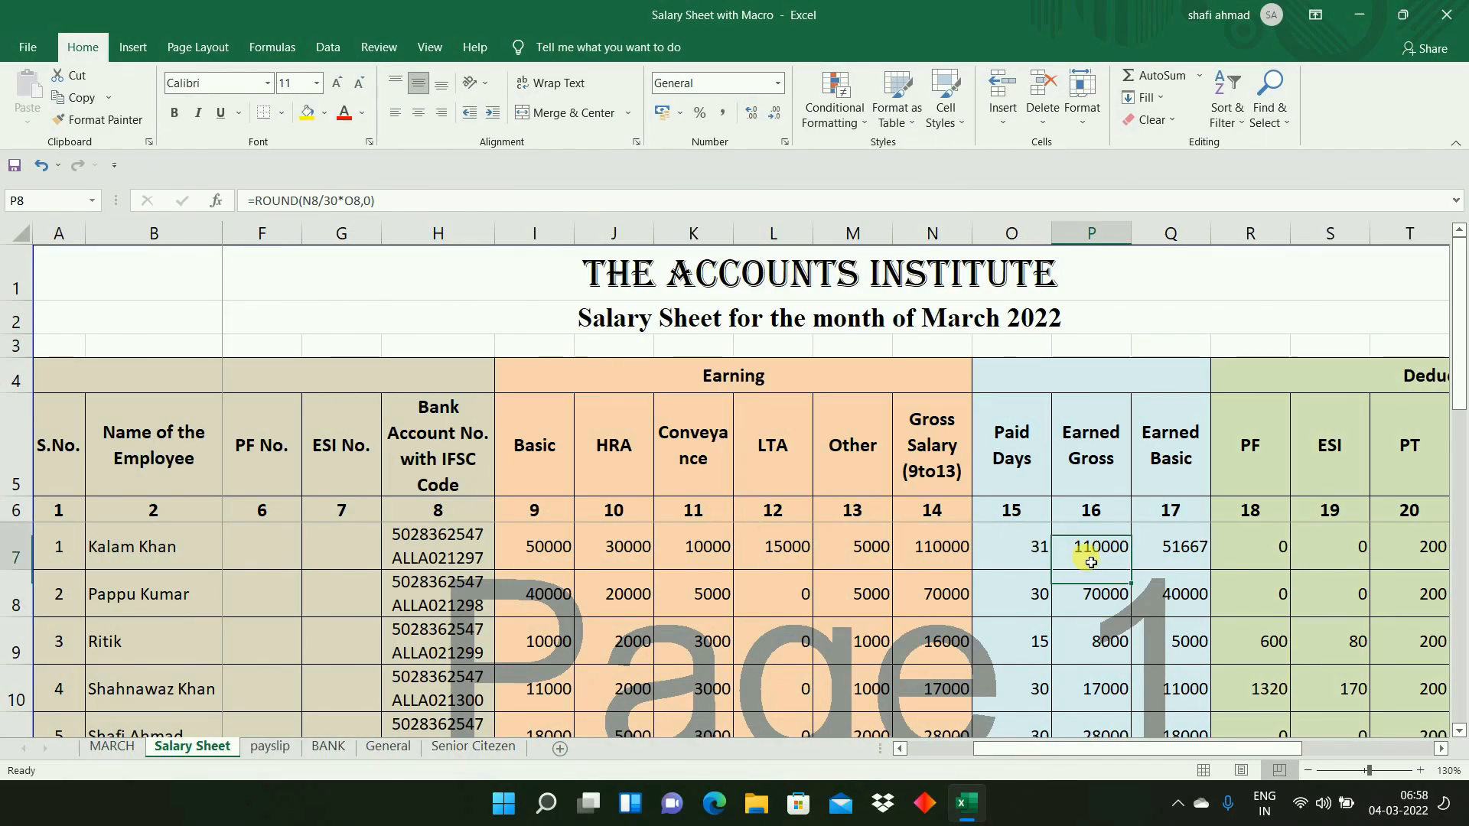
click(1026, 549)
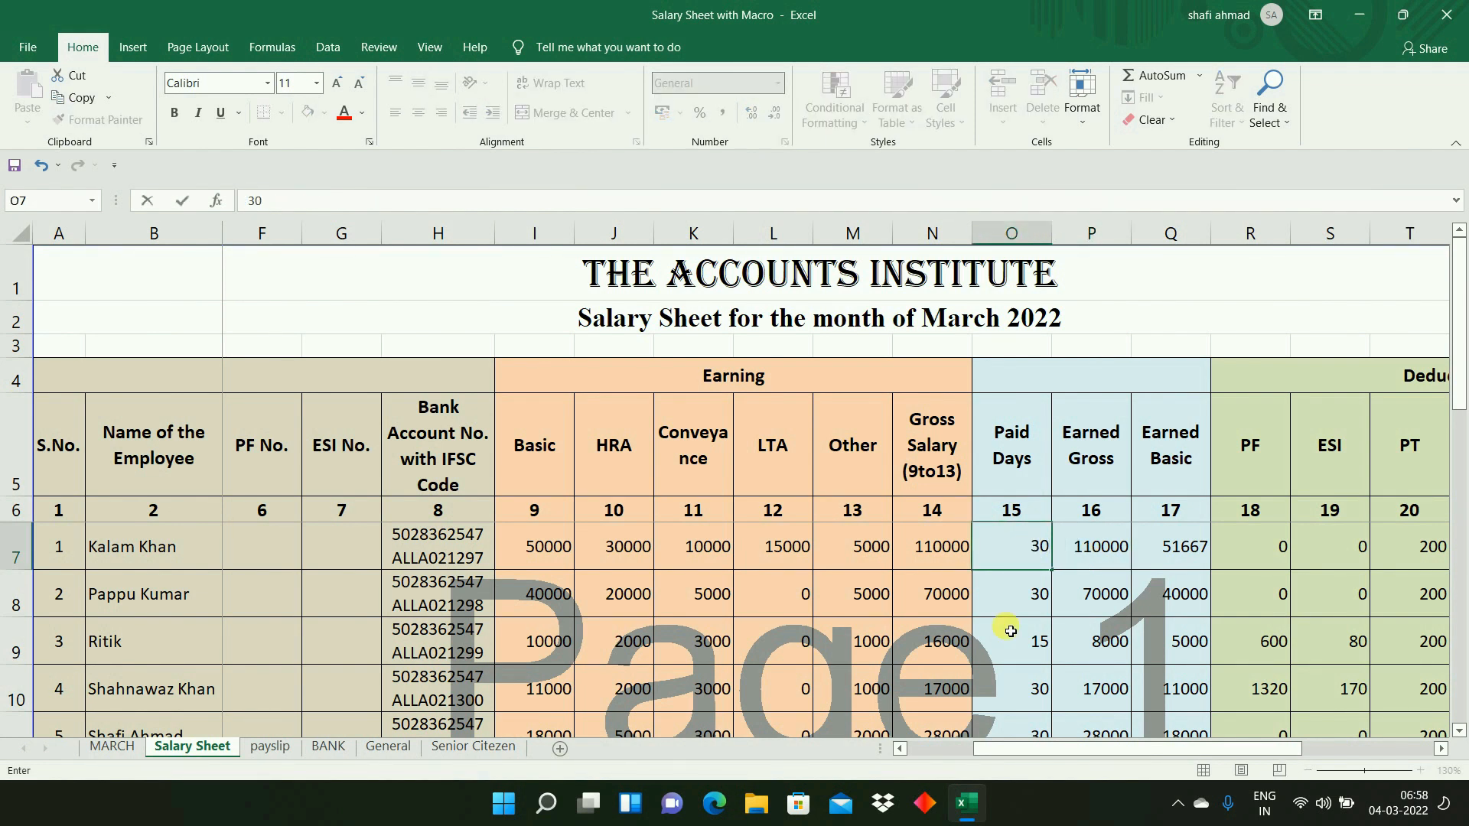
key(Tab)
click(1027, 560)
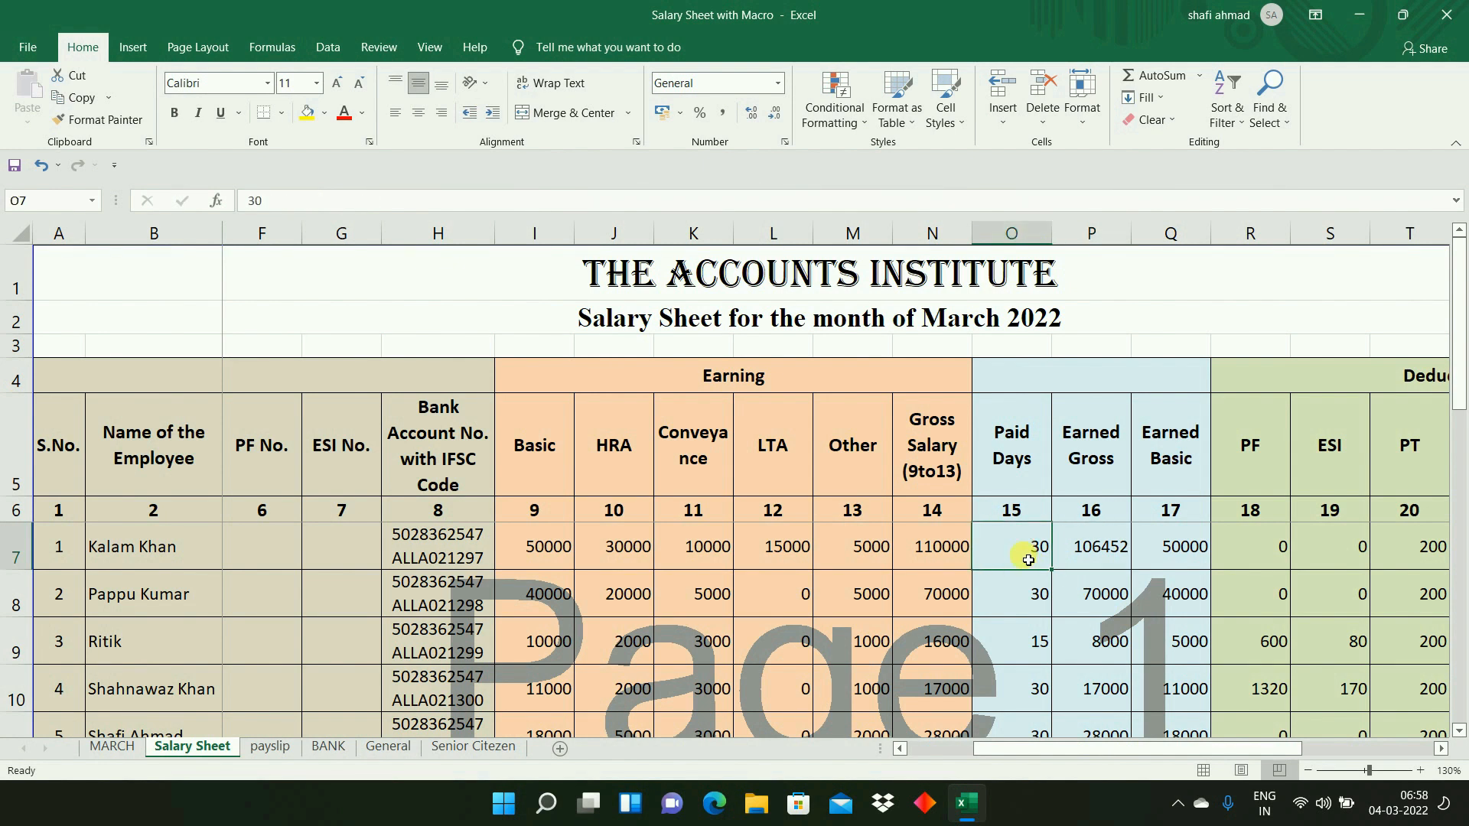
text(25)
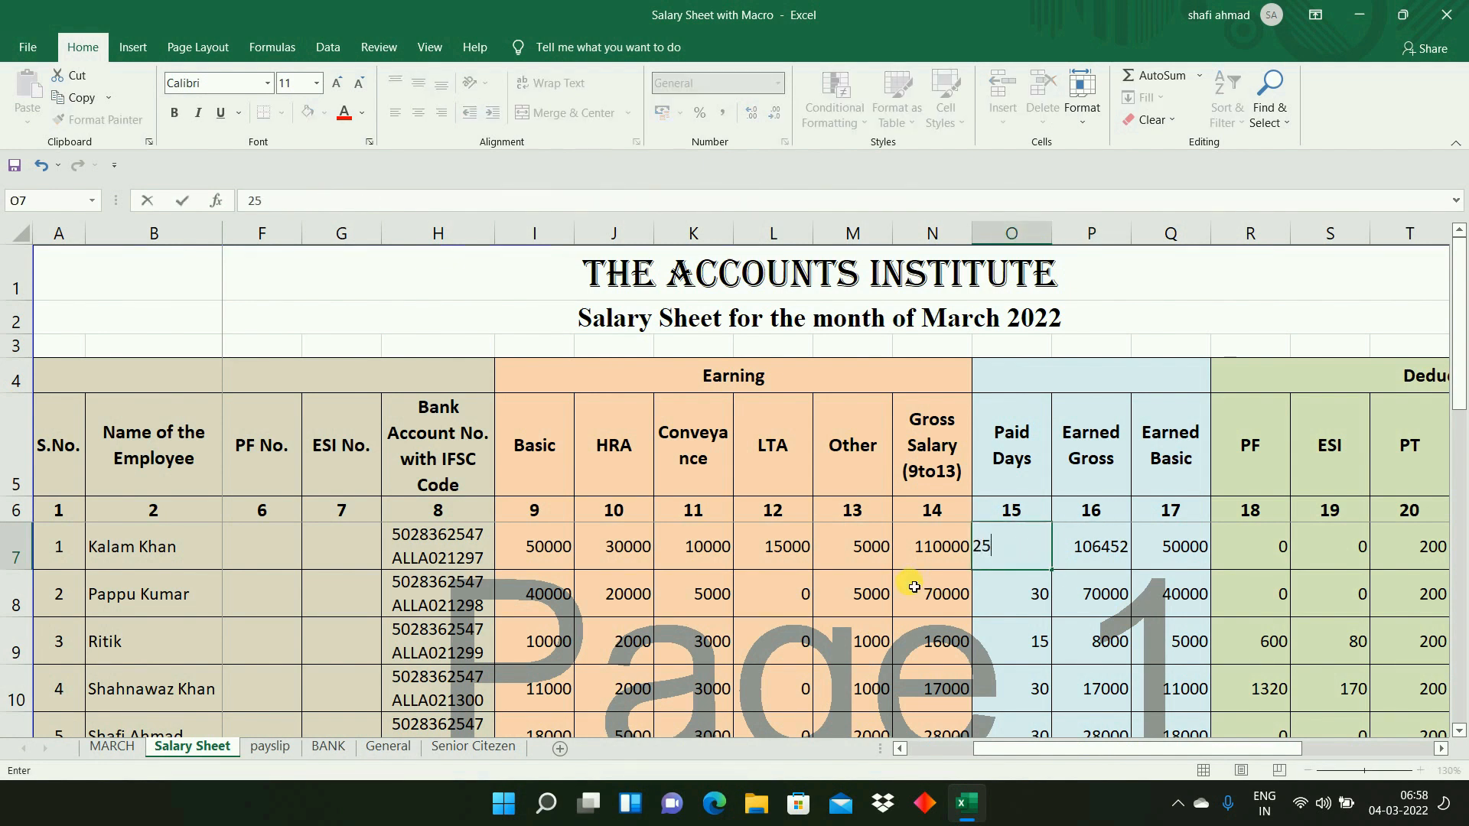
key(Tab)
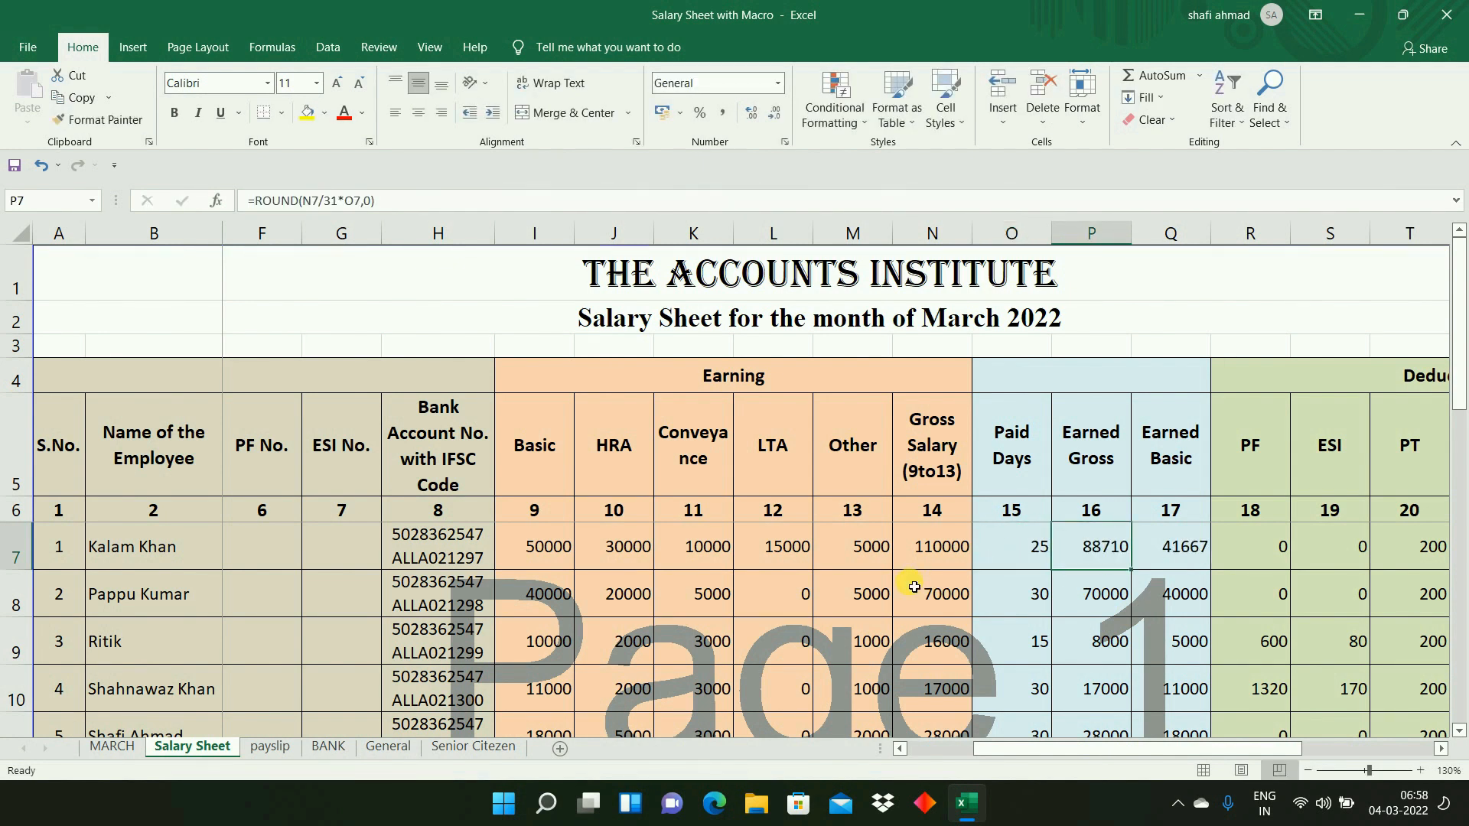
- Fill the Earned Gross formula from P7 down through P18 and check the last employee's formula
drag(1131, 573, 1128, 660)
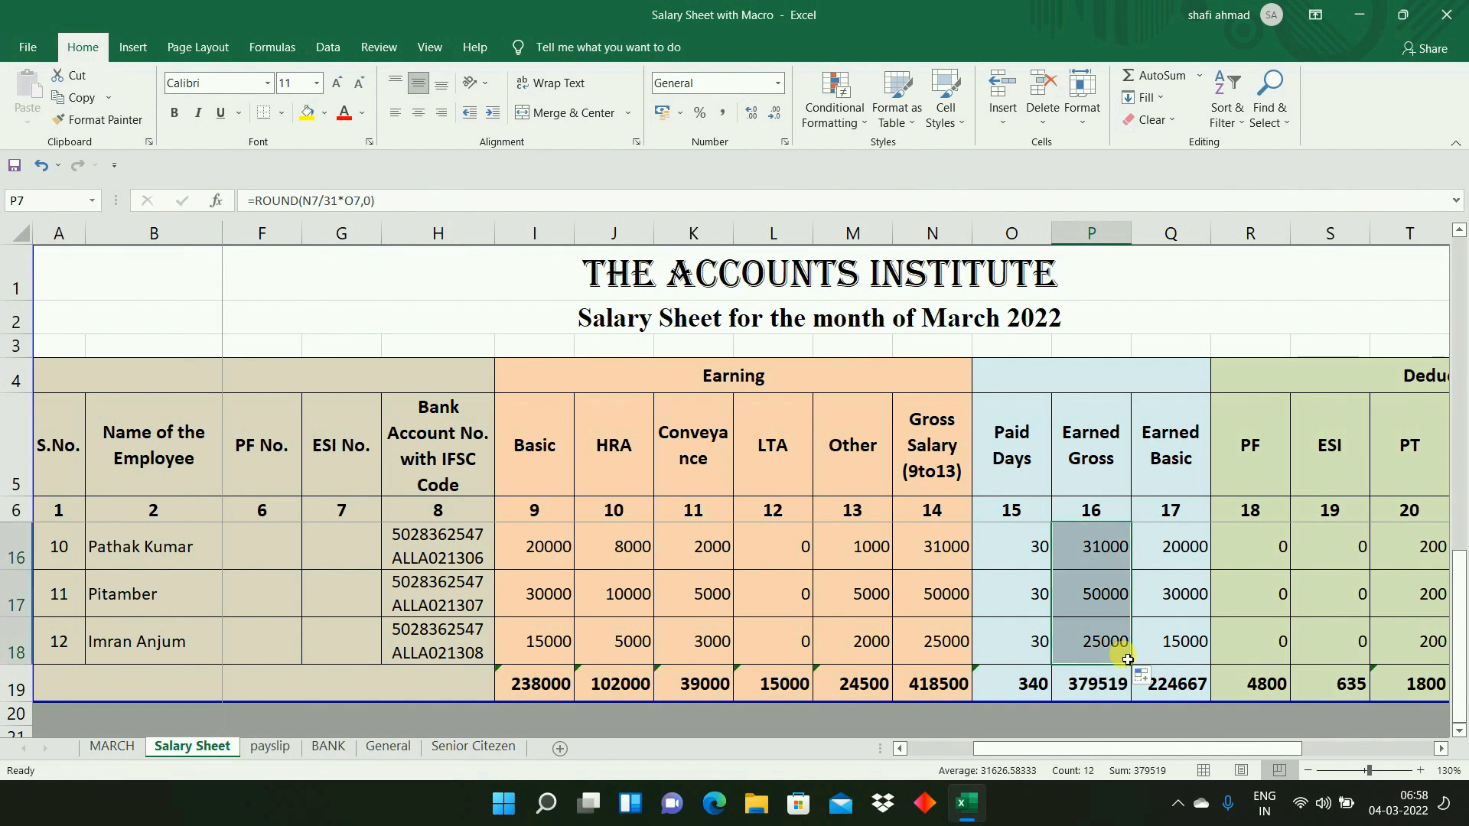
click(1118, 630)
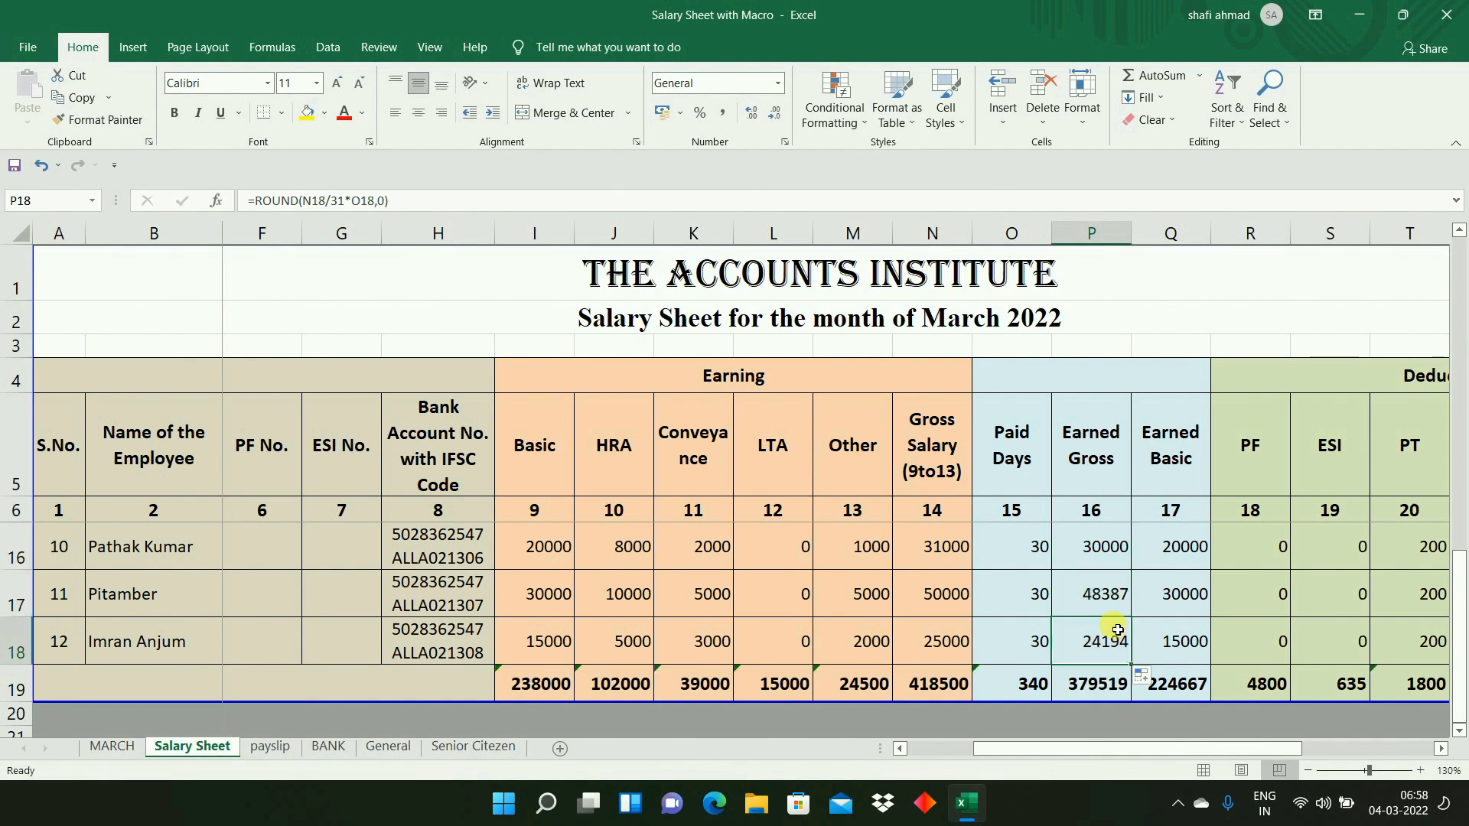
scroll(1118, 630, up, 3)
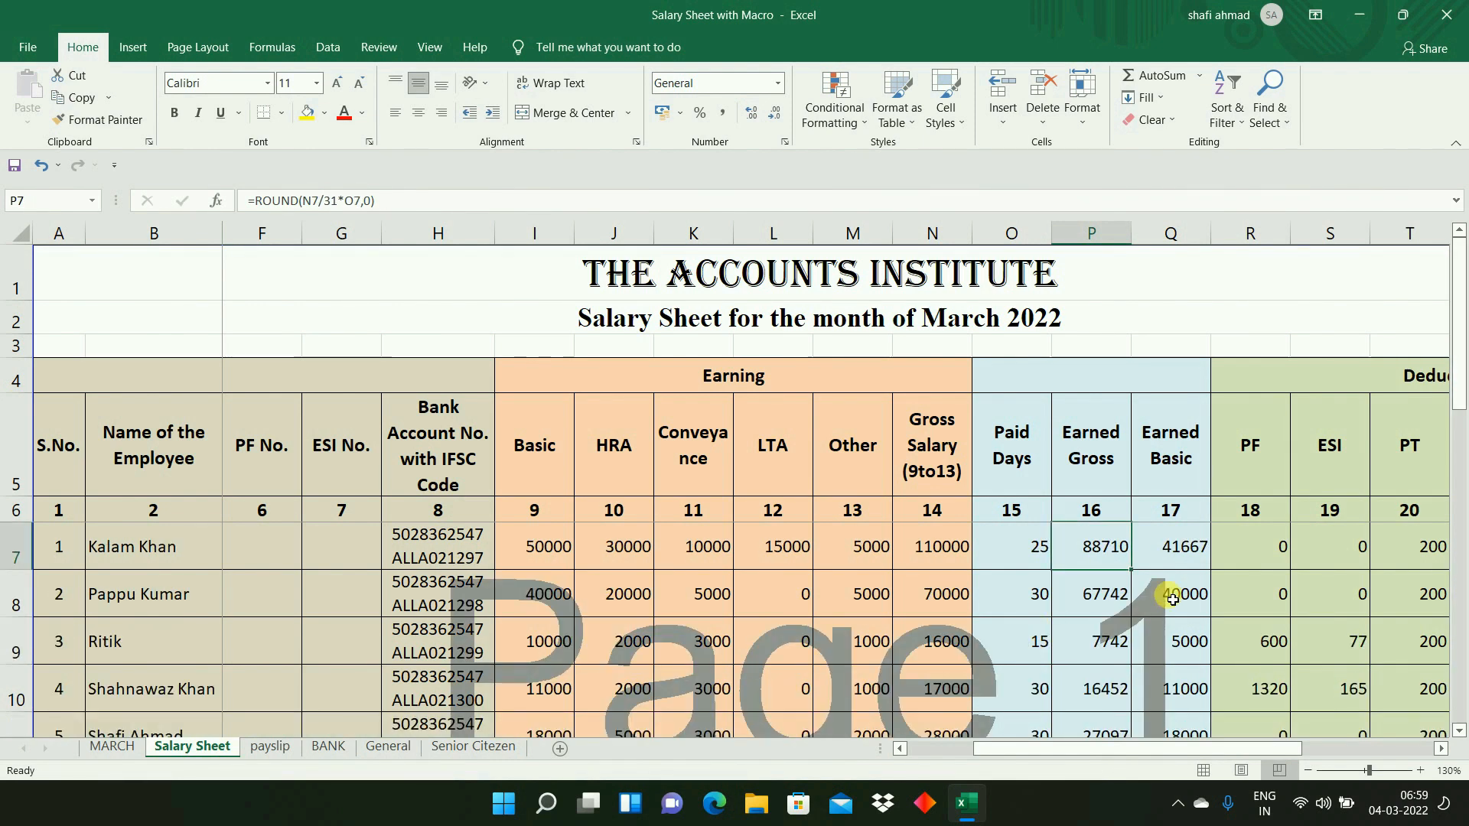
- Examine the Earned Basic formula in Q7 against the Earned Gross formula in P7
click(1197, 563)
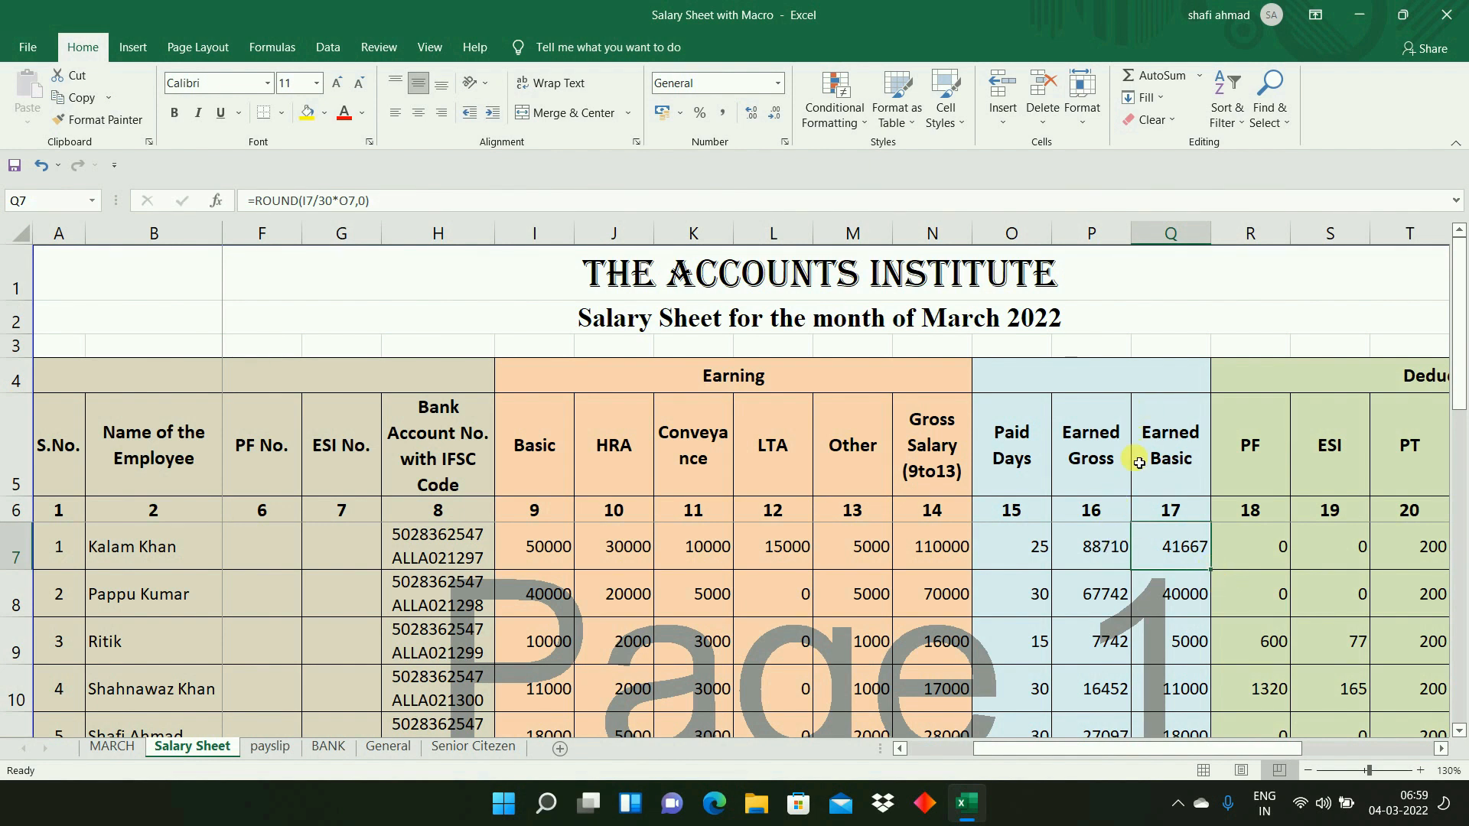
click(1097, 552)
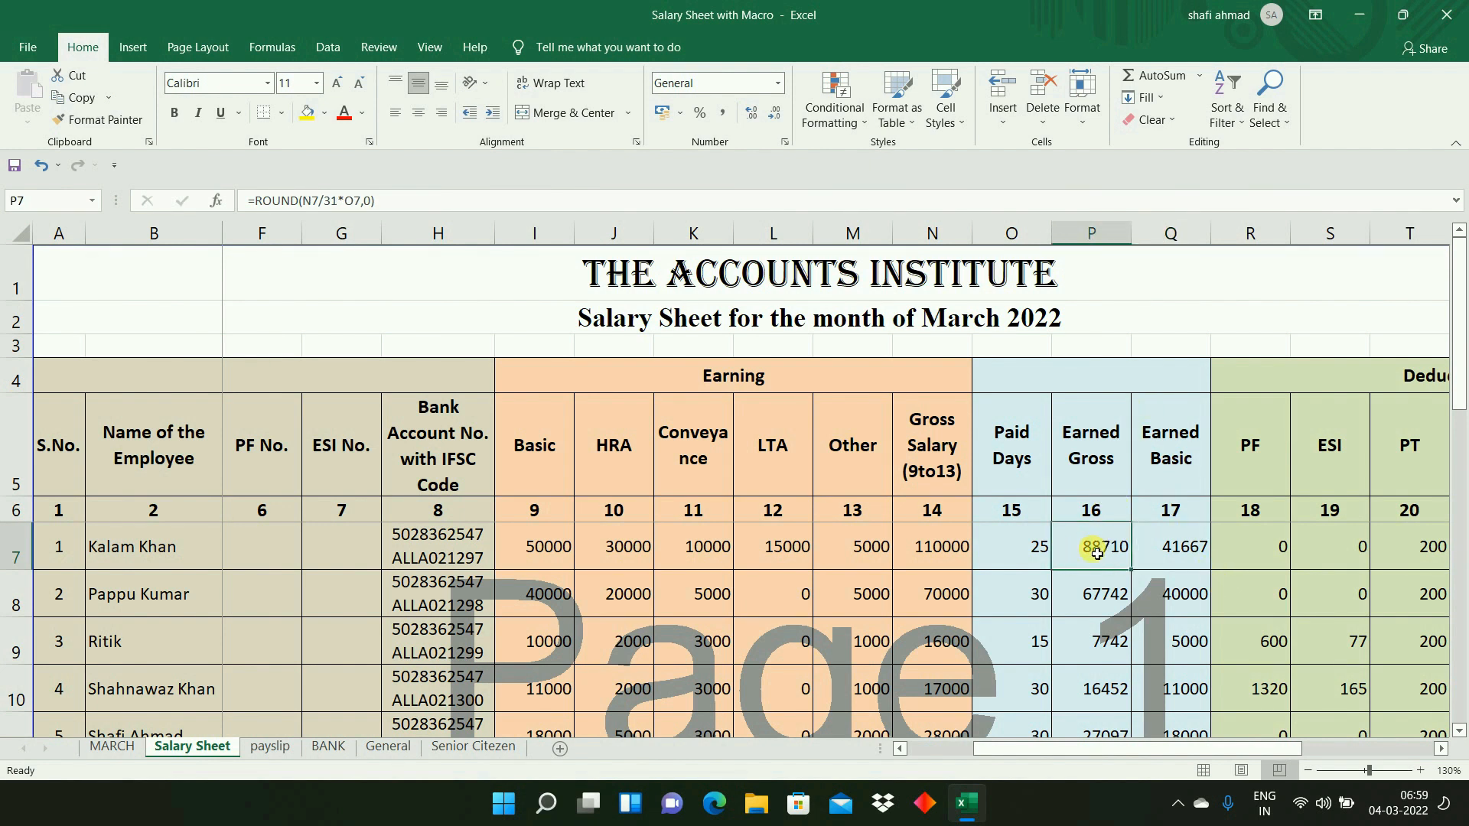
click(1182, 561)
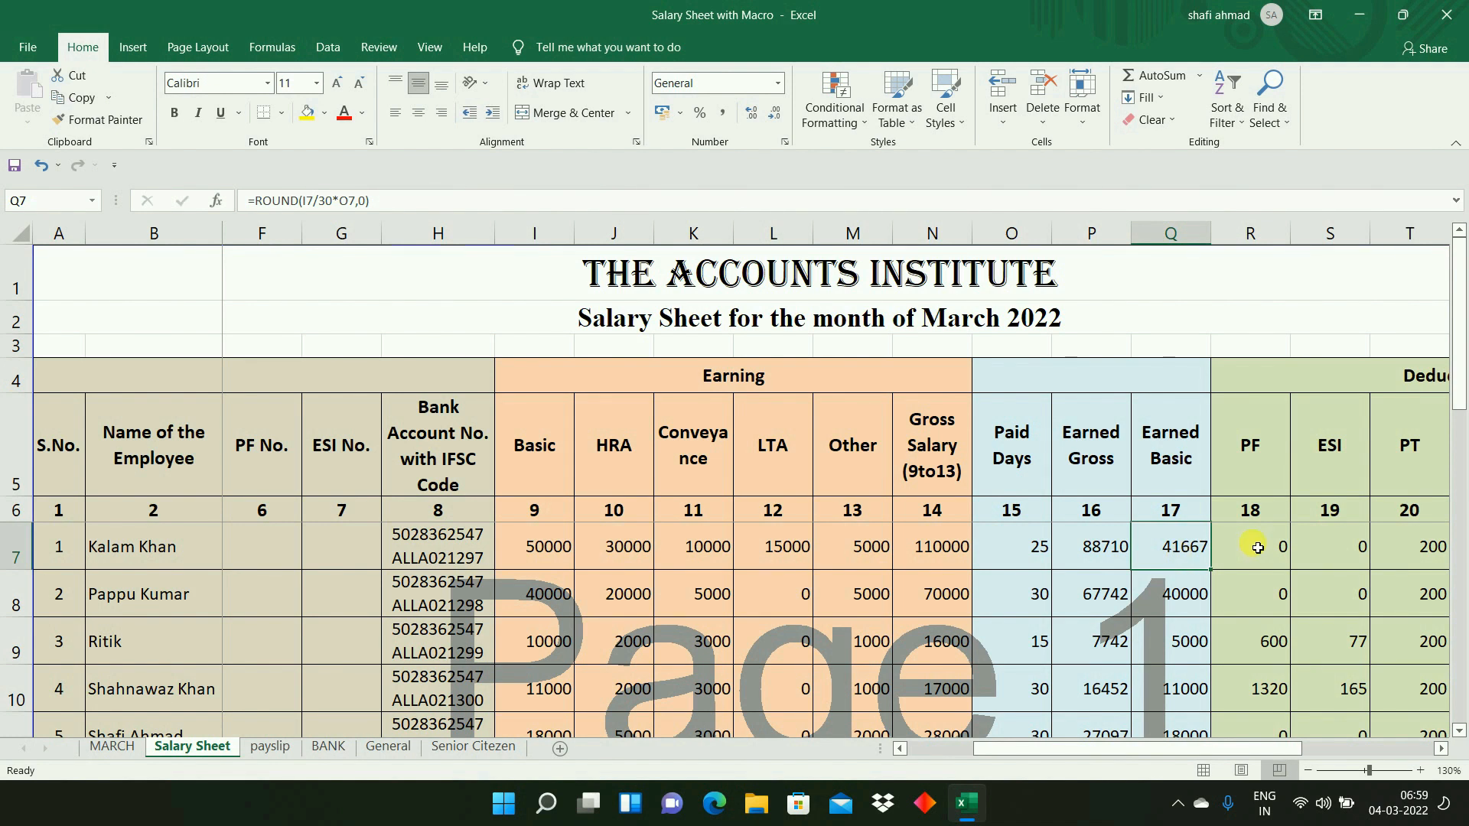
double_click(1183, 554)
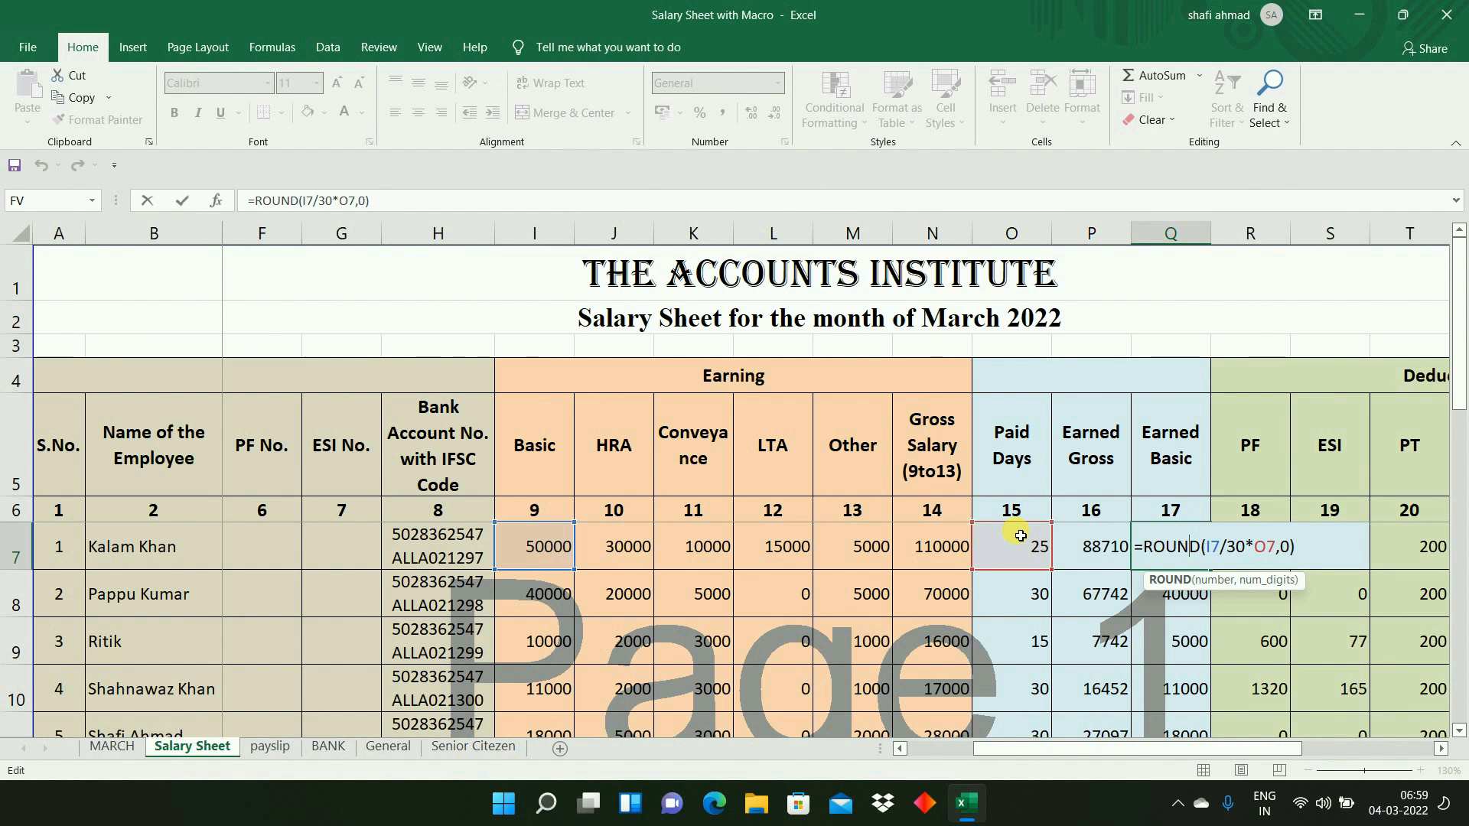
key(ctrl+Return)
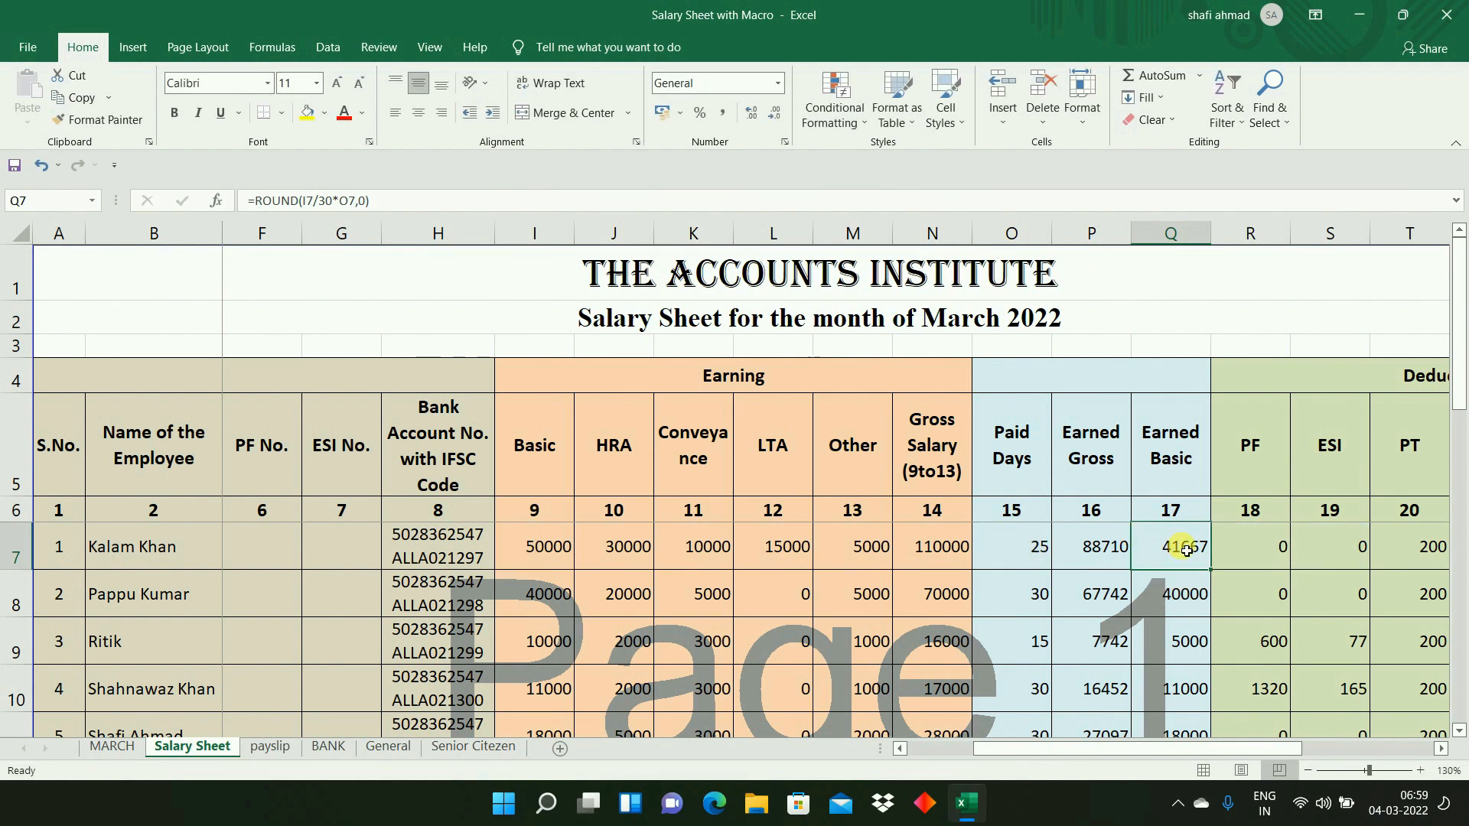
- Enter =ROUND(I7/31*O7,0) in Q7 to calculate the first employee's Earned Basic
text(=ROUND()
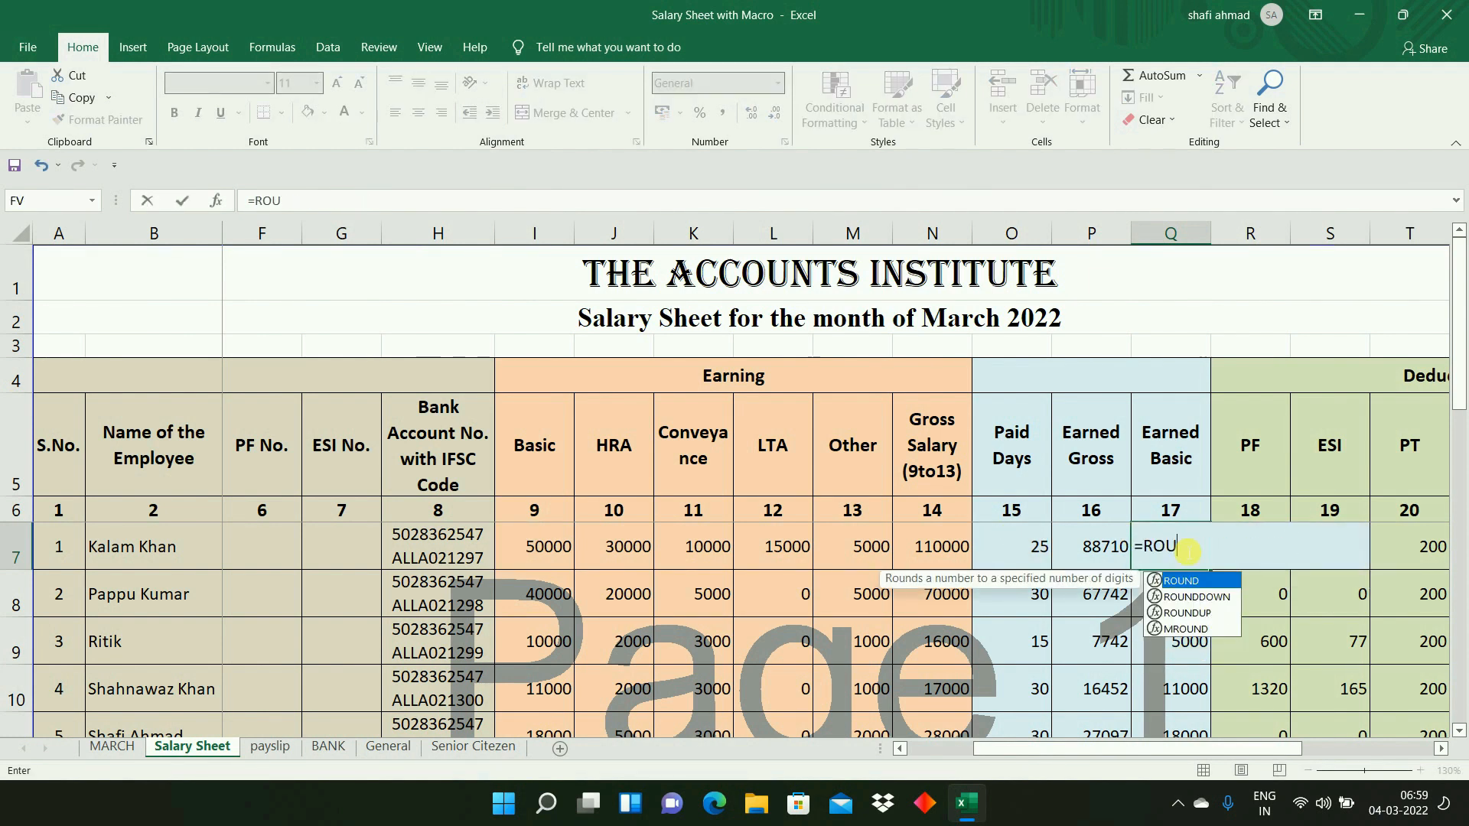
key(Left)
key(Left)
key(Left)
key(Left)
key(Left)
key(Left)
key(Left)
key(Left)
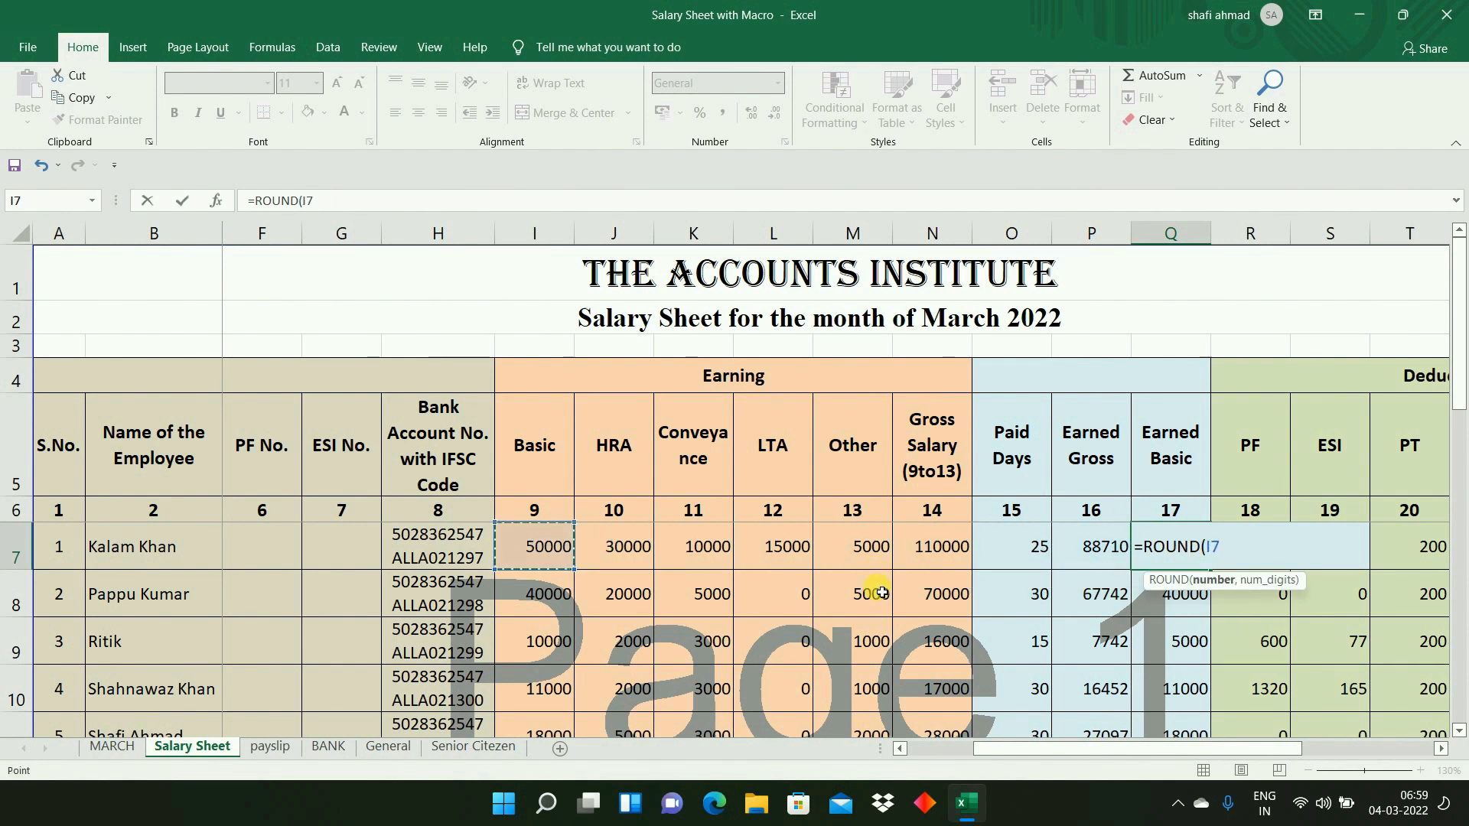
text(/31*)
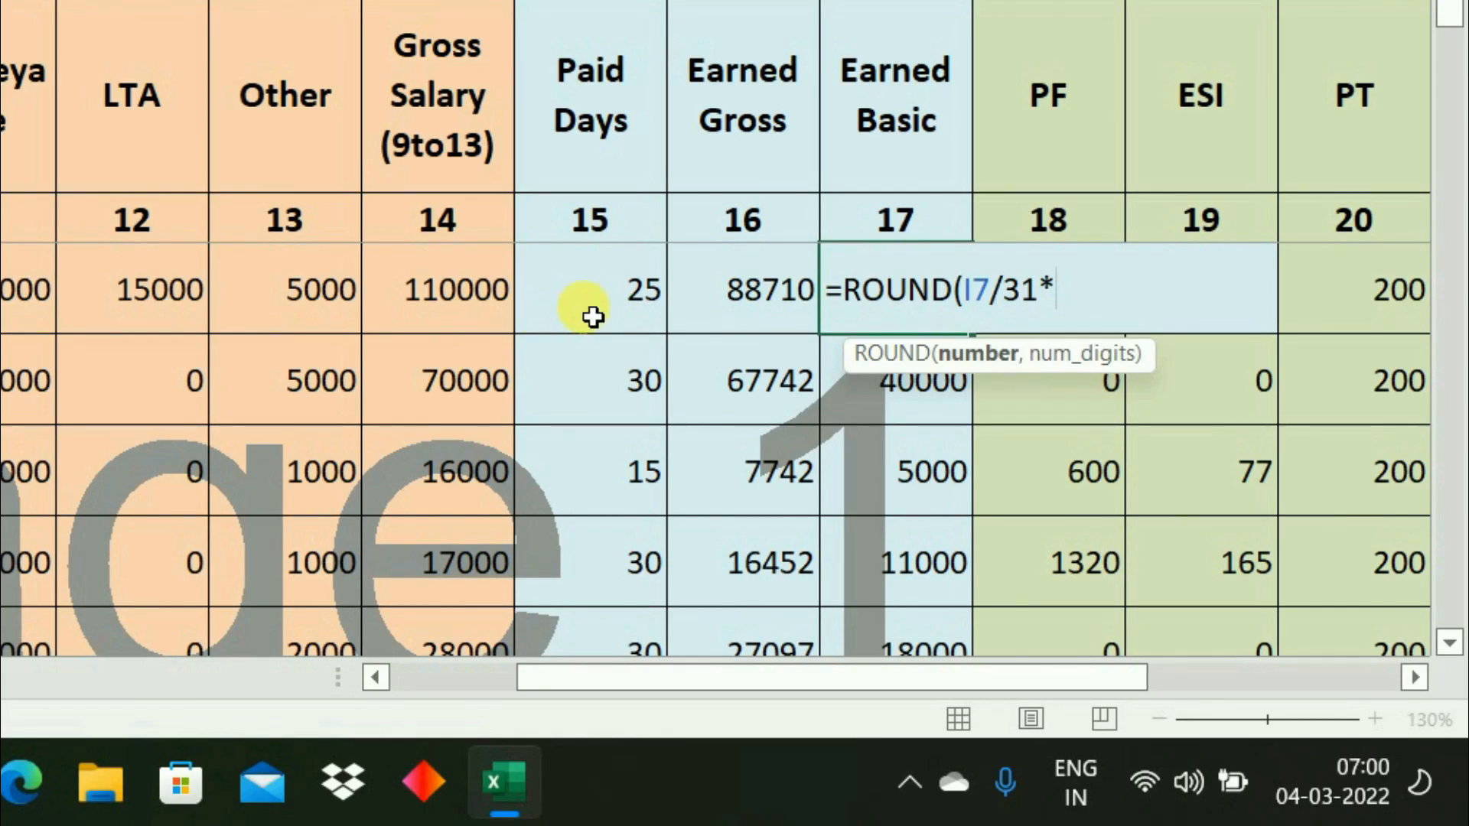
click(1013, 560)
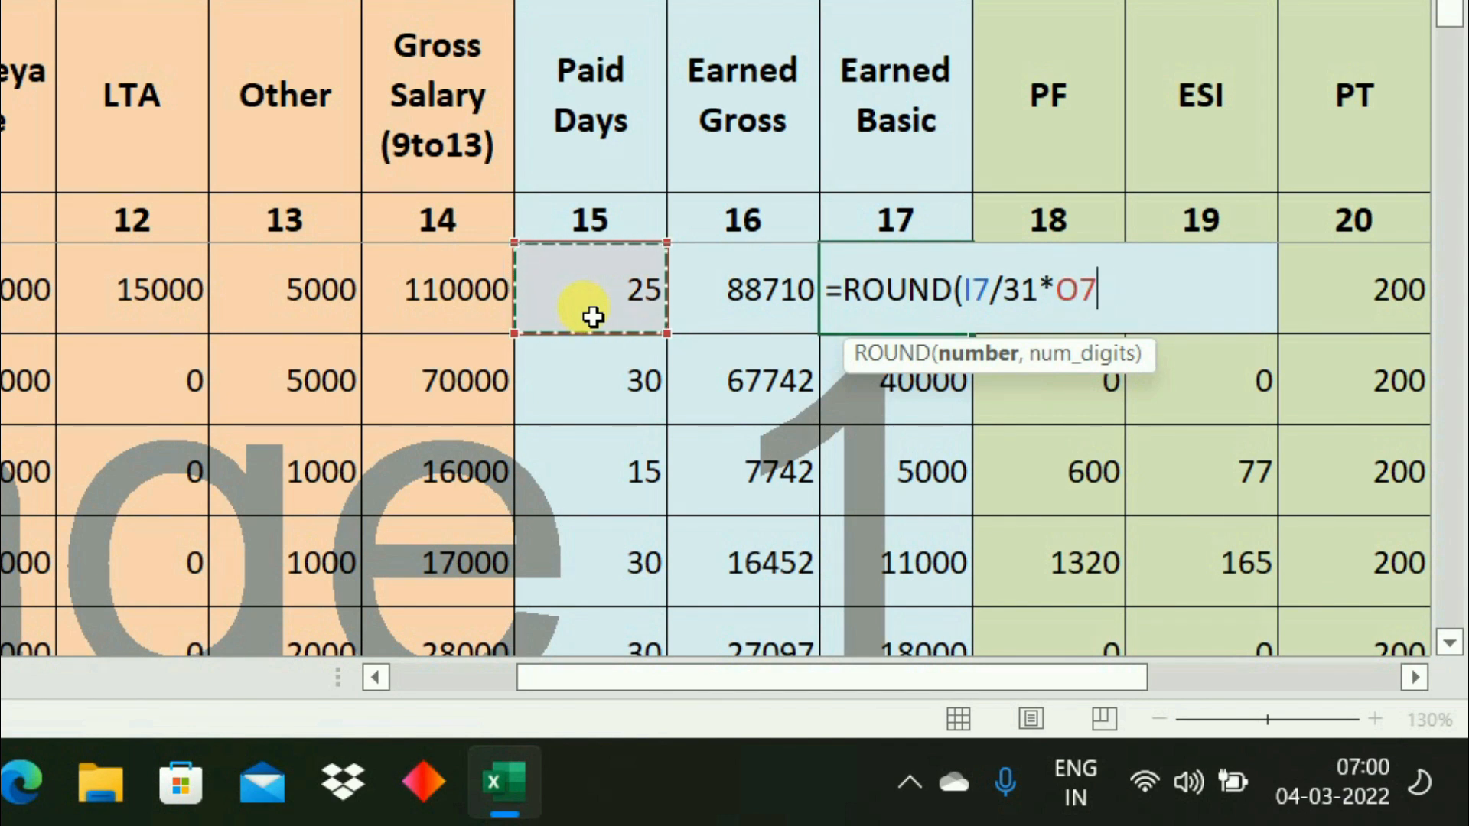
text(,0))
key(ctrl+Return)
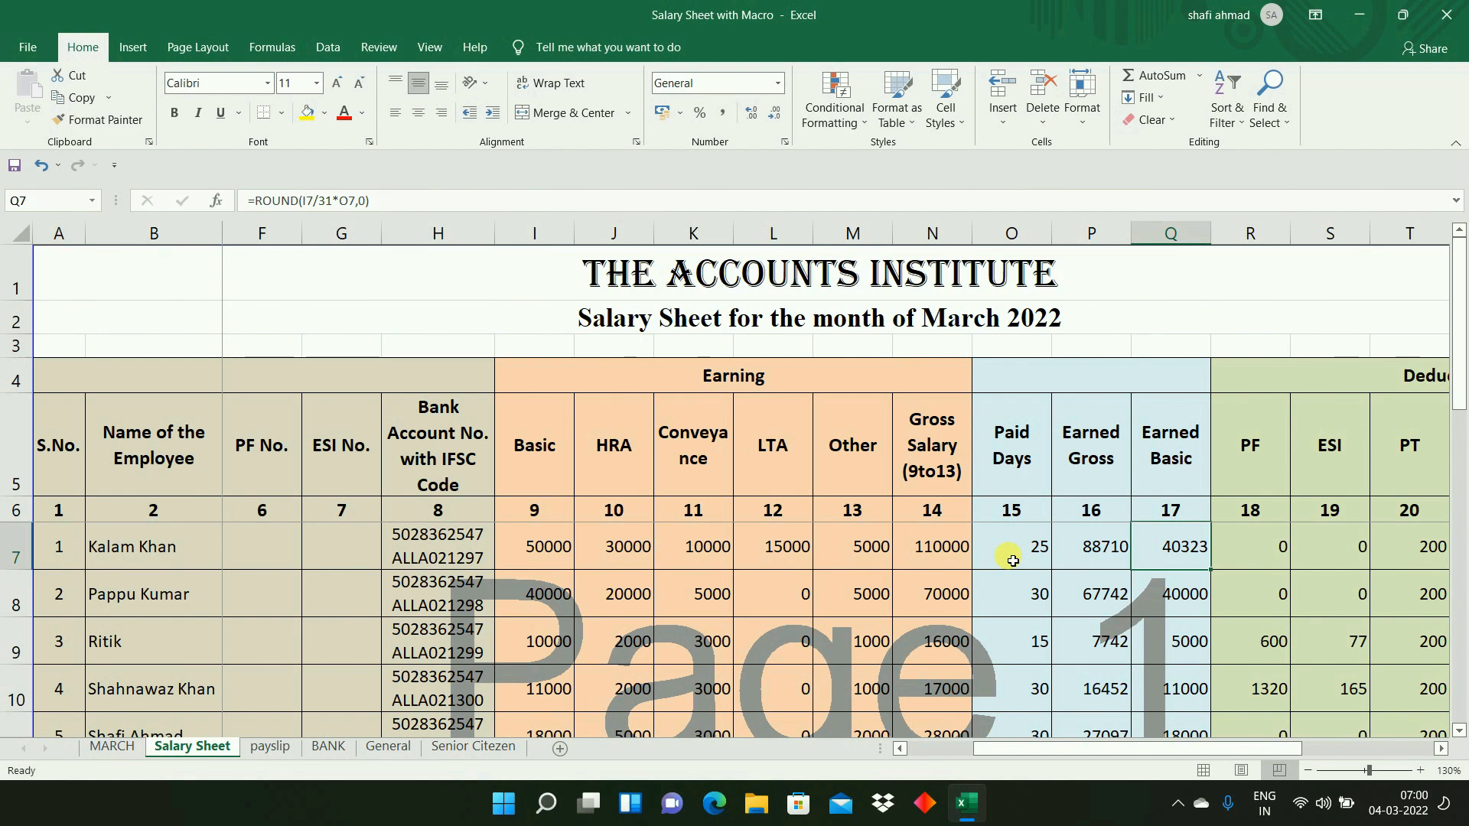
- Fill the Earned Basic formula from Q7 down through Q18
key(ctrl+shift+Down)
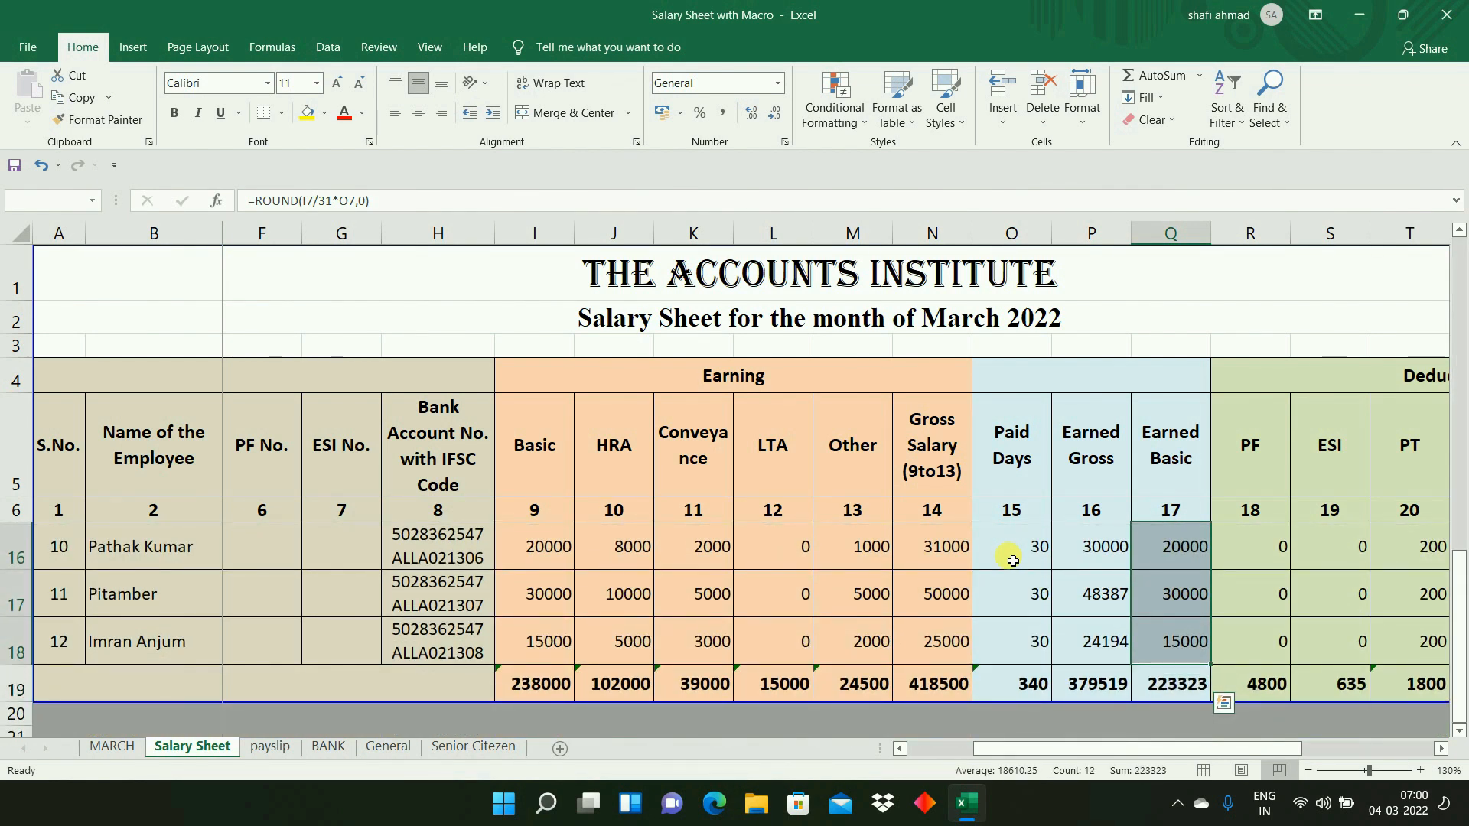
key(ctrl+d)
key(Right)
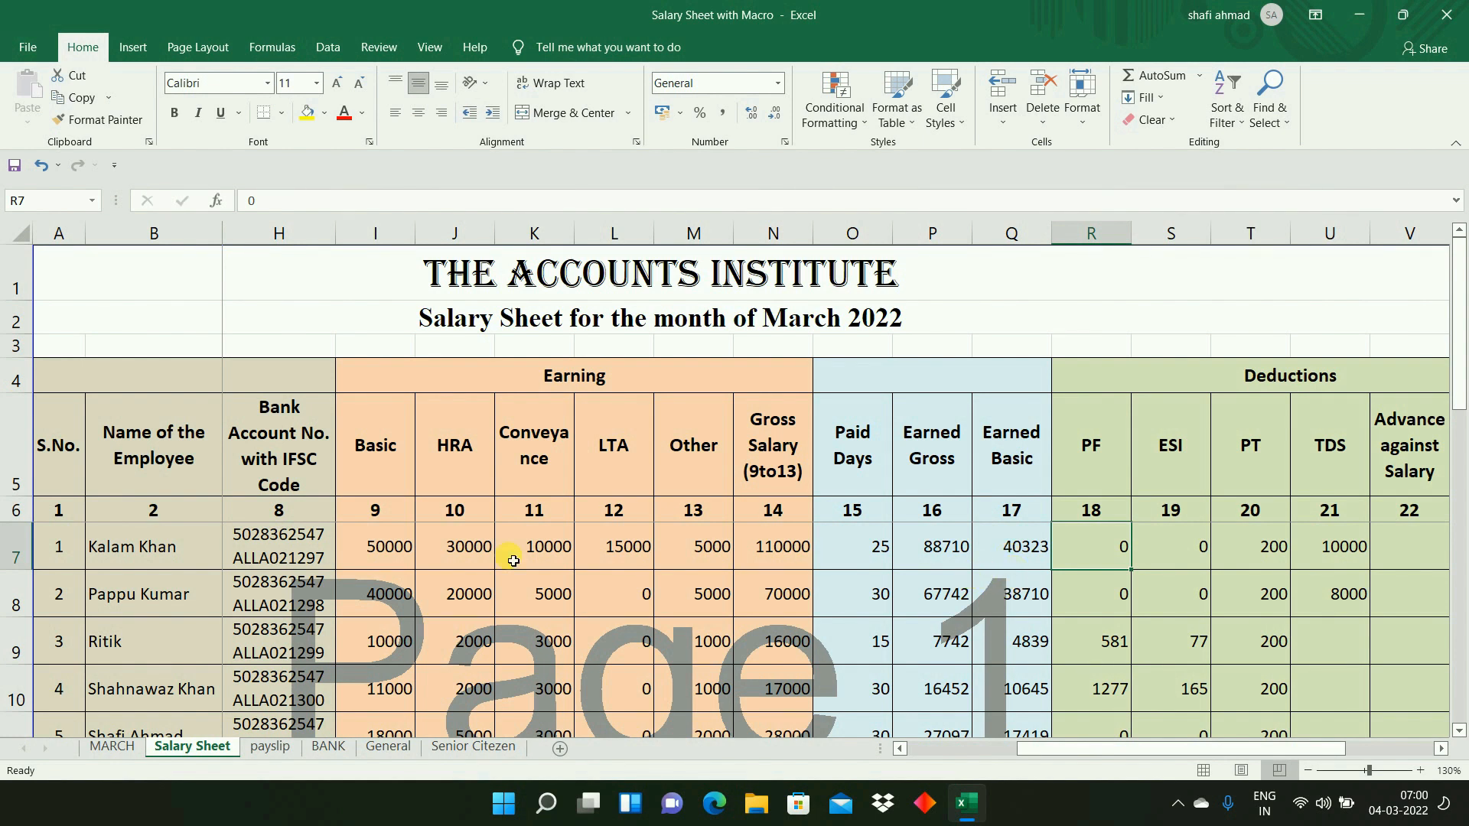
click(388, 544)
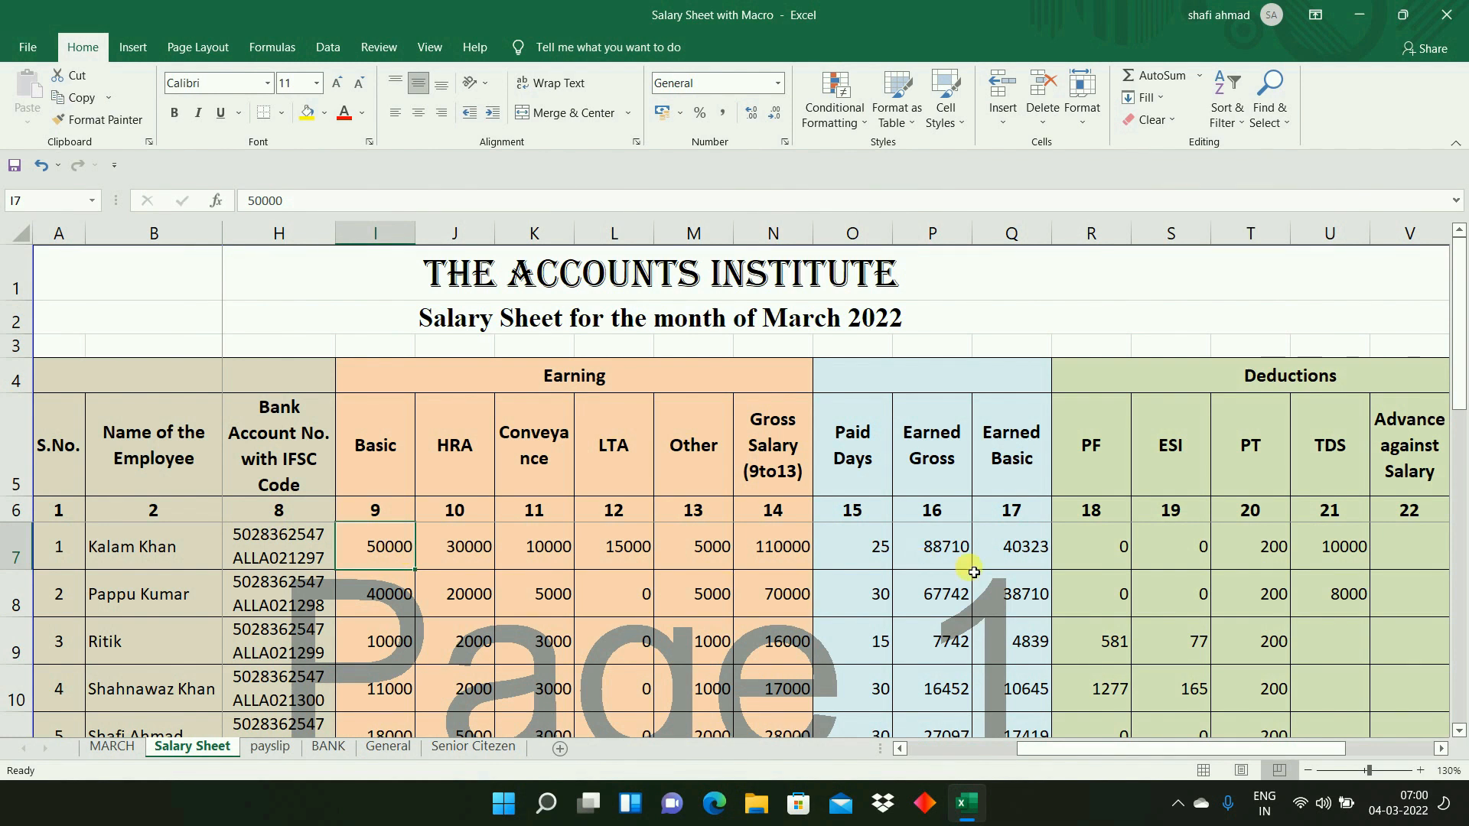
- Enter =ROUND(Q7*12/100,0) in R7 for the PF deduction and fill it down to R10
click(1033, 553)
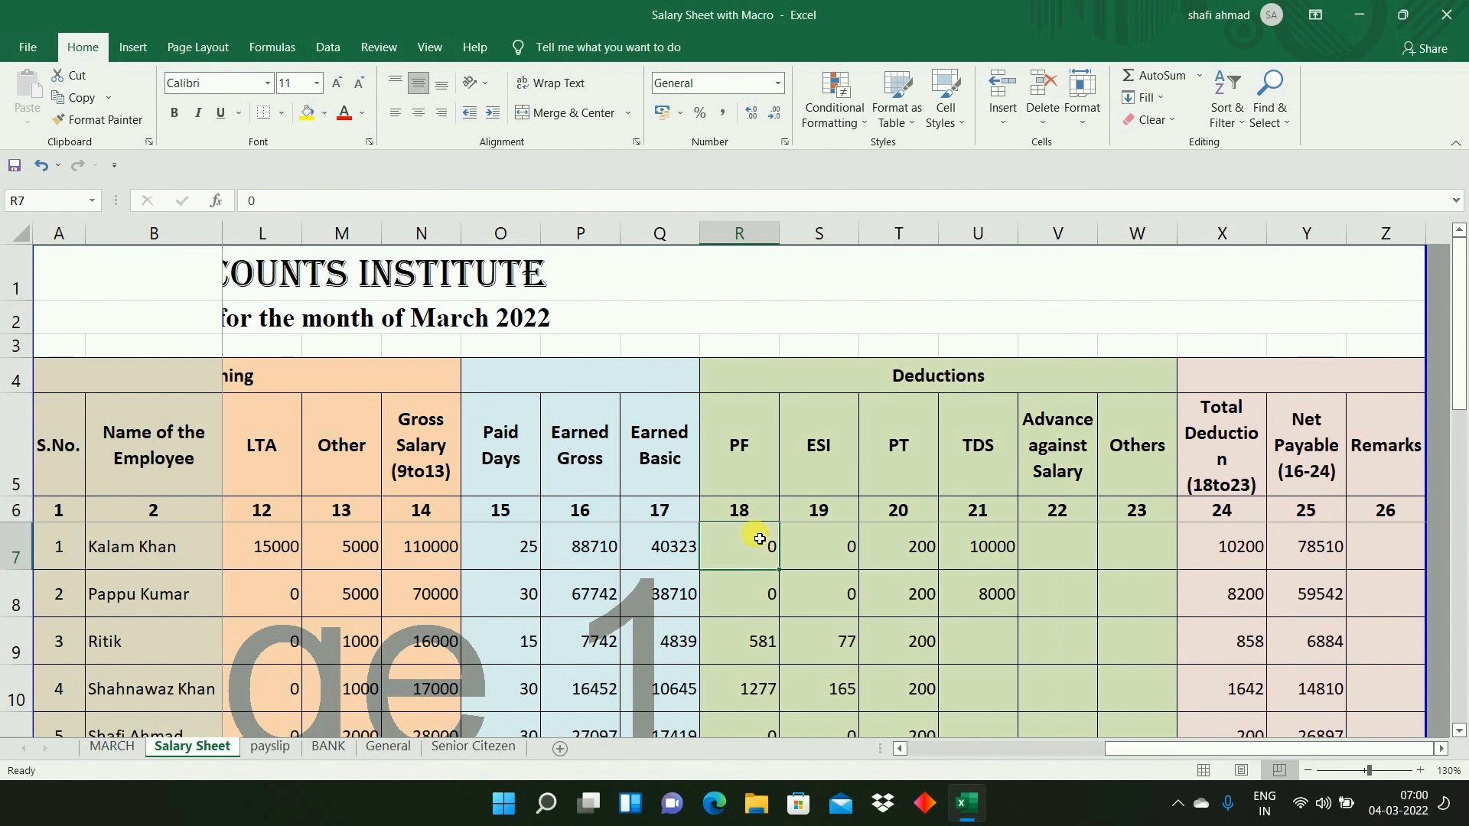
text(=)
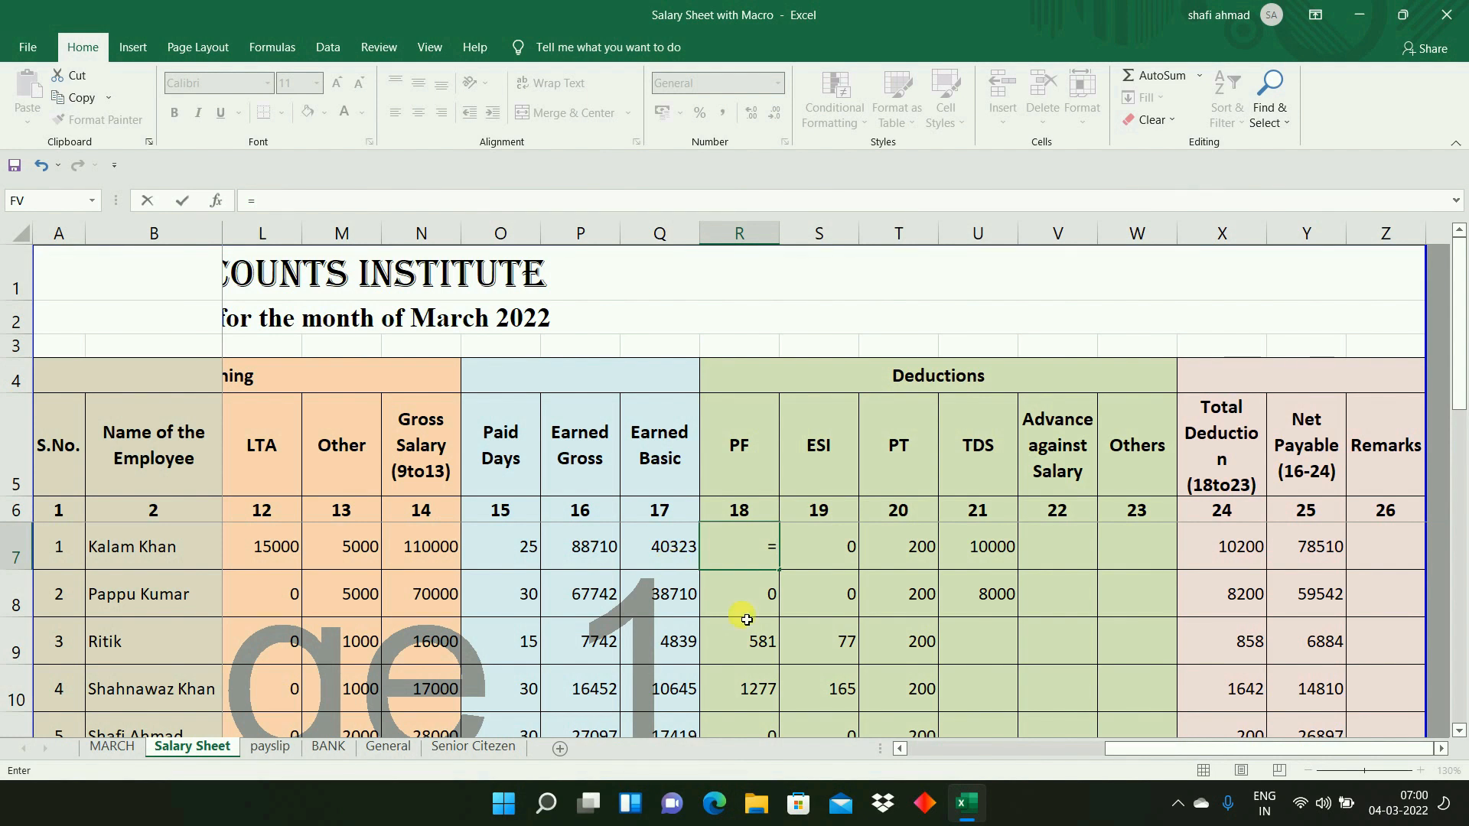
text(ROUND)
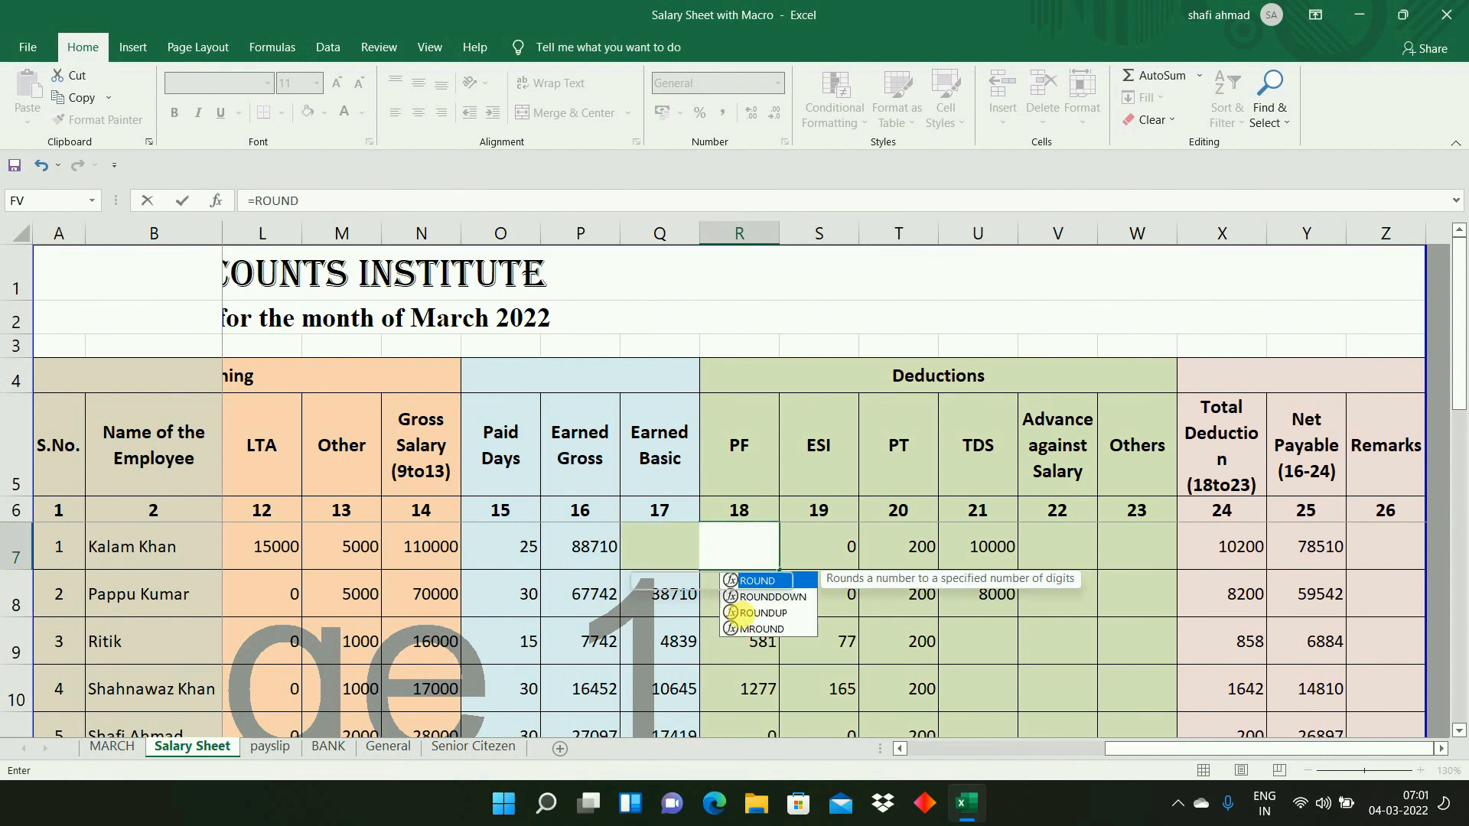
text(()
key(Left)
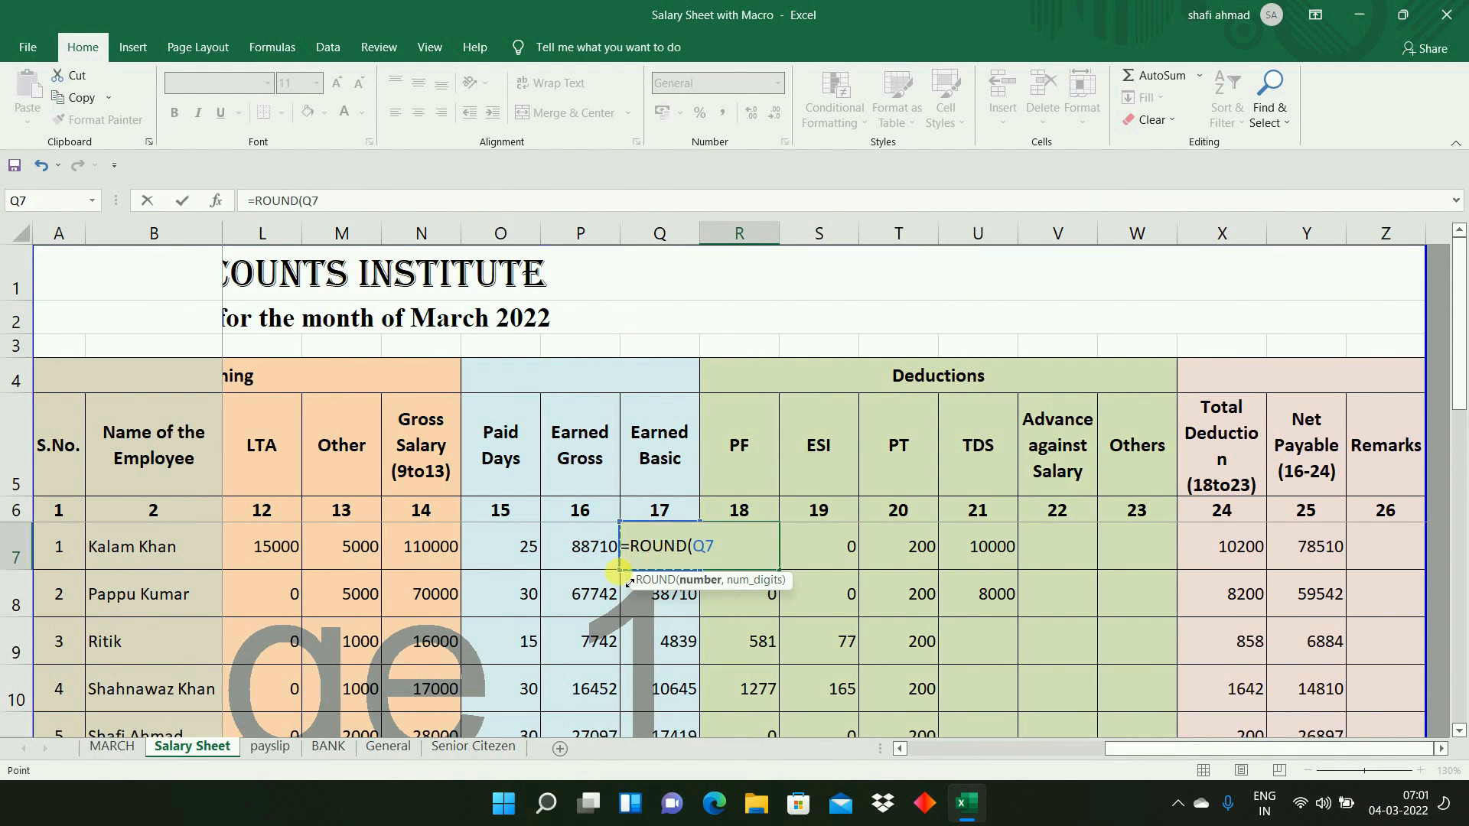
text(*12/100)
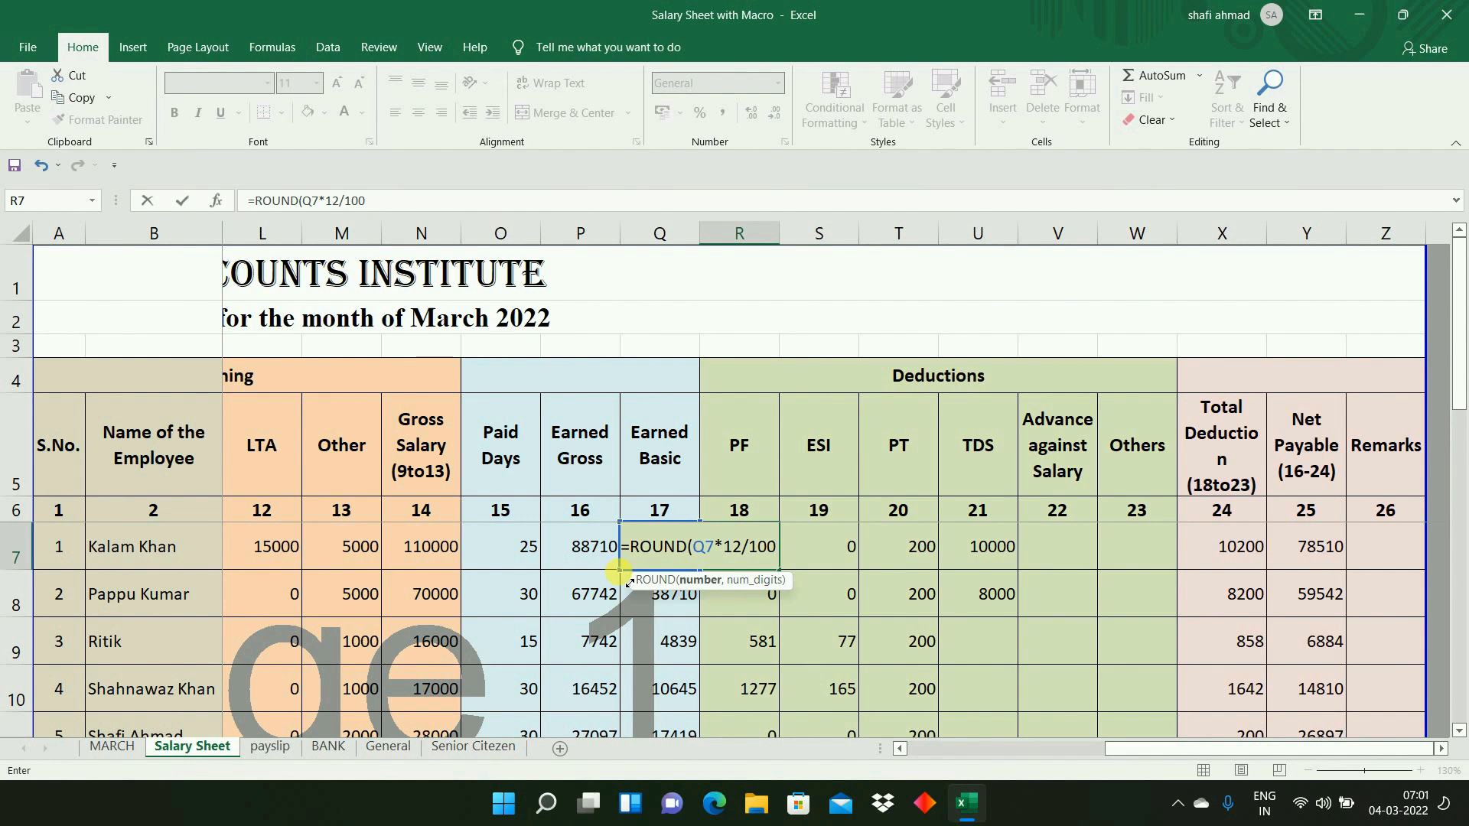
text(,0)
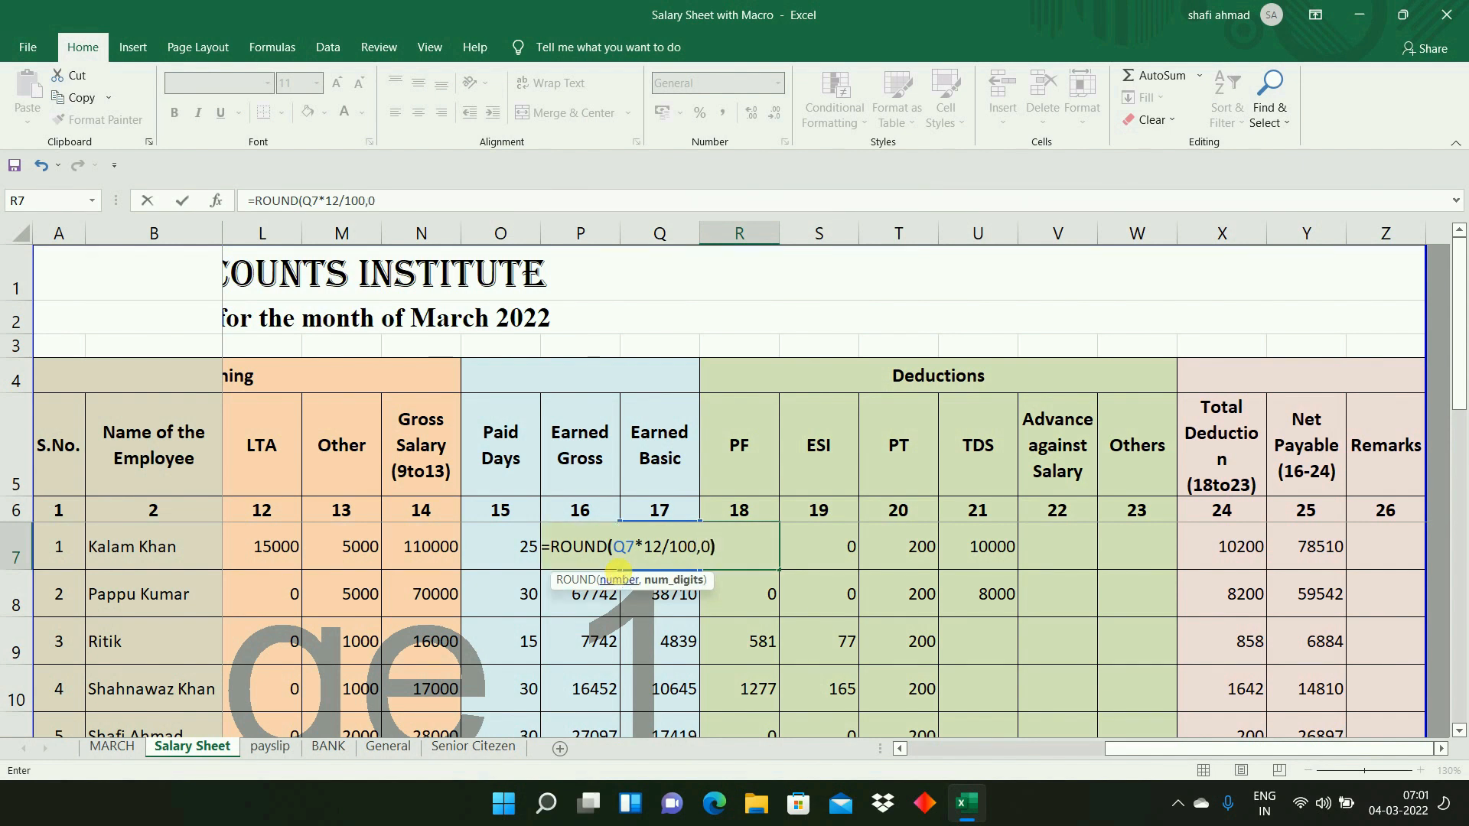
key(Return)
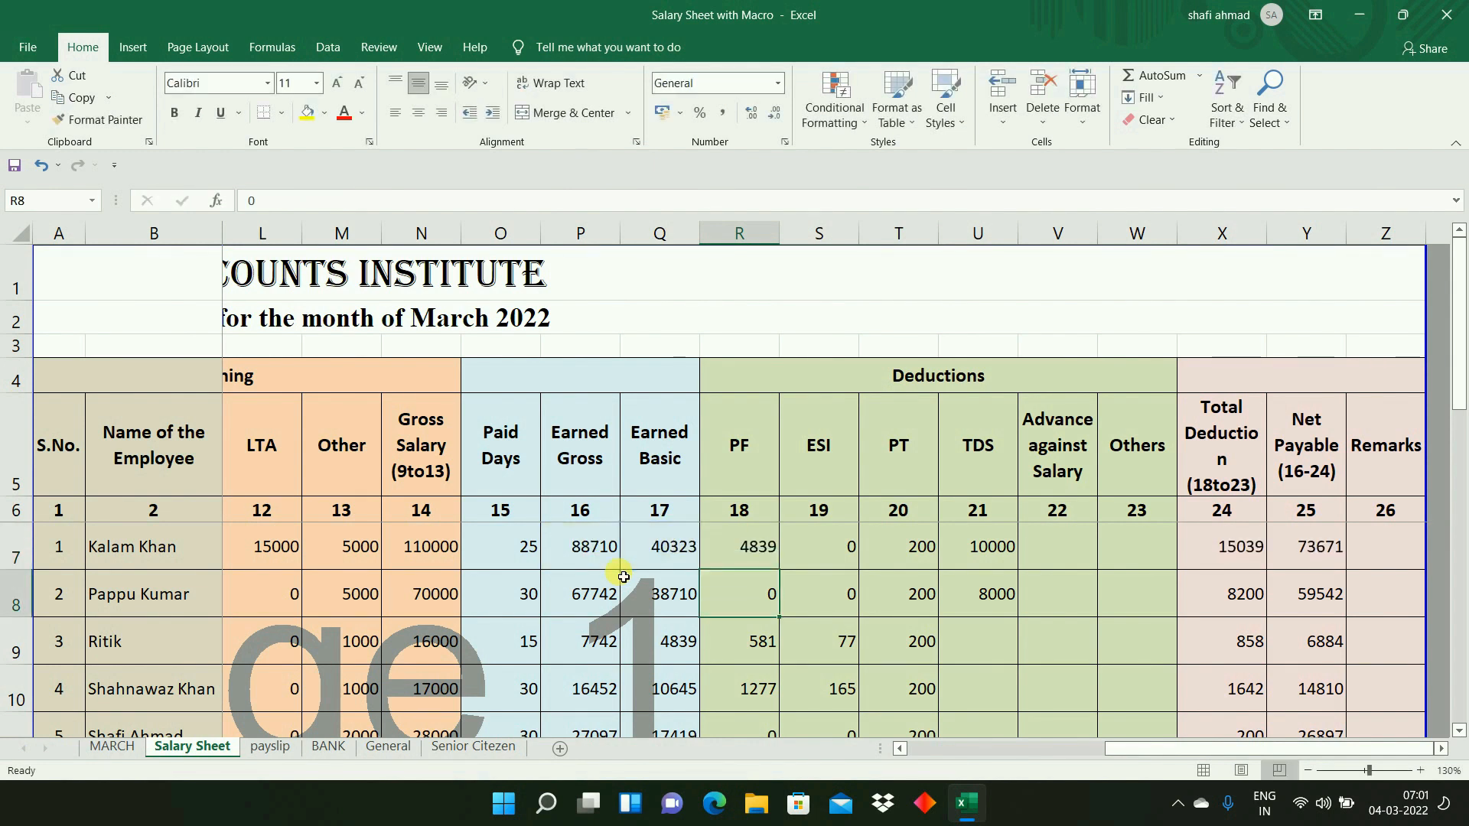
click(748, 549)
drag(780, 573, 792, 700)
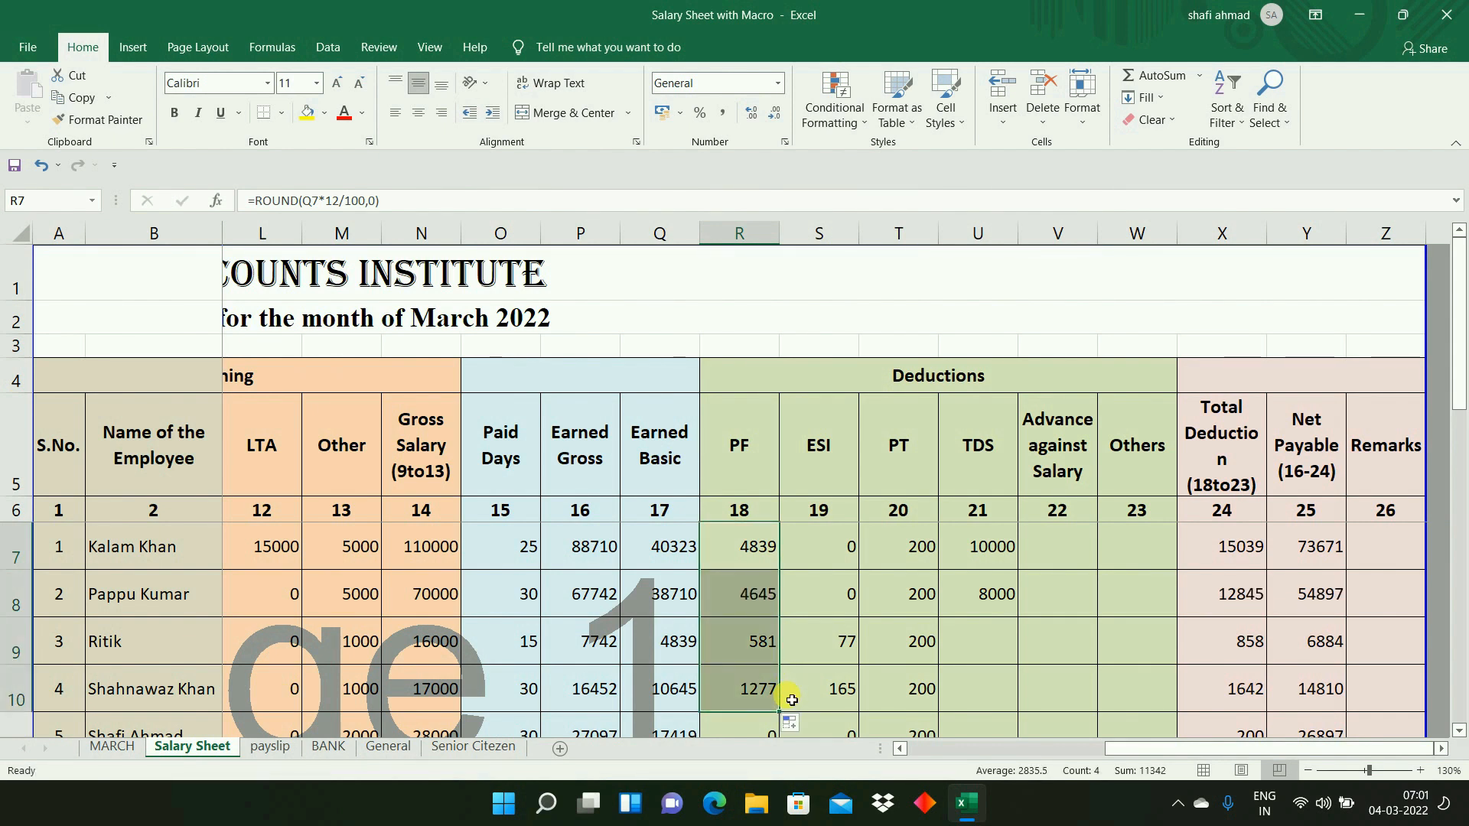
- Enter =ROUND(P7*1/100,0) in S7 to calculate the ESI deduction from the Earned Gross
double_click(821, 554)
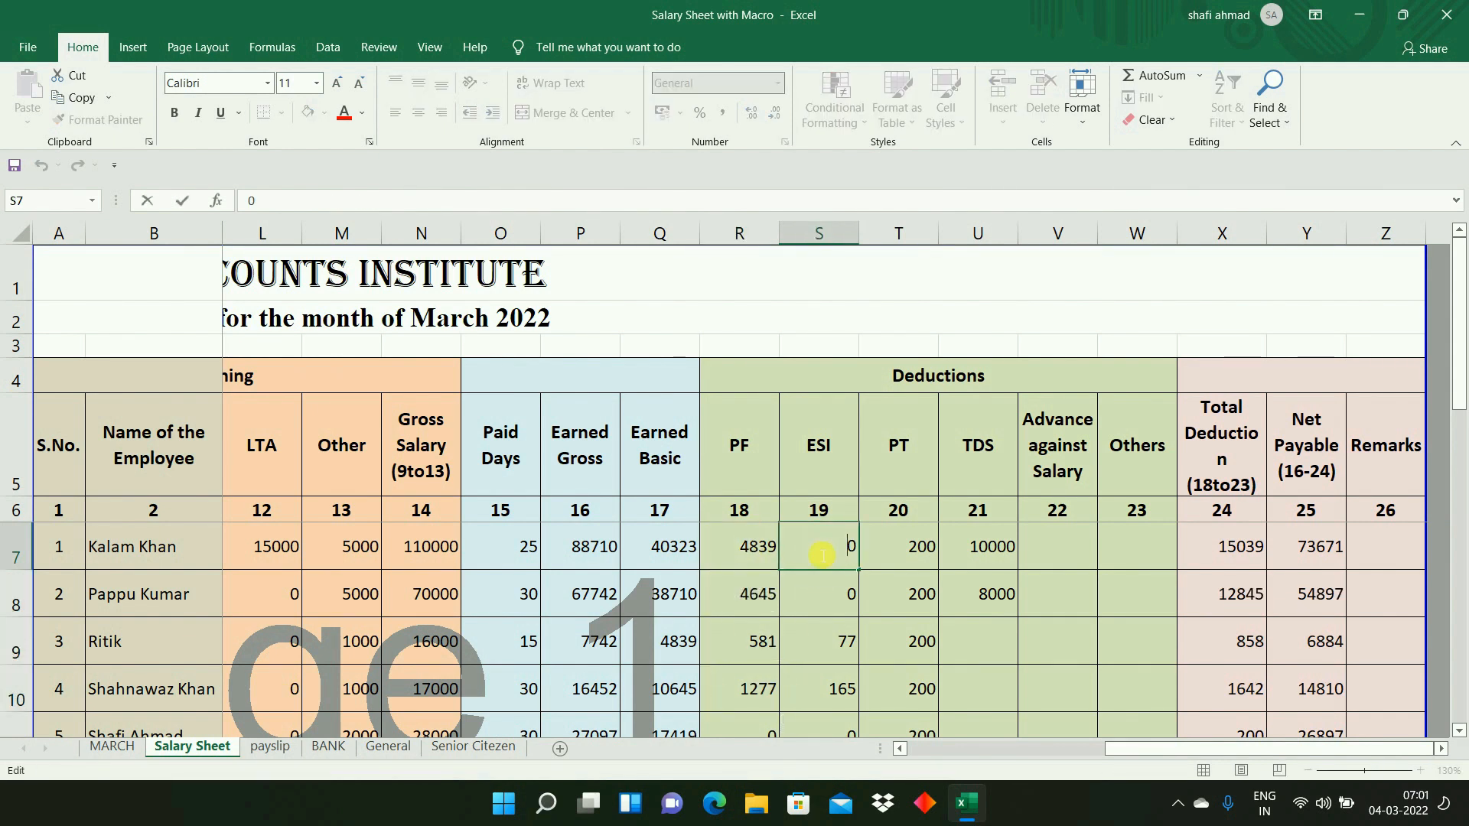
key(Escape)
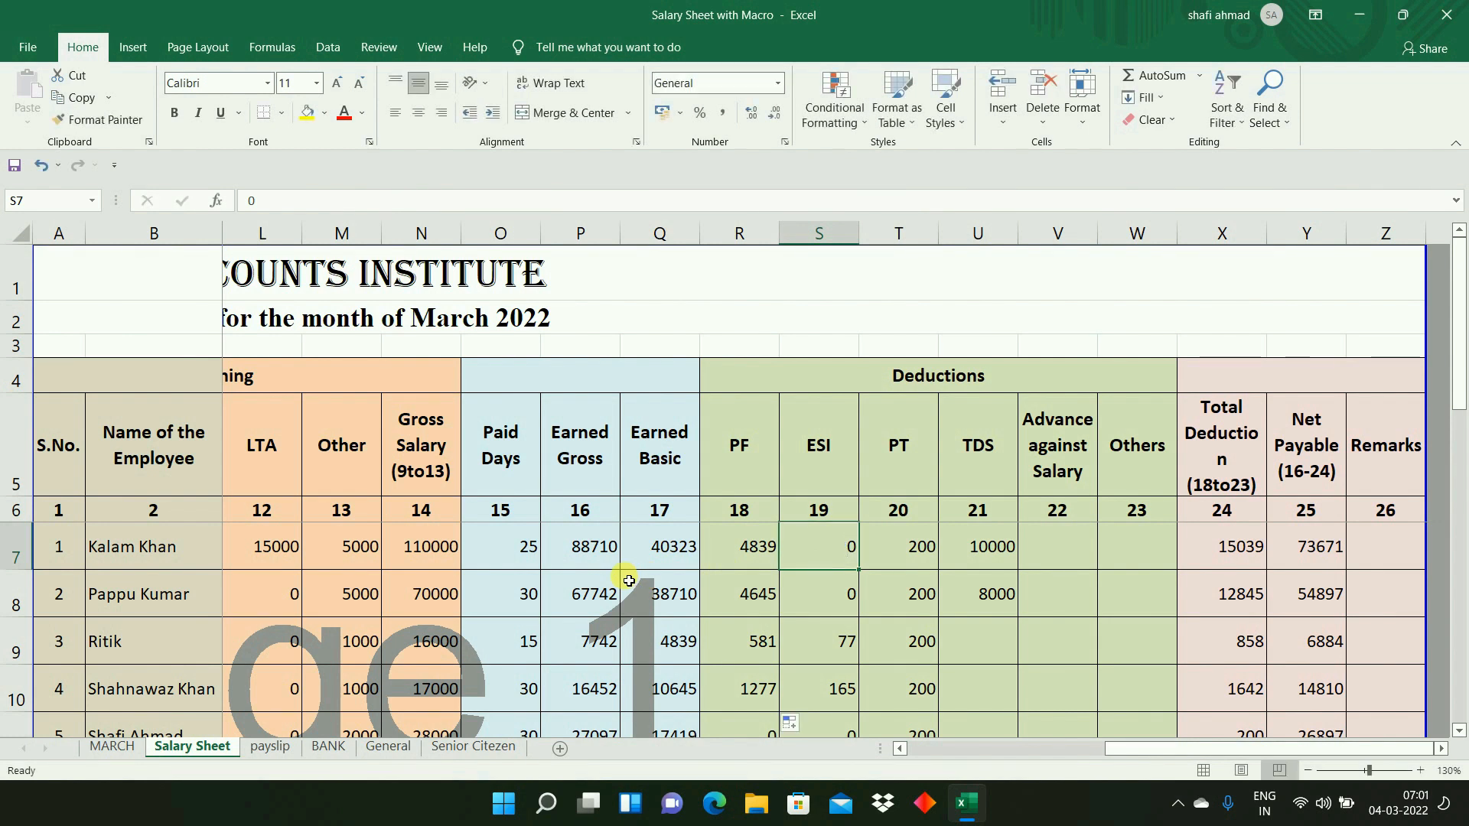
click(590, 557)
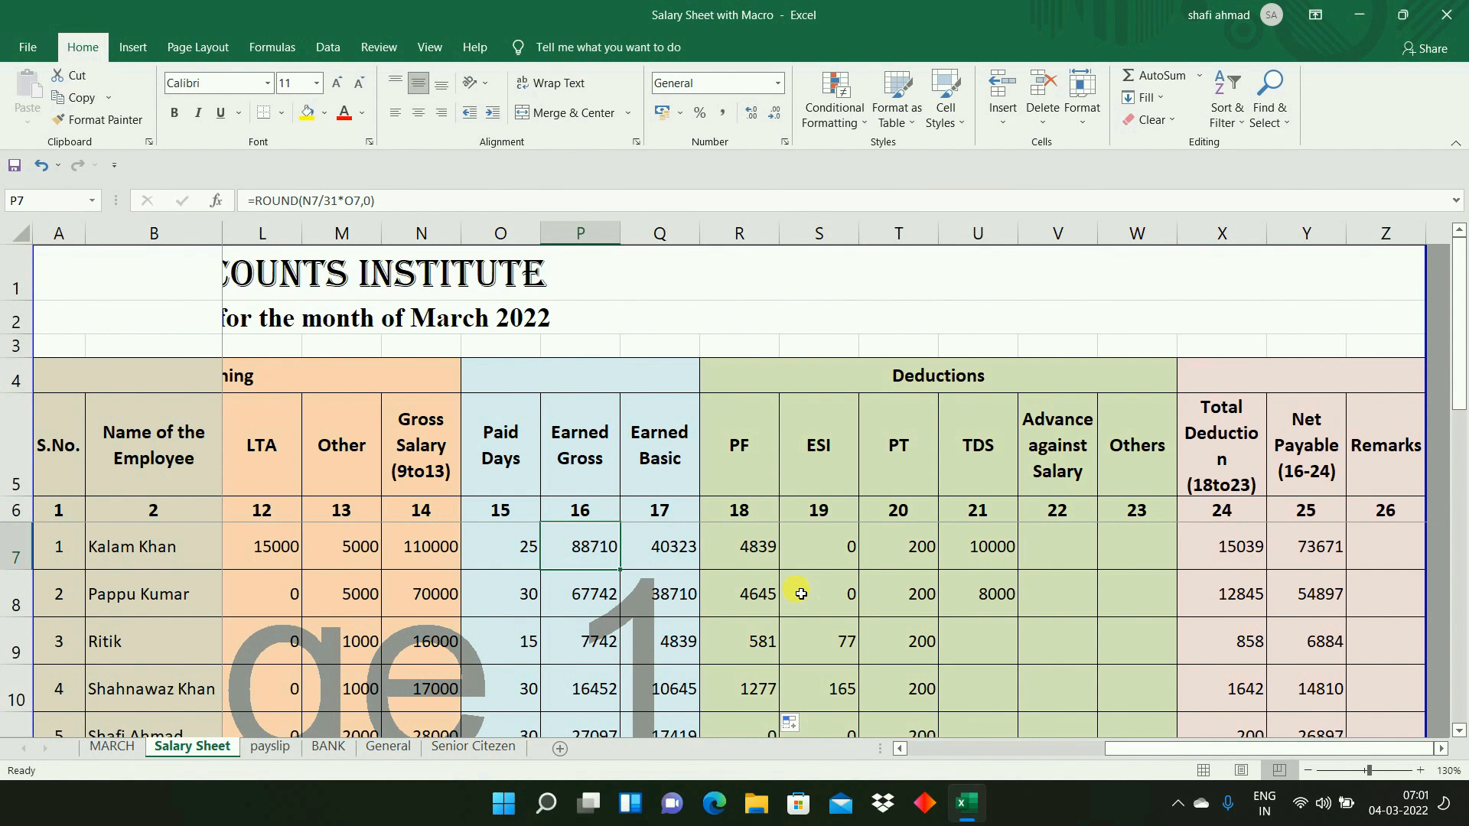
click(849, 567)
text(=ROU)
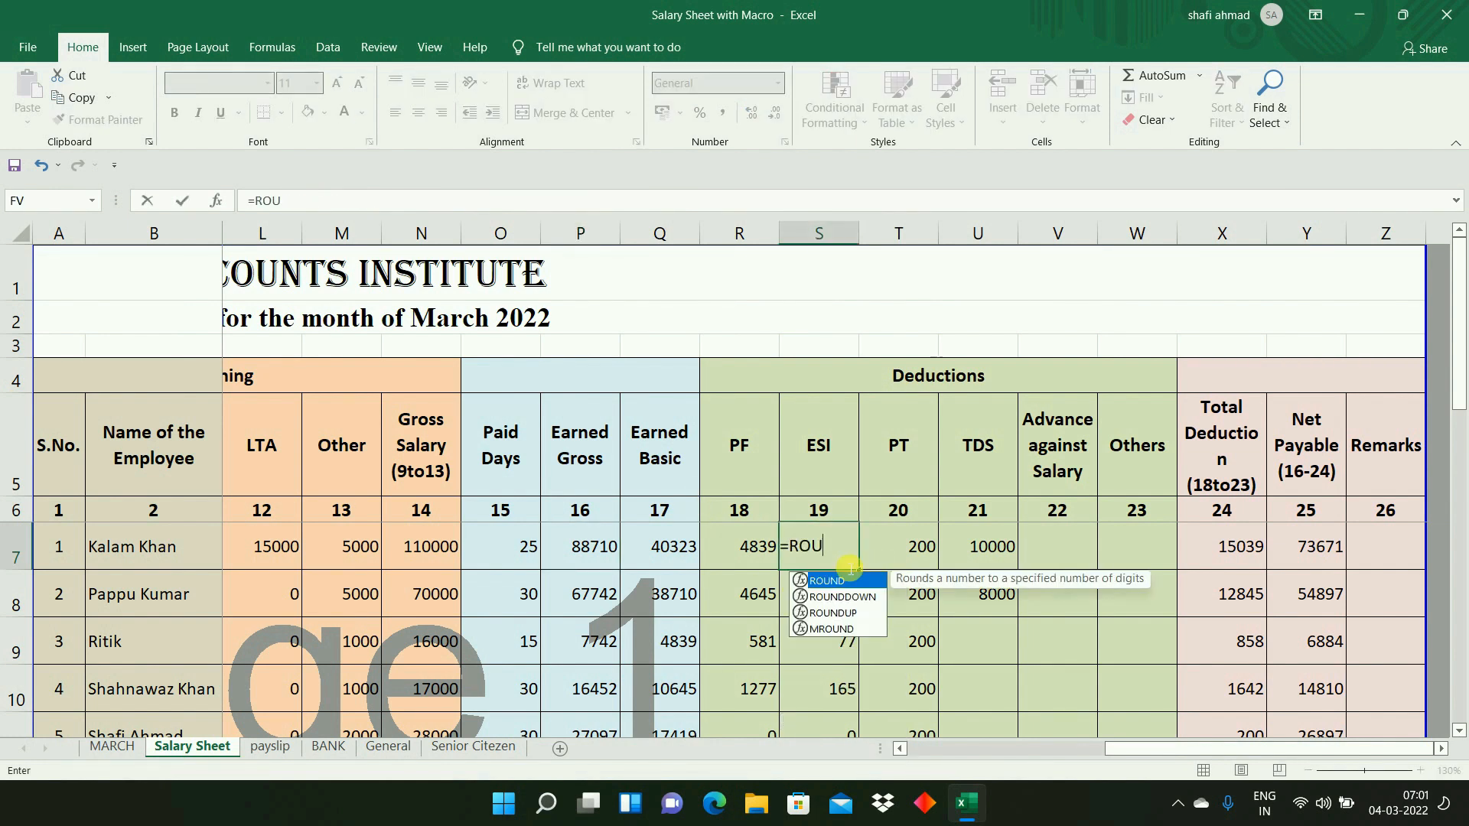
text(ND()
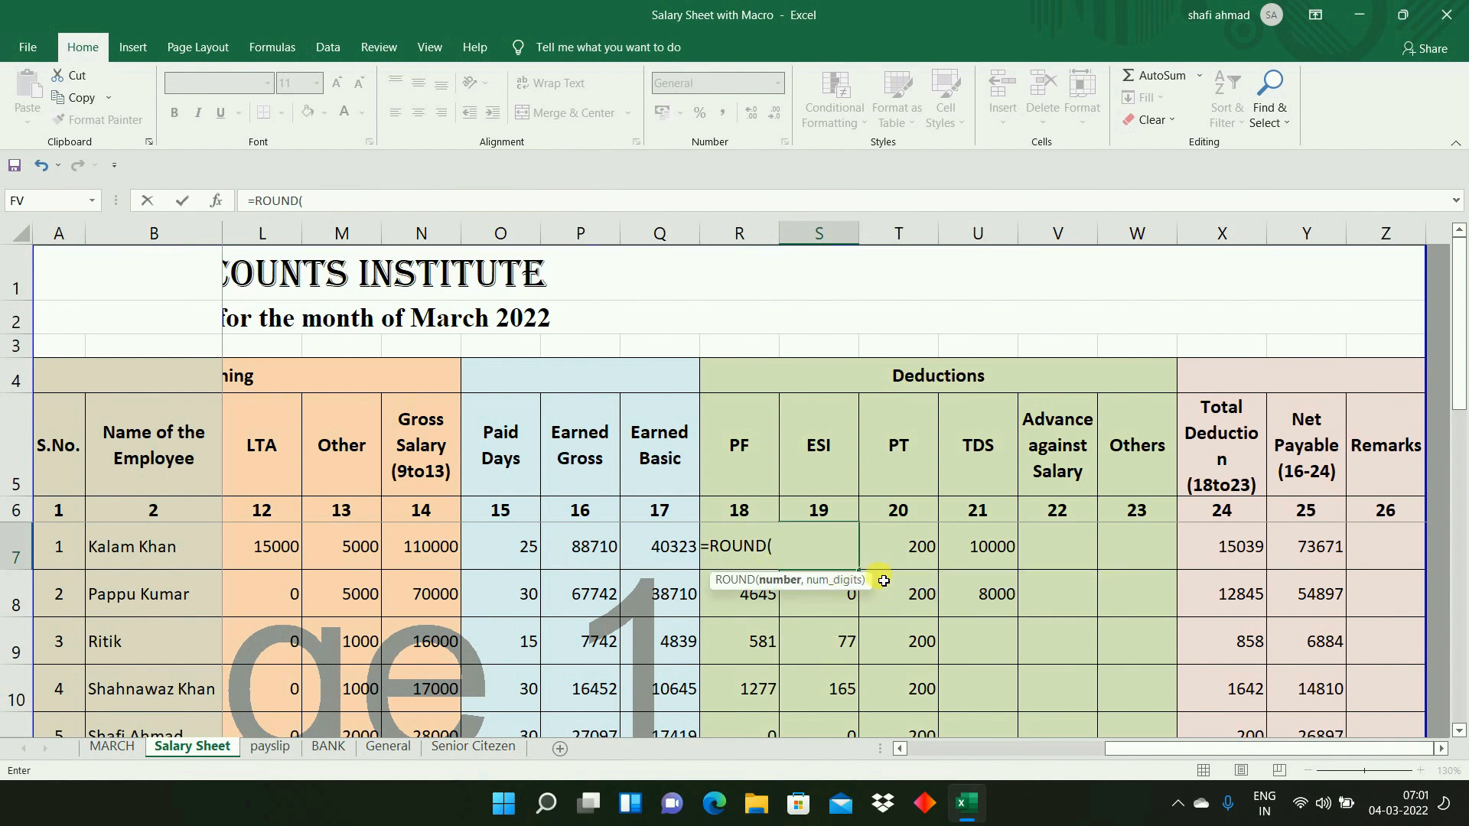
click(595, 557)
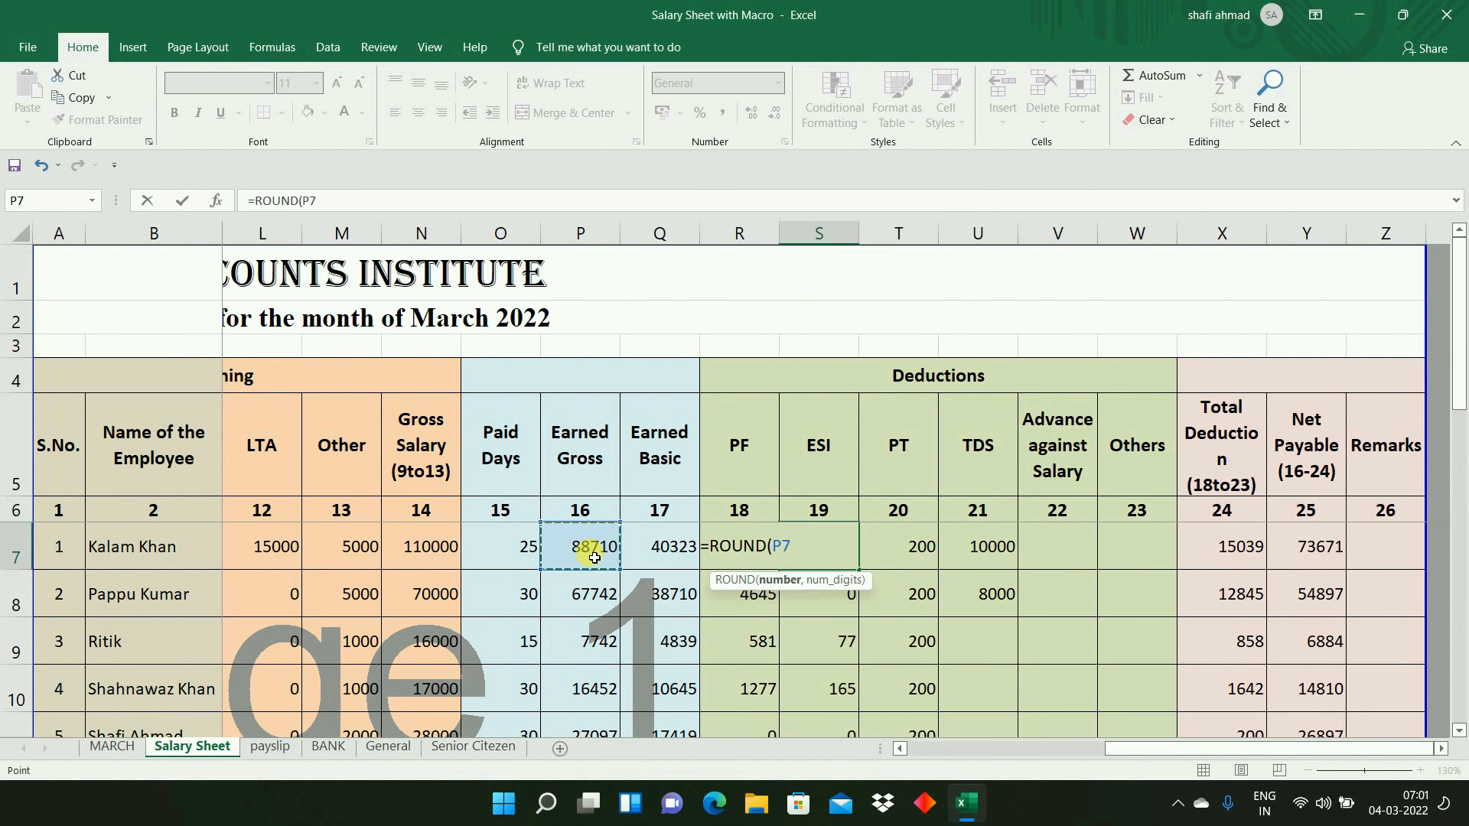
text(*)
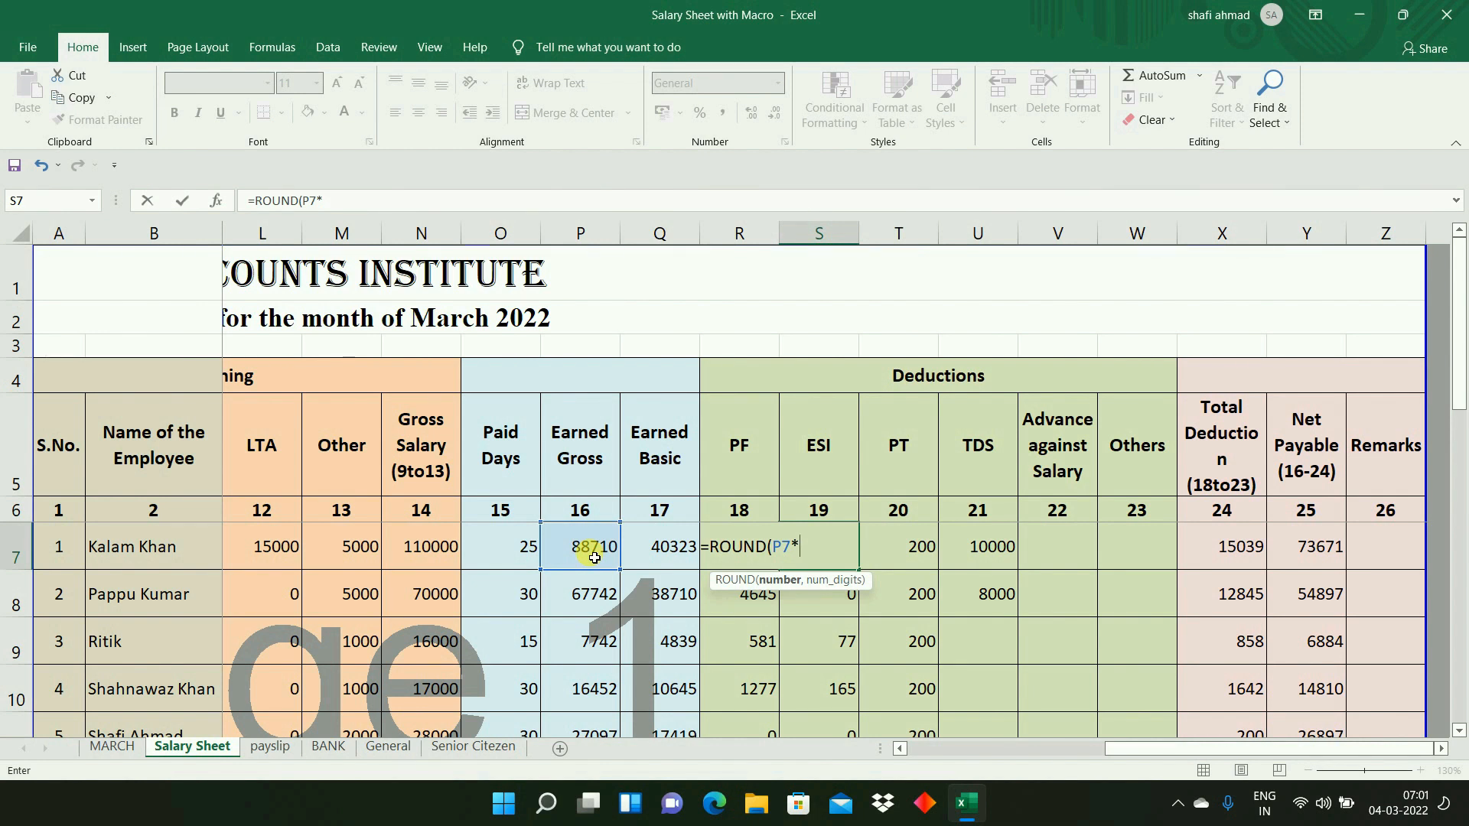
text(1/100)
text(,0)
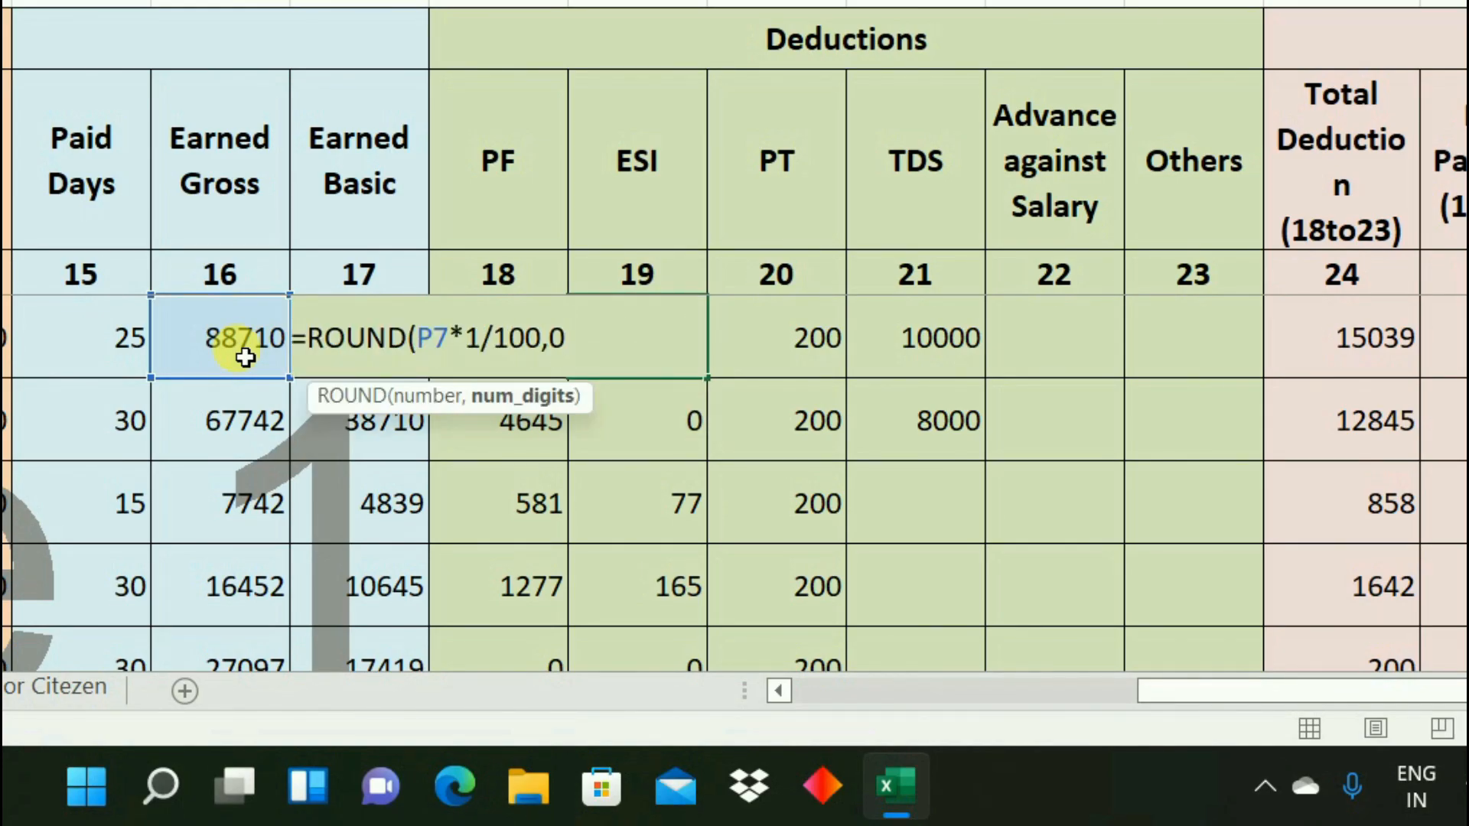
text())
key(Return)
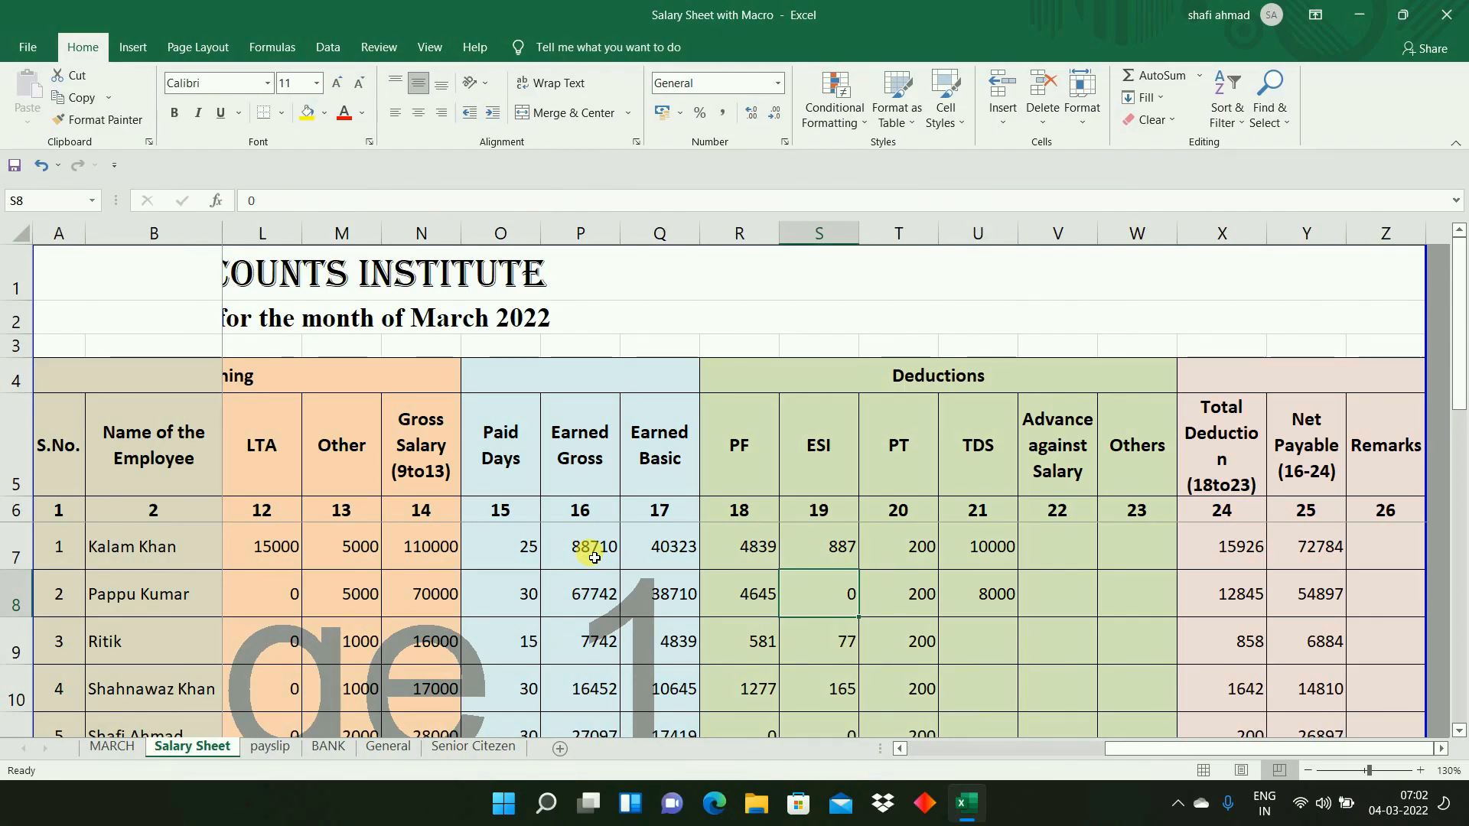
- Fill the PF and ESI formulas from R7:S7 down through row 18
key(Left)
key(Up)
key(shift+Right)
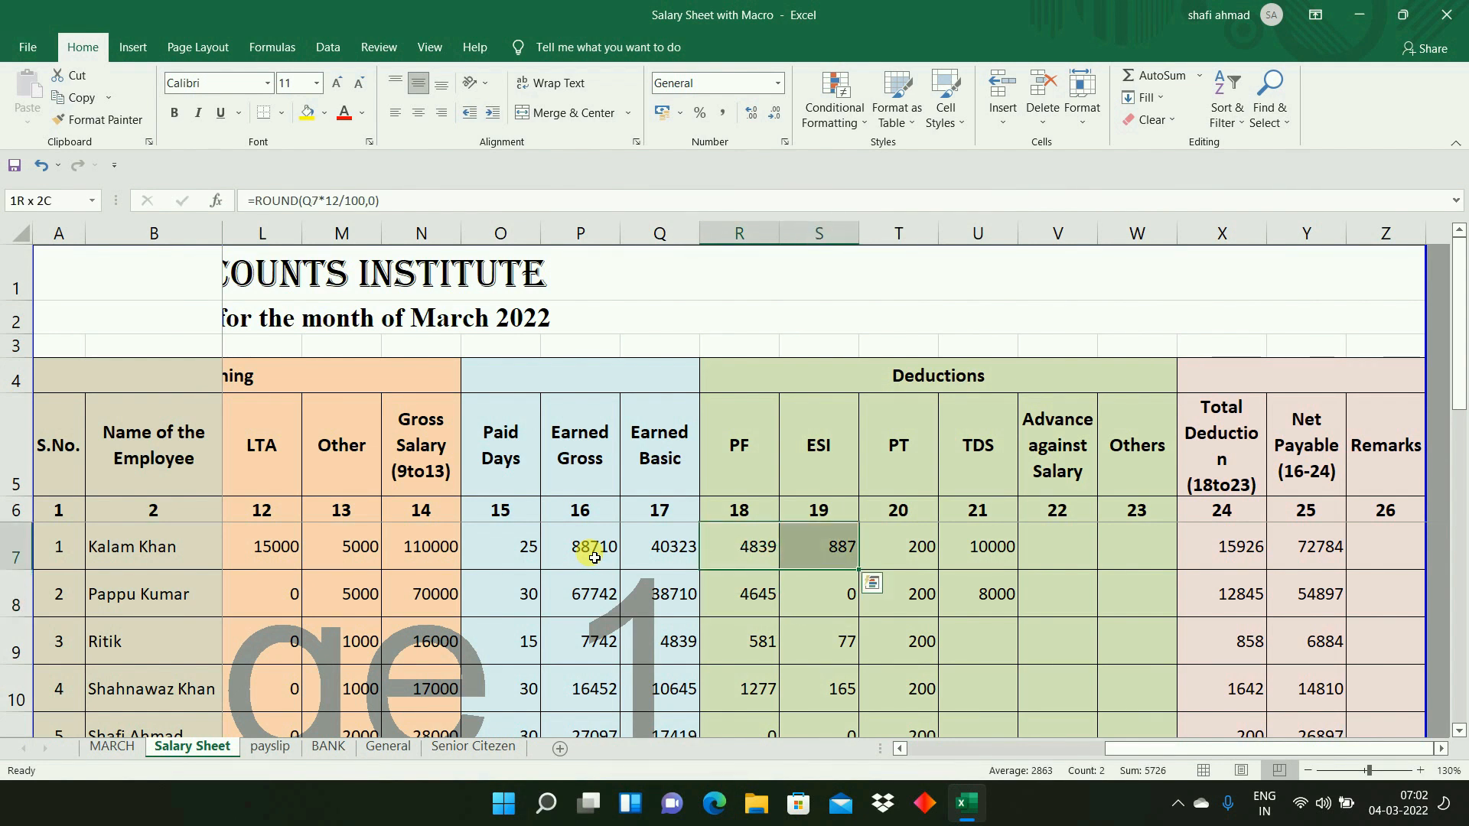
key(ctrl+shift+Down)
key(ctrl+d)
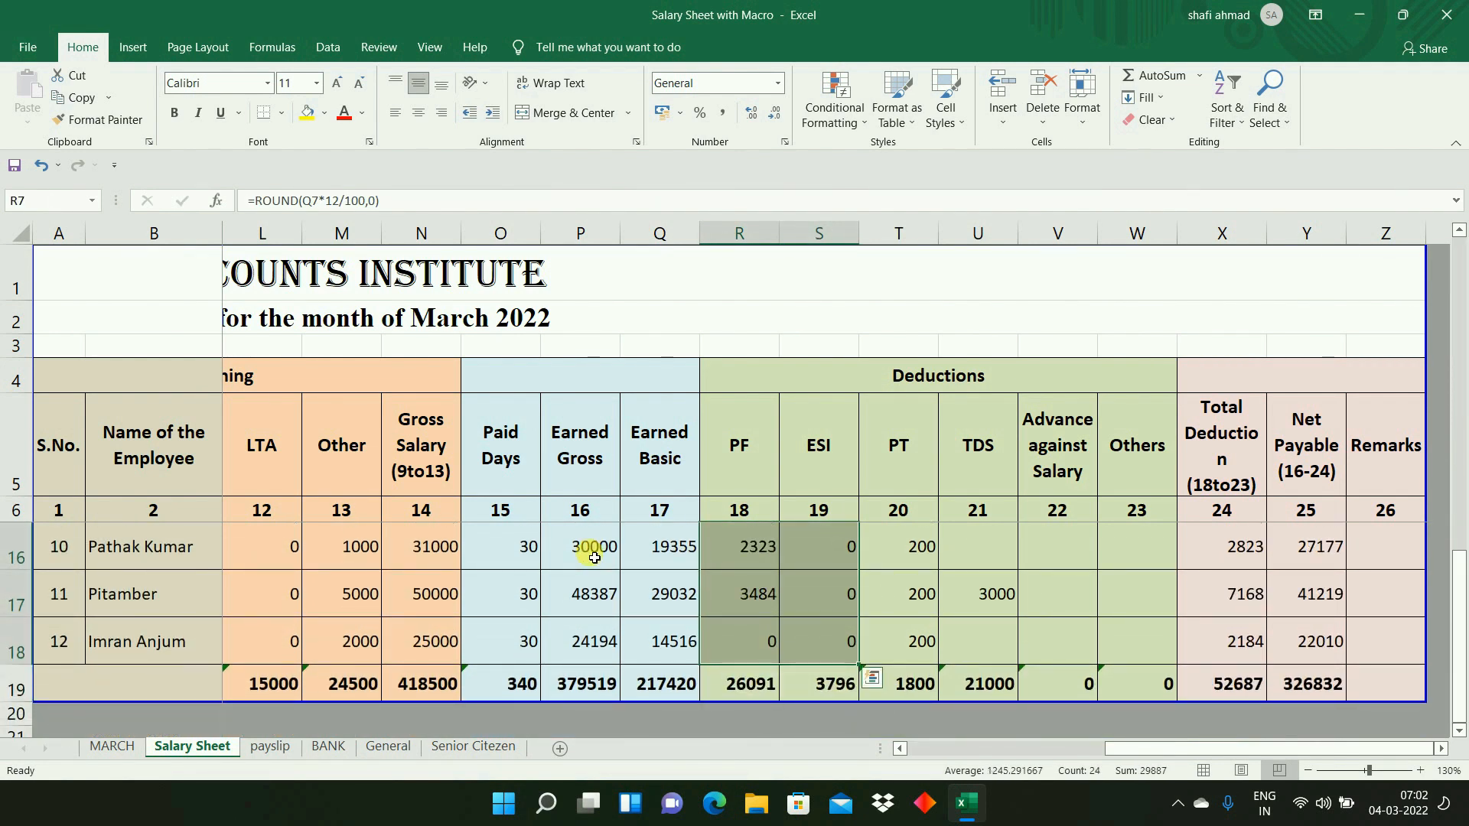
- Replace the first employee's ESI formula in S7 with 0
key(ctrl+Up)
key(Down)
key(Down)
key(Down)
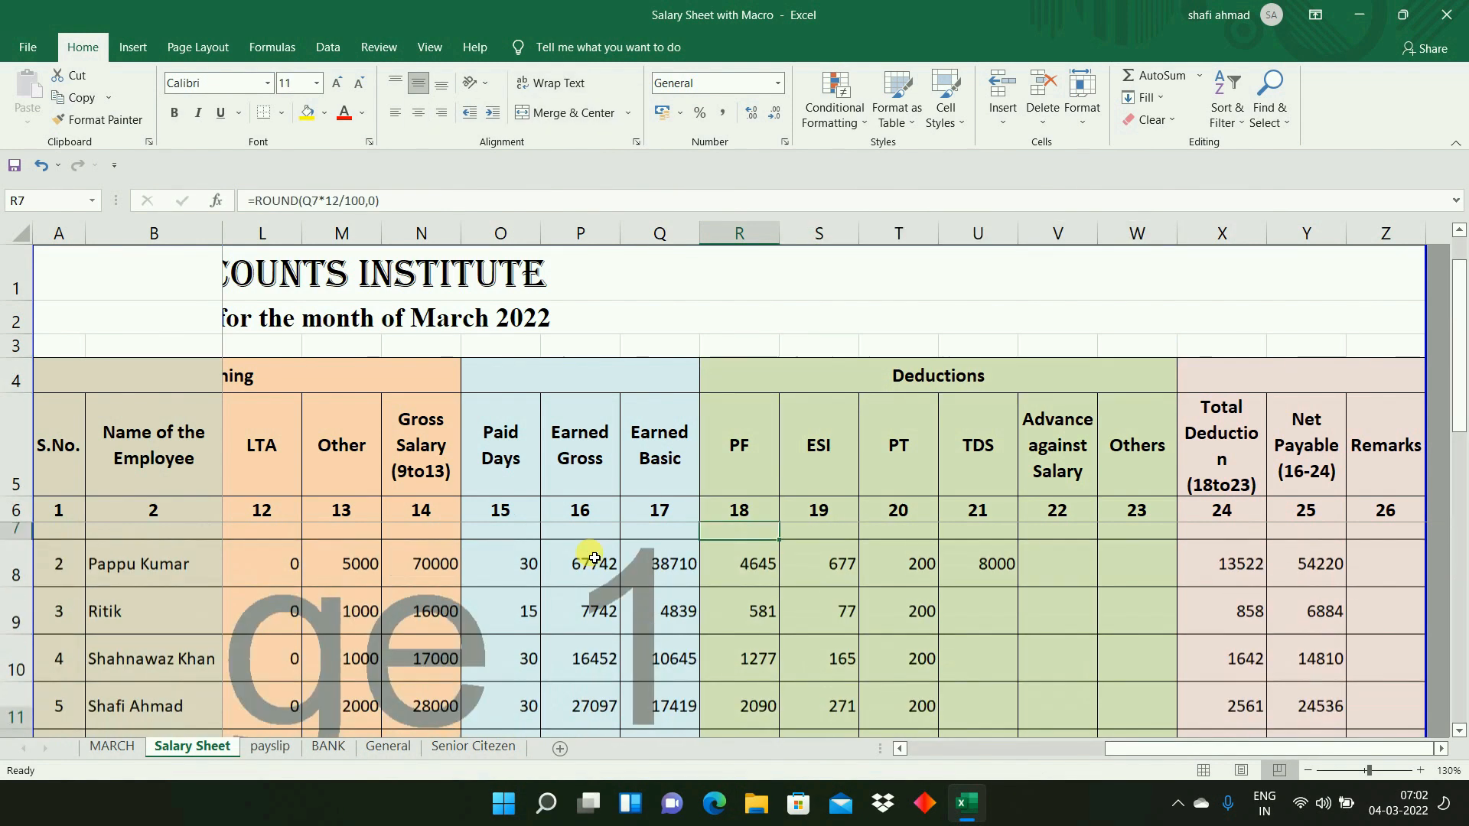
key(Up)
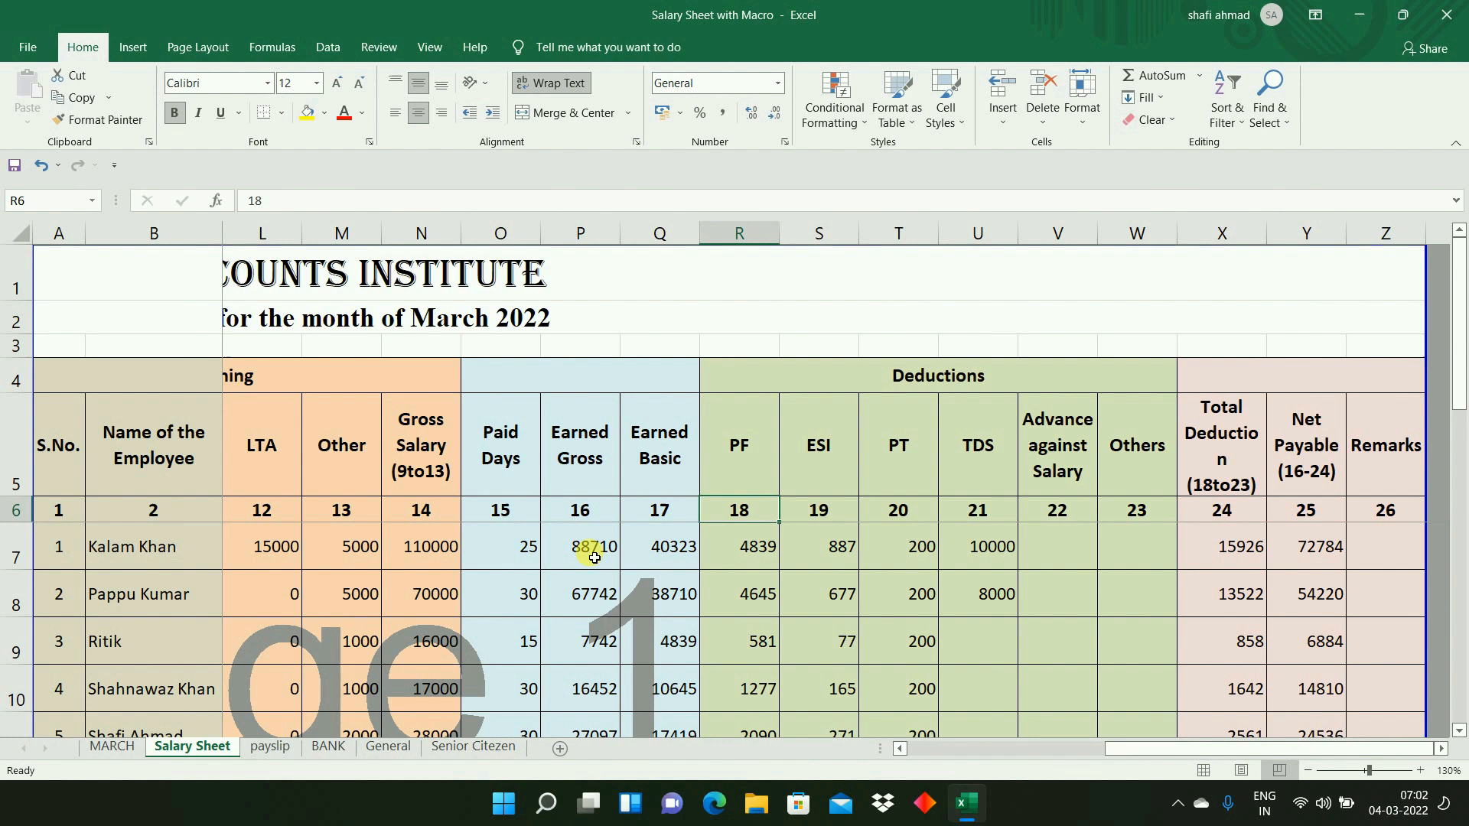
key(Right)
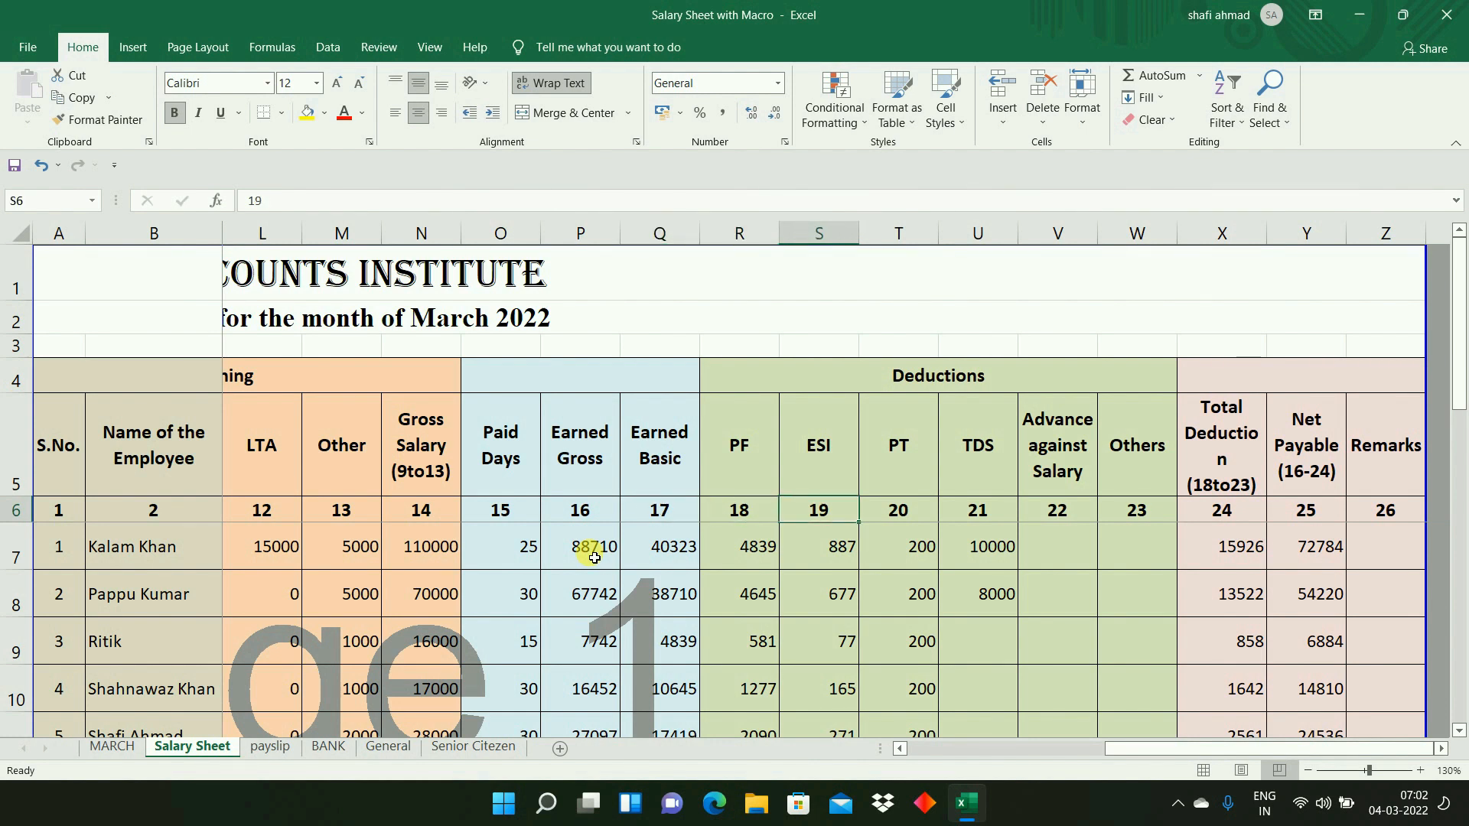
key(Down)
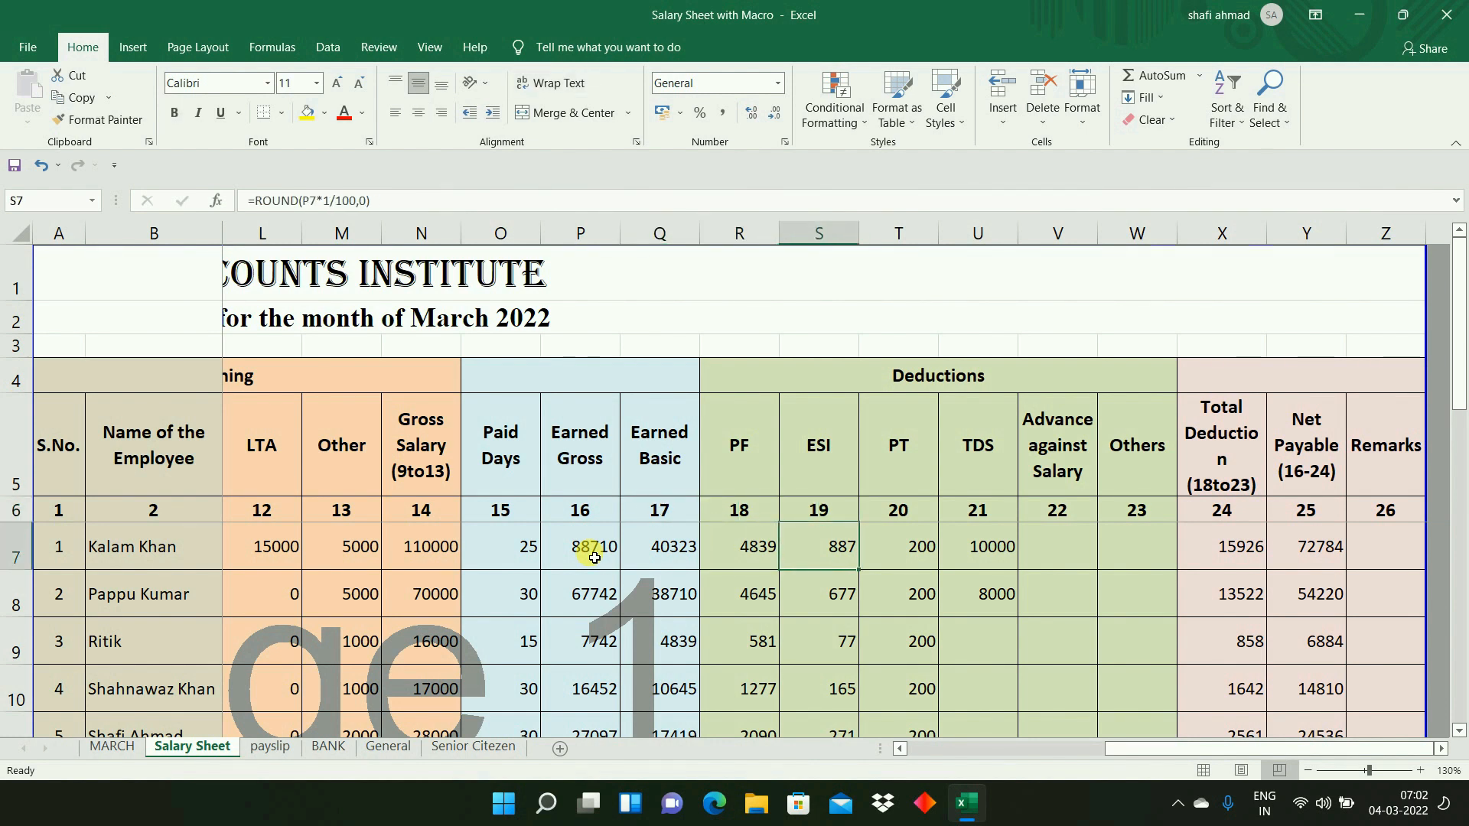
text(0)
key(Return)
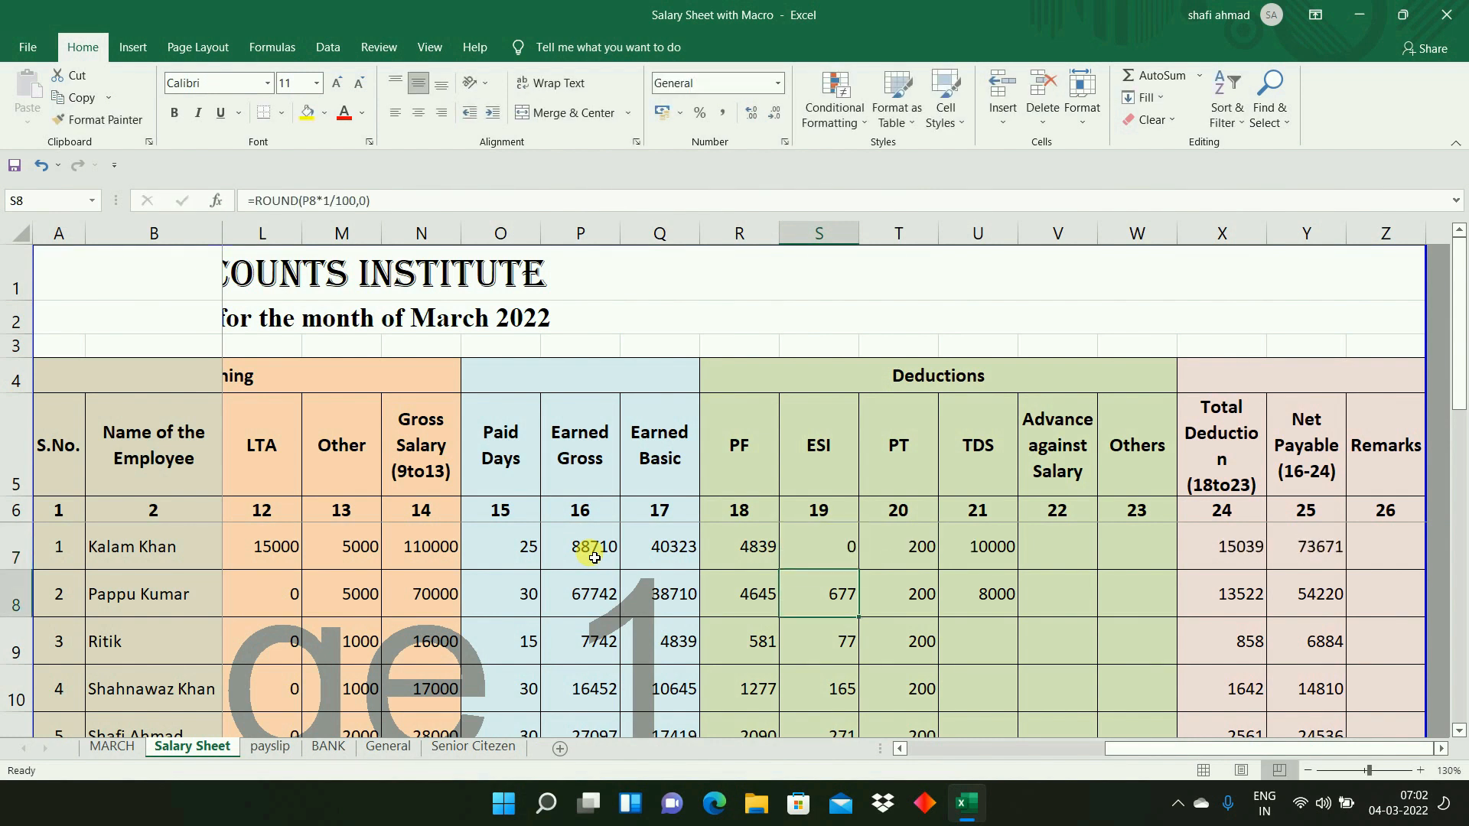
- Replace the first employee's PF formula in R7 with 0
key(Left)
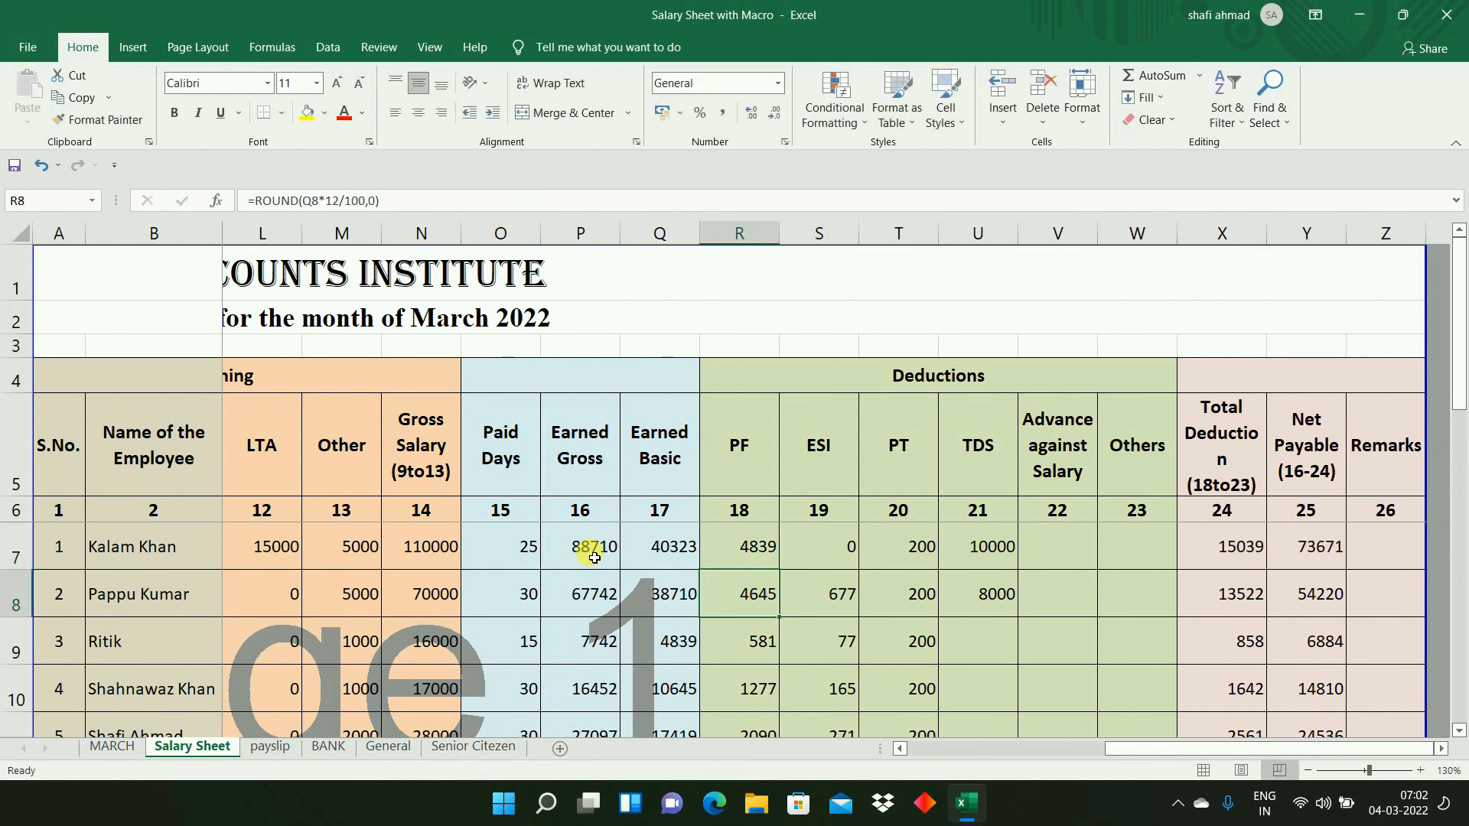
key(Right)
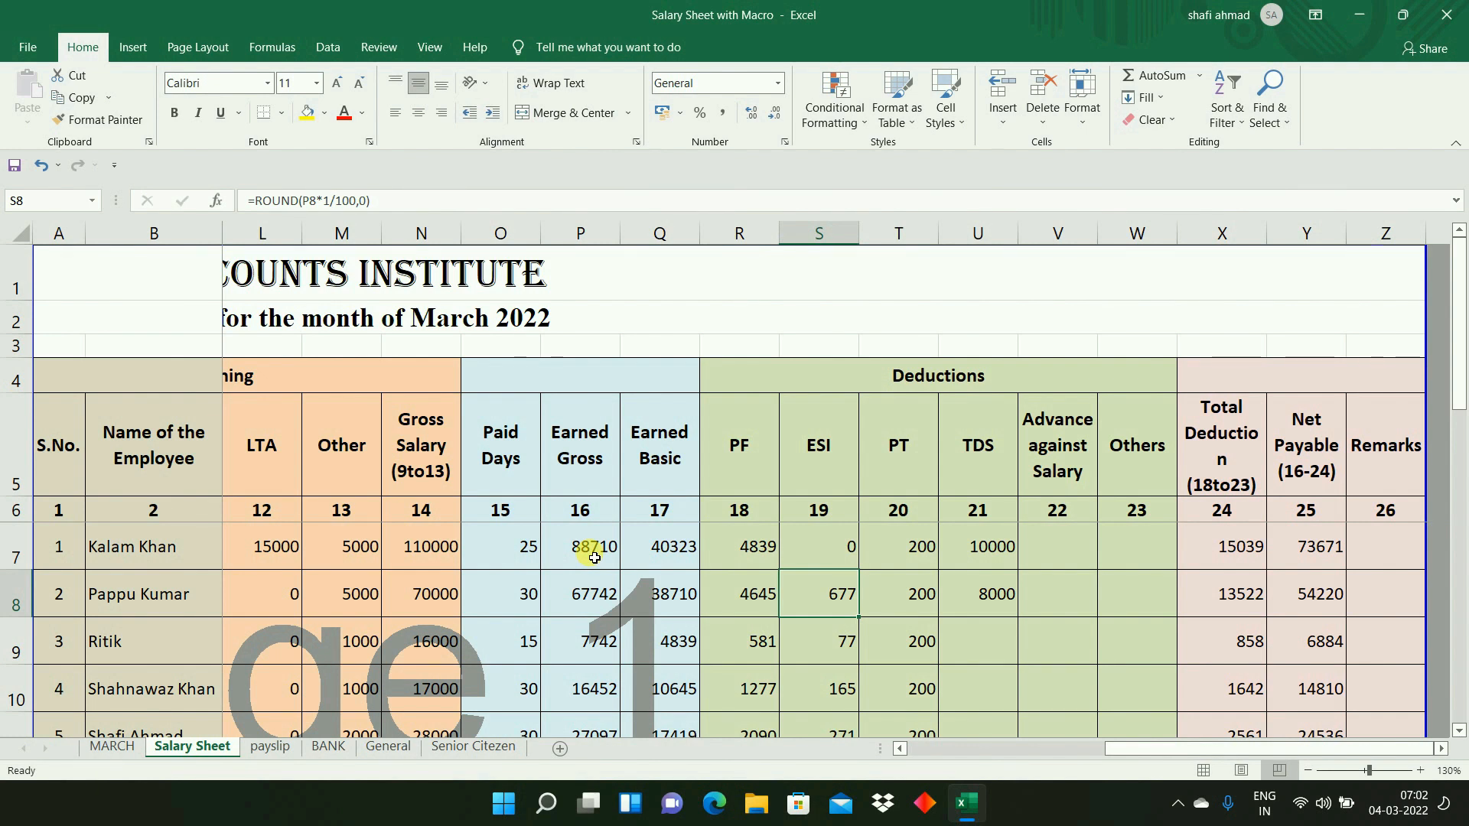
key(Left)
key(Up)
key(F2)
key(Return)
key(Down)
key(Down)
key(Down)
key(Down)
key(Down)
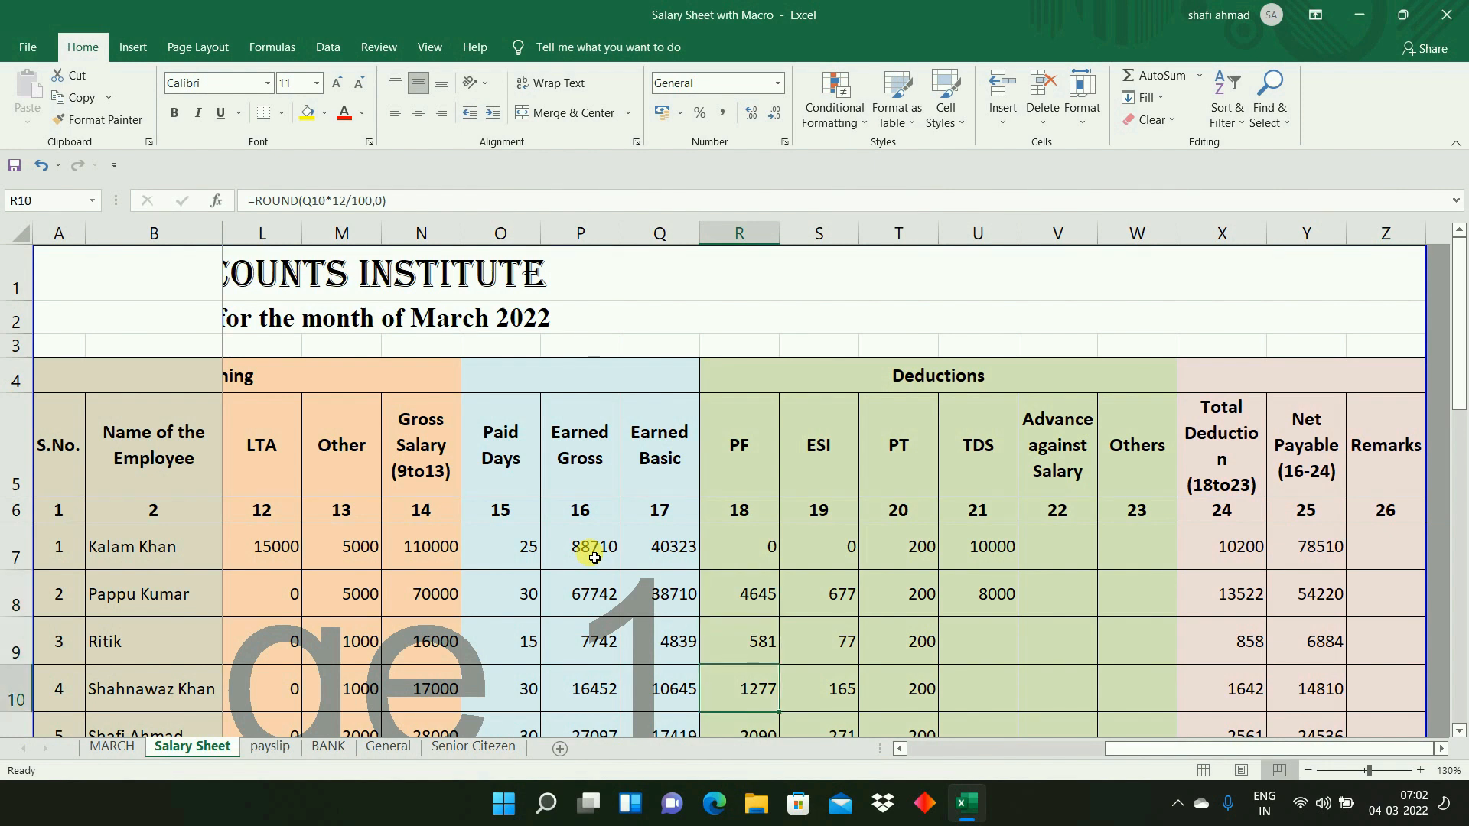
- Examine the PF and ESI formulas in columns R and S down the employee rows
key(Up)
key(Up)
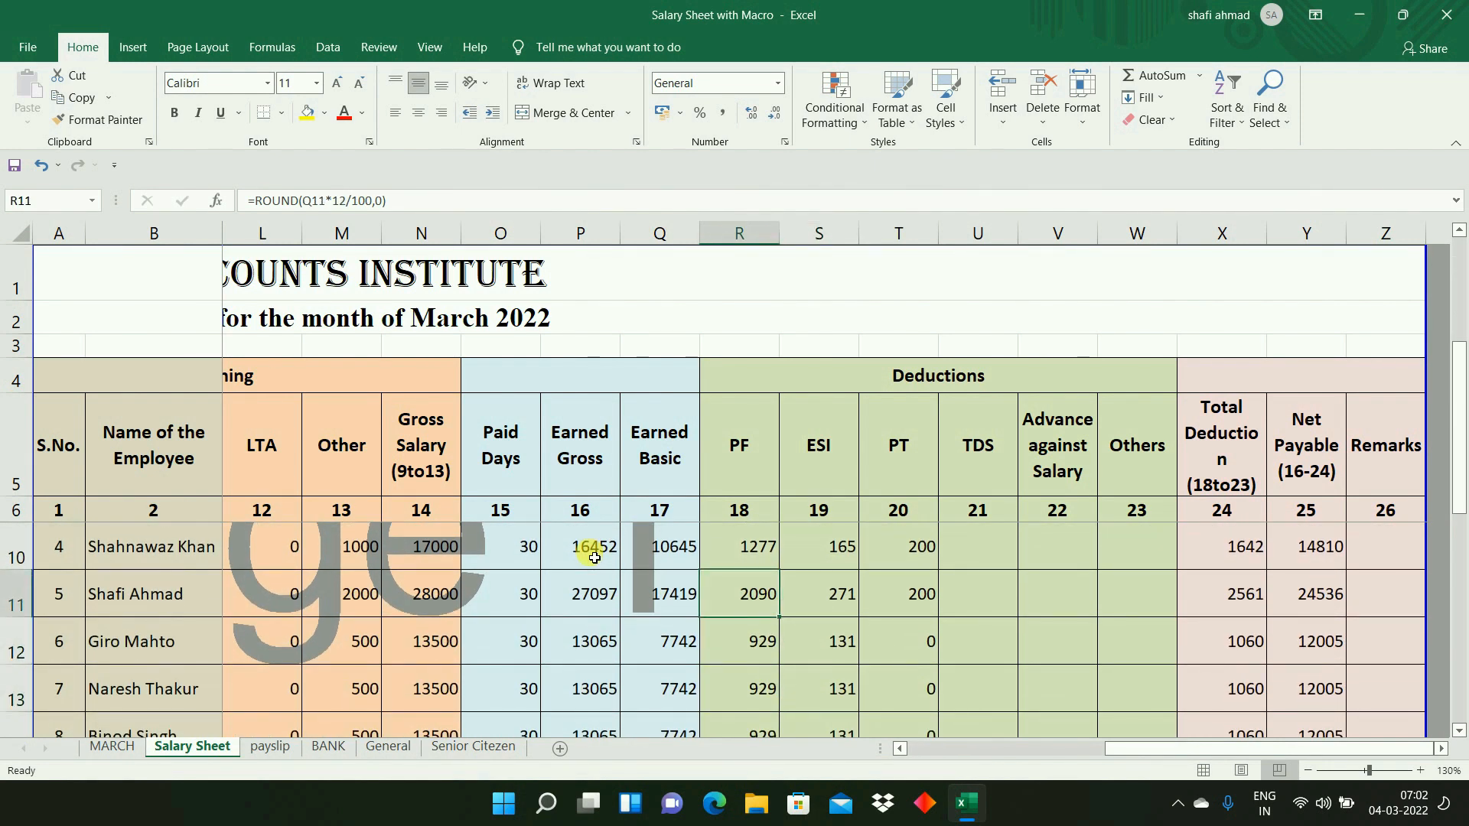
key(Right)
key(Left)
key(Down)
key(Down)
key(Down)
key(Down)
key(Down)
key(Down)
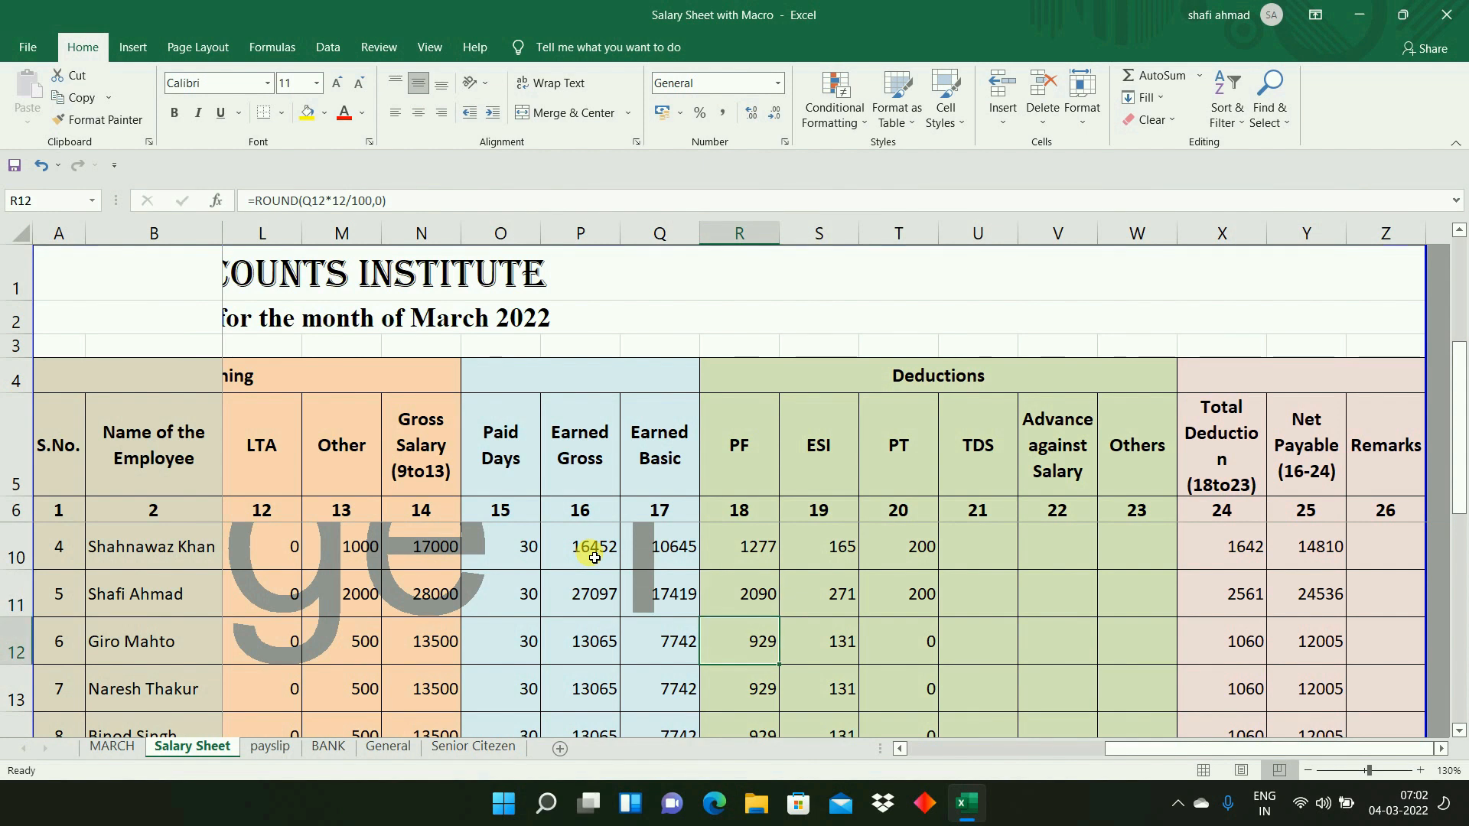
key(Right)
key(Down)
key(Up)
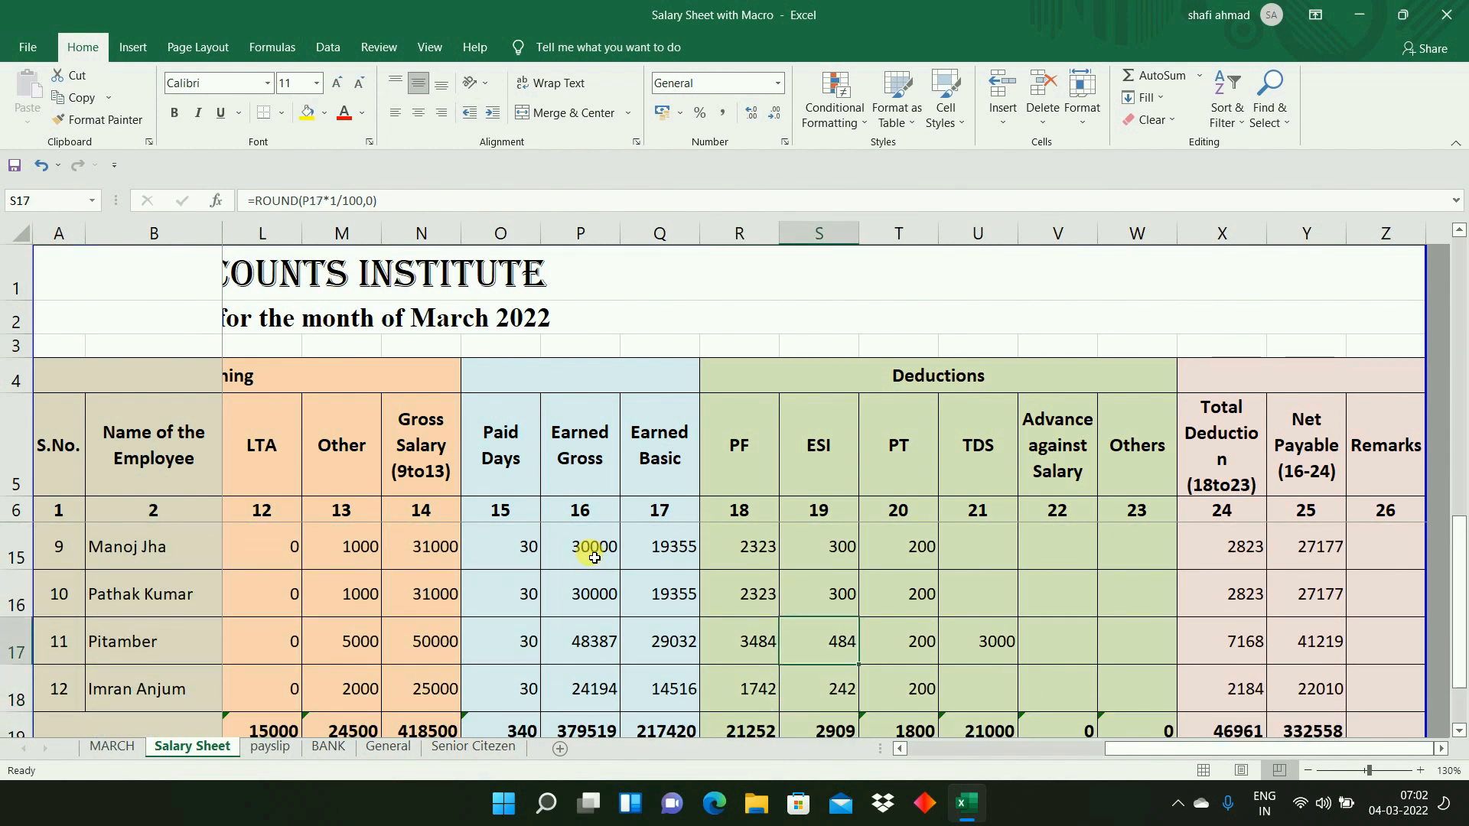
key(ctrl+Up)
key(Down)
key(Down)
key(Down)
key(Up)
key(Down)
key(Up)
- Review the PT amounts in column T for all employees and the first employee's TDS amount in U7
key(Right)
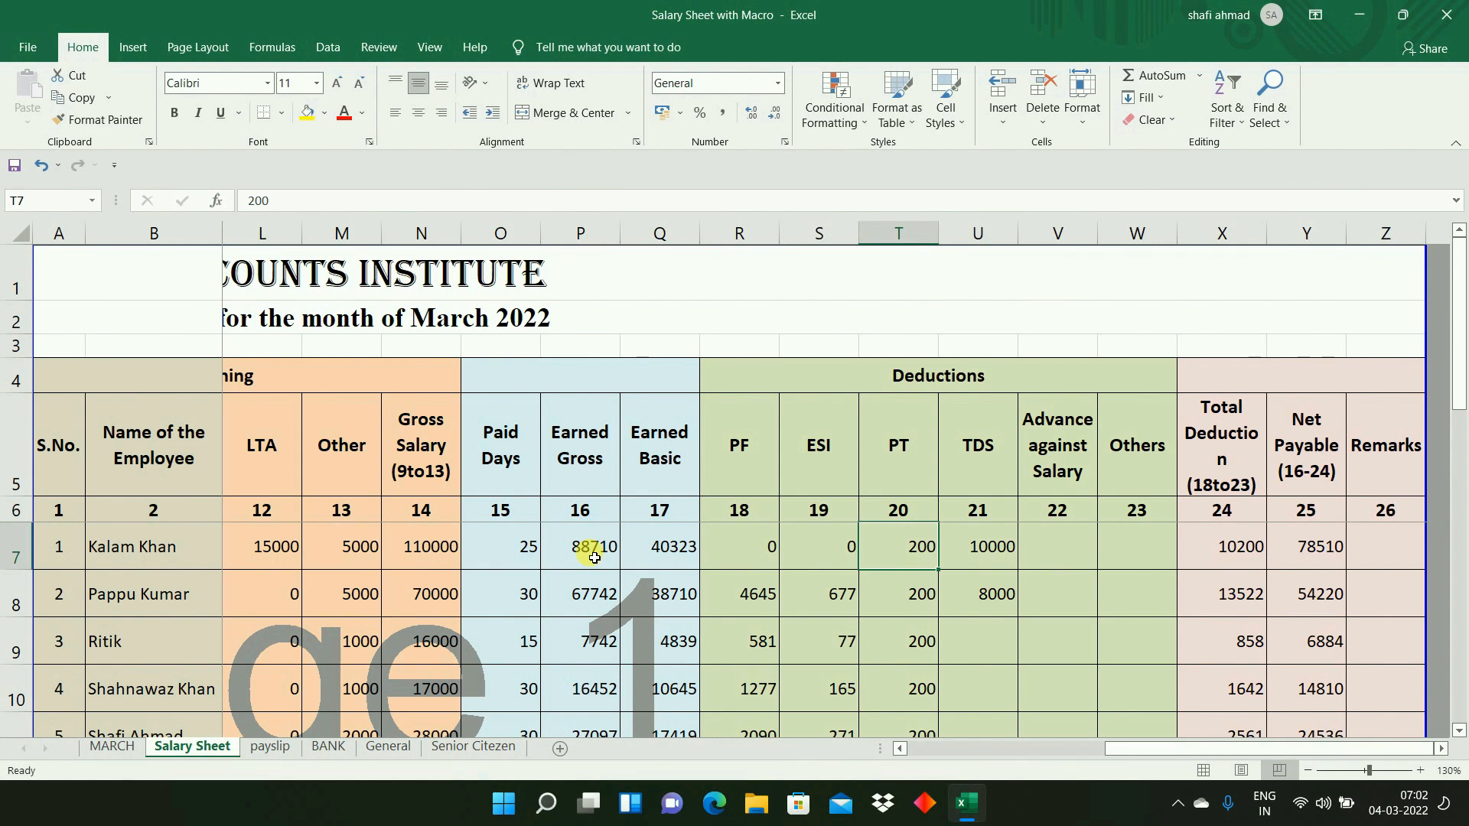
key(Right)
key(Left)
key(shift+Down)
key(shift+Down)
key(shift+Down)
key(shift+Down)
key(shift+Down)
key(shift+Down)
key(shift+Down)
key(shift+Down)
key(shift+Down)
key(shift+Down)
key(shift+Down)
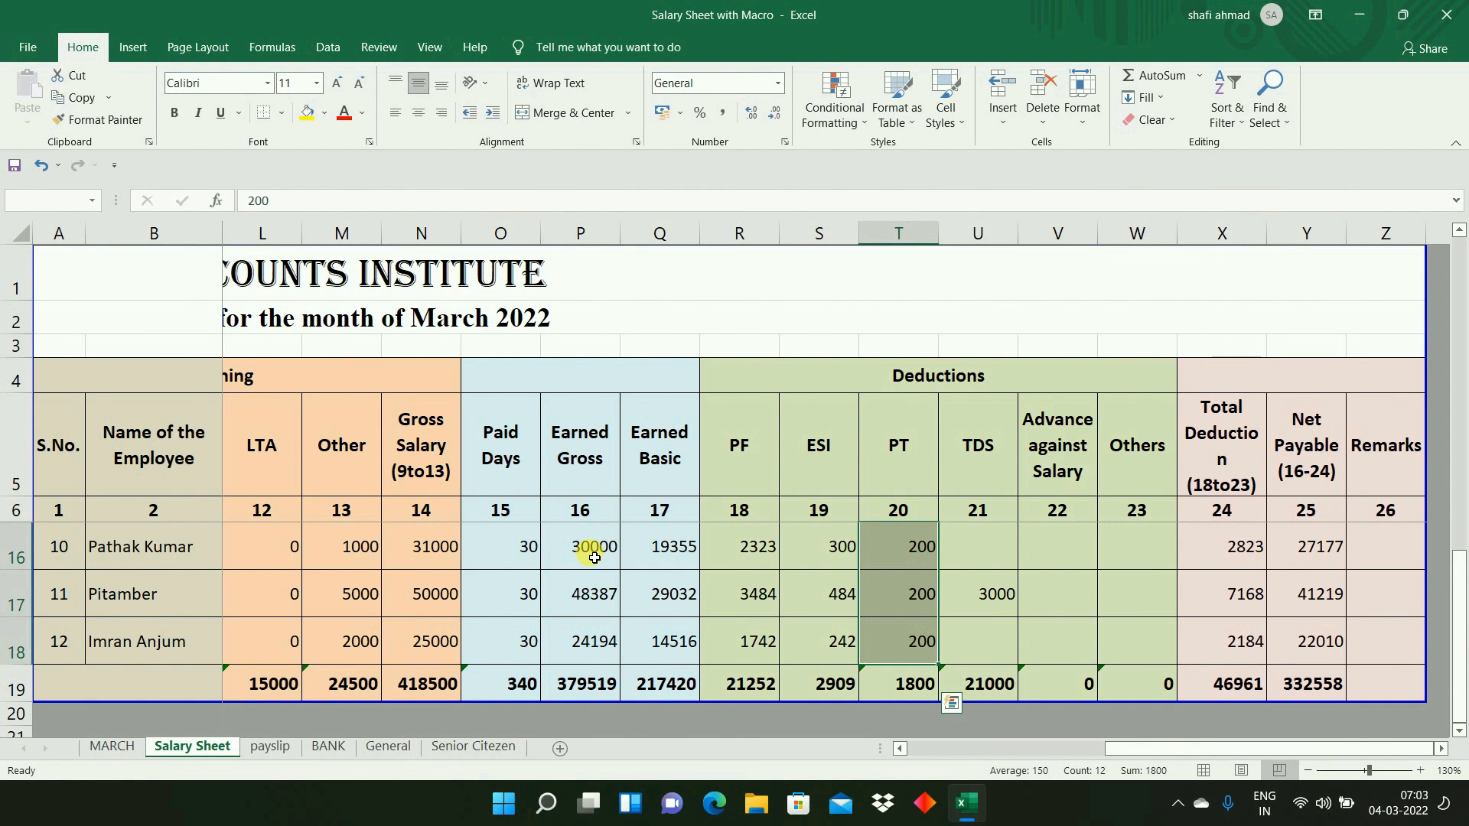
key(ctrl+Up)
key(Down)
key(Down)
key(Down)
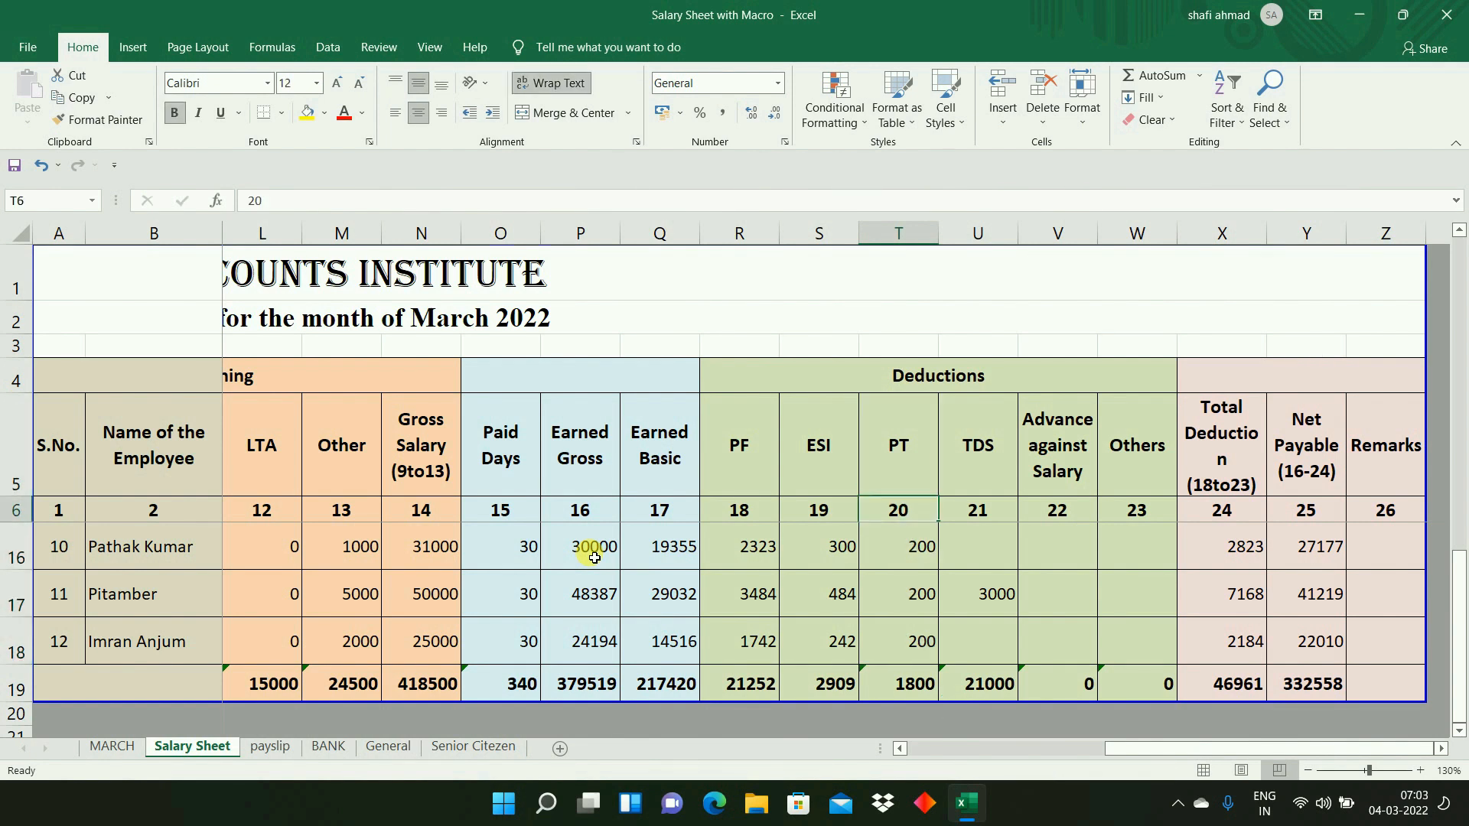
key(Up)
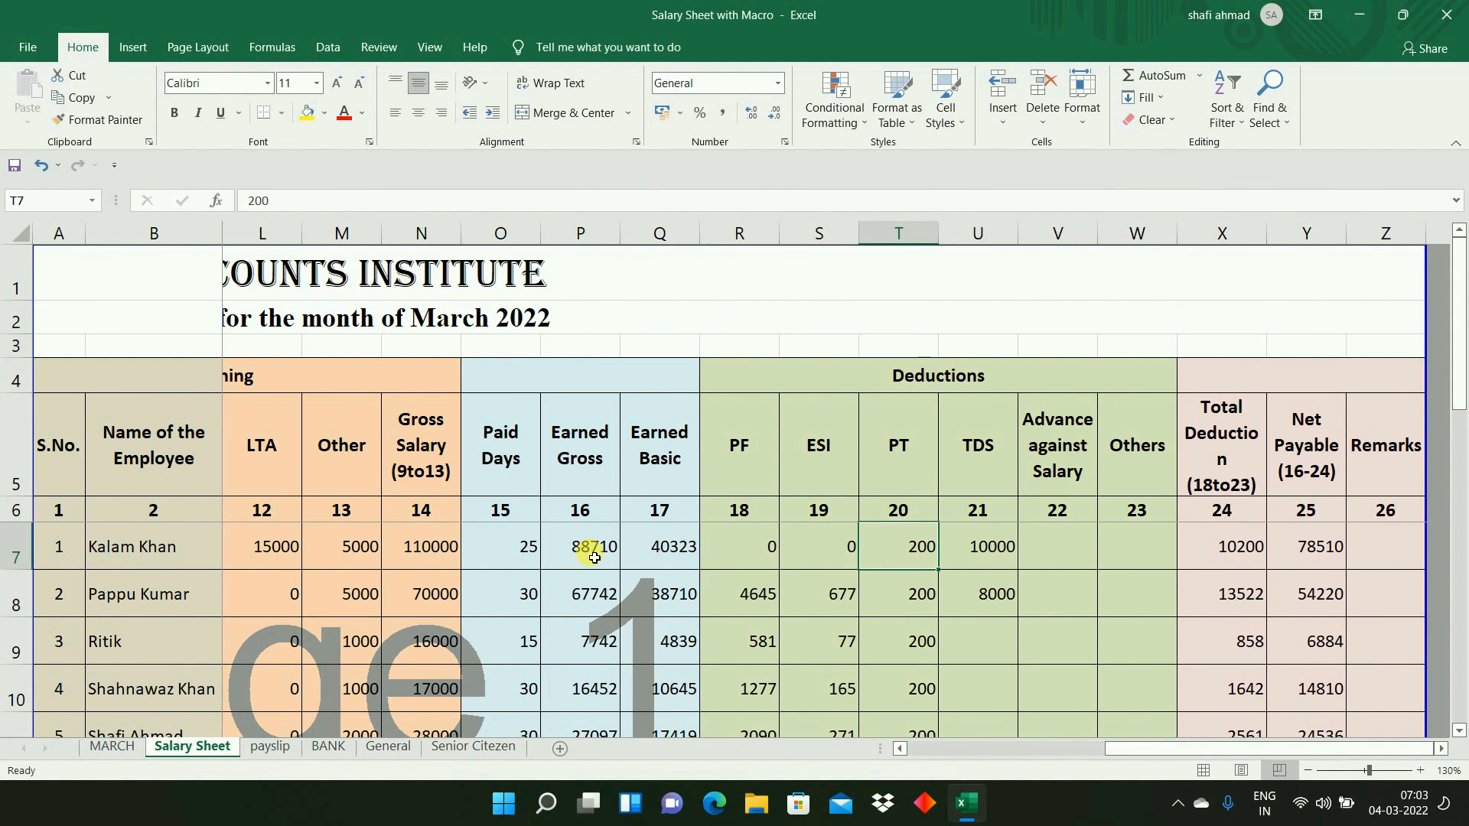
key(Right)
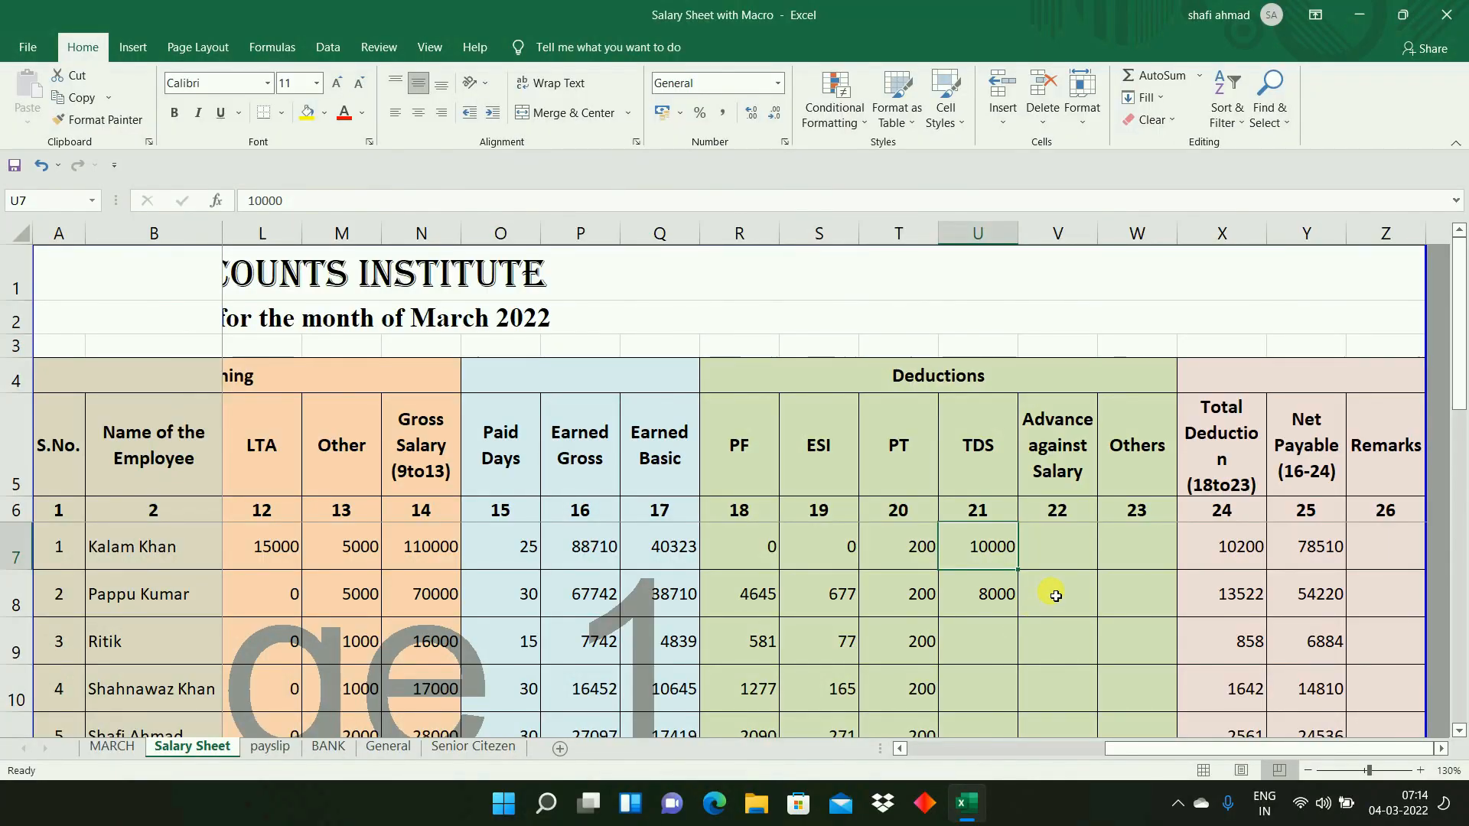
- Enter 5000 as the first employee's Advance against Salary in V7
click(1079, 537)
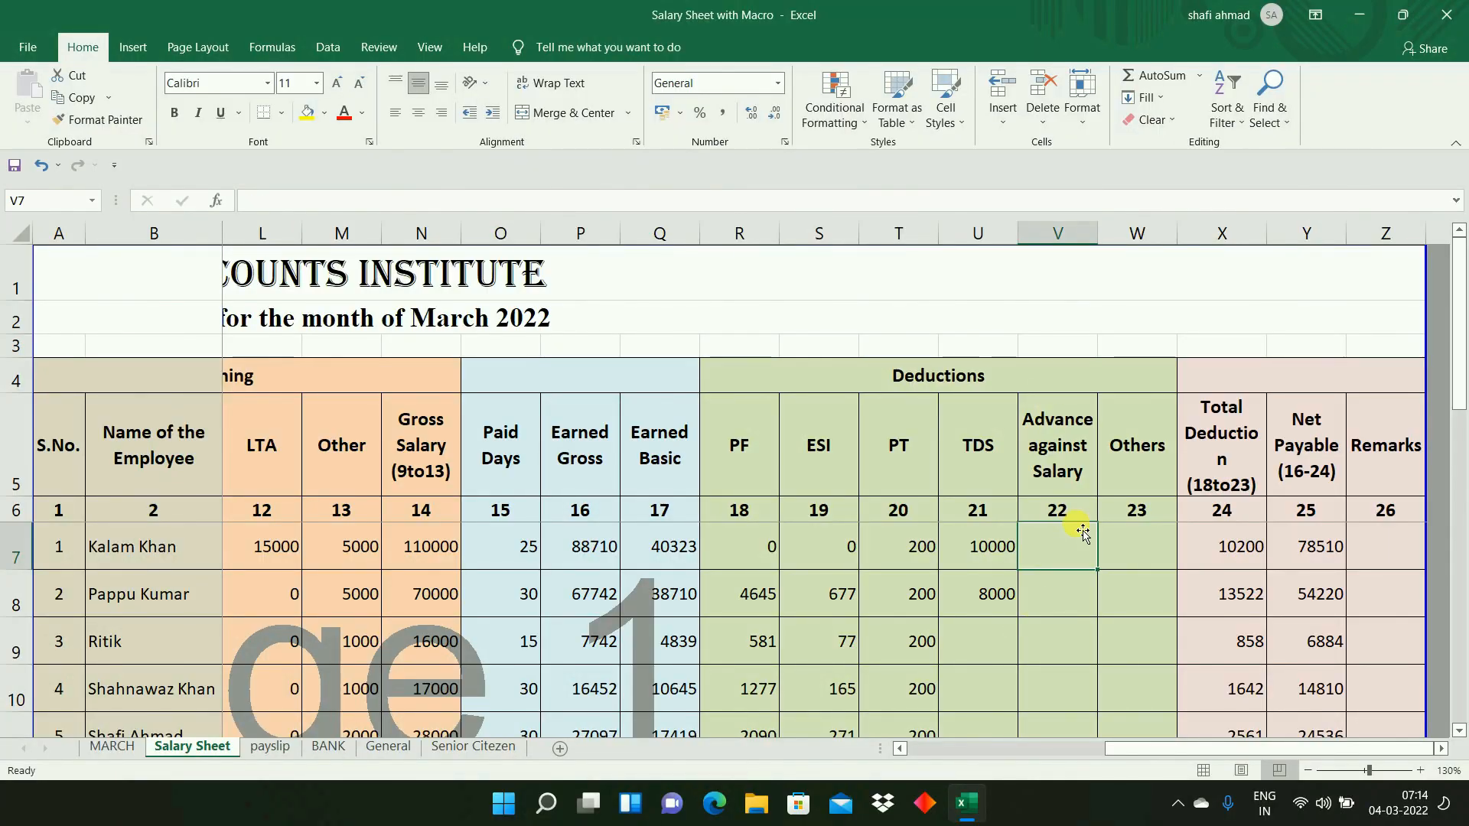
click(1083, 593)
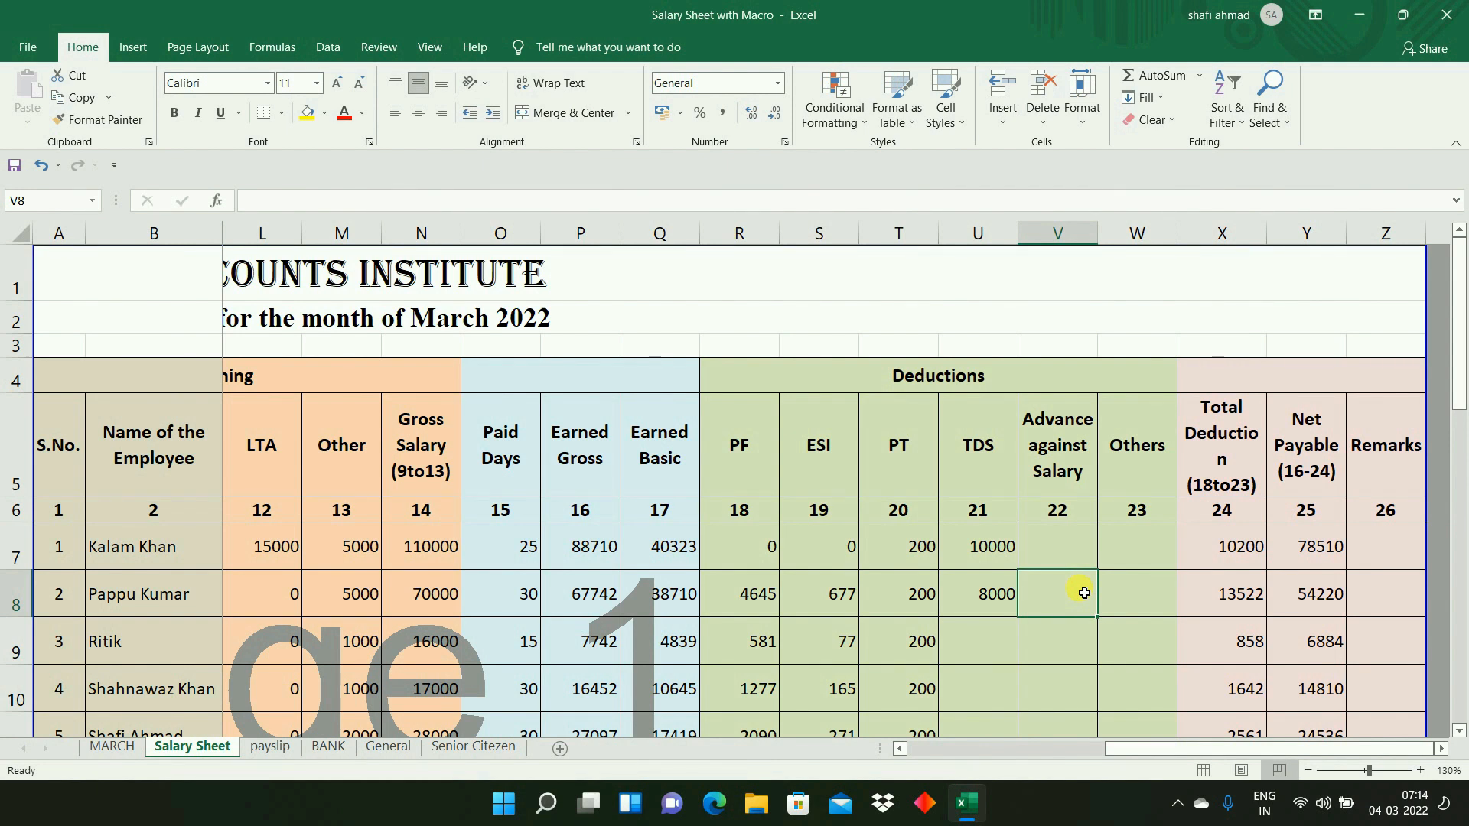
click(1057, 542)
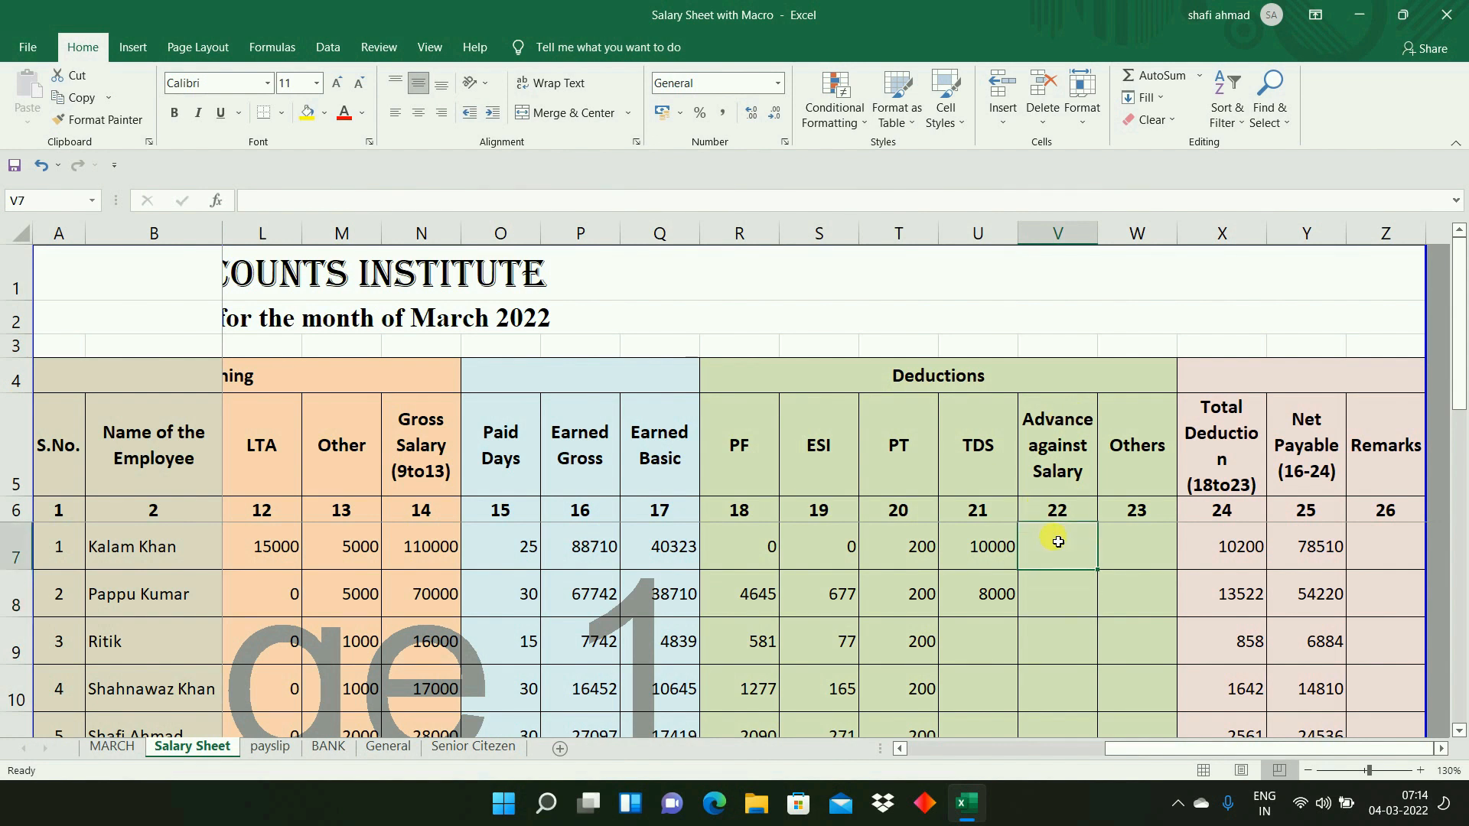
text(5000)
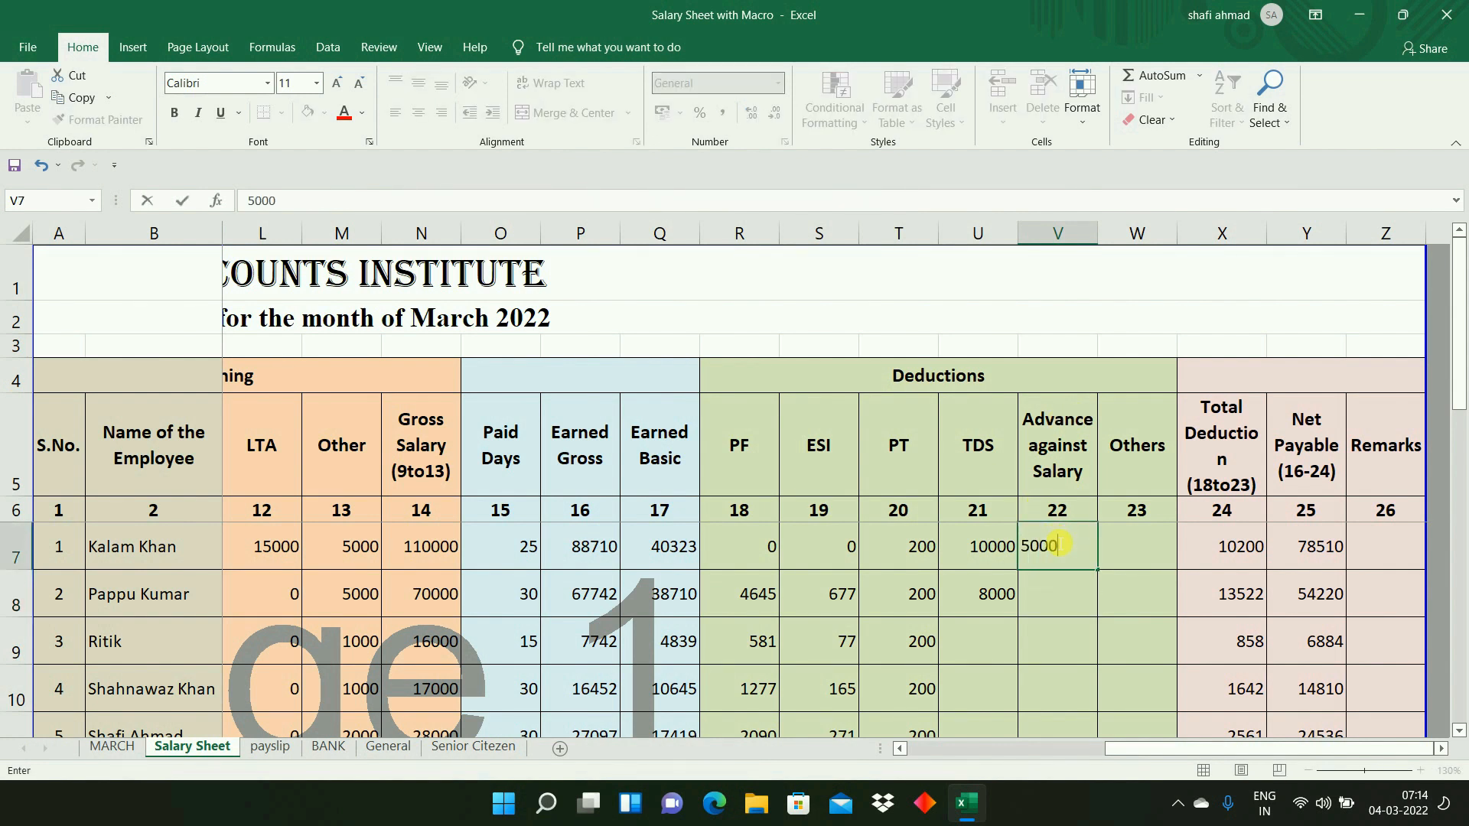
key(Tab)
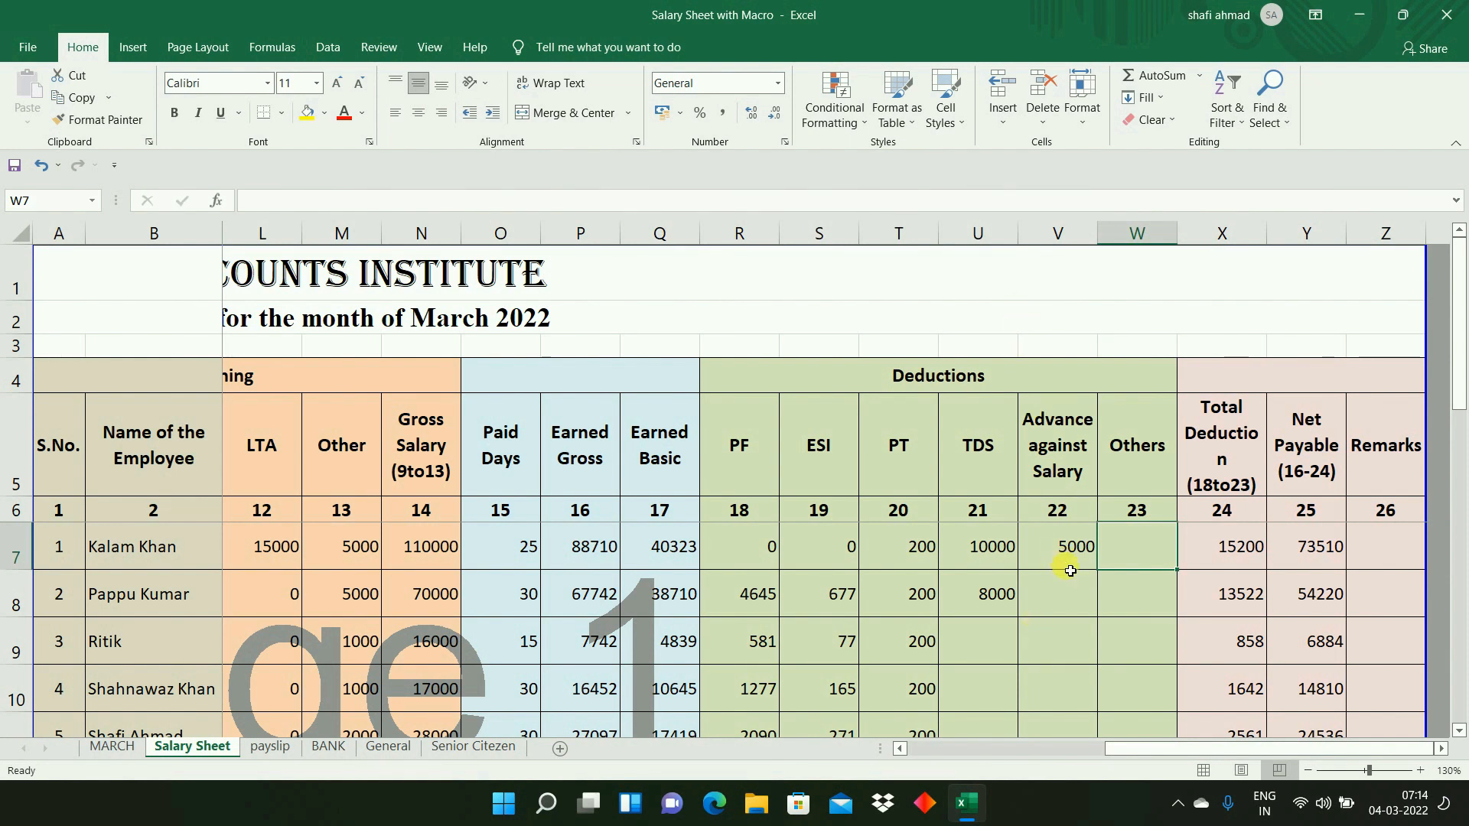
- Inspect the first employee's Total Deduction formula in X7, Net Payable formula in Y7 and advance in V7
double_click(1235, 560)
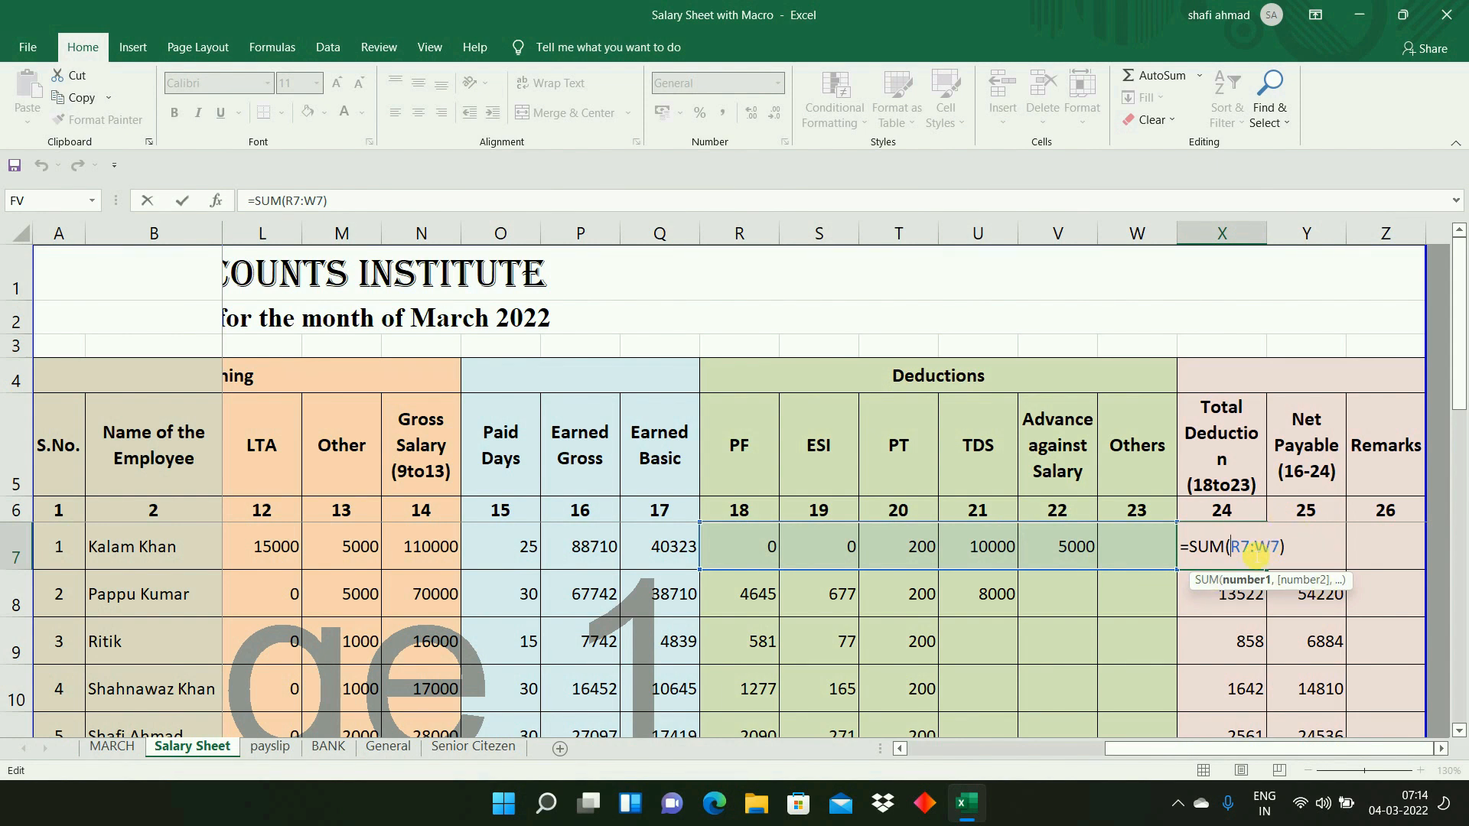
key(ctrl+Return)
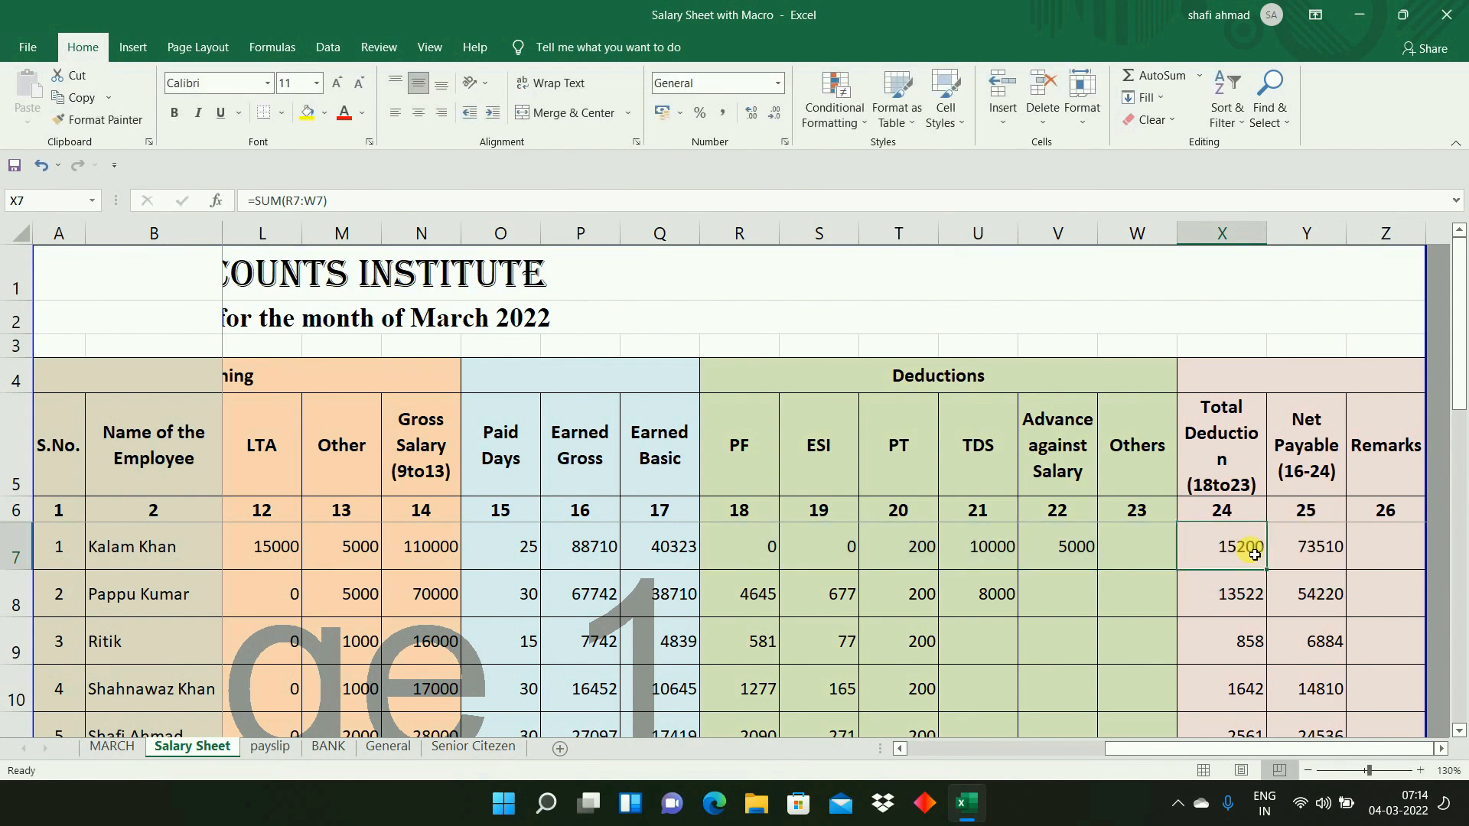
double_click(1312, 561)
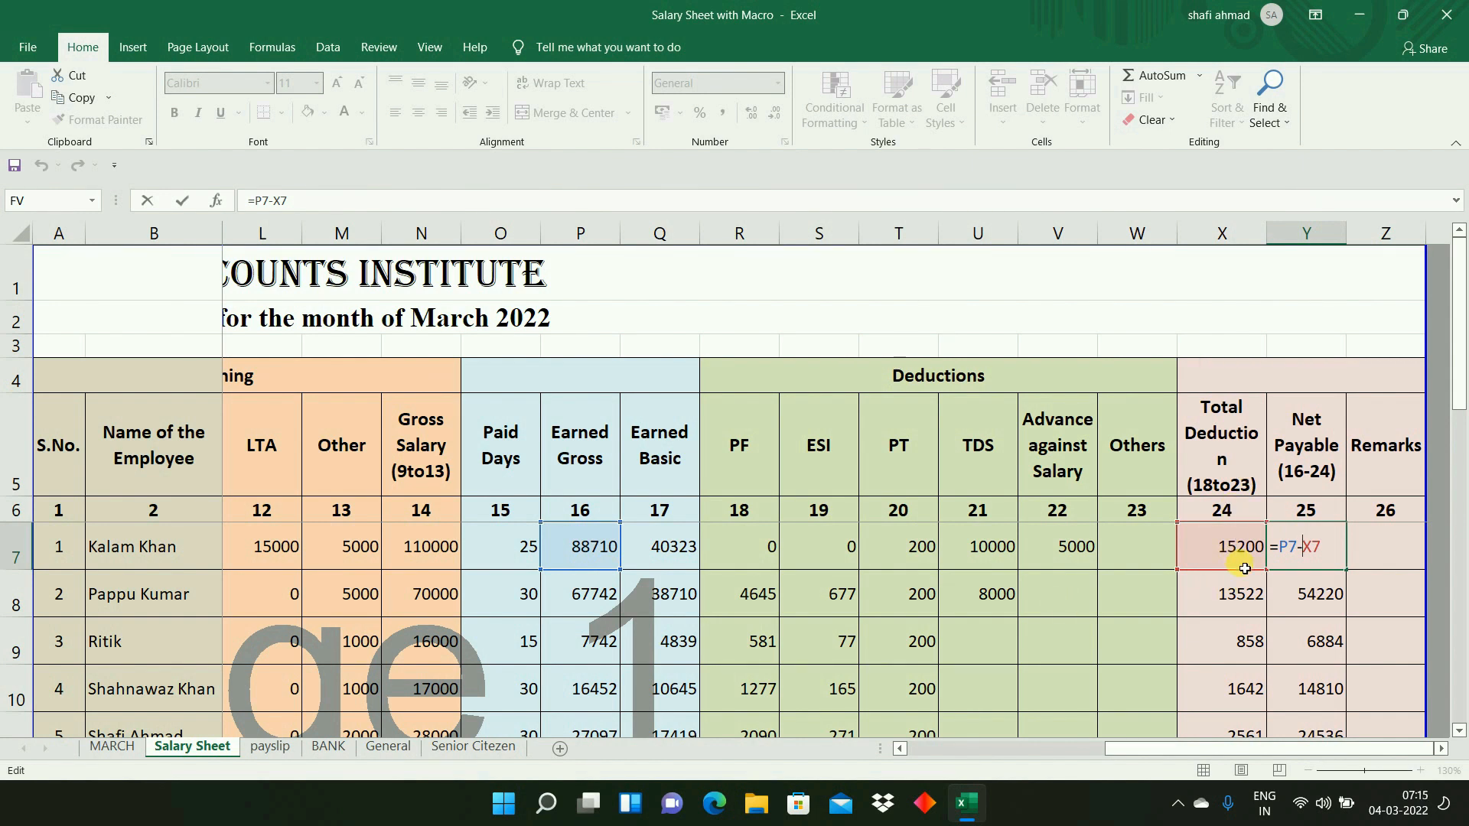
key(Tab)
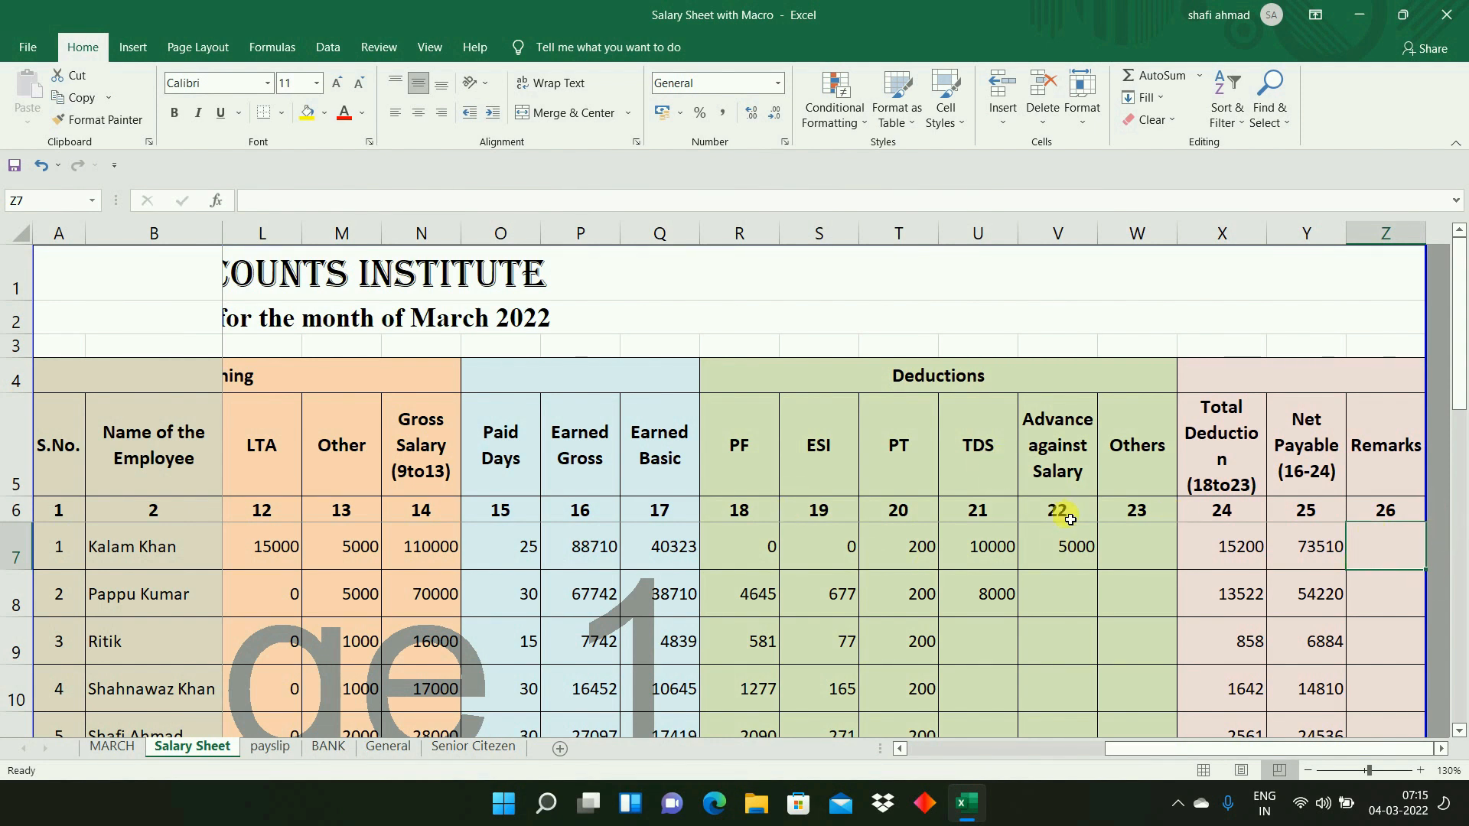
click(1072, 550)
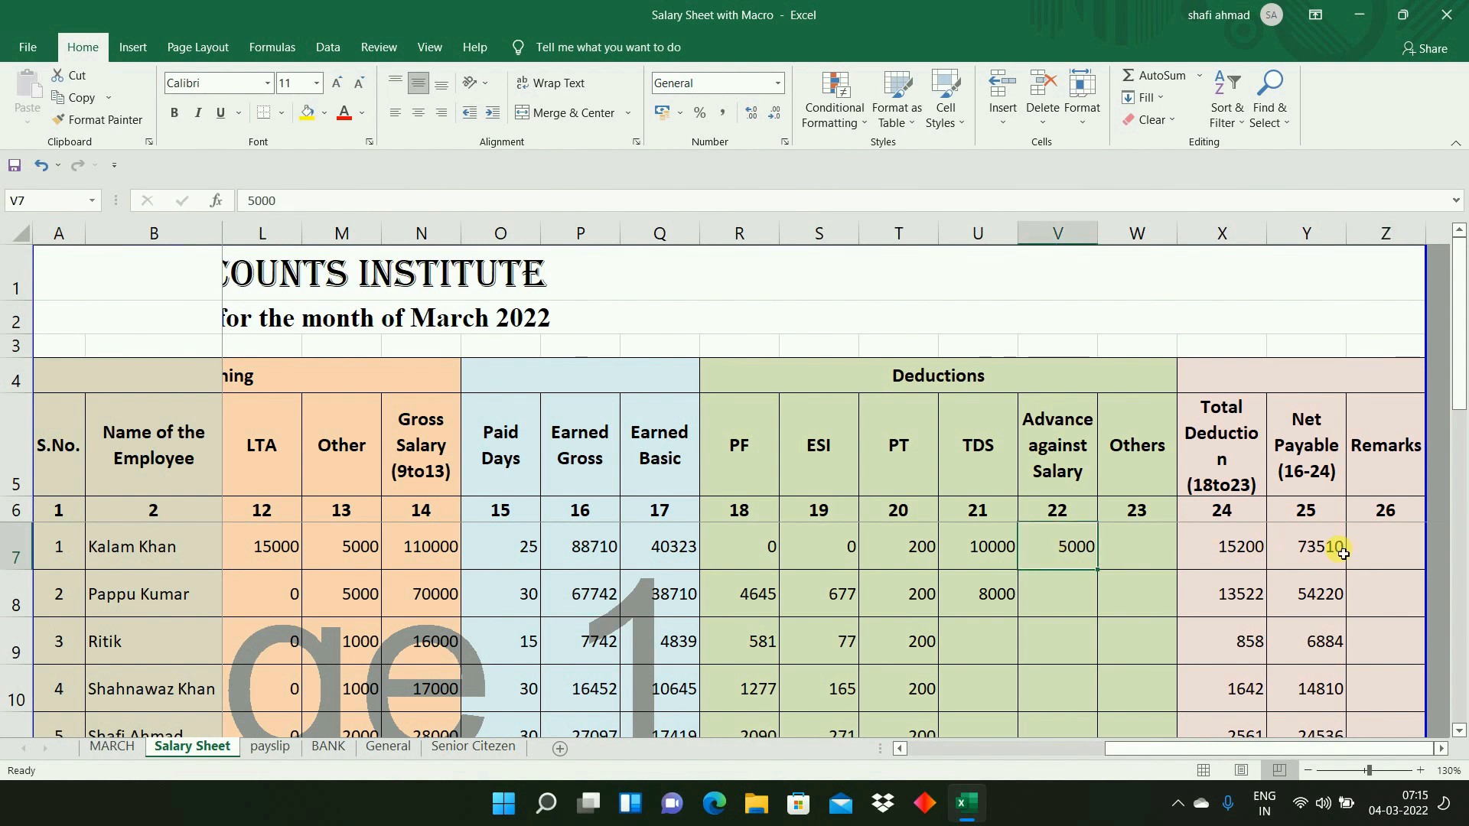
click(1368, 558)
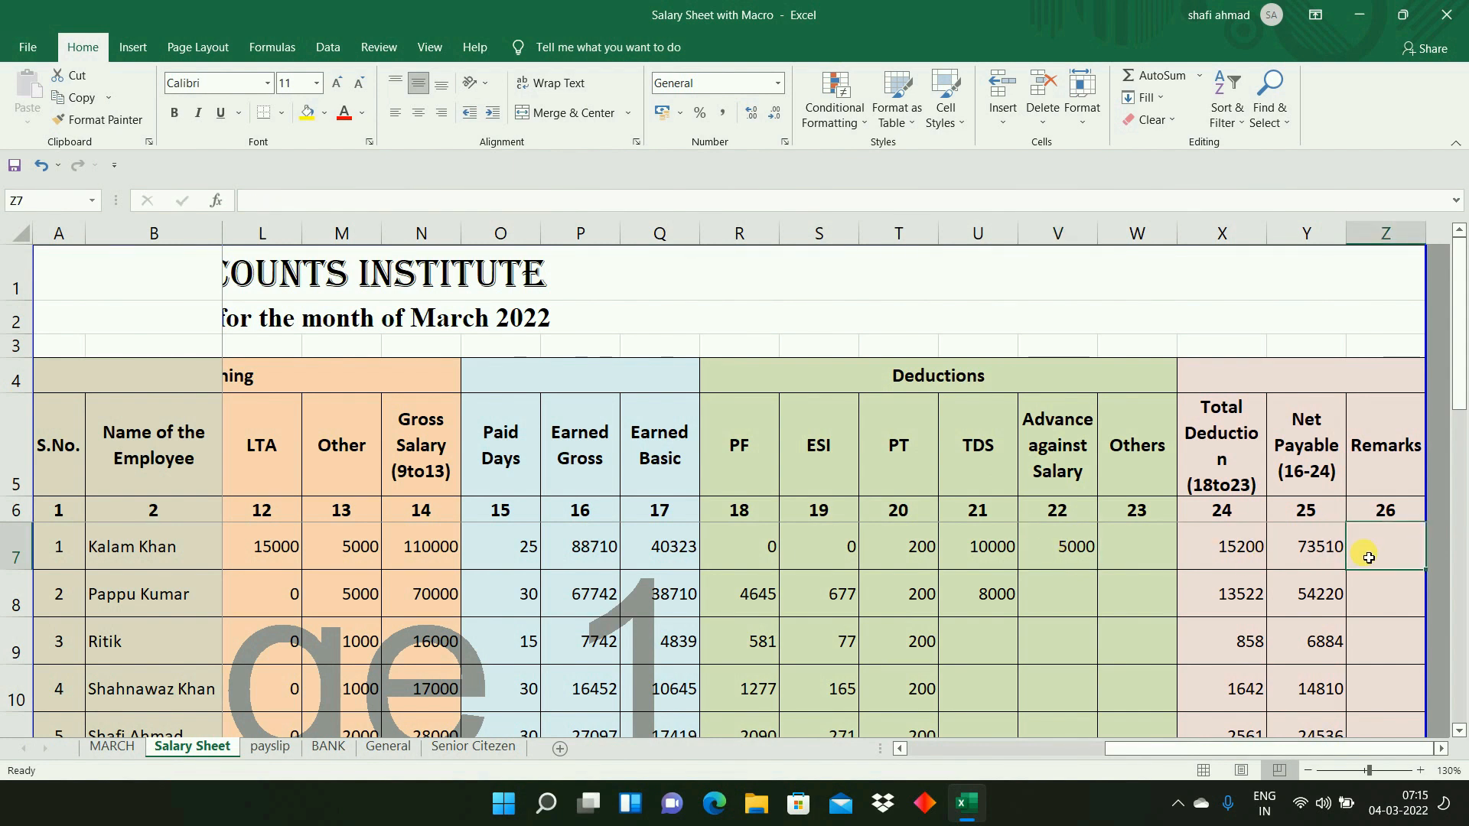
- Fill the Total Deduction and Net Payable formulas from X7:Y7 down through row 9
click(1307, 557)
drag(1227, 548, 1365, 660)
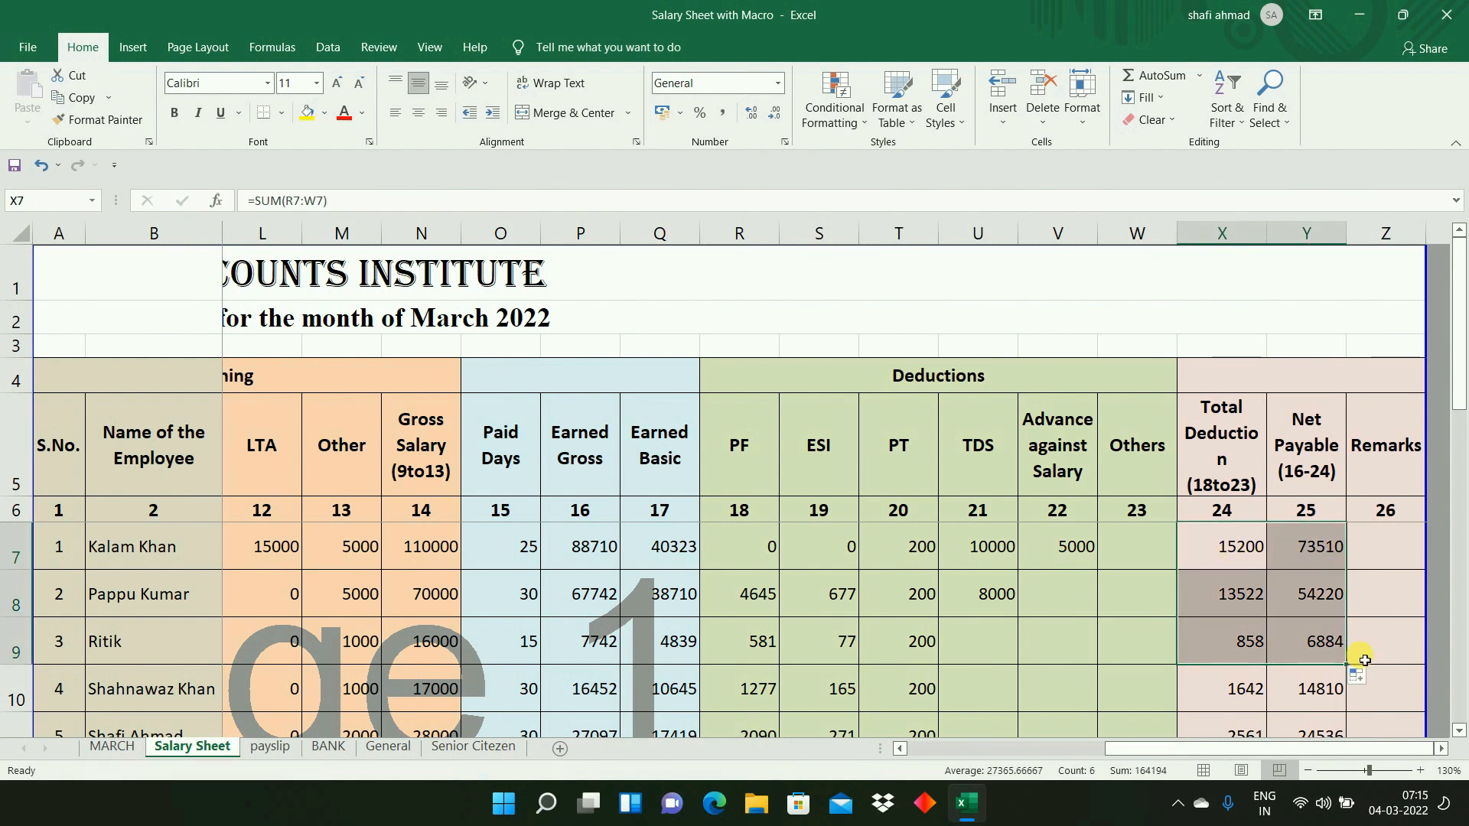
click(1311, 555)
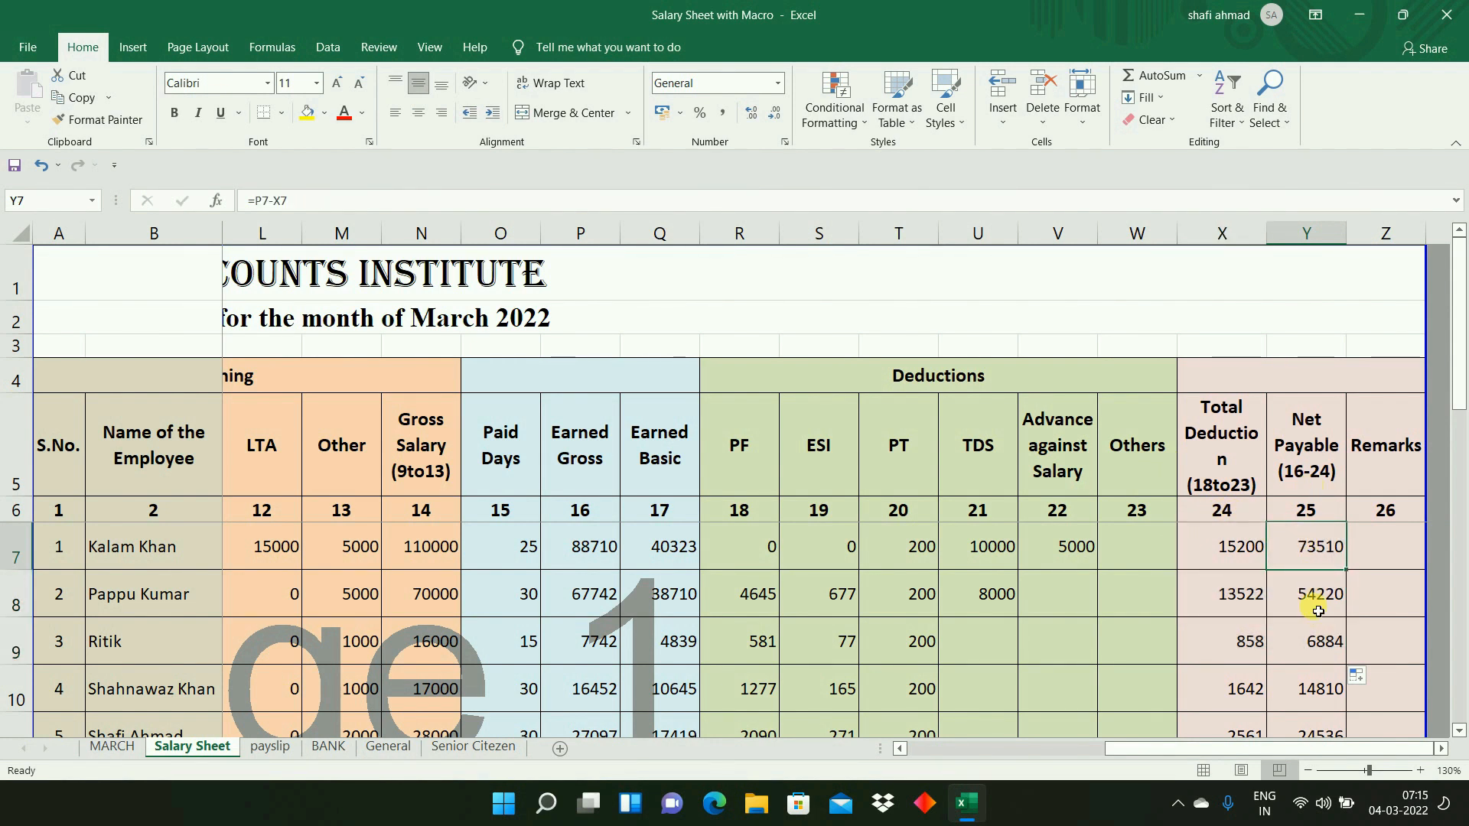
- Compare the Net Payable column on the Salary Sheet with the payment letter and AMOUNT column on the BANK sheet
key(ctrl+Home)
key(Down)
key(Down)
key(Down)
key(Down)
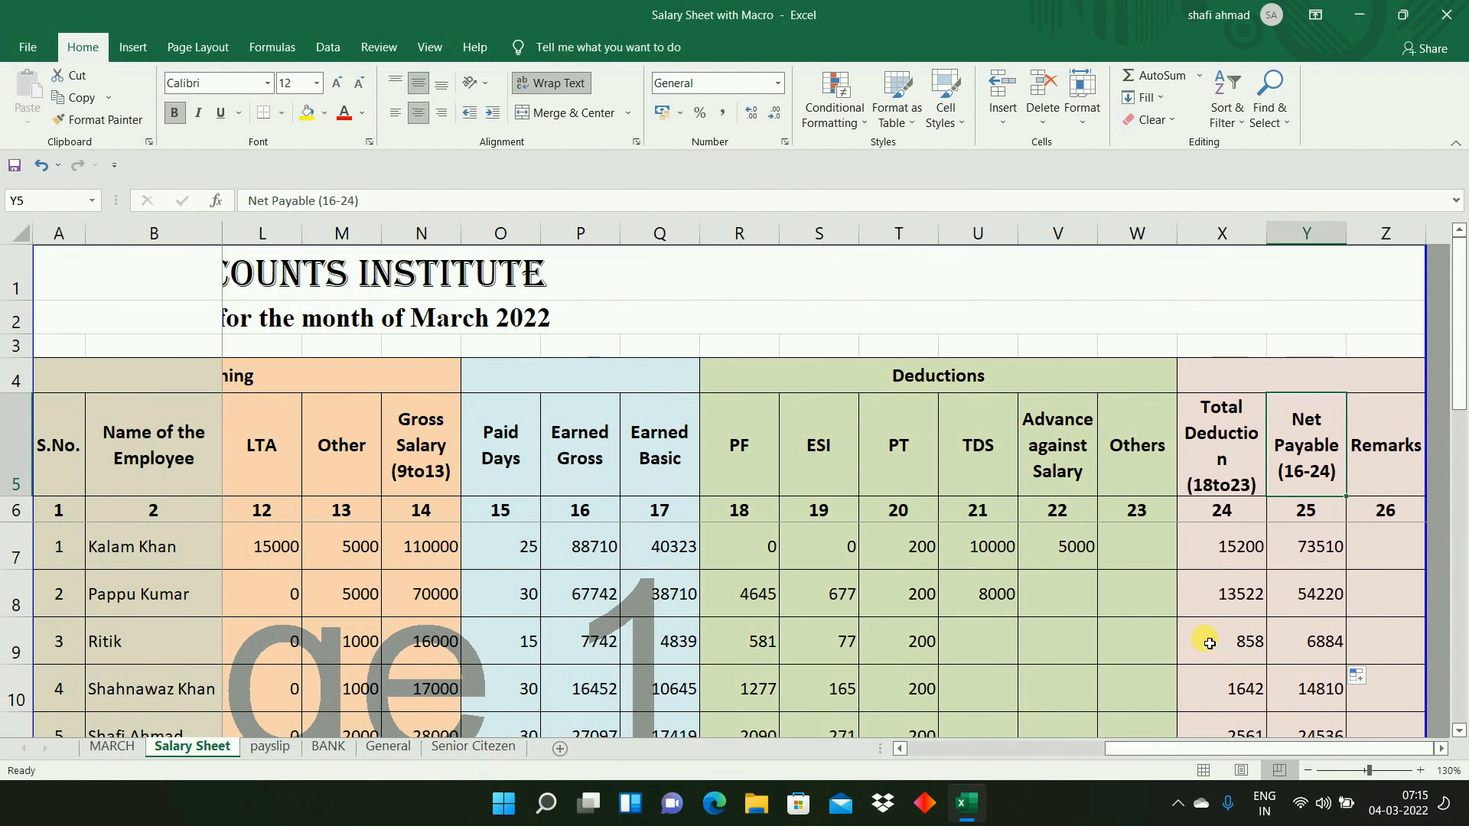
click(328, 747)
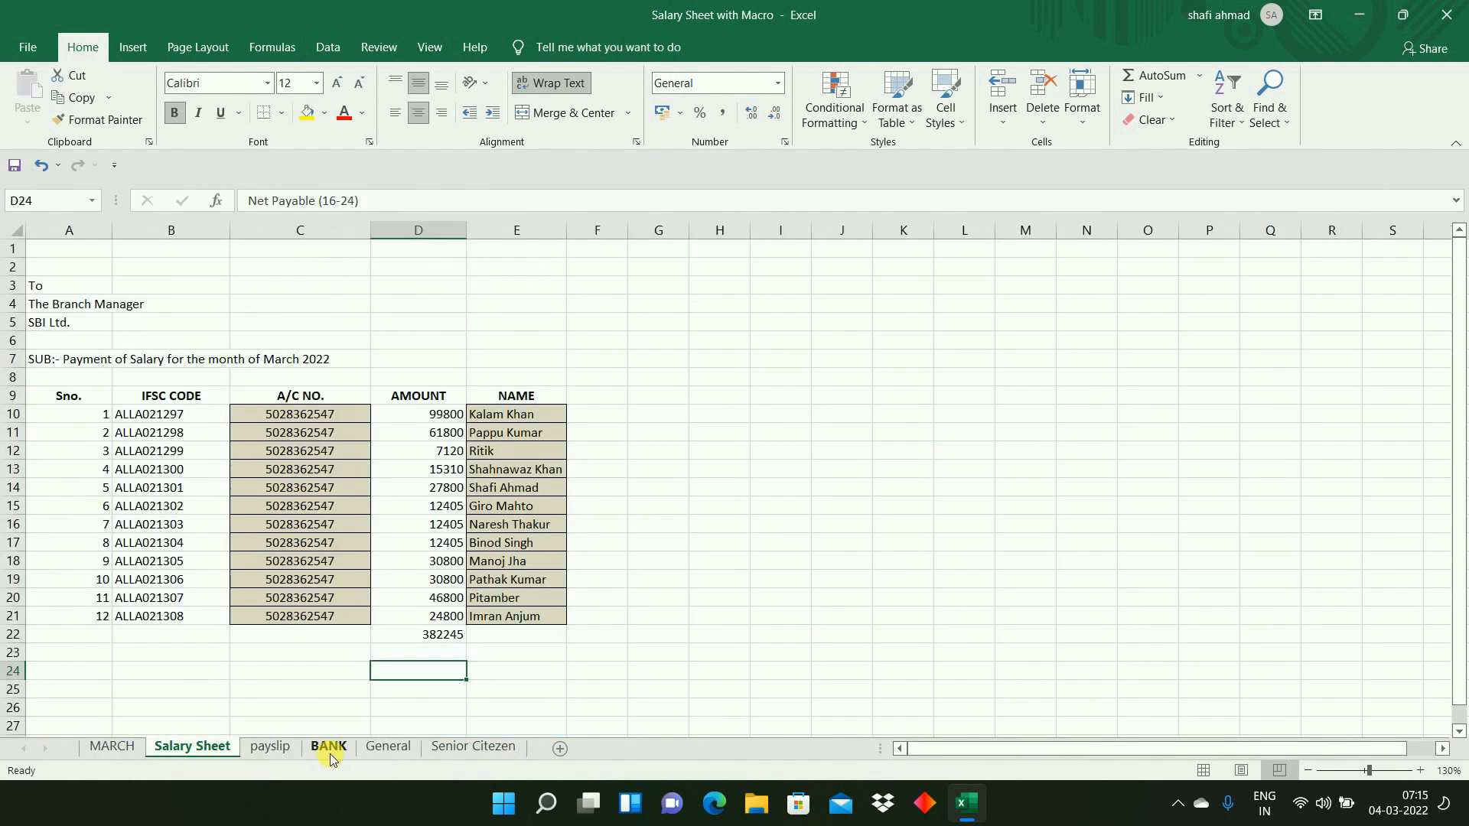
click(300, 472)
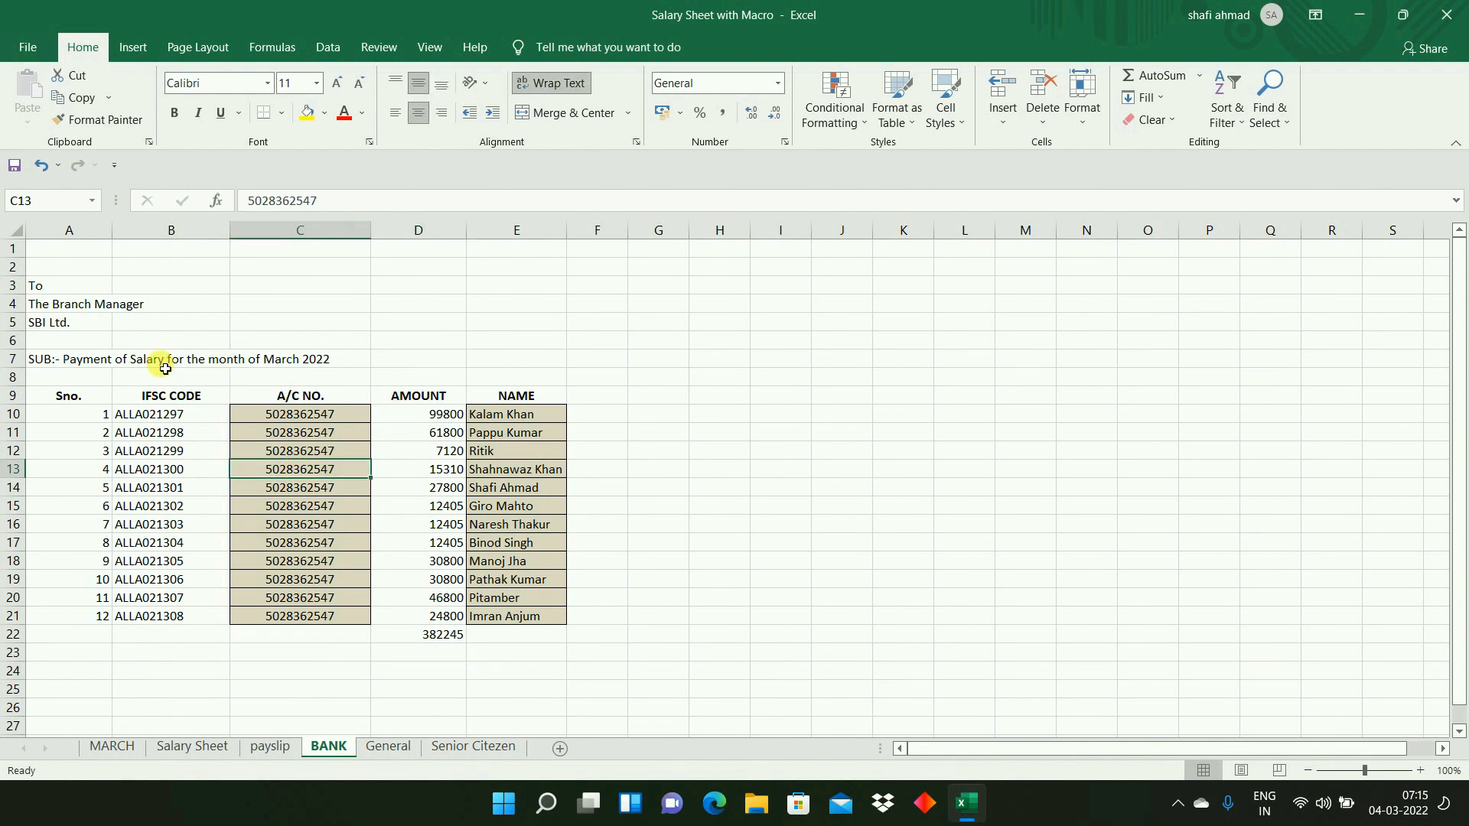
click(84, 275)
click(85, 413)
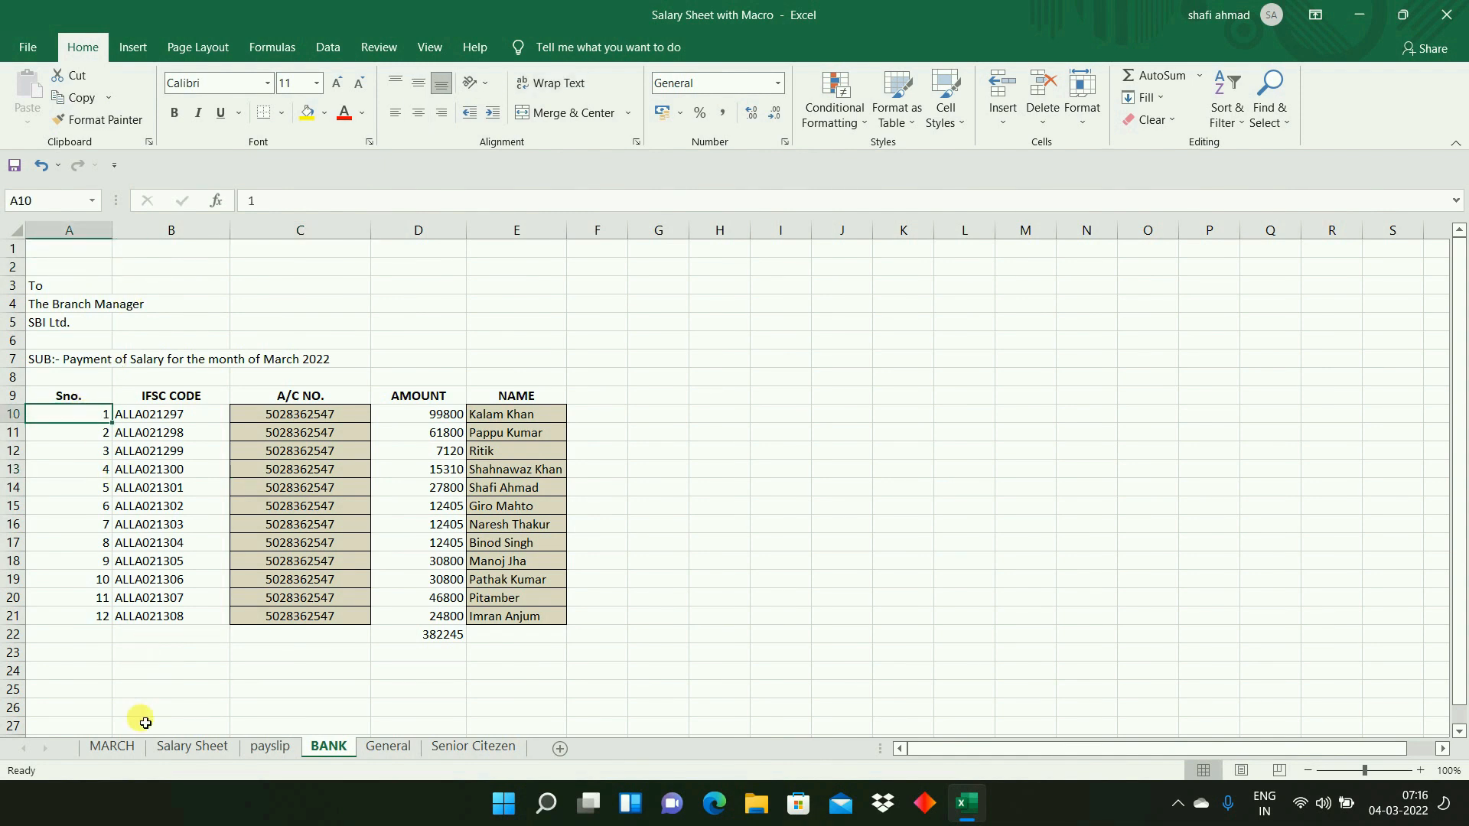
click(176, 747)
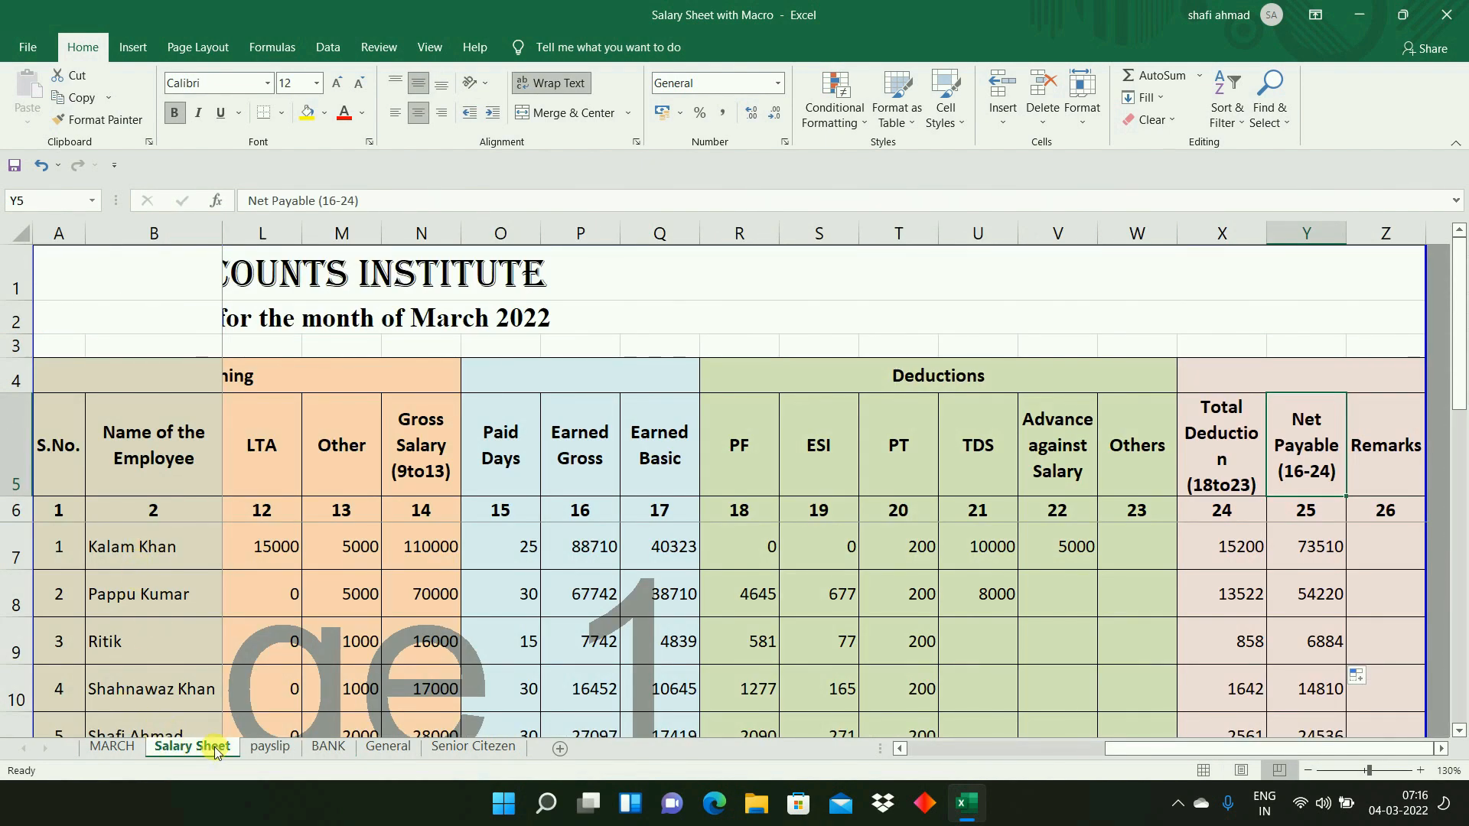
click(325, 748)
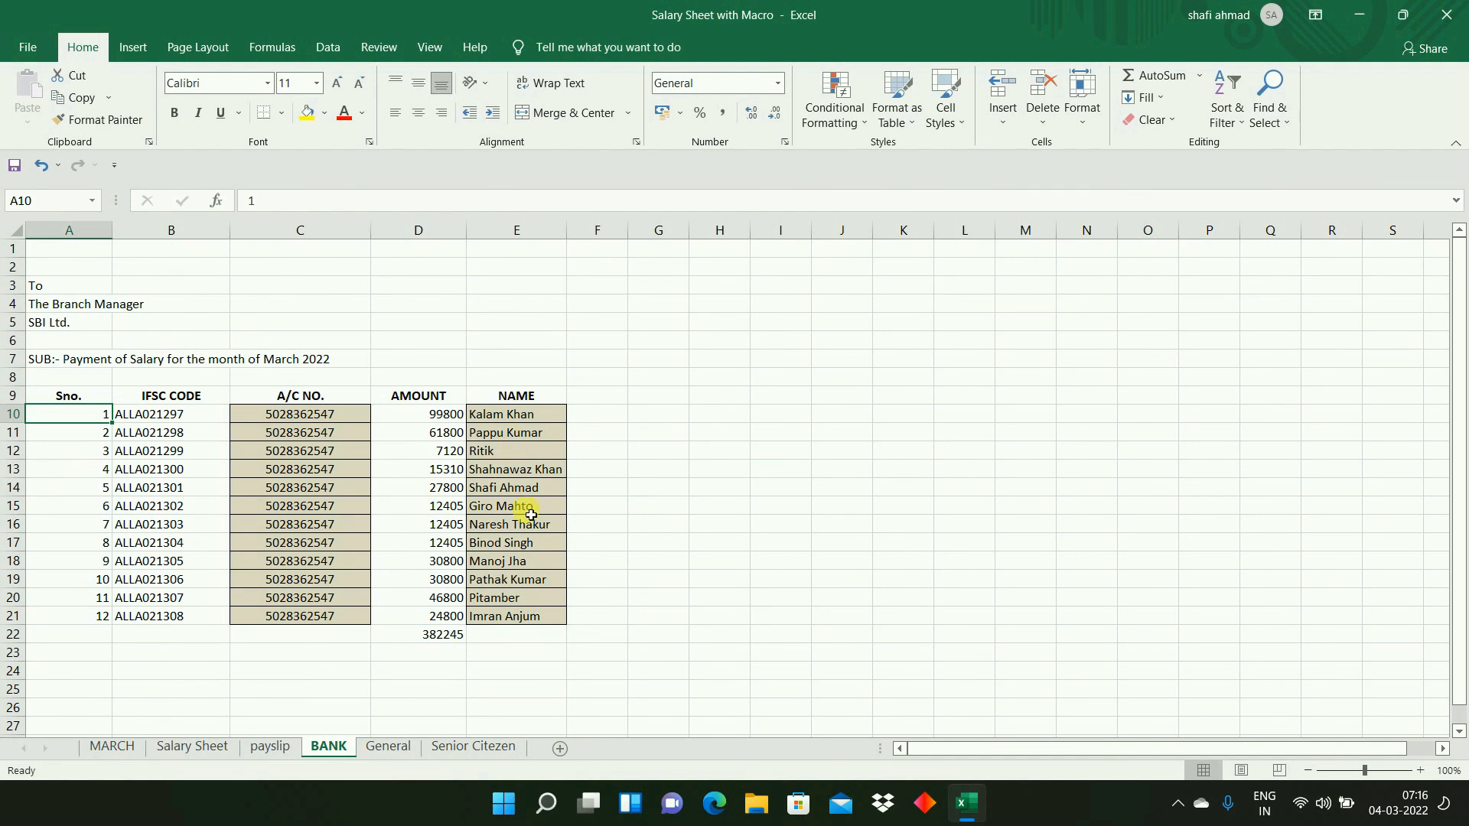
drag(447, 413, 456, 616)
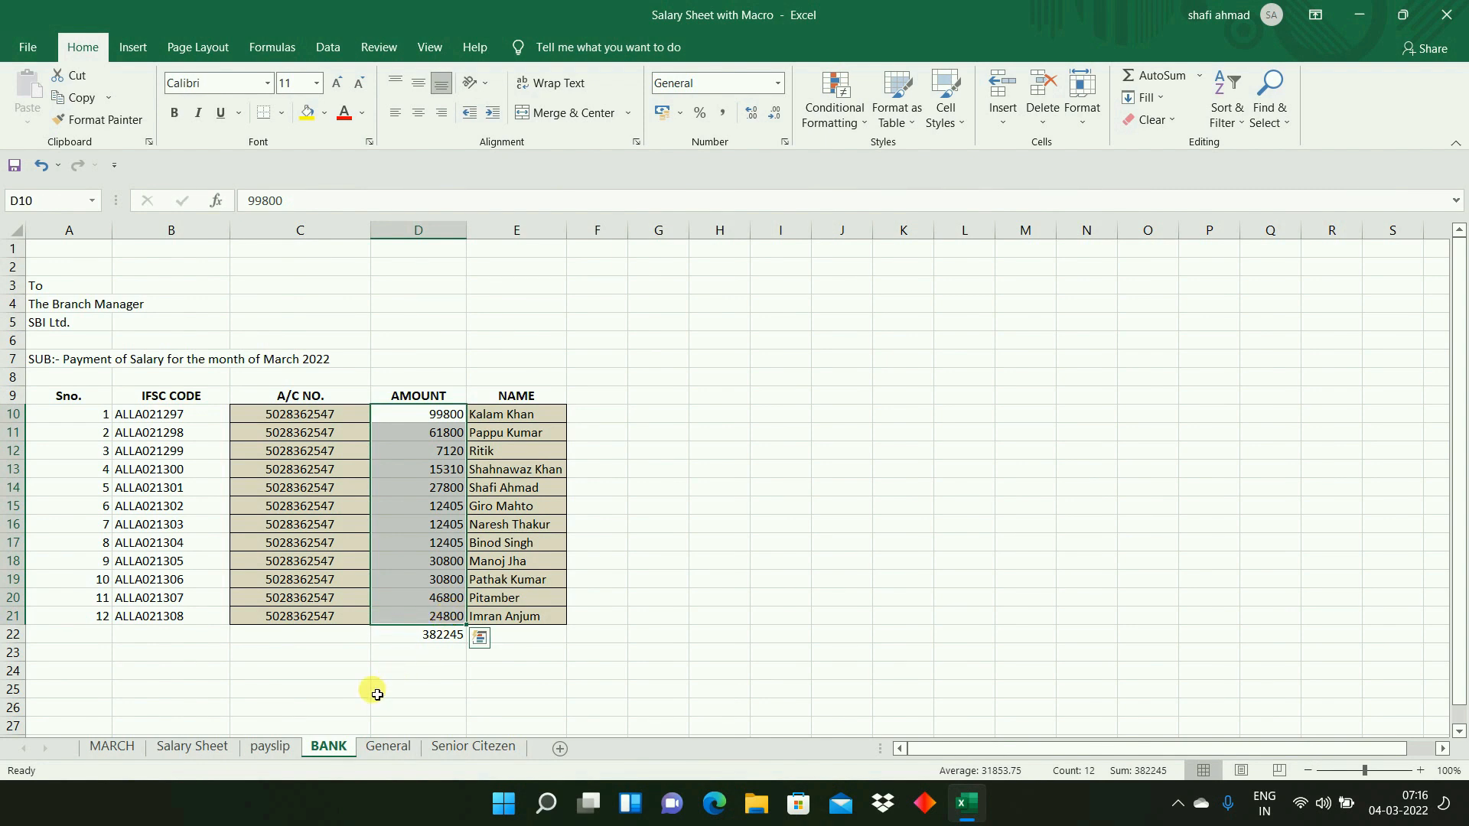
- Copy all twelve employees' Net Payable amounts in Y7:Y18 on the Salary Sheet
click(211, 747)
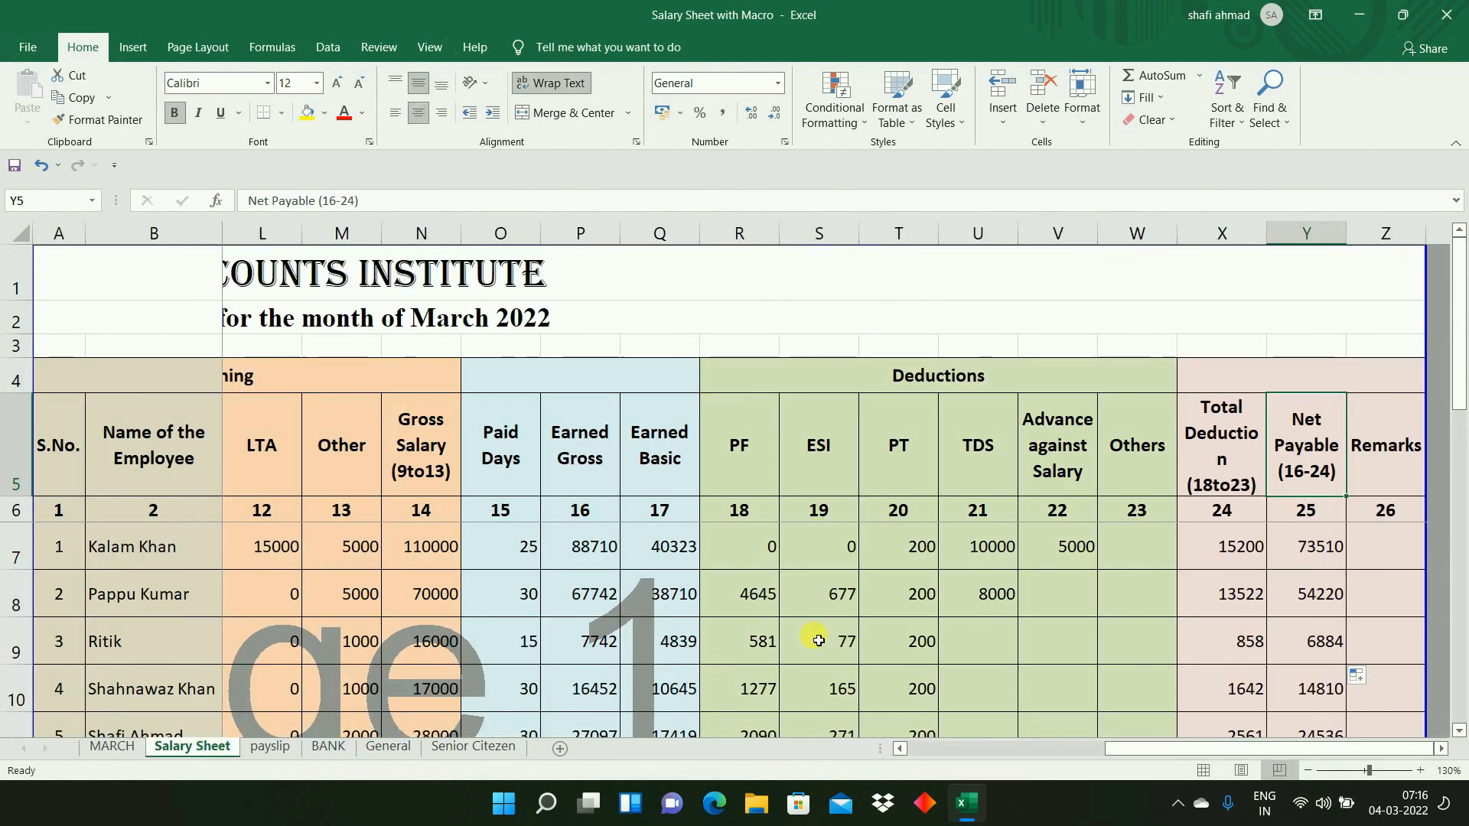
click(1307, 548)
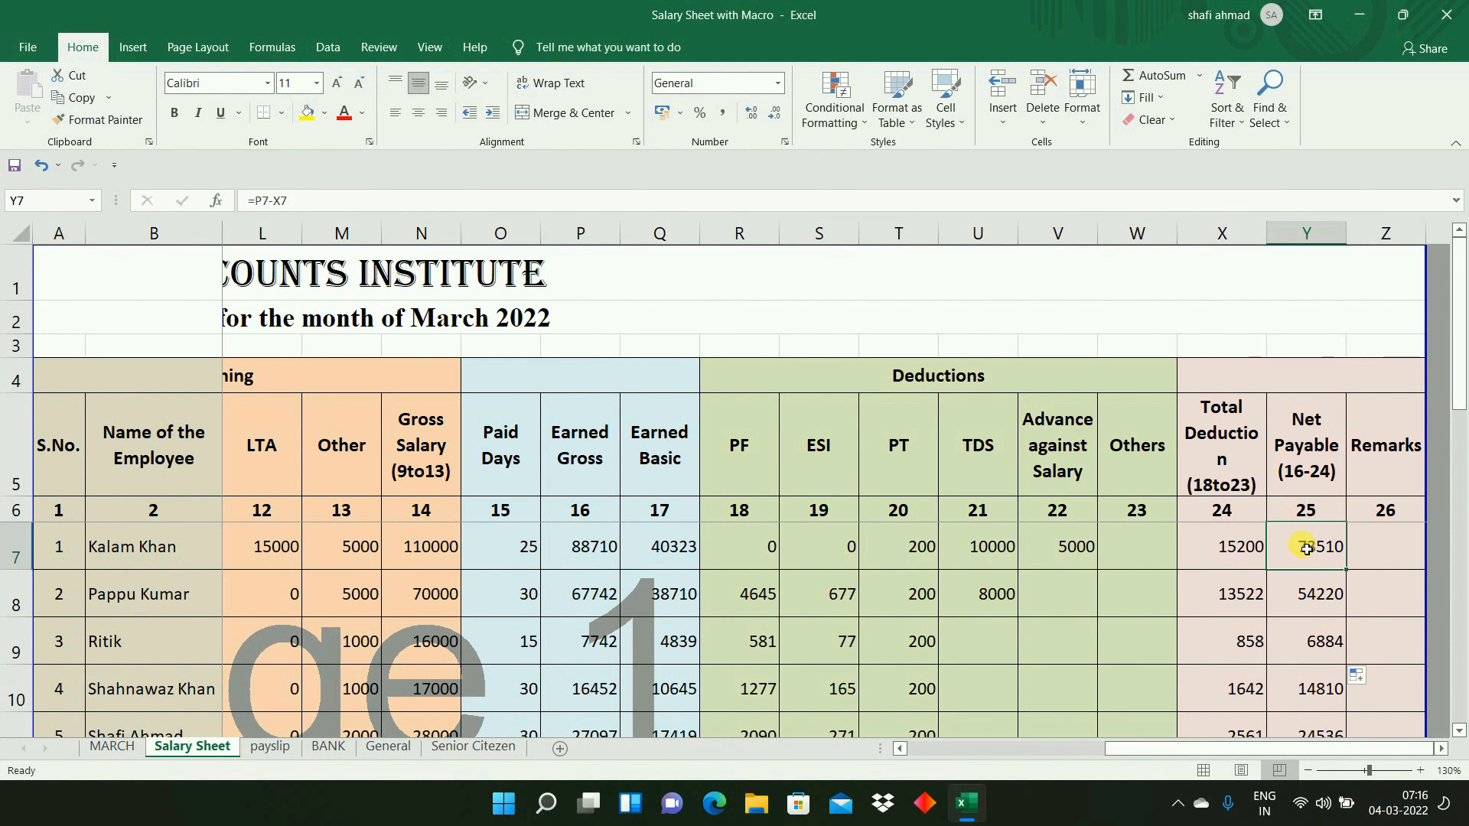
key(ctrl+shift+Down)
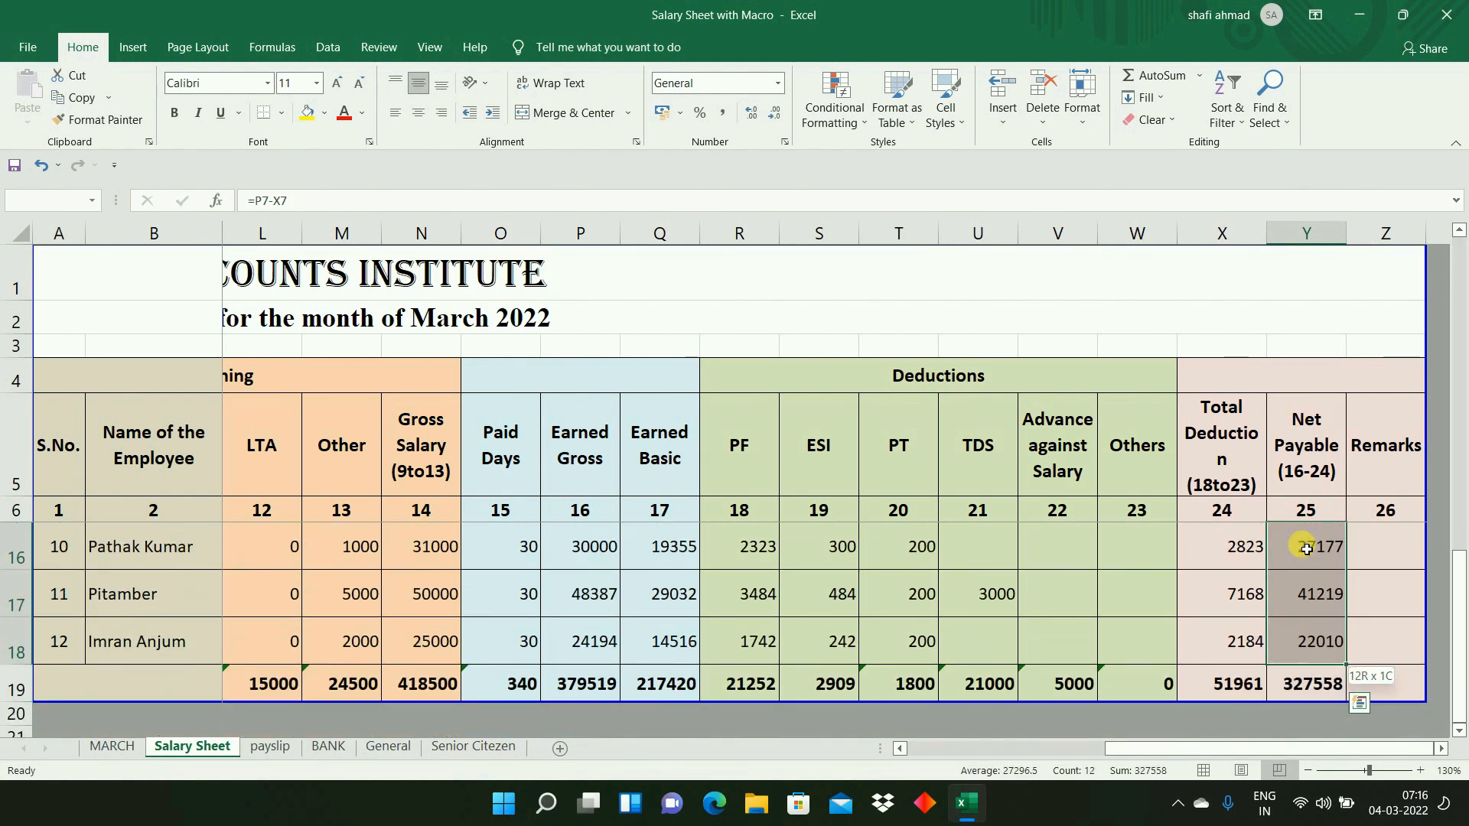
key(ctrl+c)
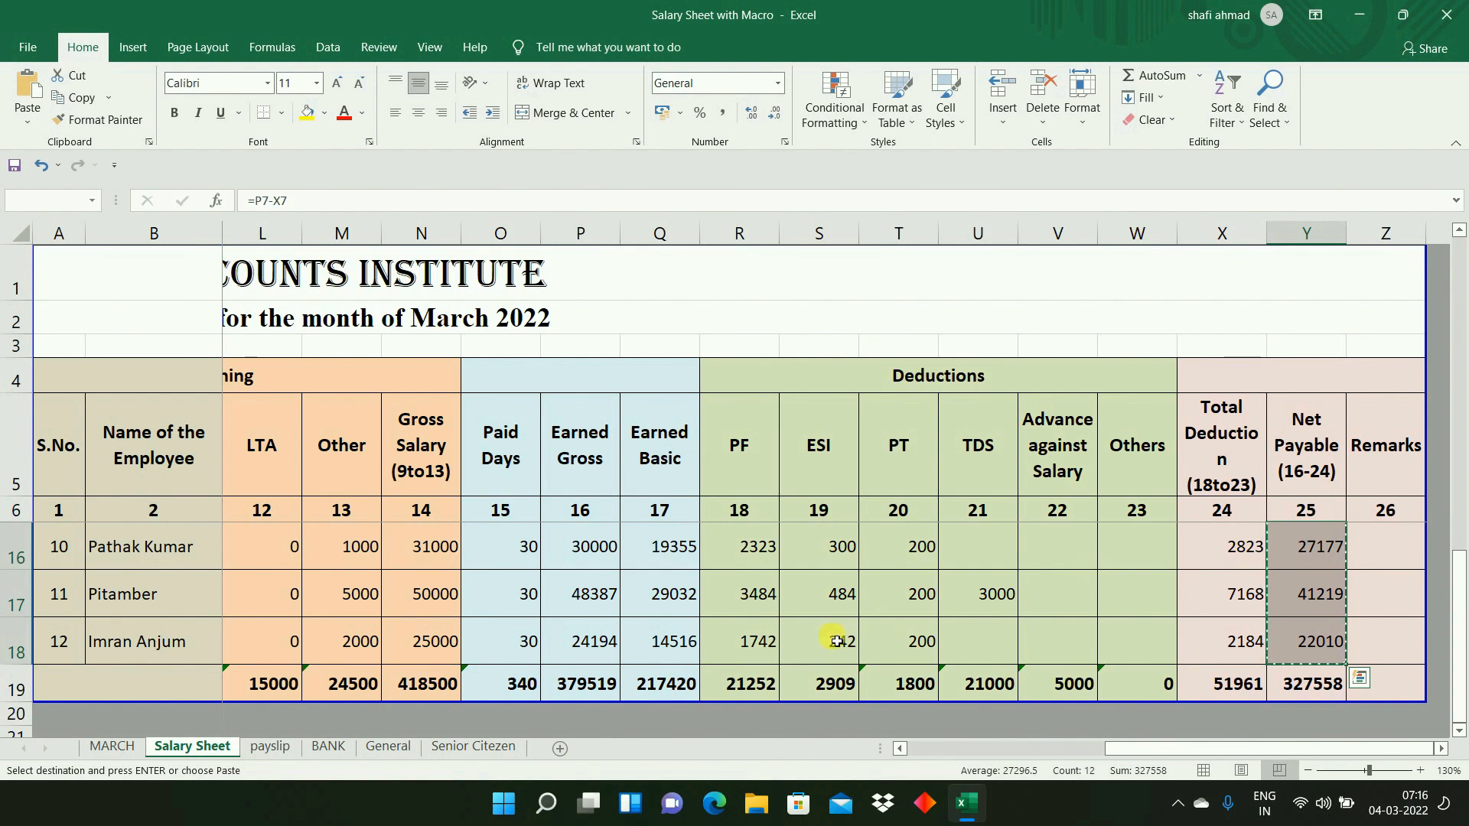
- Paste the copied amounts as values only into the BANK sheet's AMOUNT column, starting at D10
click(328, 746)
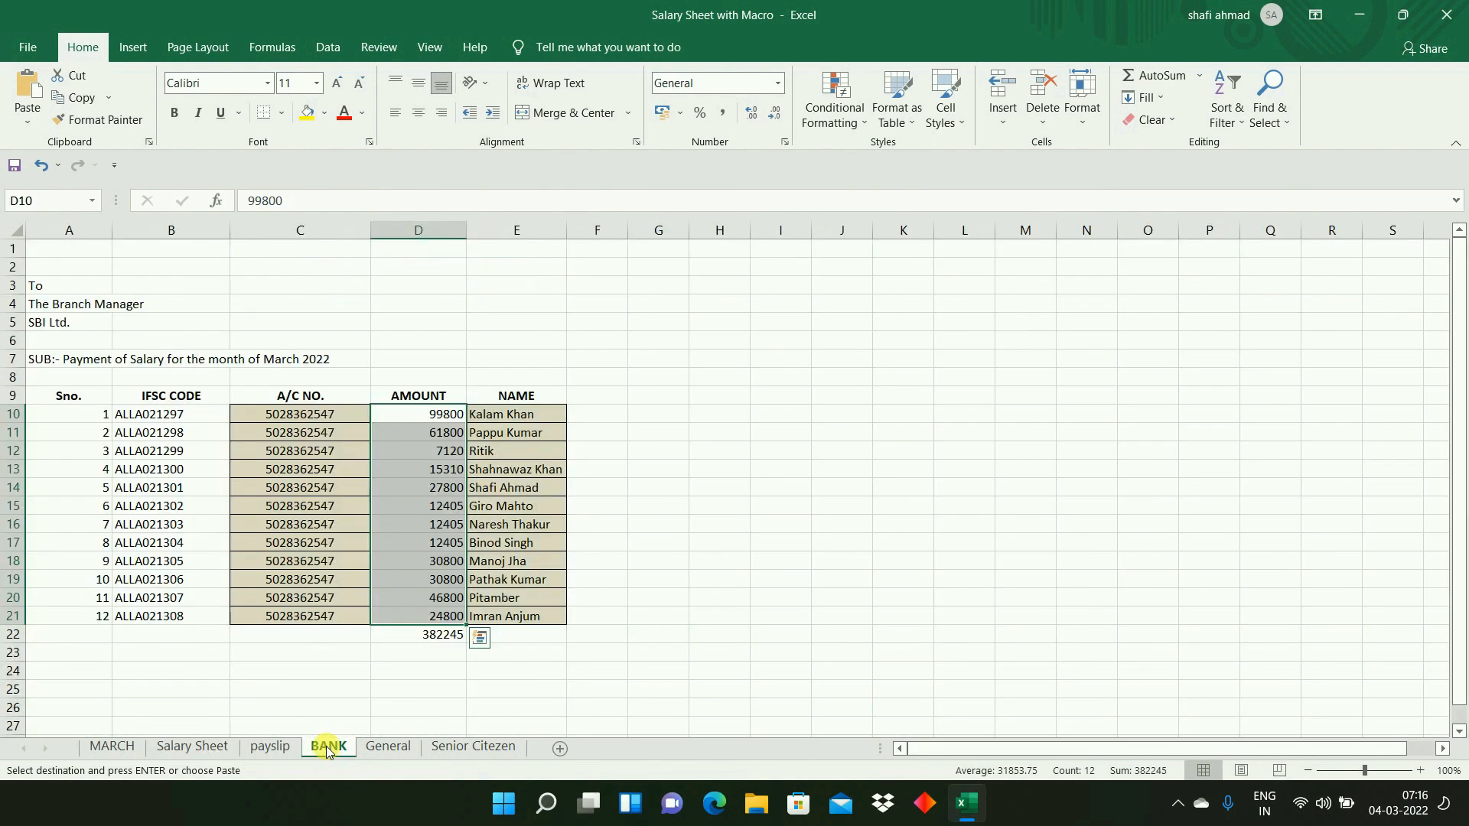
click(431, 421)
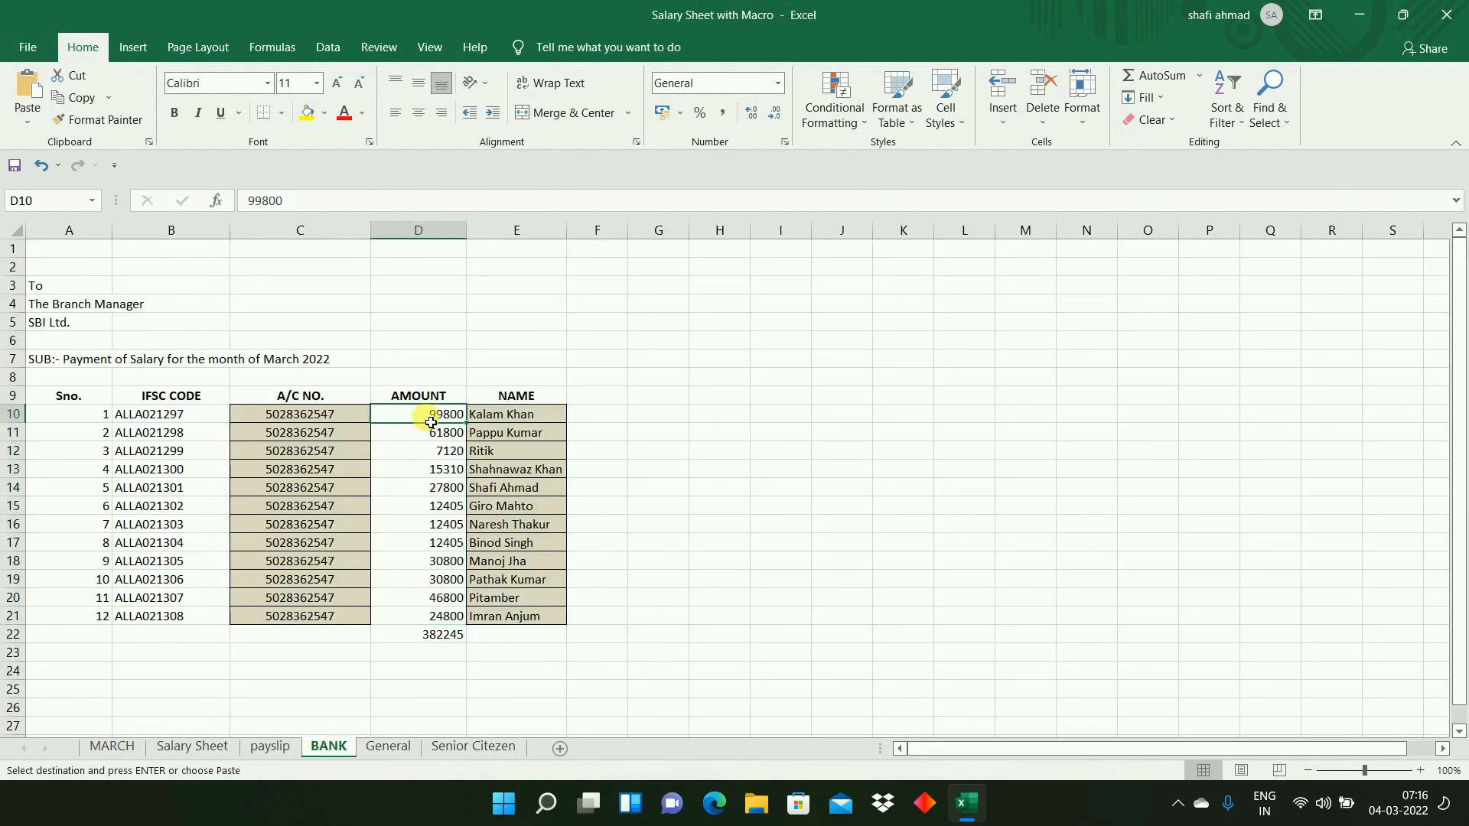
right_click(427, 422)
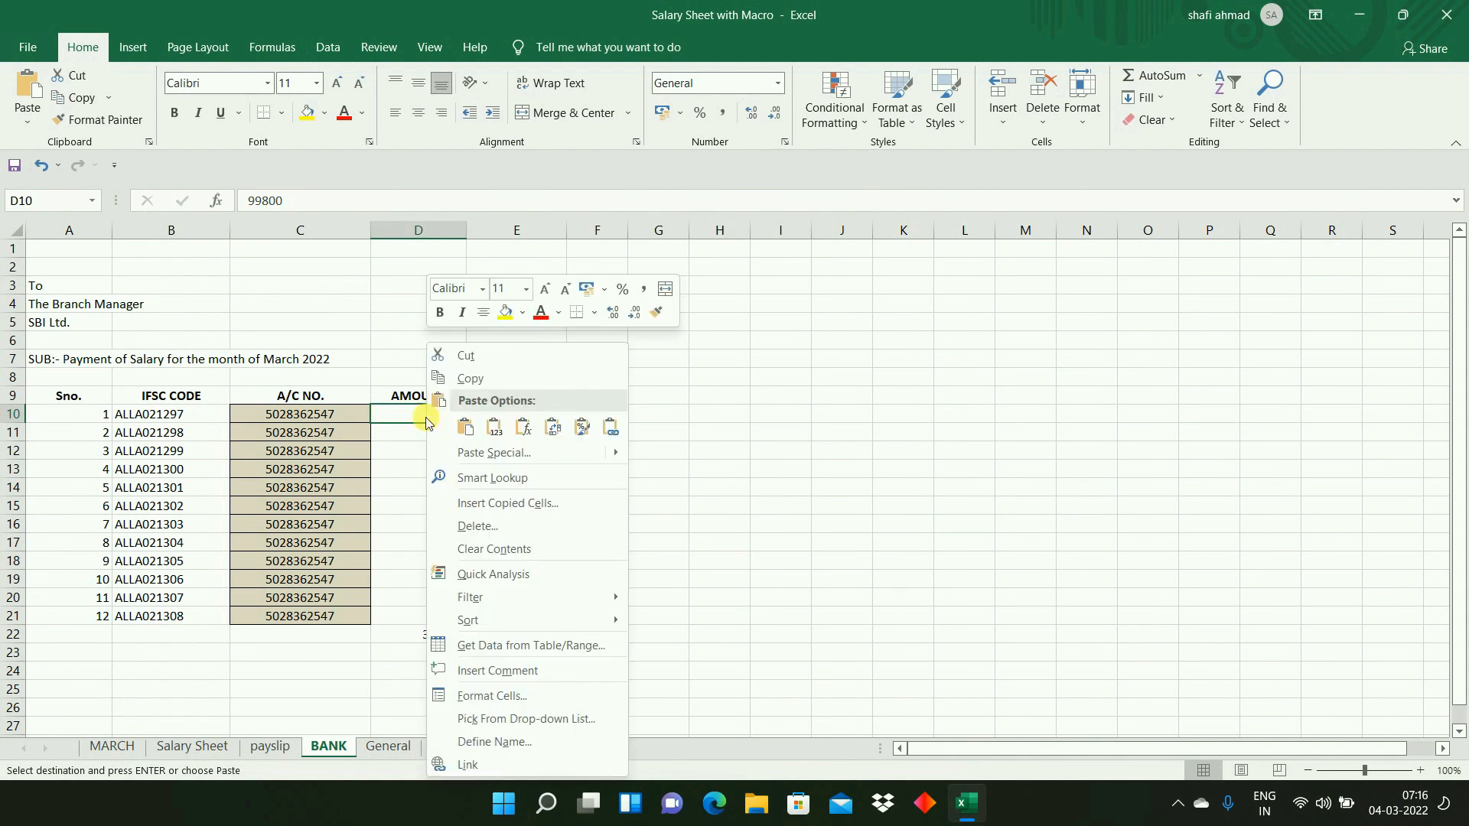
click(490, 453)
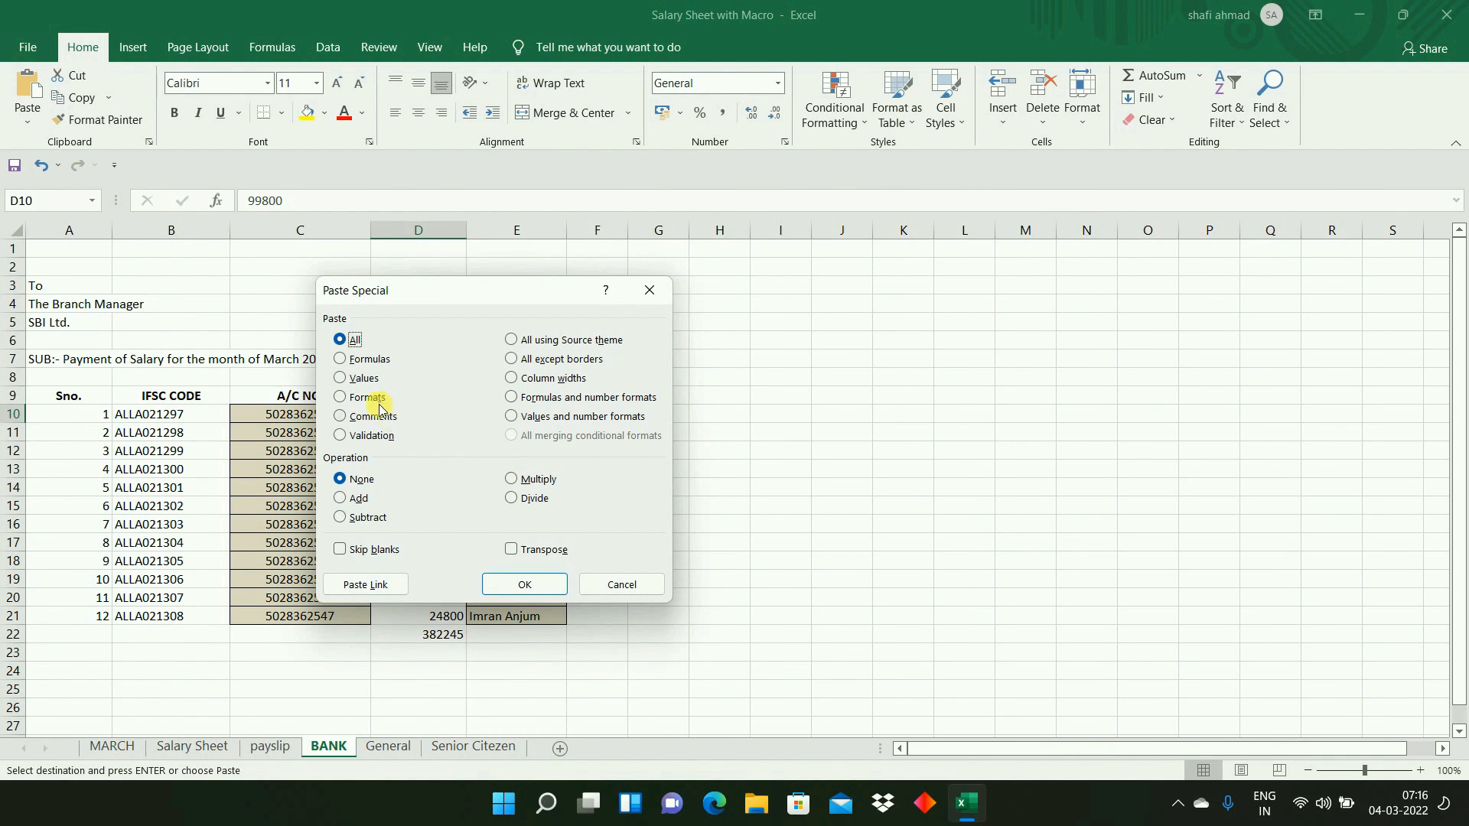
click(359, 378)
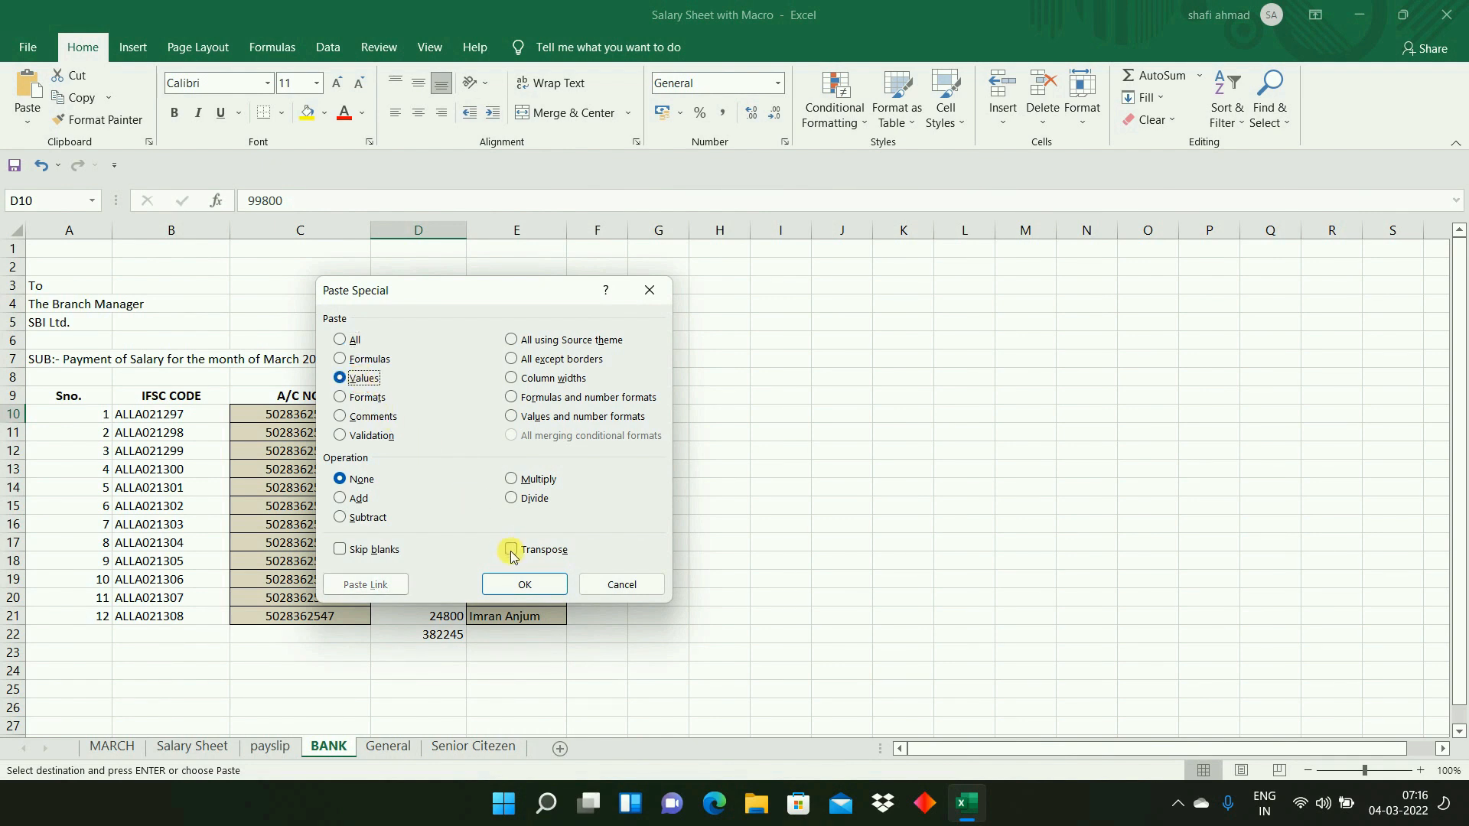
click(524, 584)
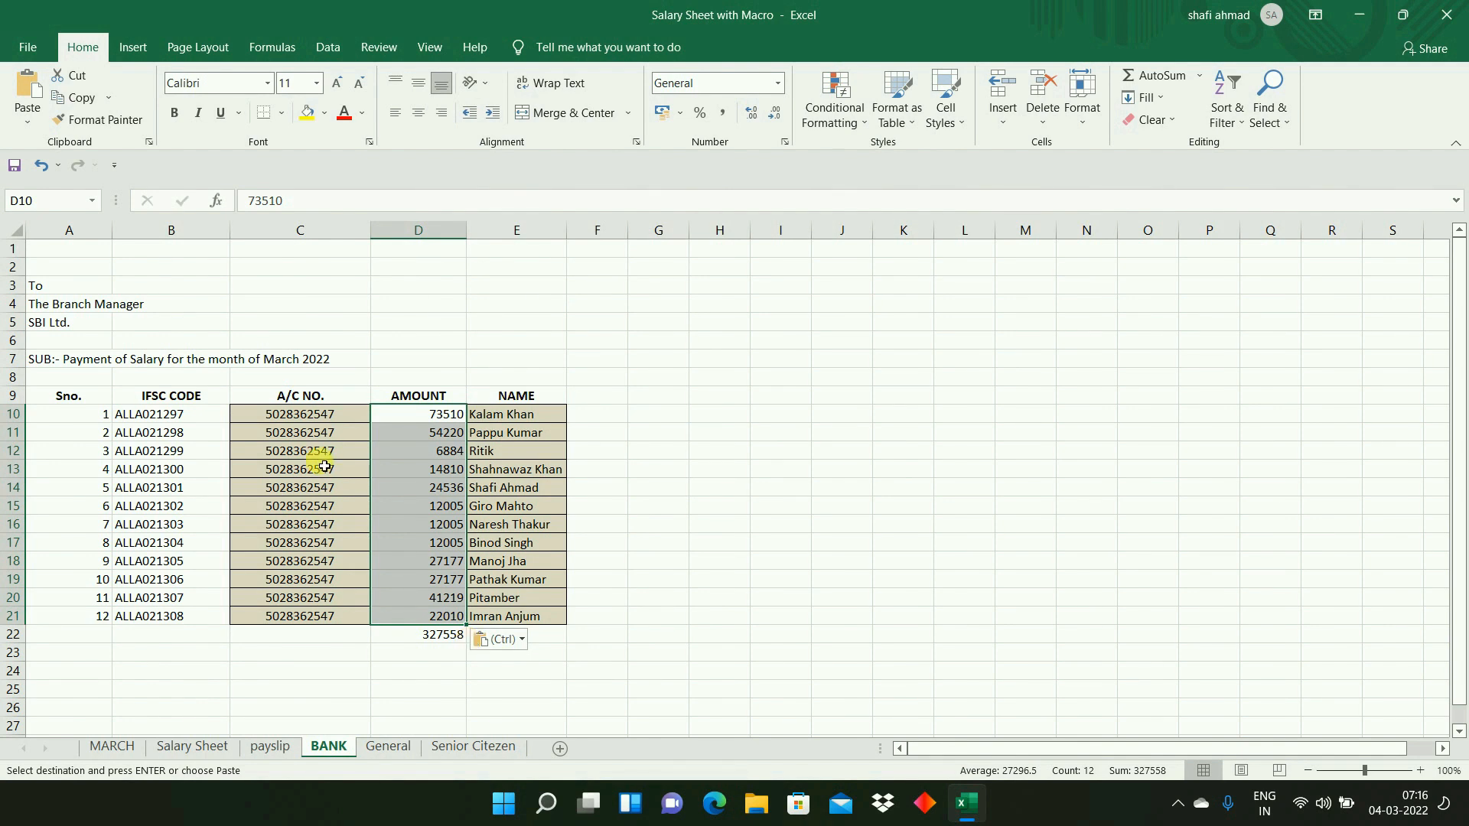
- Copy the employees' Bank Account No. with IFSC Code entries in H7:H18 on the Salary Sheet
click(303, 420)
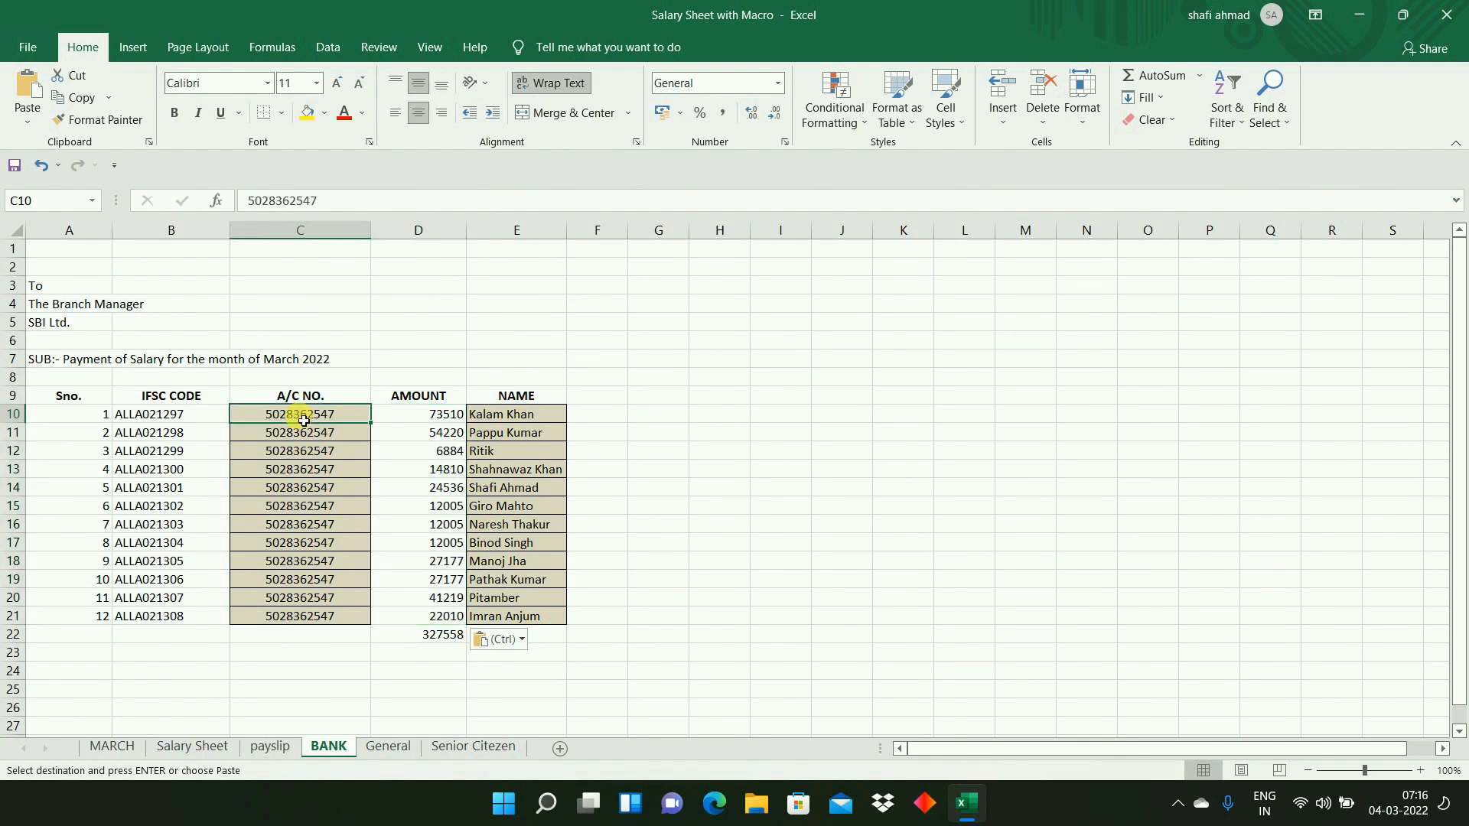
key(alt+Tab)
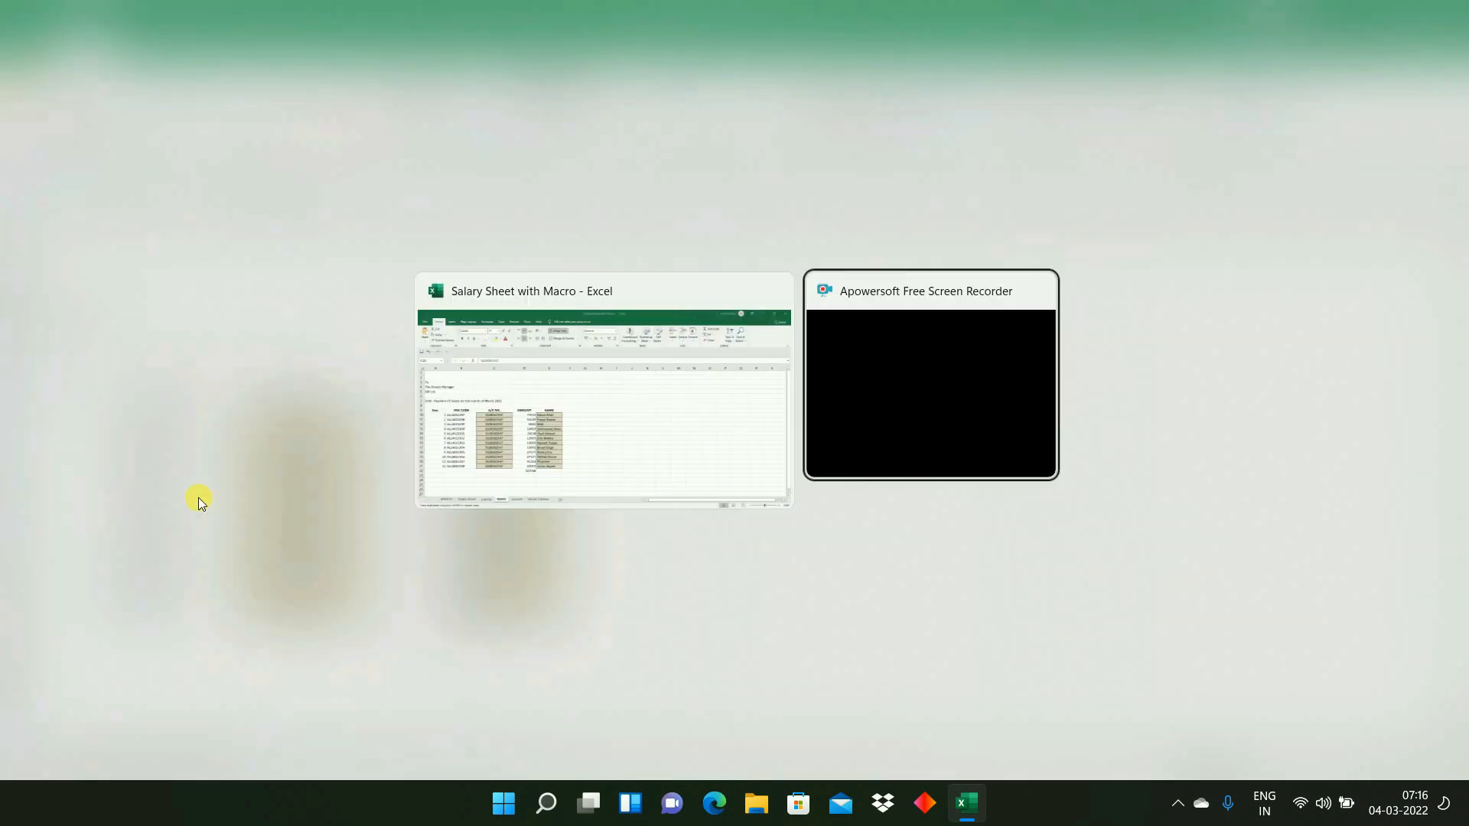
click(205, 743)
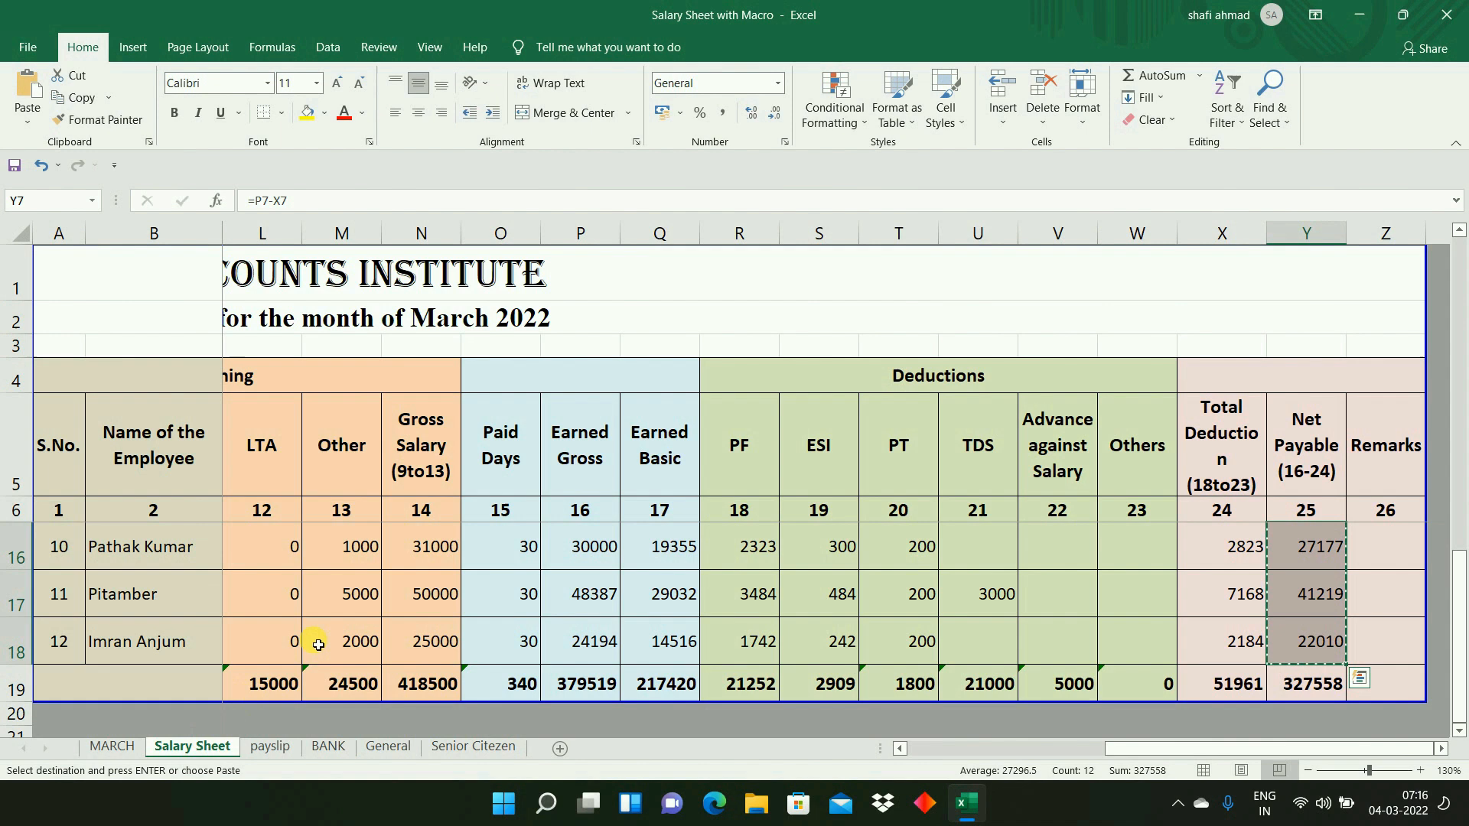
click(154, 557)
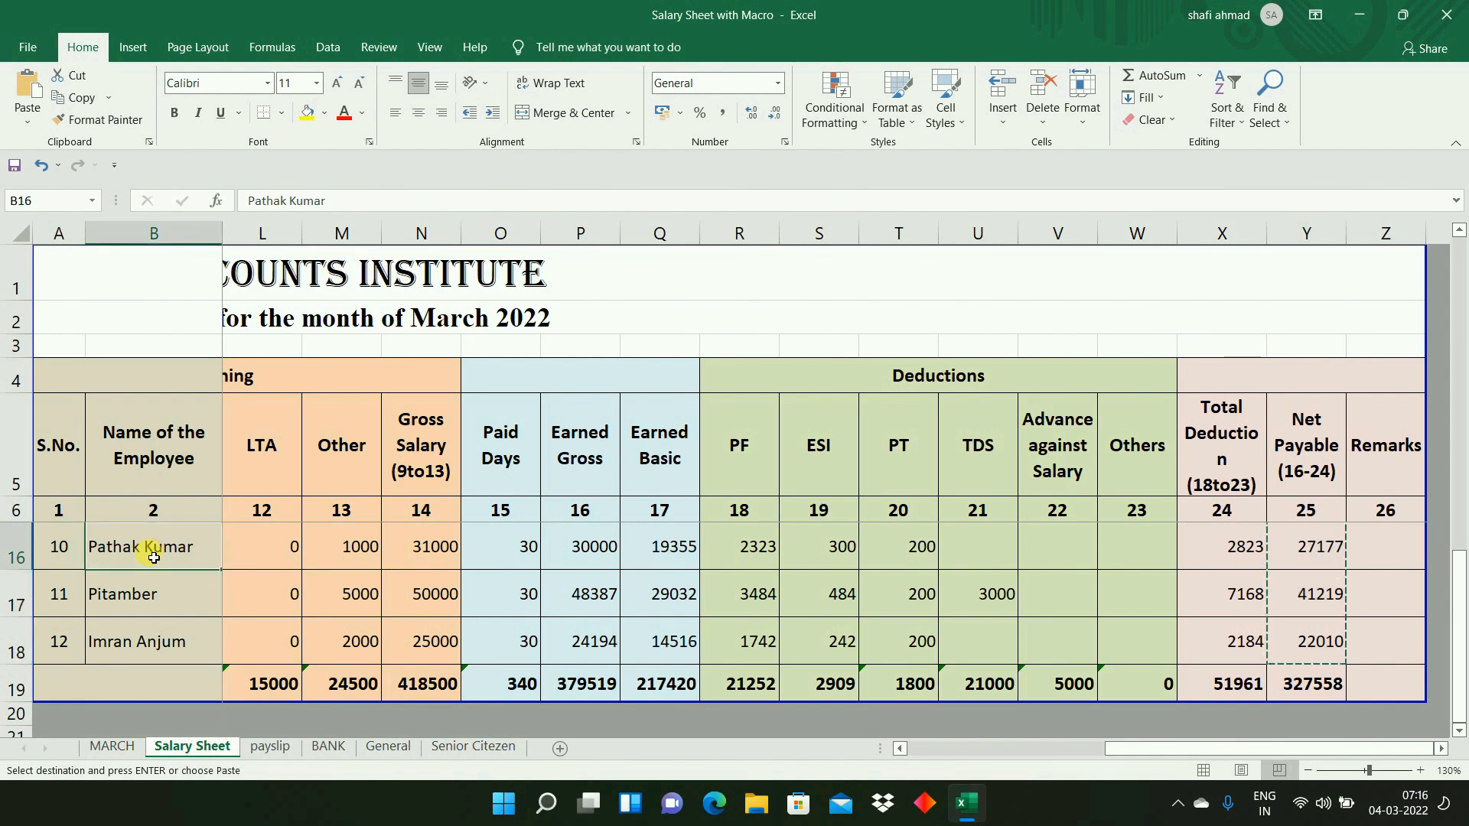
key(ctrl+Up)
key(Down)
key(Down)
key(Down)
key(Up)
key(Right)
key(Right)
key(Right)
key(Right)
key(Right)
key(Right)
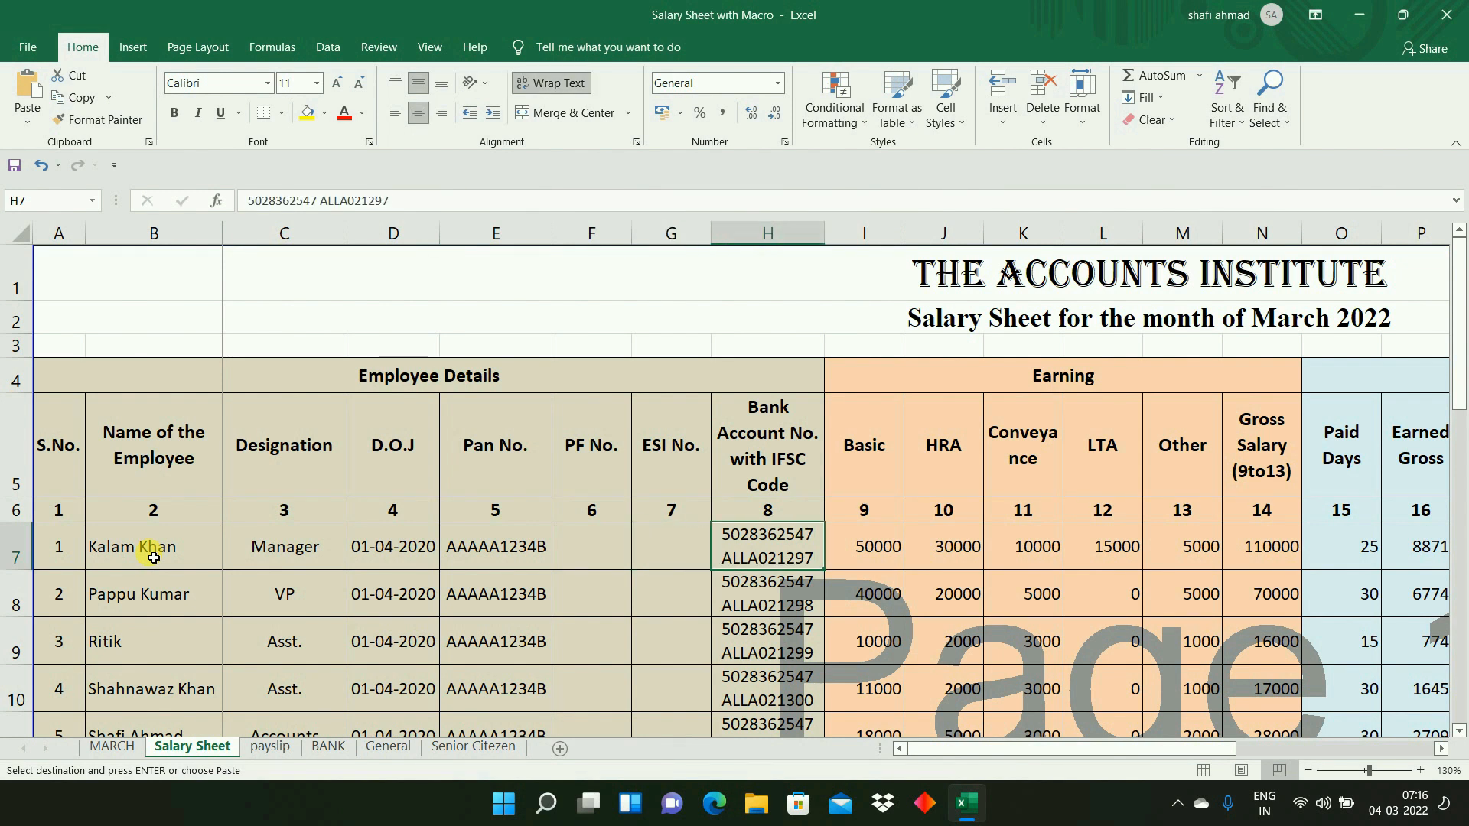
key(ctrl+shift+Down)
key(ctrl+v)
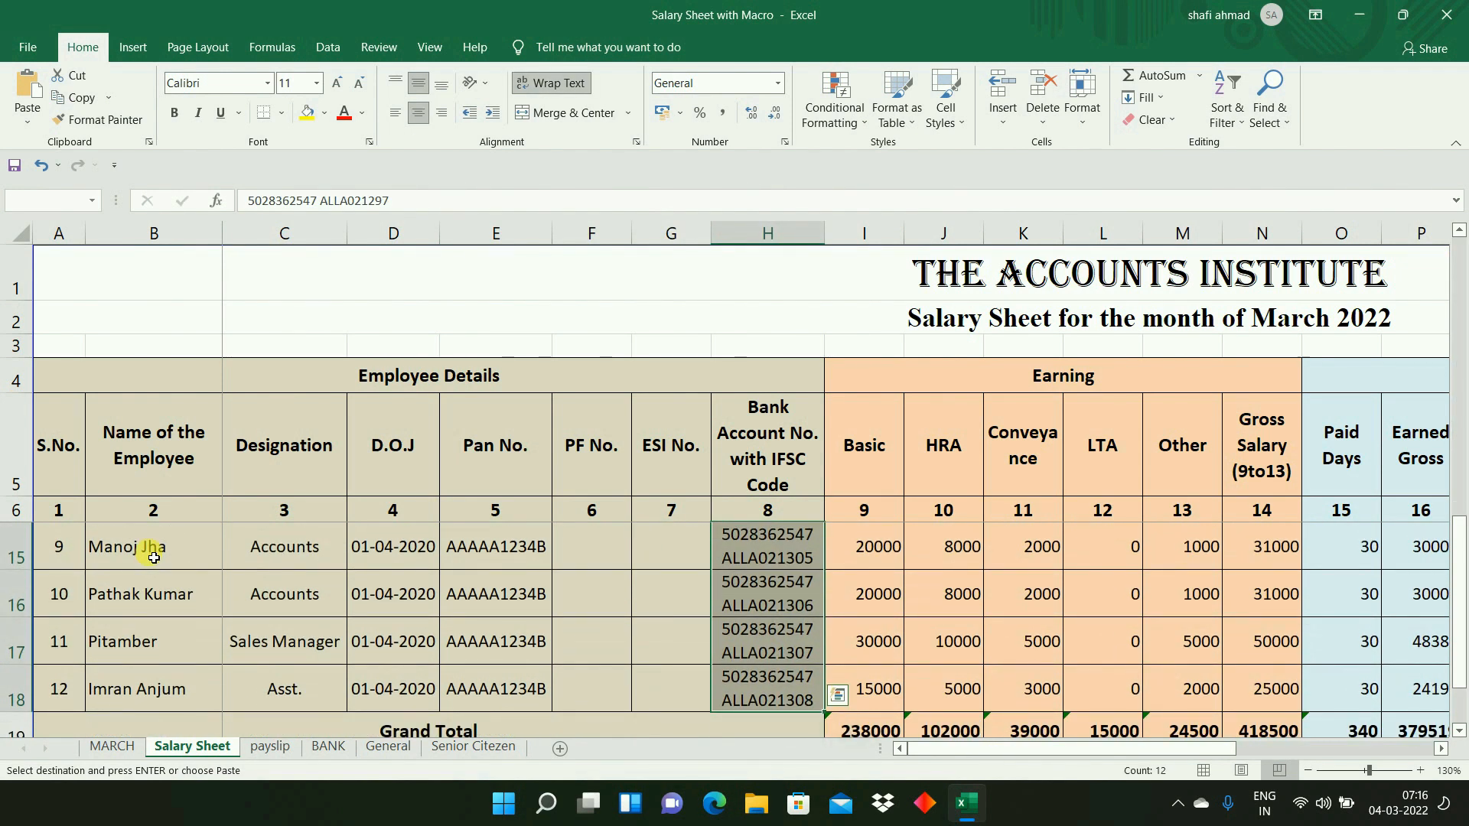
key(ctrl+c)
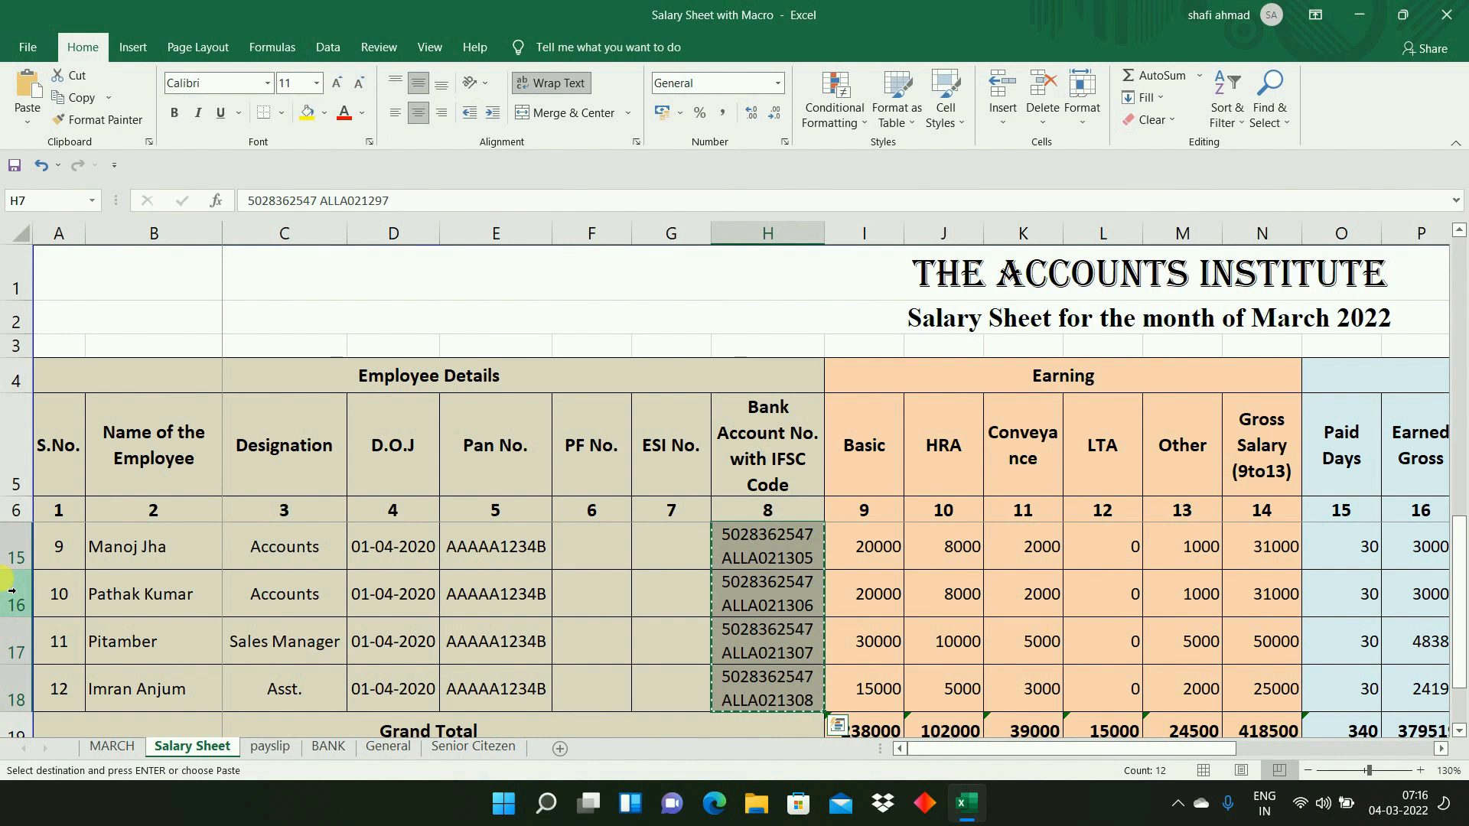
- Paste the bank account and IFSC entries at F10 on the BANK sheet and widen column F to fit each on one line
click(329, 748)
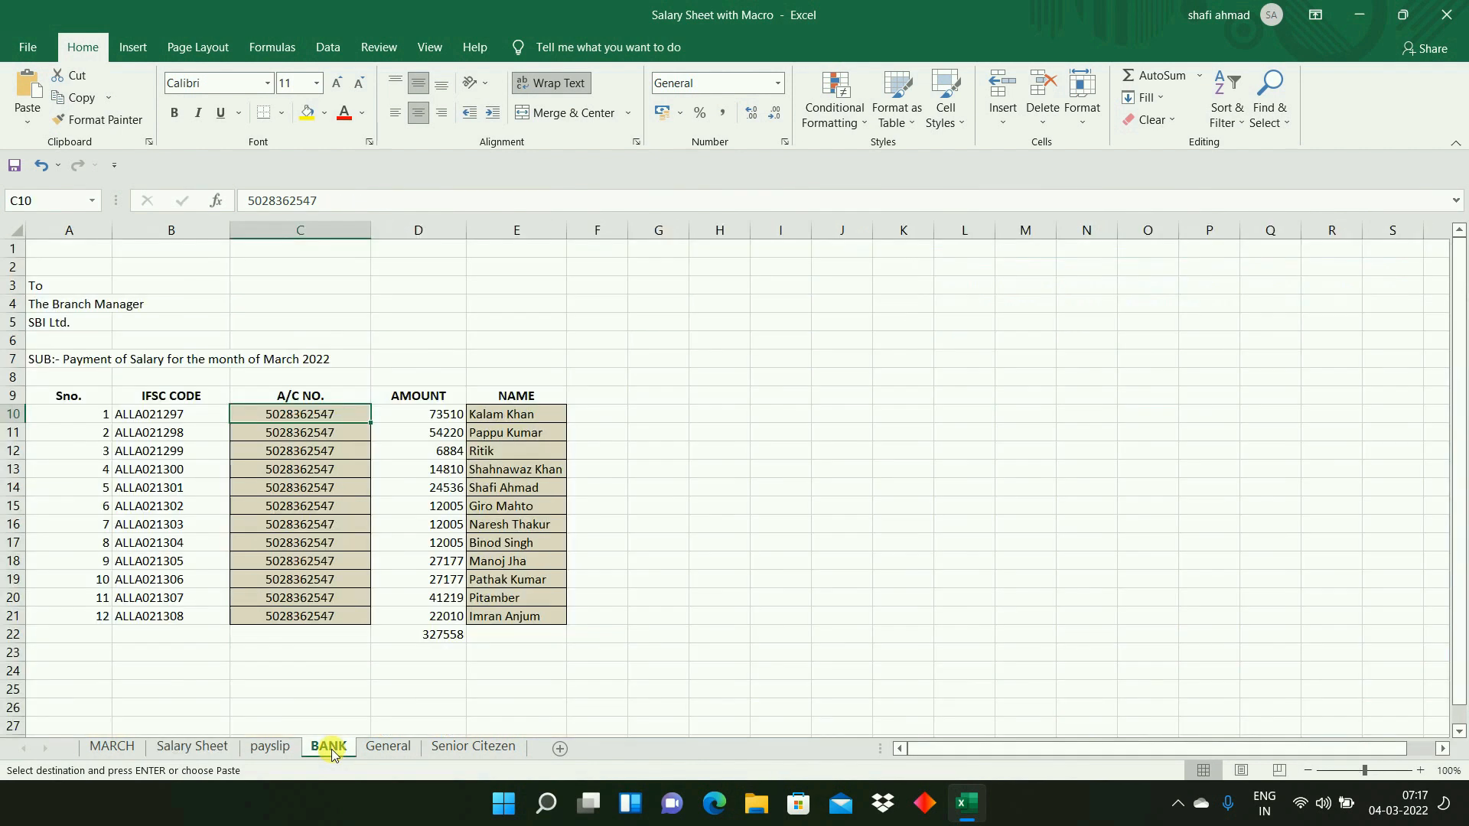
click(609, 423)
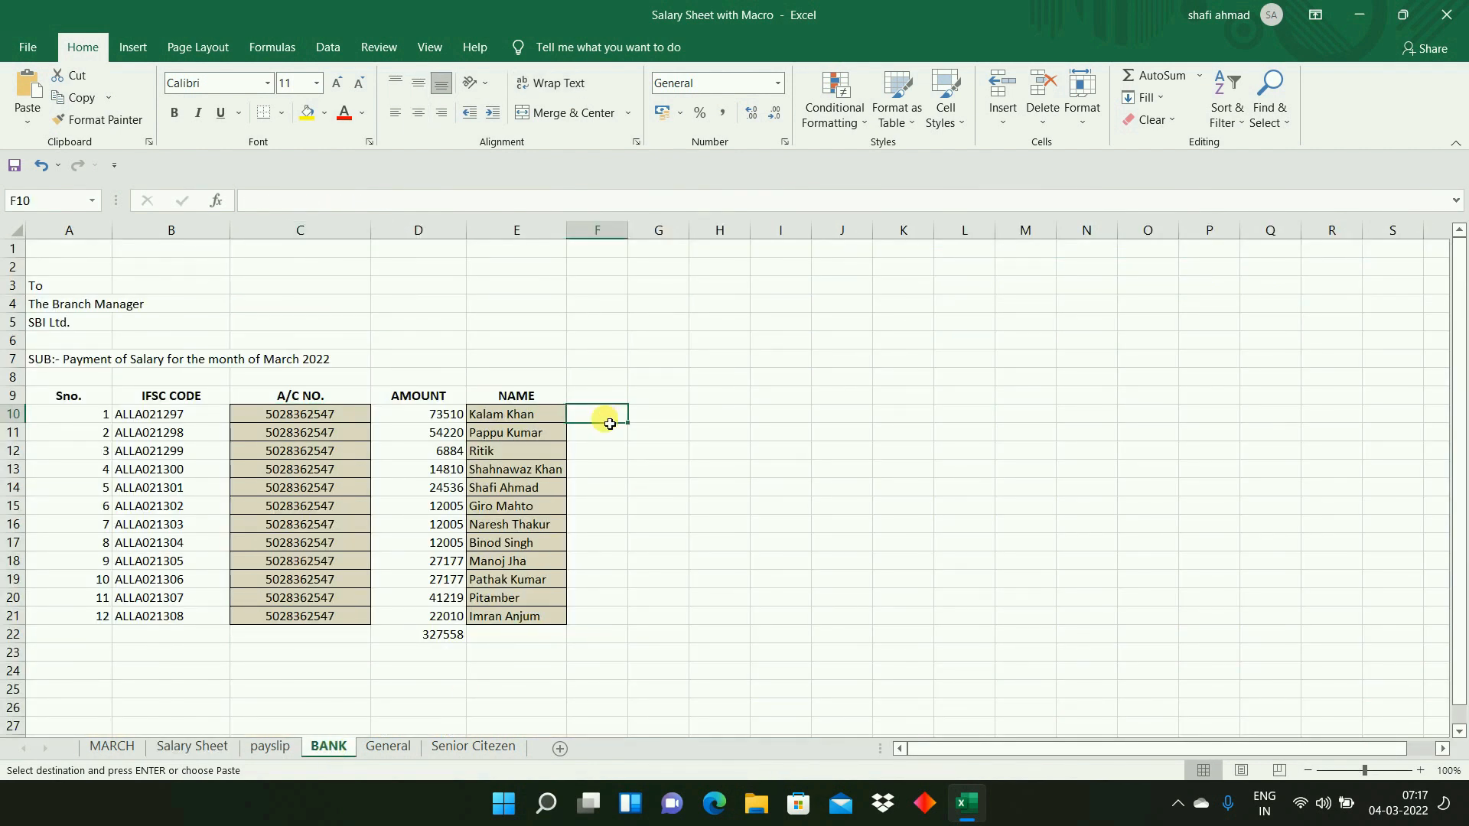
key(ctrl+v)
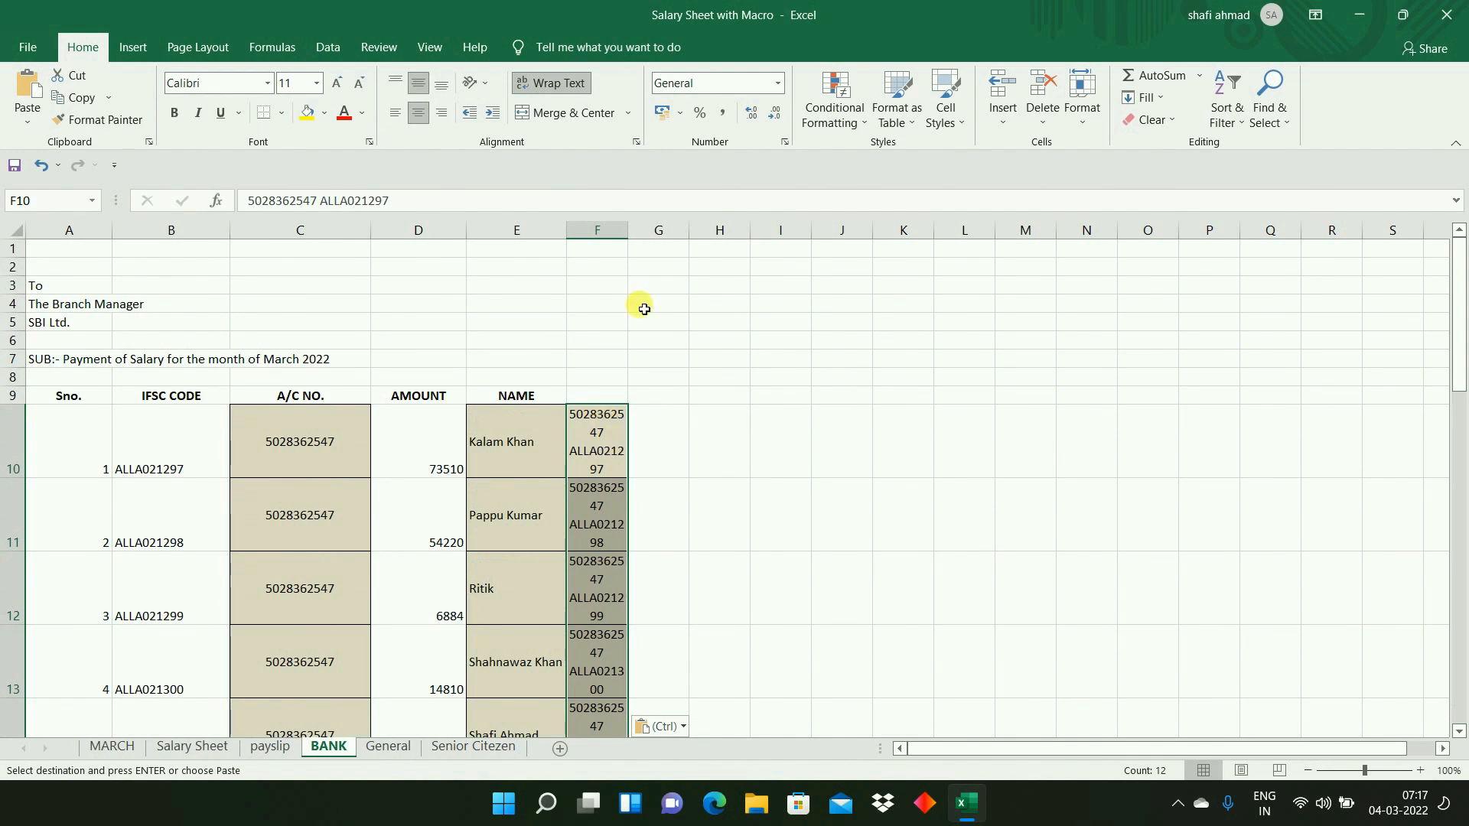
drag(634, 242, 714, 244)
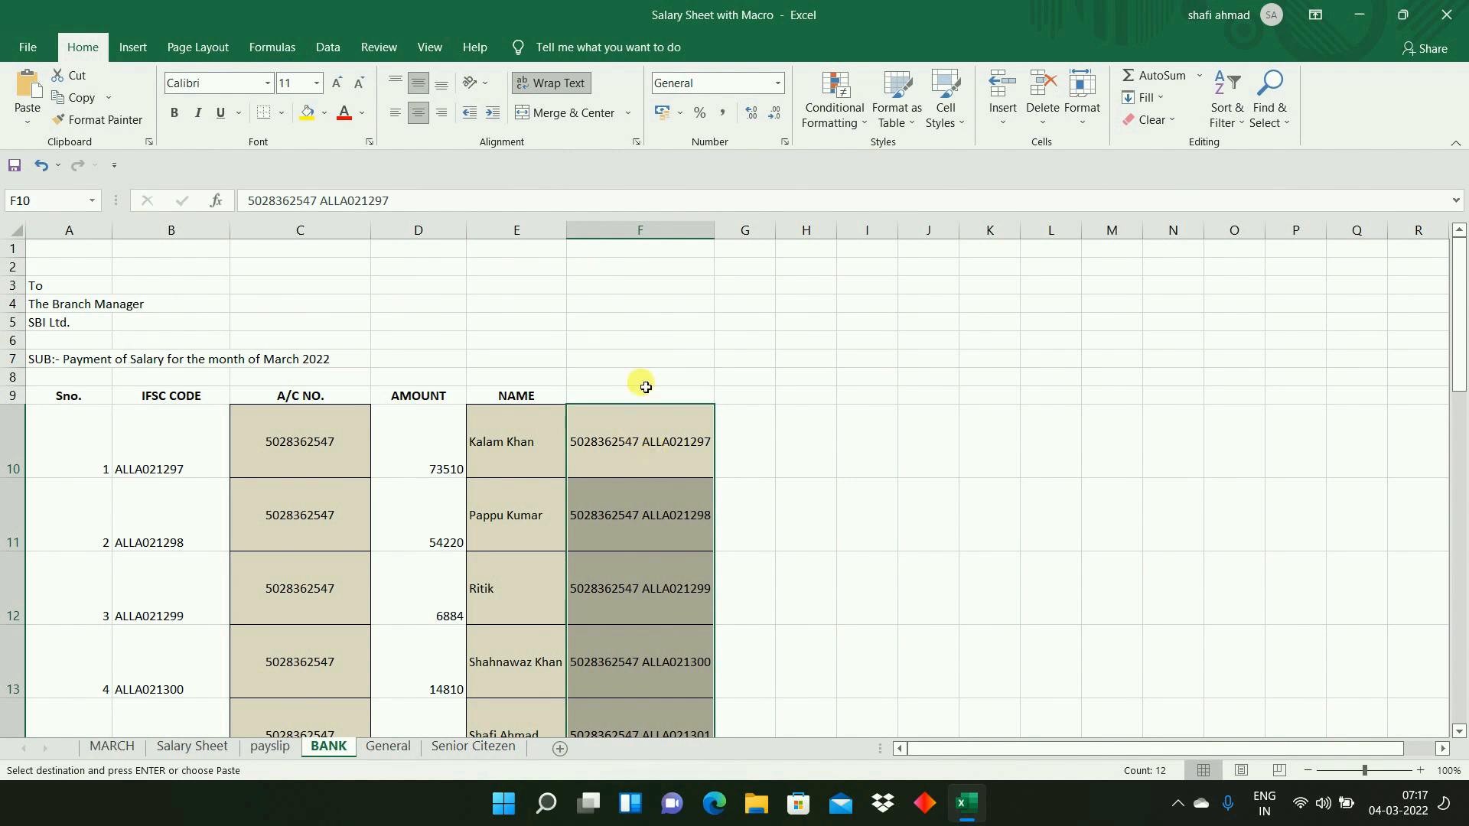
- Split the pasted entries in column F with Text to Columns, using Delimited with Space as an additional delimiter and General format
click(323, 47)
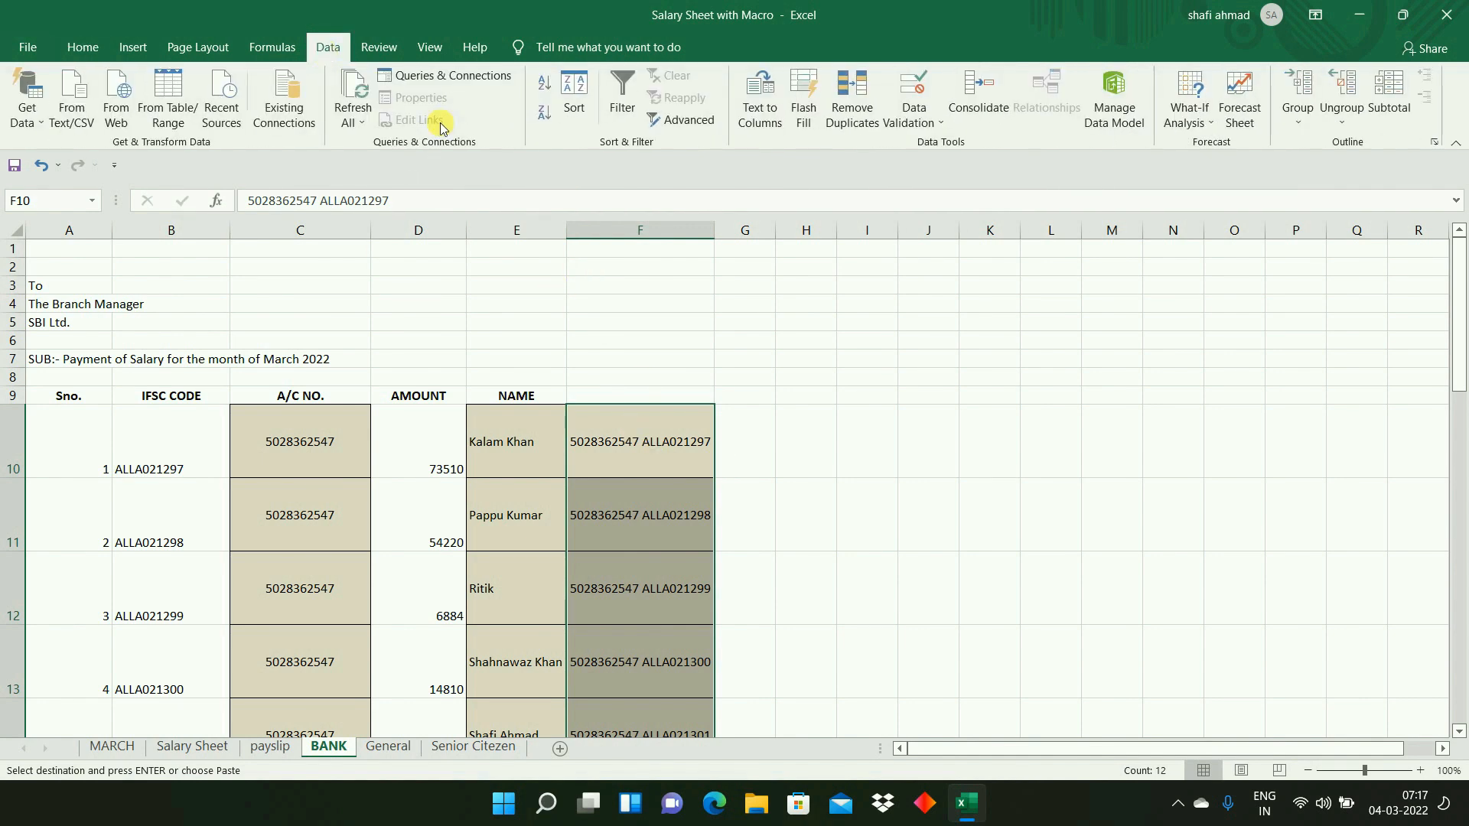
click(762, 109)
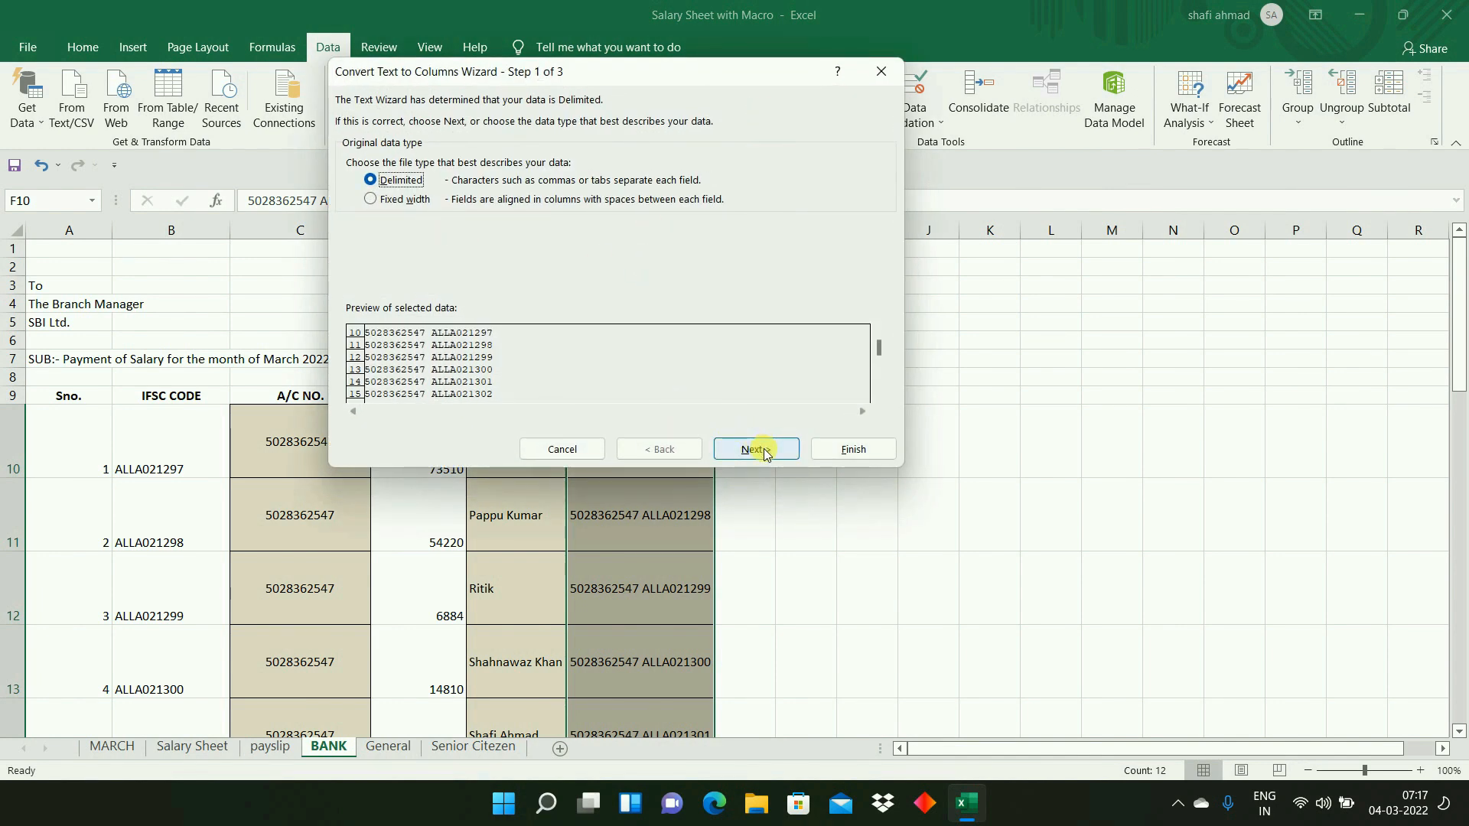
click(749, 443)
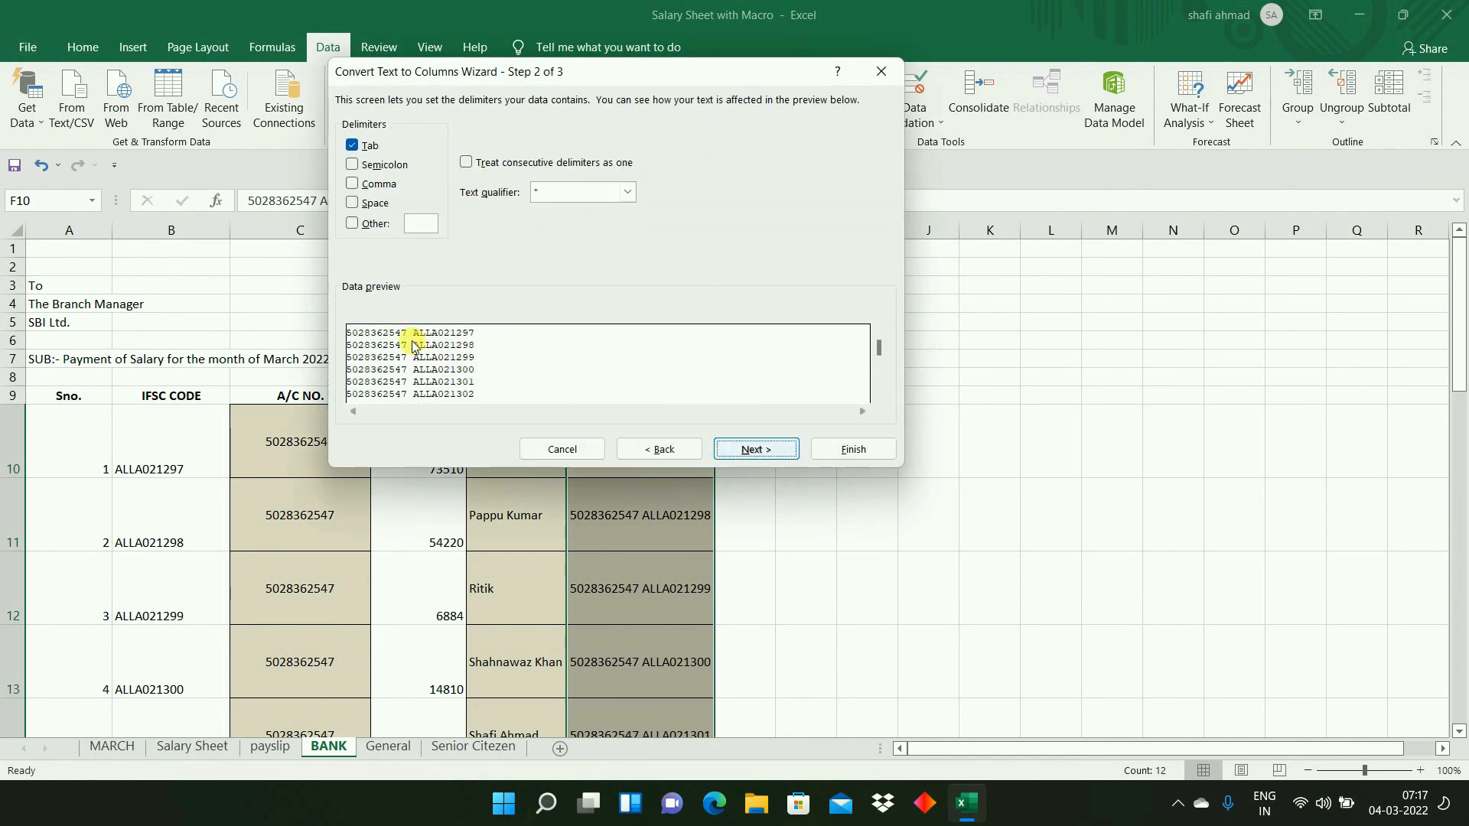
click(372, 209)
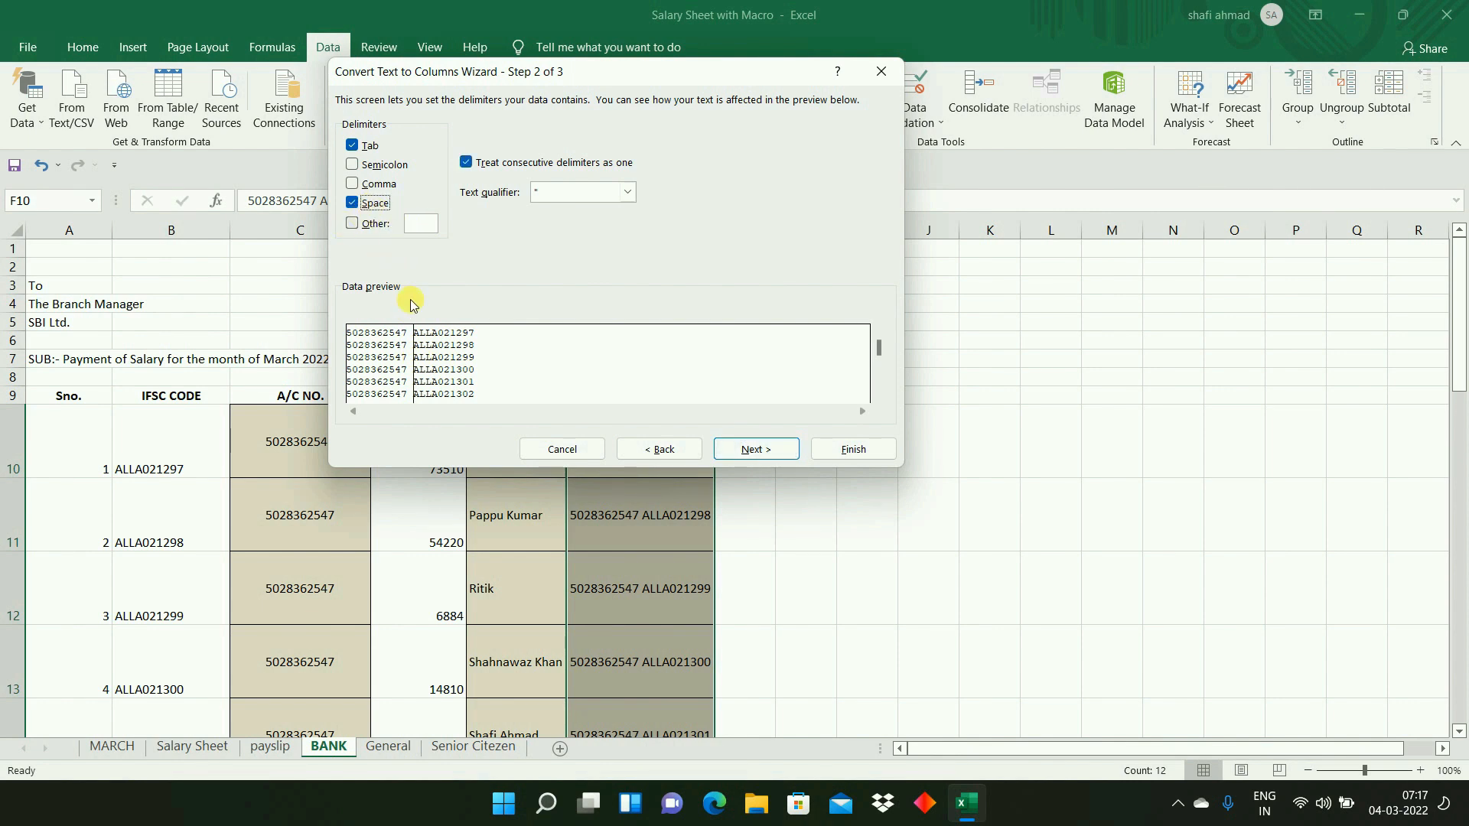
click(768, 451)
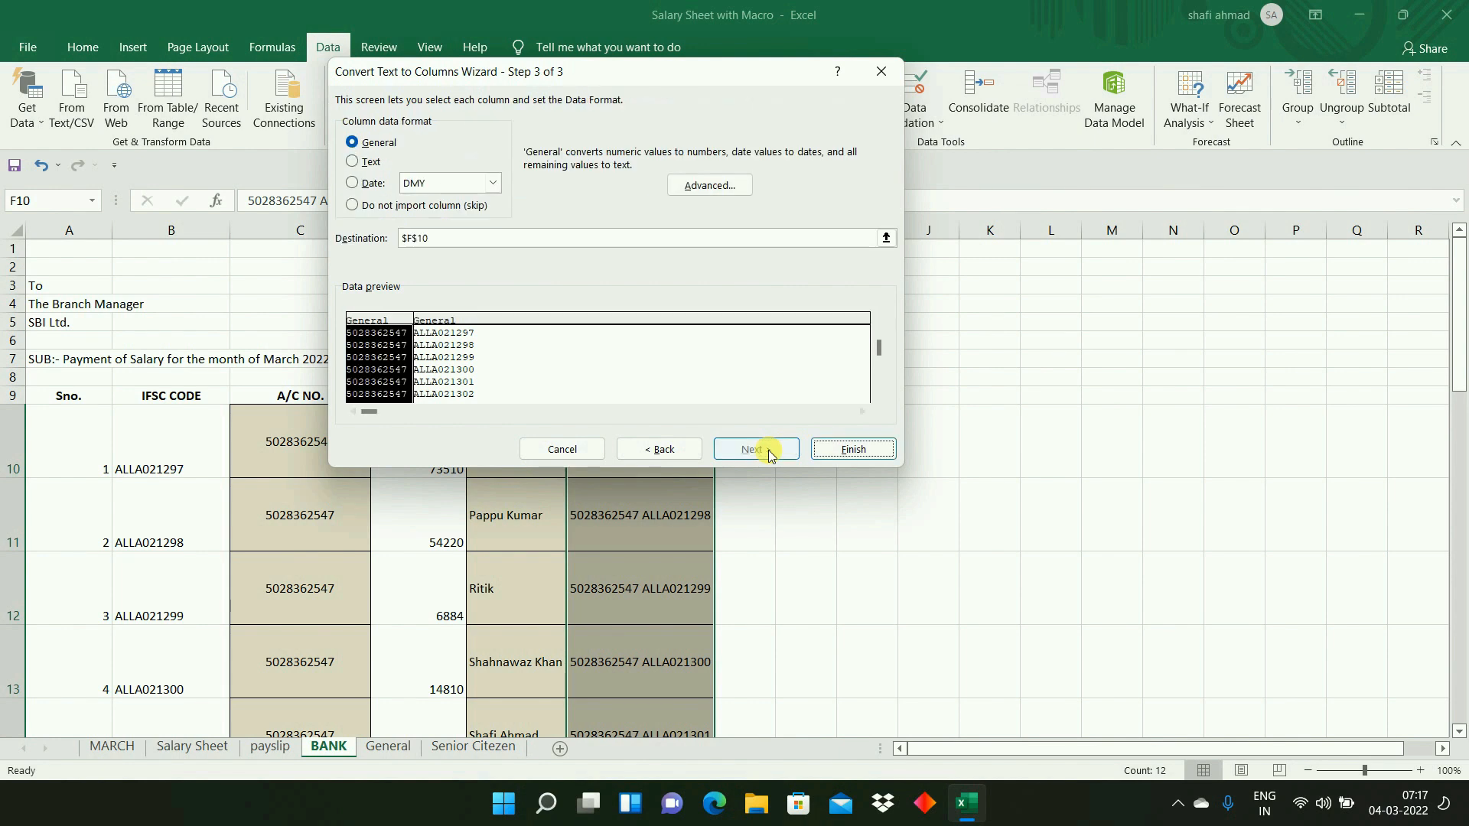
click(844, 450)
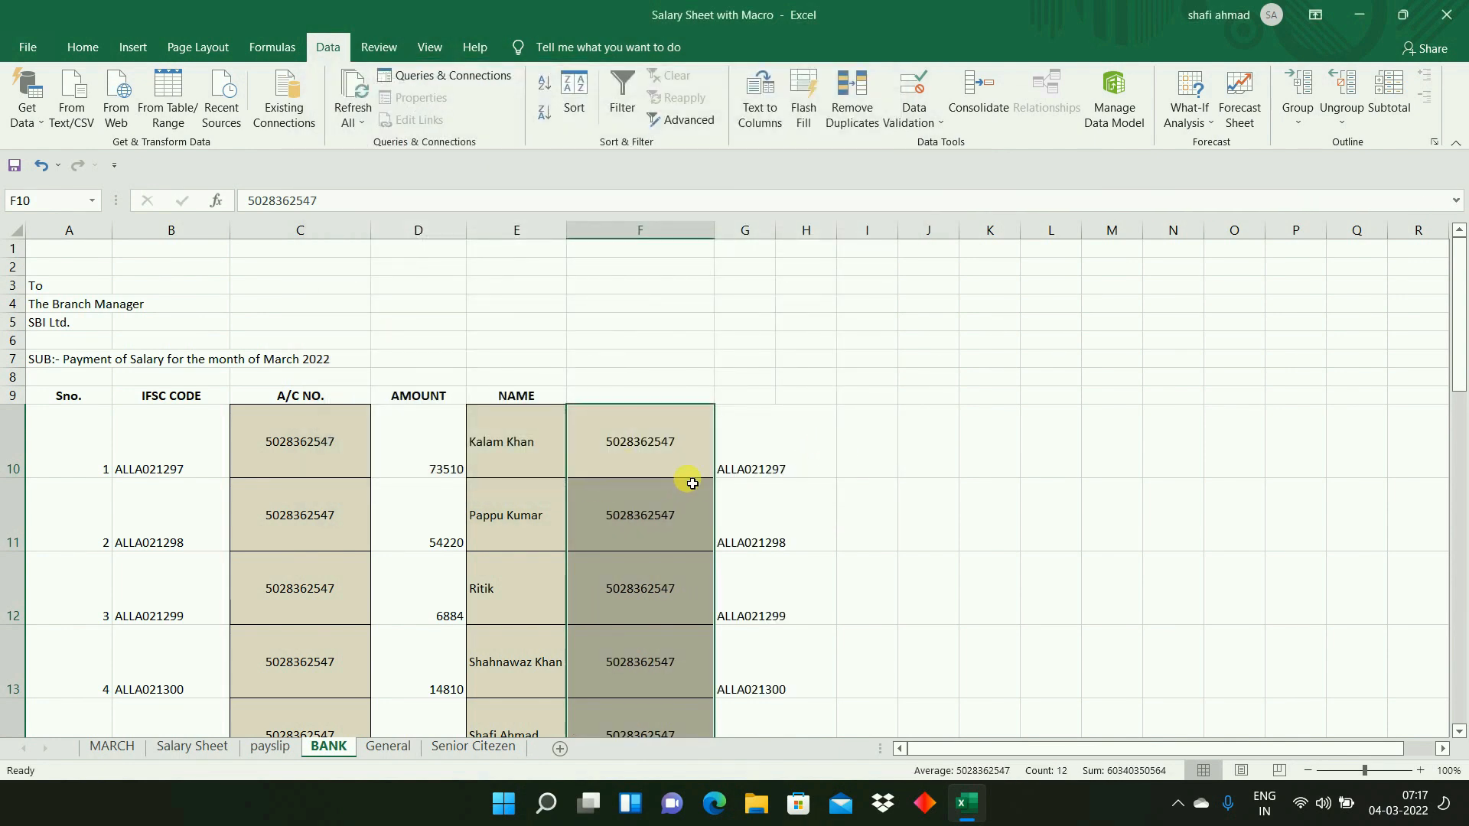
- Compare the split account numbers and IFSC codes with the A/C NO. and IFSC CODE columns, and delete columns F to J
click(681, 459)
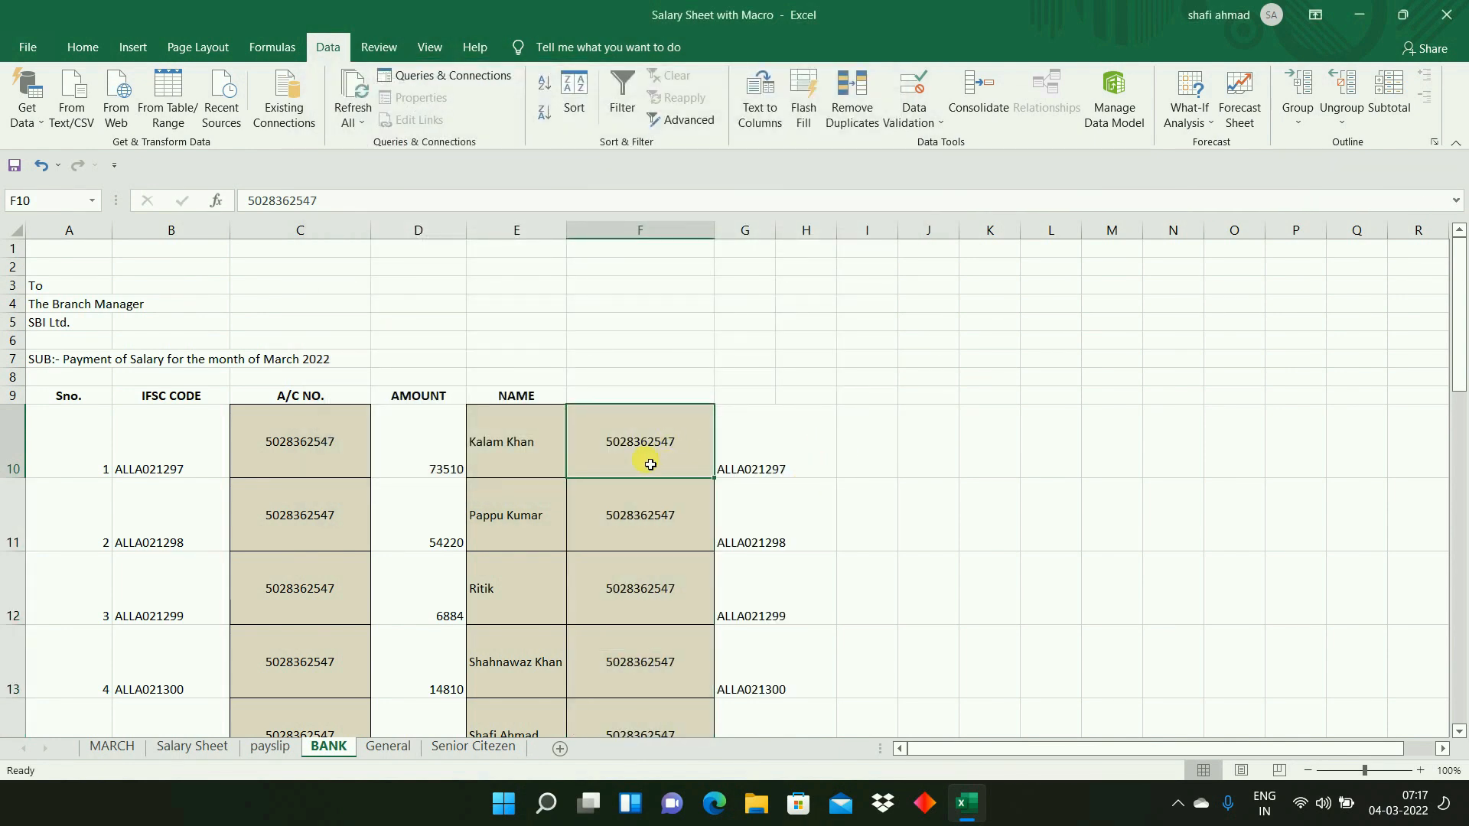
click(317, 459)
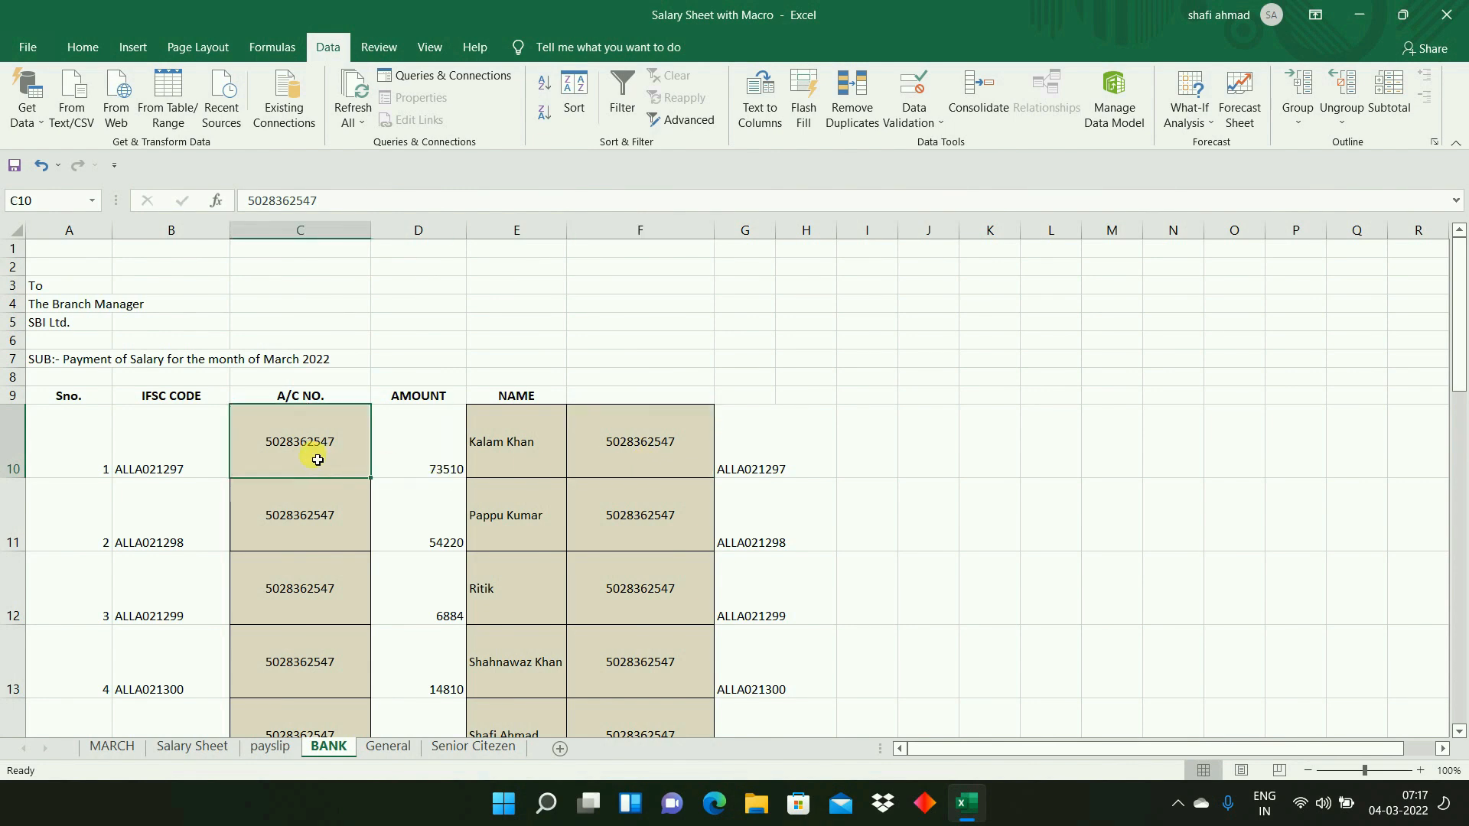
click(771, 468)
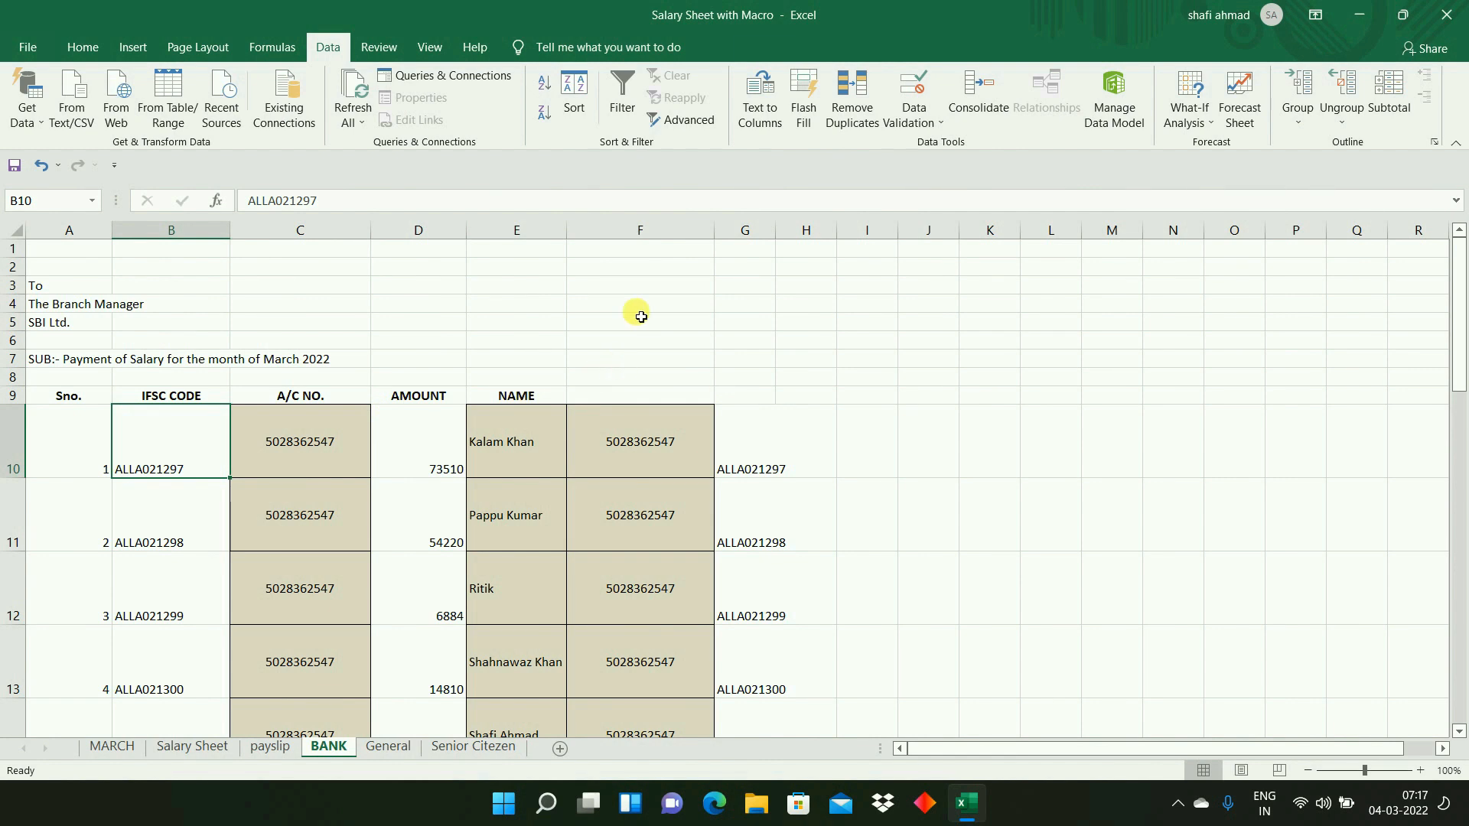
click(656, 229)
drag(804, 233, 909, 253)
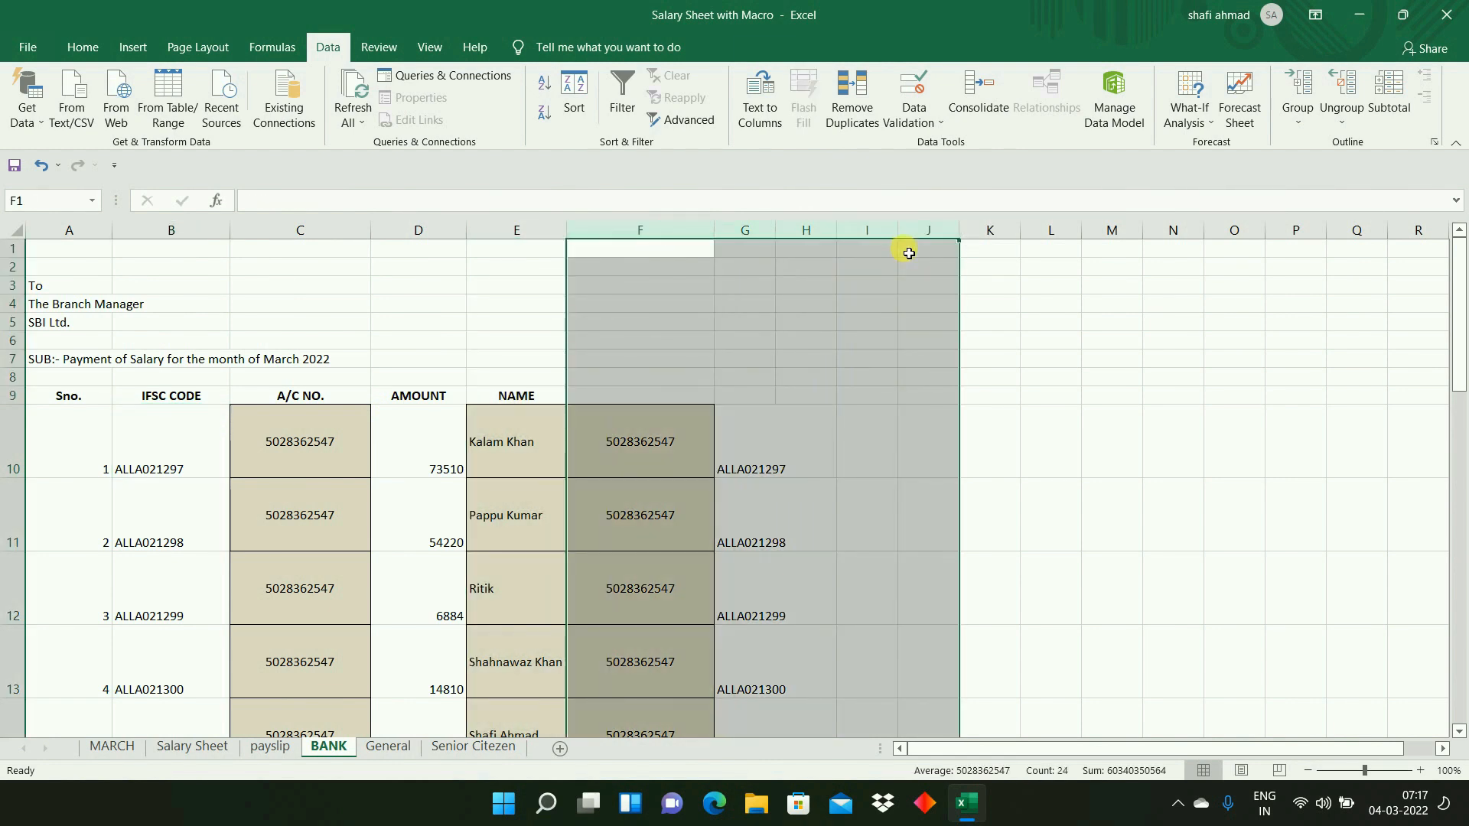
key(ctrl+minus)
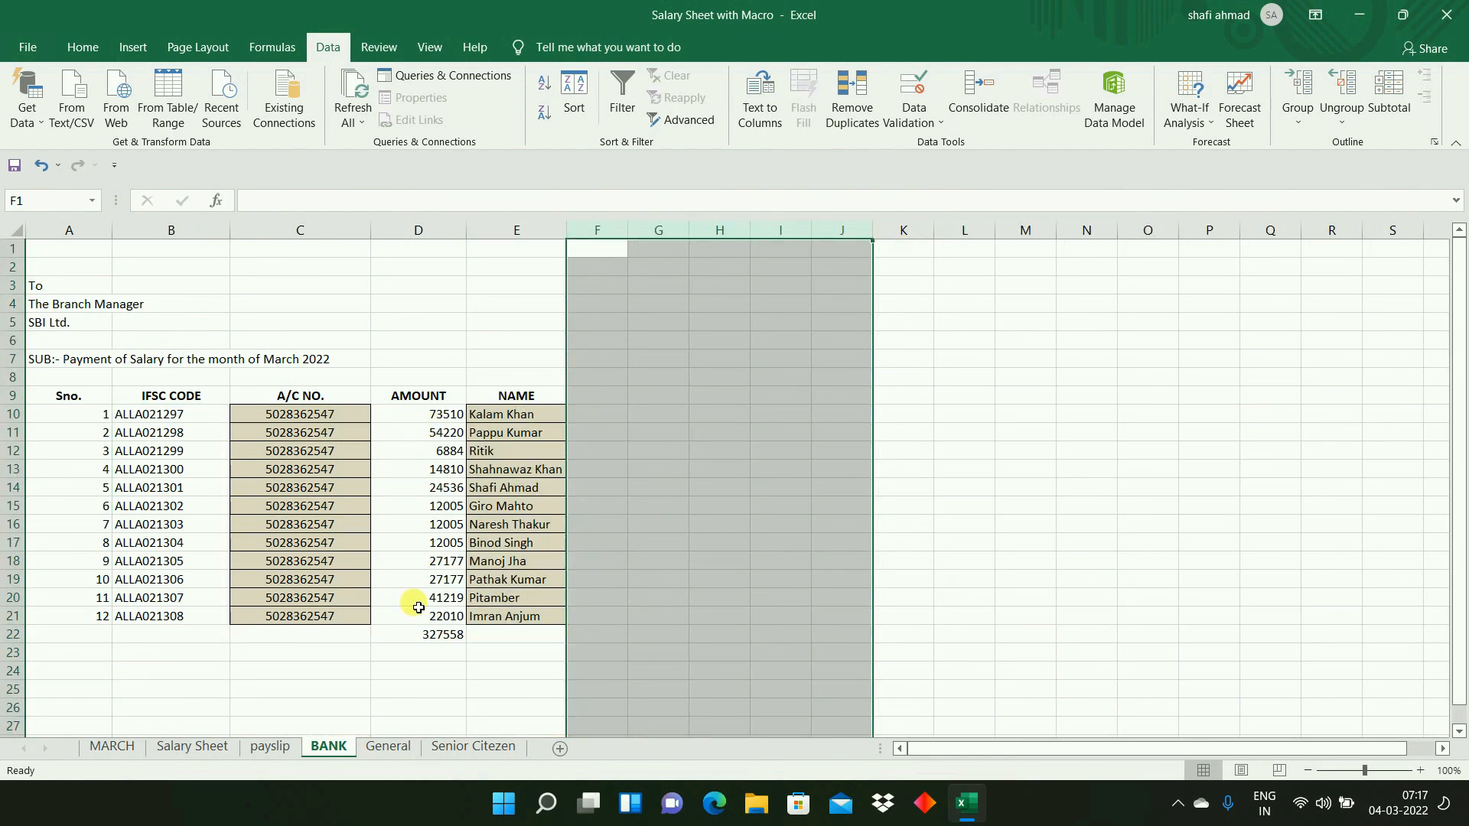
- Inspect the total formula in D22 and the first payment amount in D10 of the bank letter
click(428, 641)
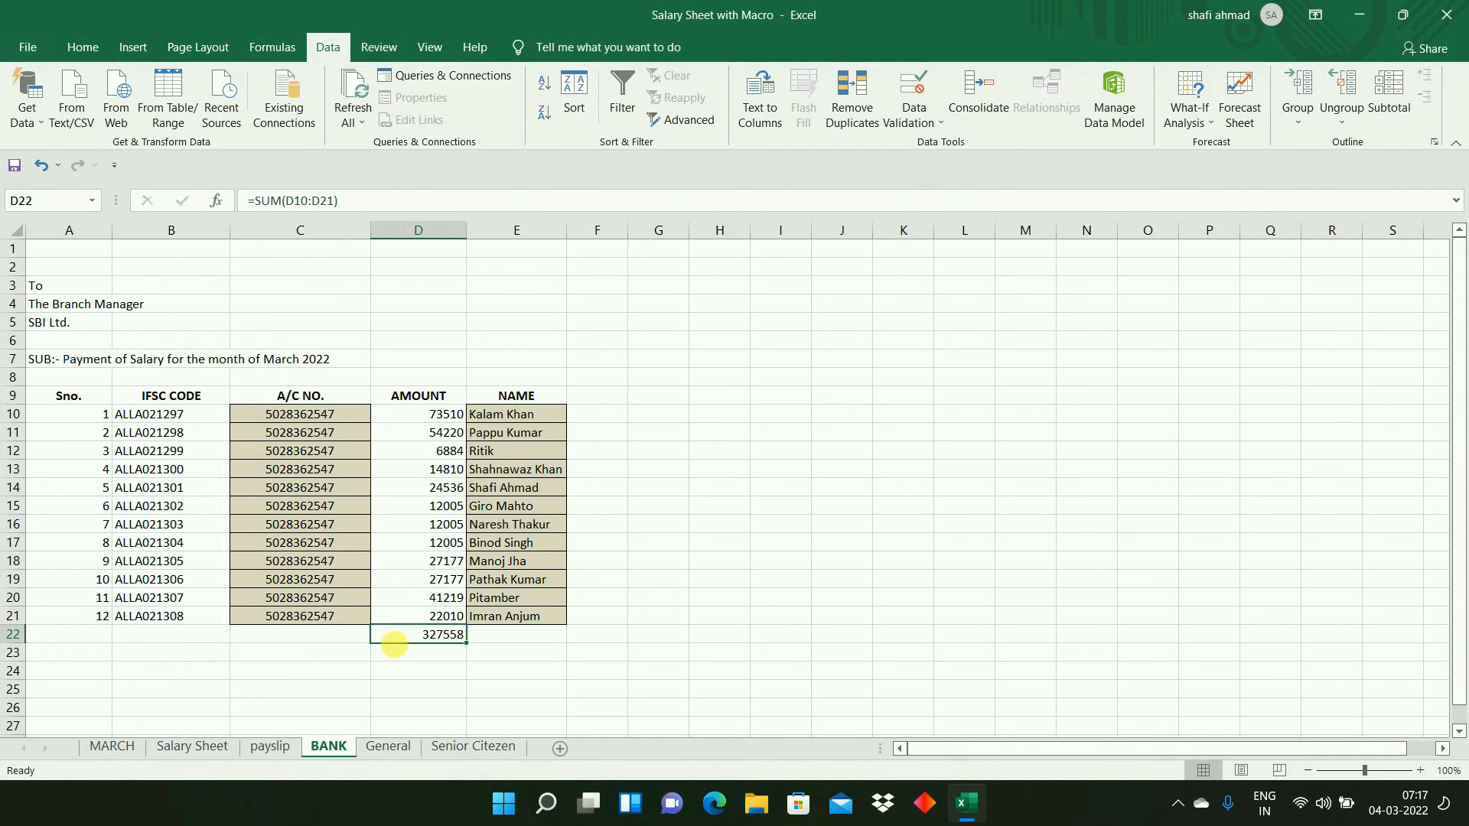
click(344, 650)
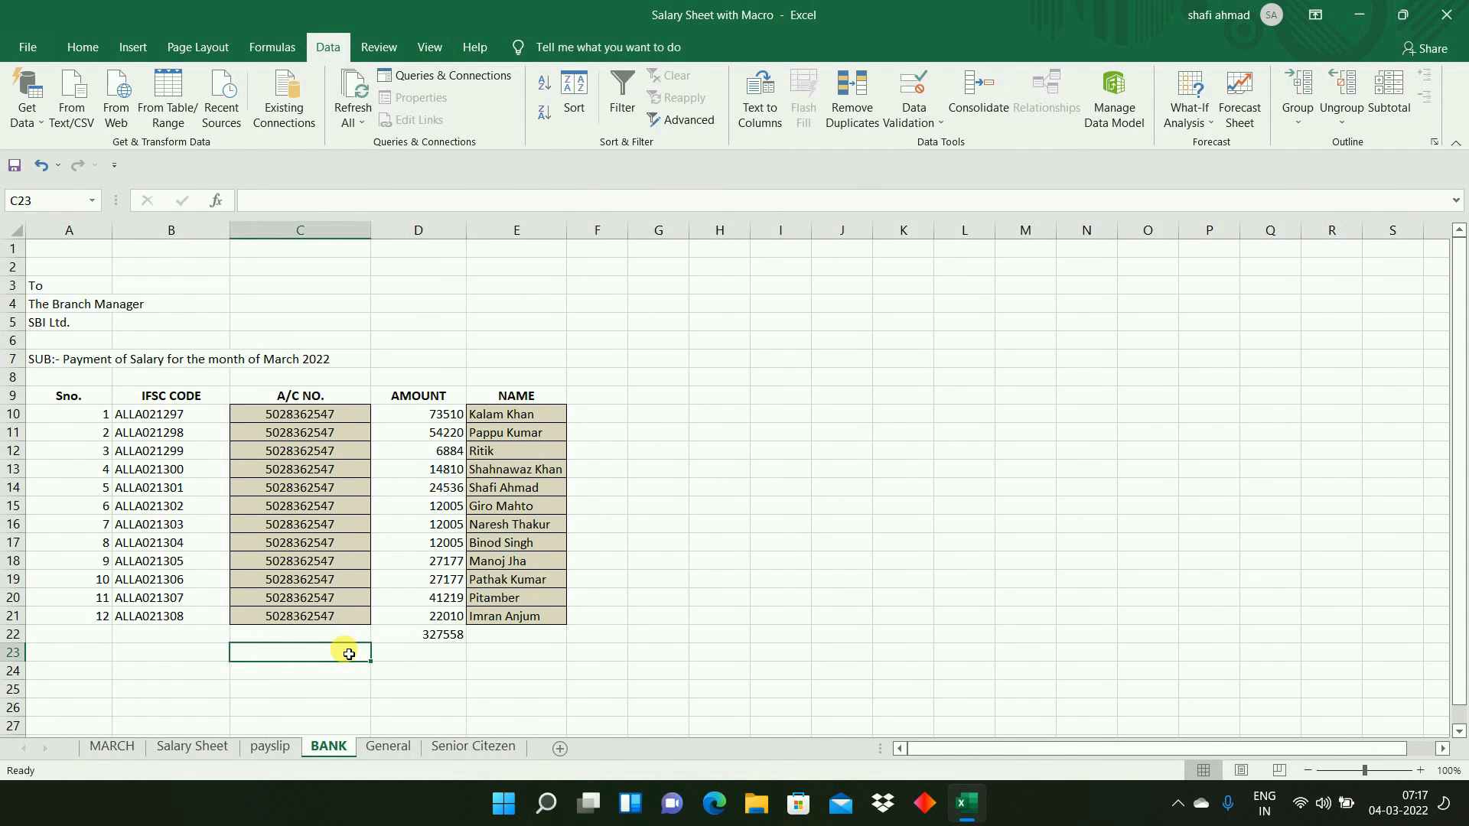
click(451, 417)
click(450, 634)
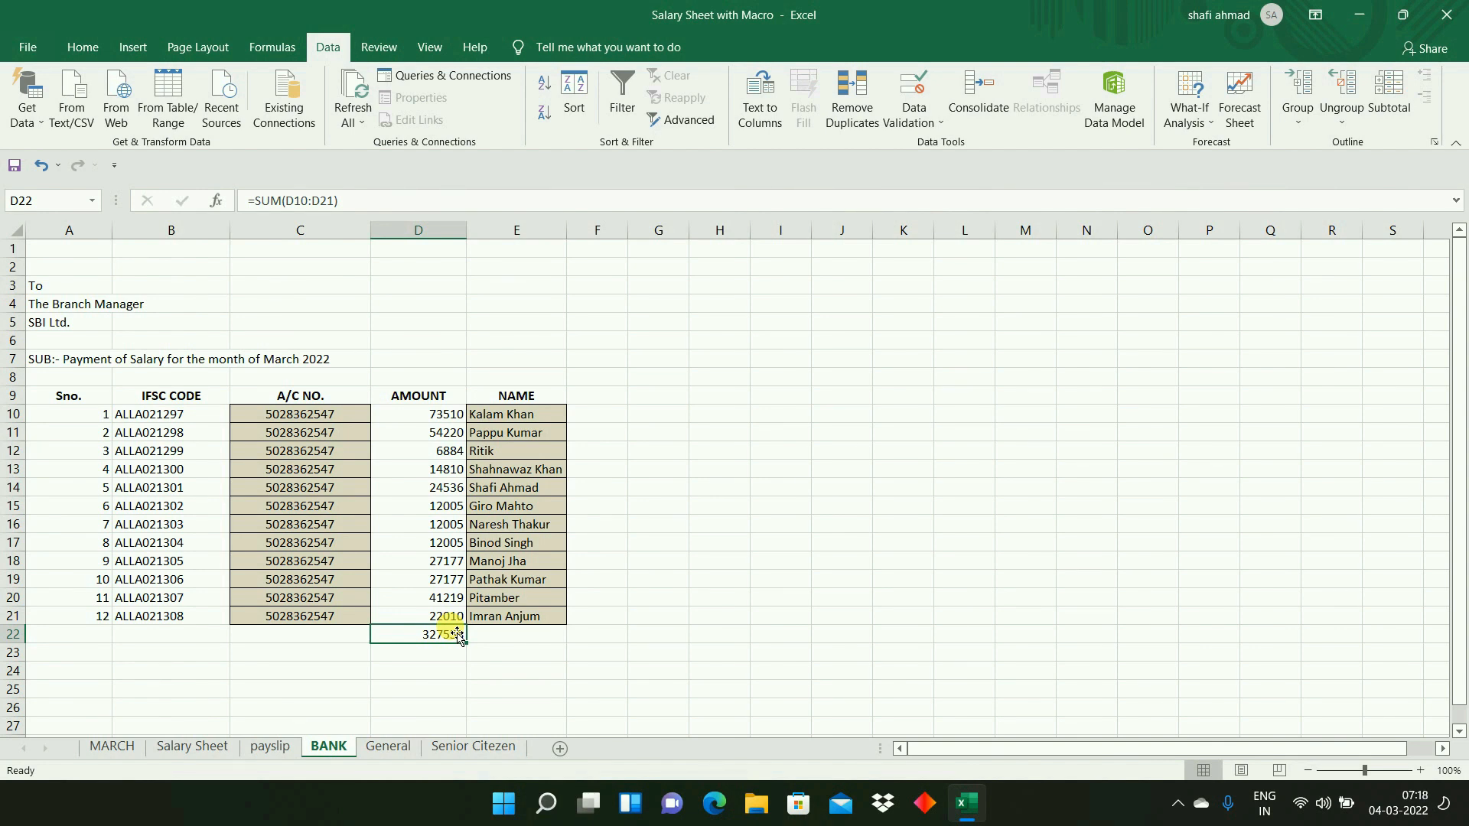
- Inspect the Name entry in B3 and the Designation lookup formula in B4 on the payslip sheet
click(280, 747)
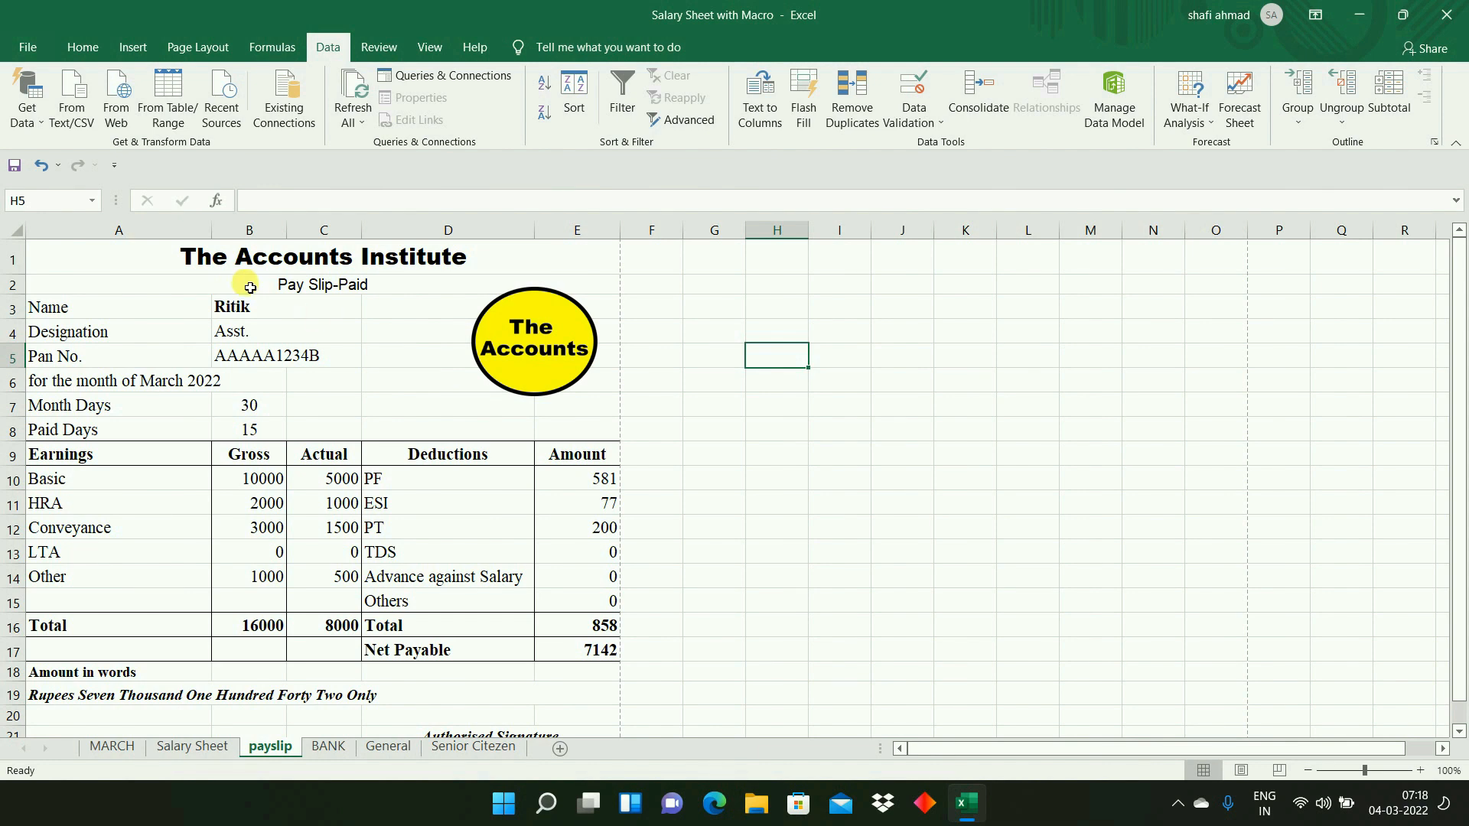
click(237, 310)
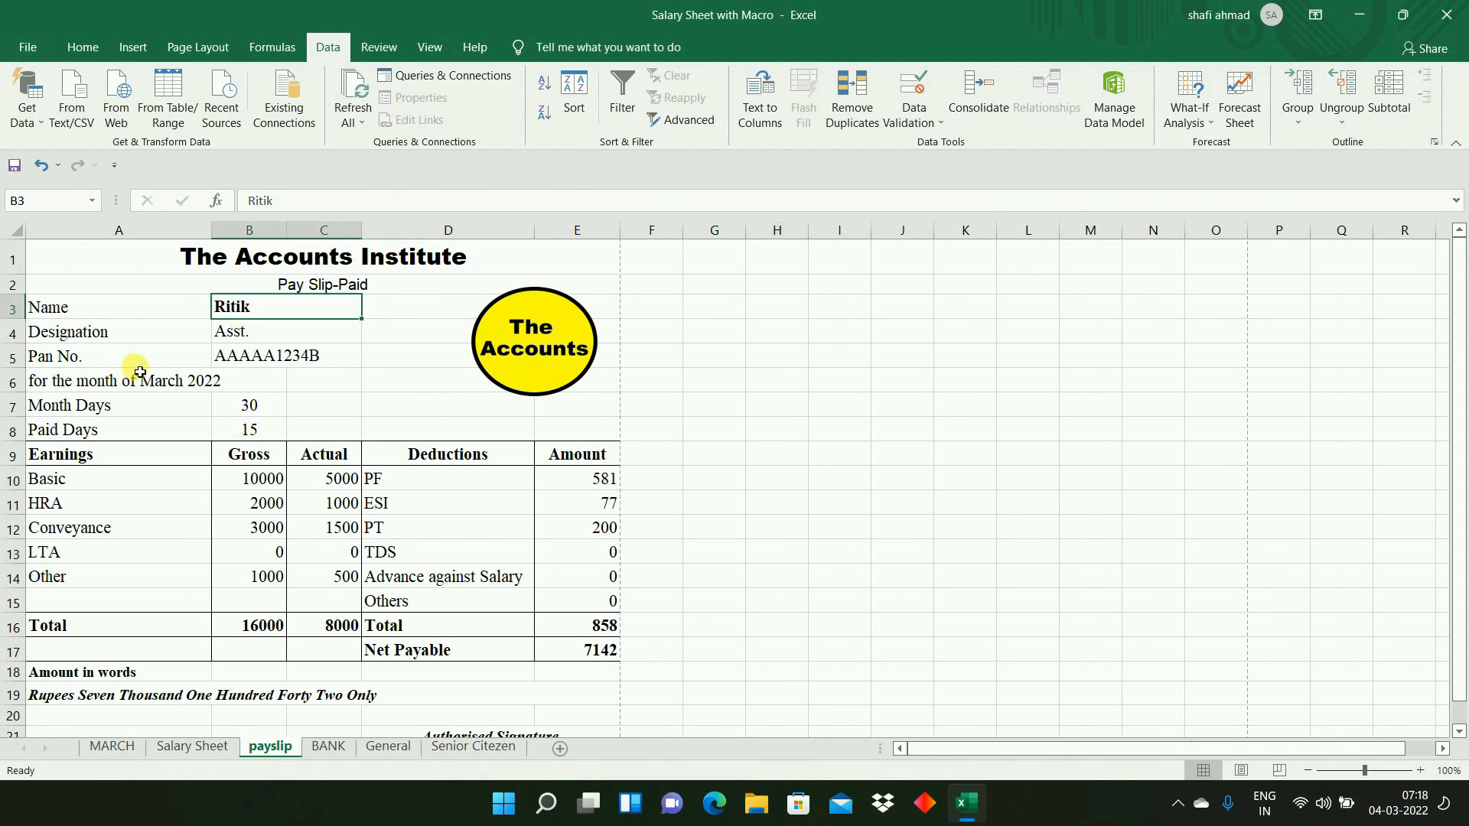
click(93, 312)
click(98, 338)
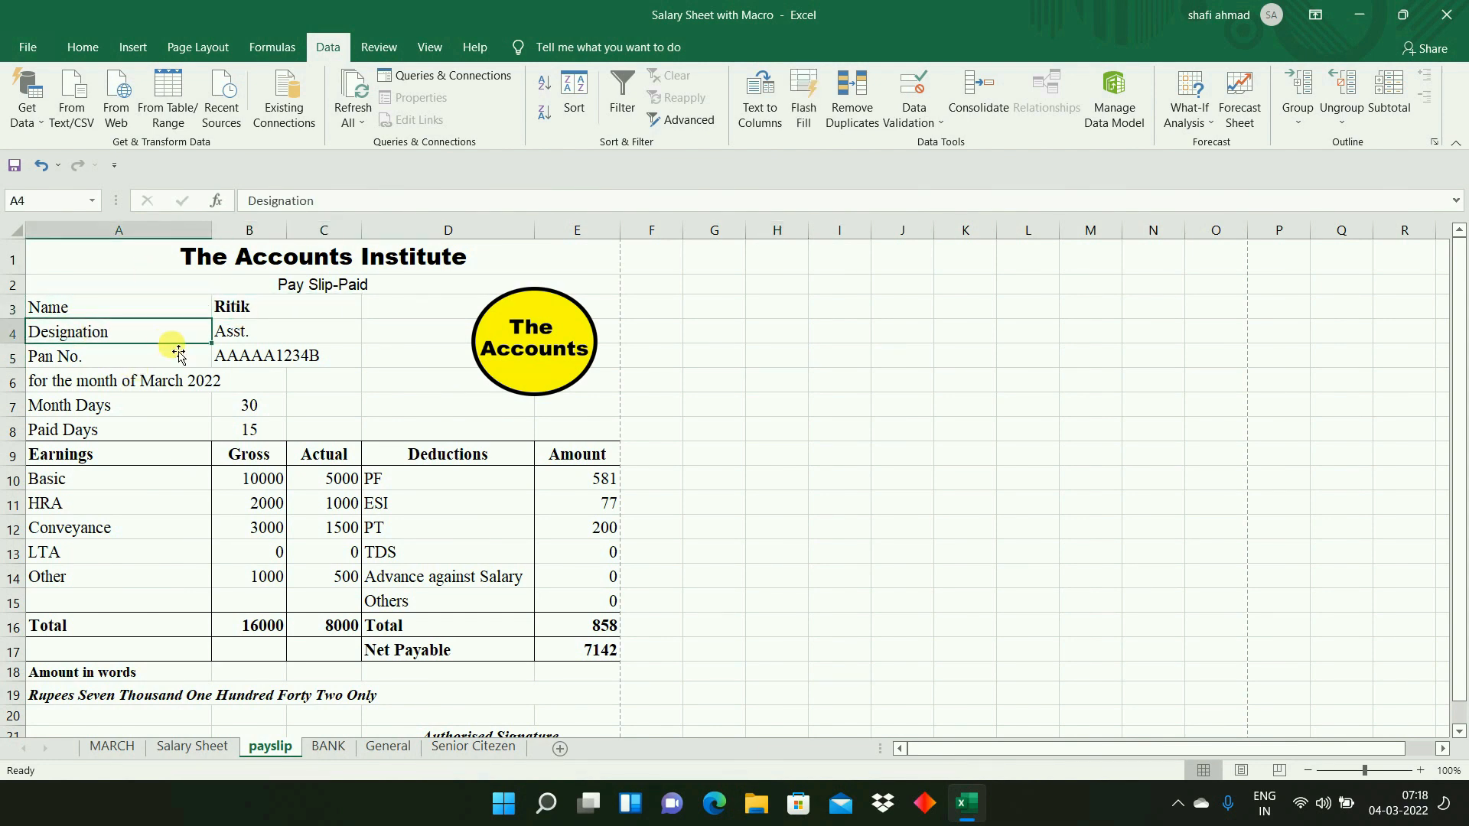
click(236, 332)
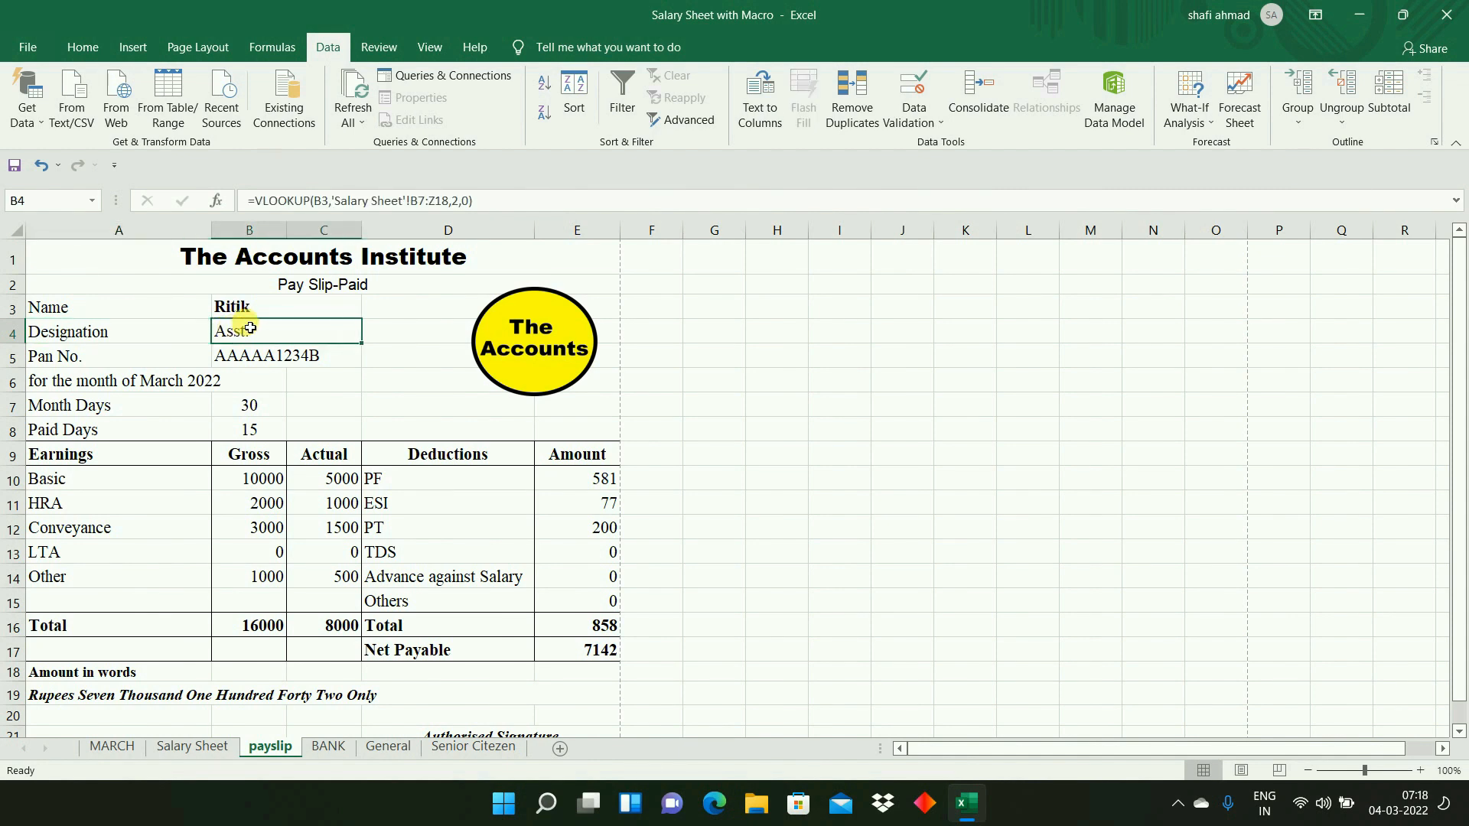
click(254, 309)
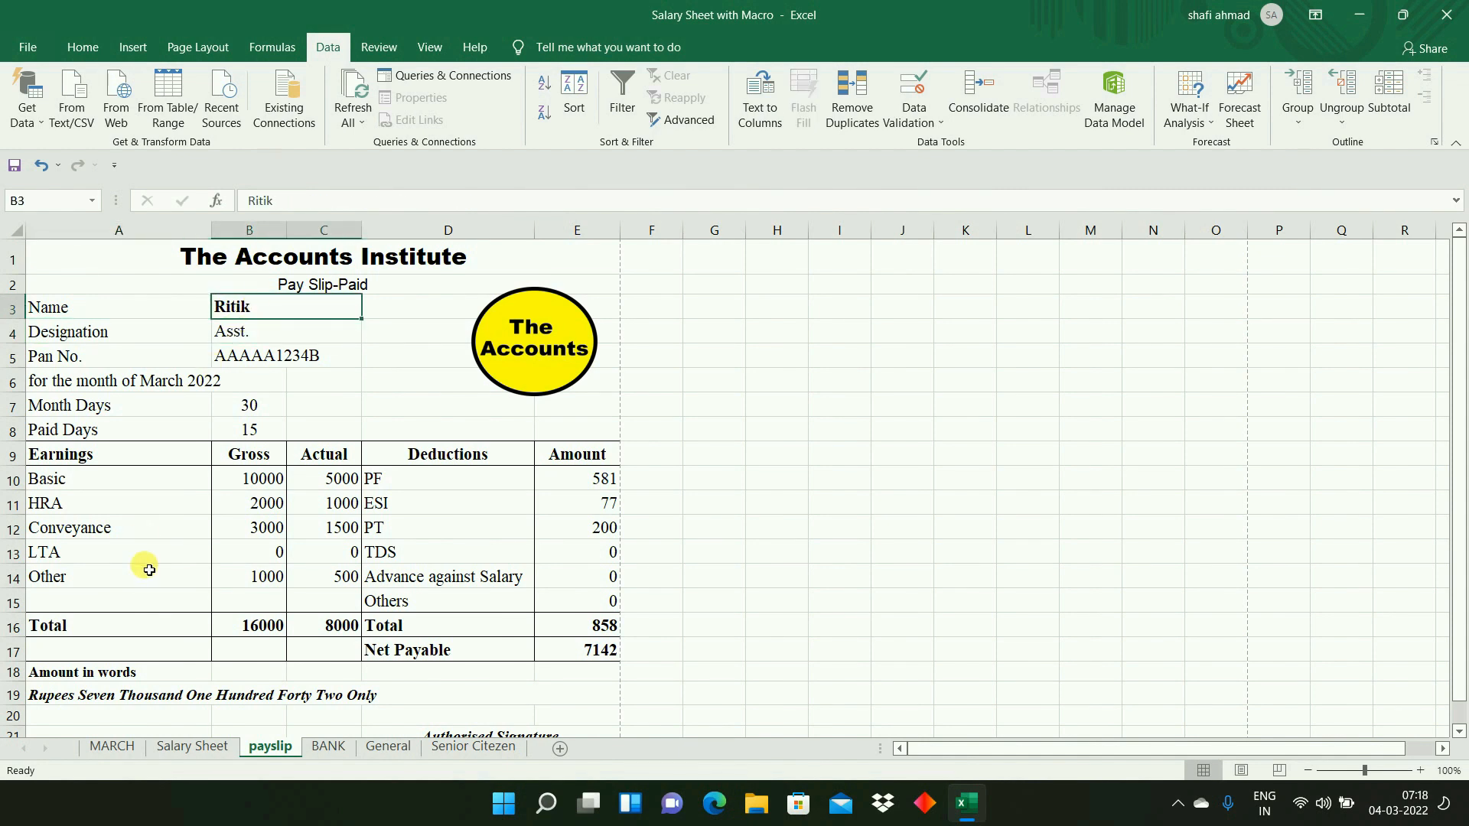
- Copy the employee name in B15 of Salary Sheet into the payslip's Name cell B3 and inspect the amount-in-words formula in A19
click(182, 748)
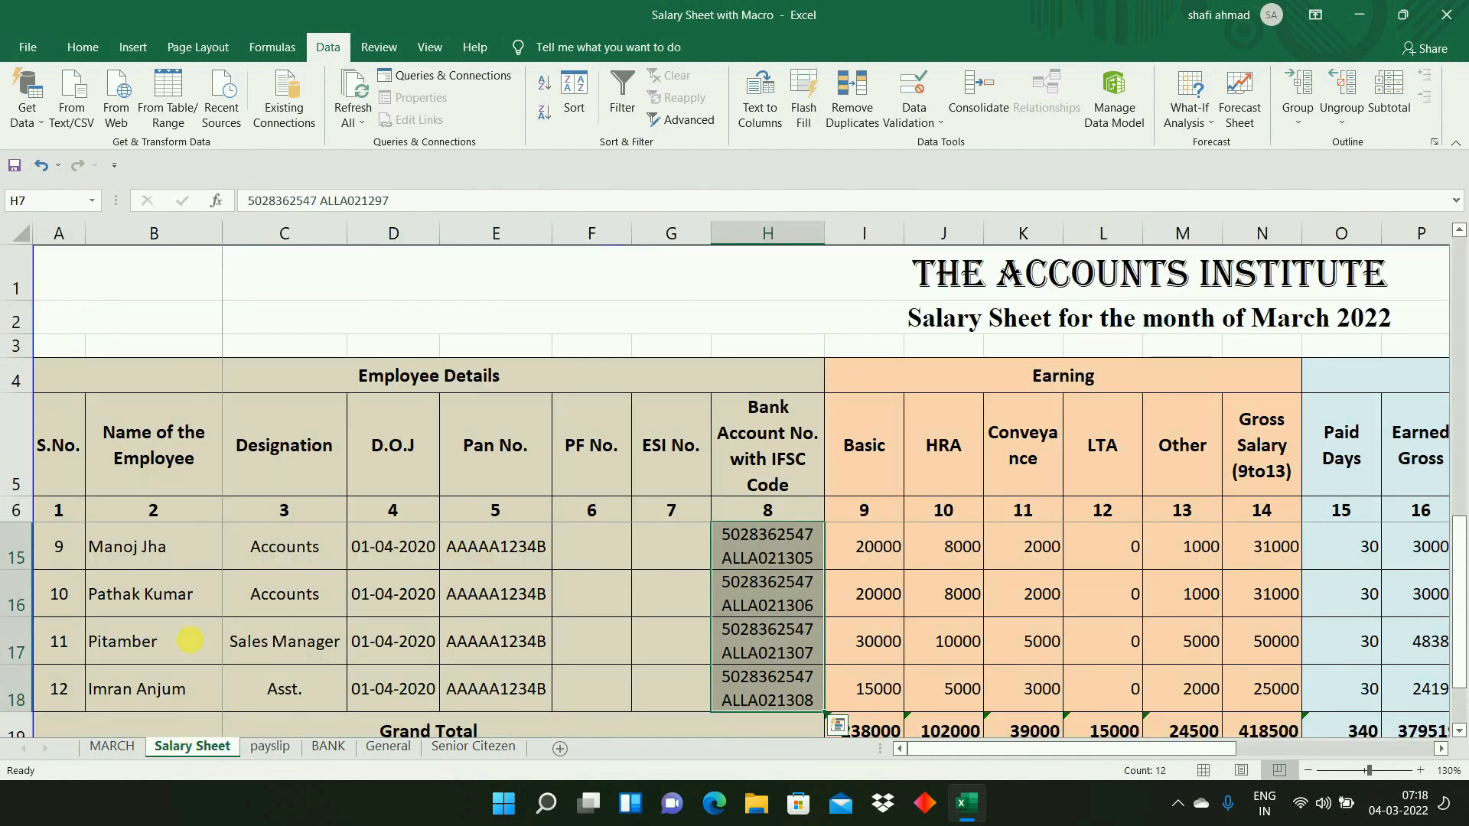
click(153, 565)
key(ctrl+c)
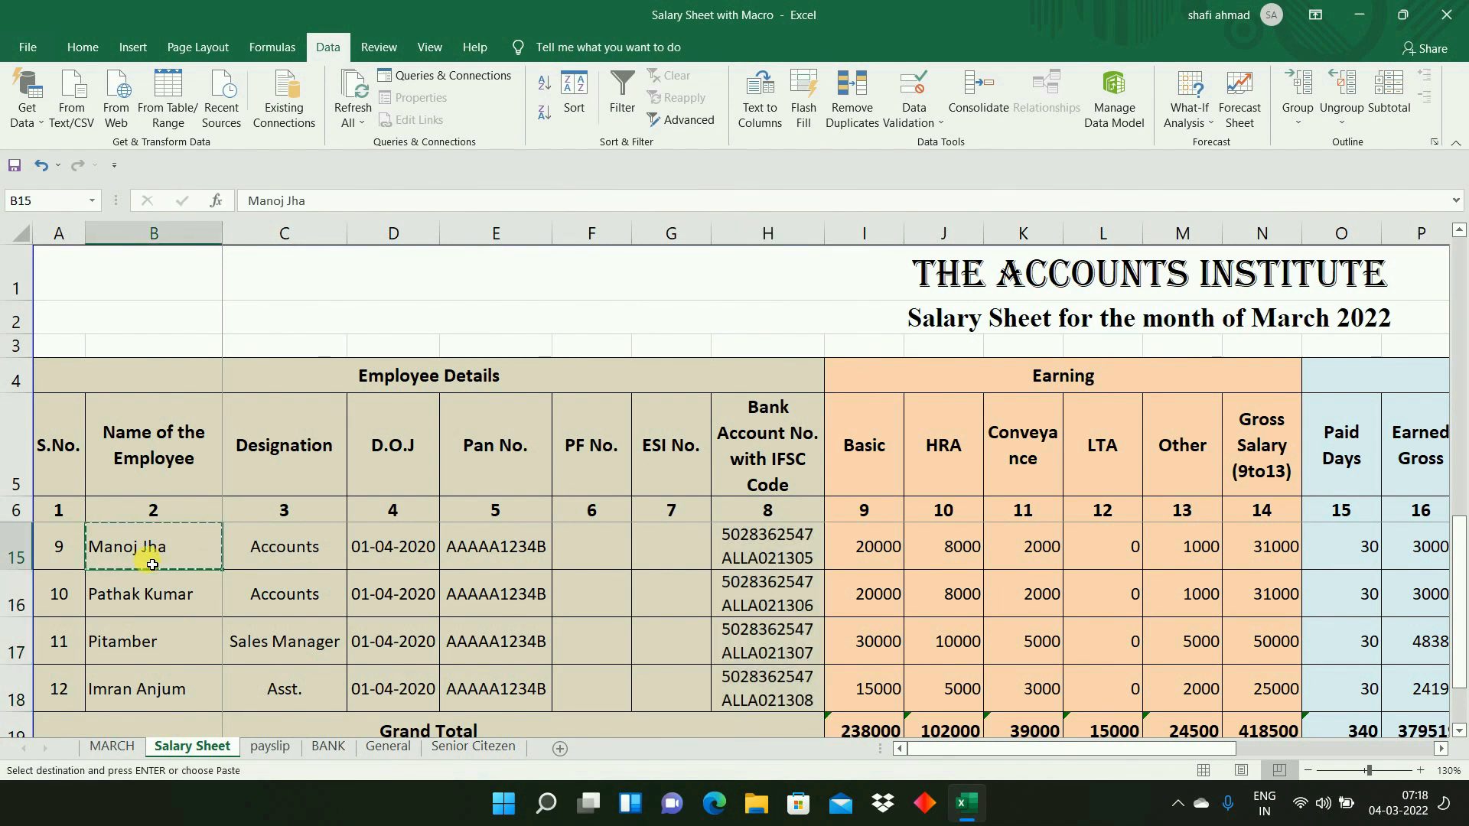
click(269, 746)
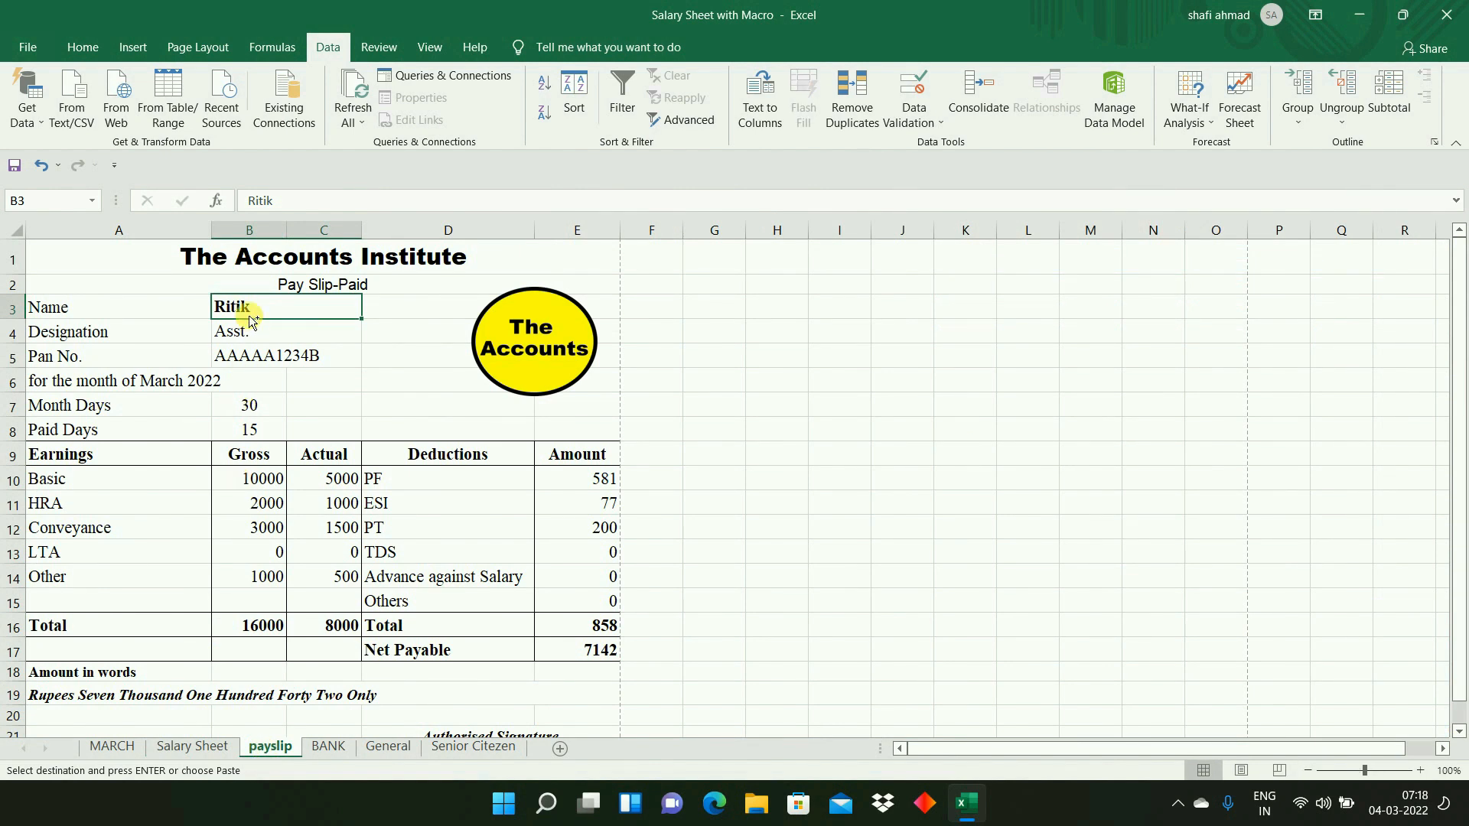
key(ctrl+v)
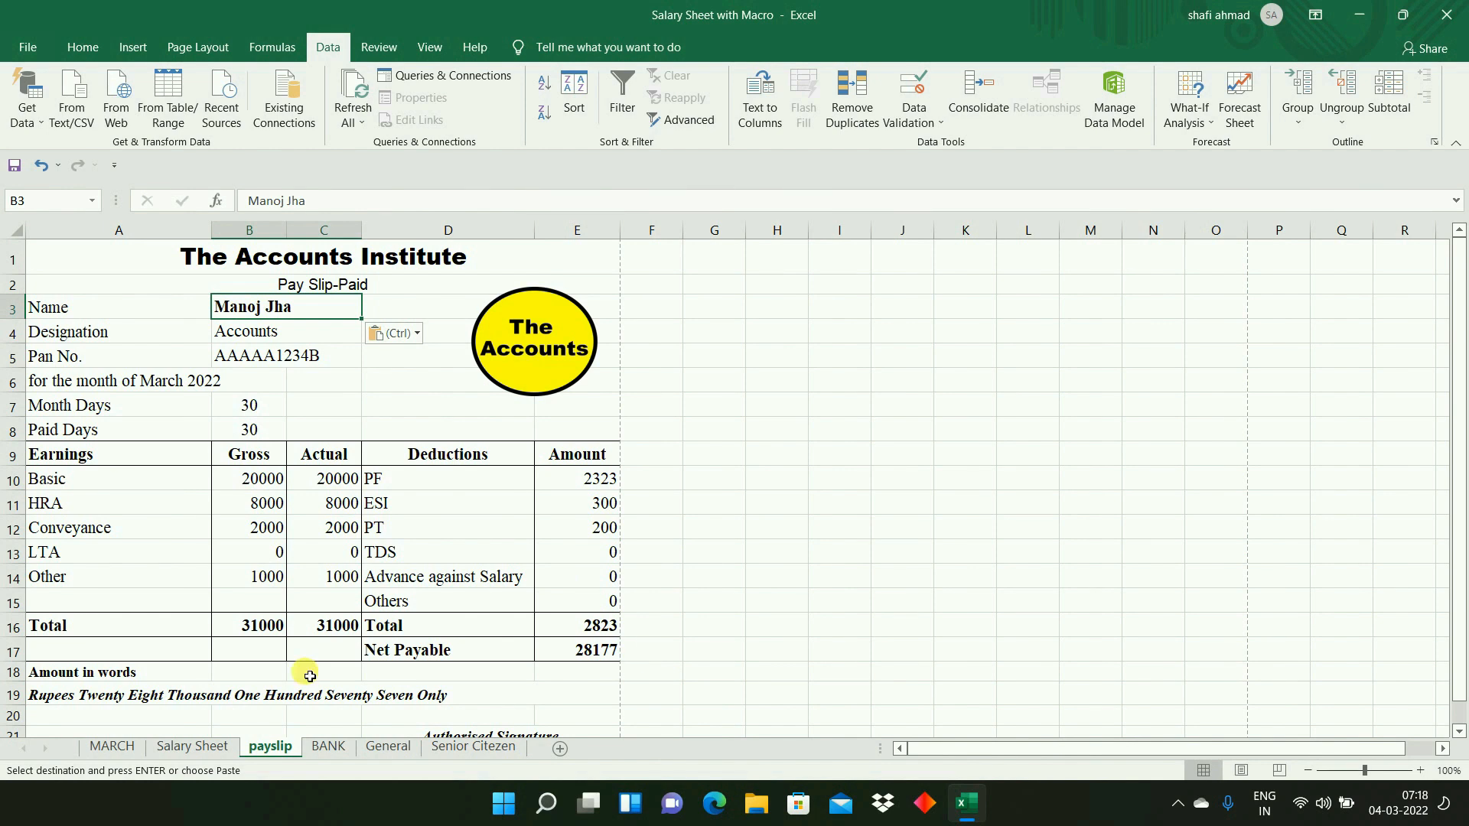
click(50, 699)
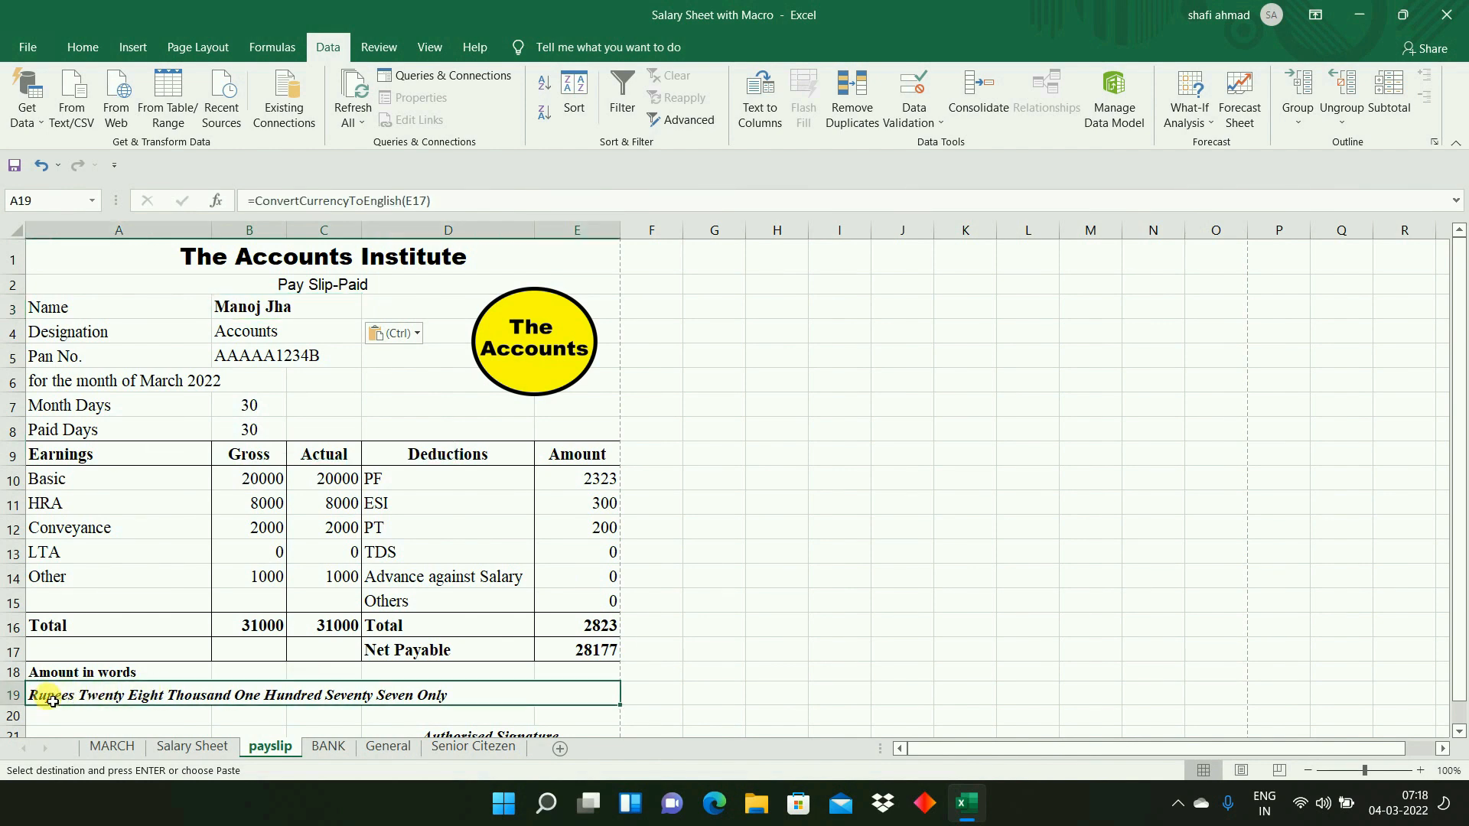
- Copy the Sales Manager's name from B17 of Salary Sheet into the payslip's Name cell B3
click(181, 751)
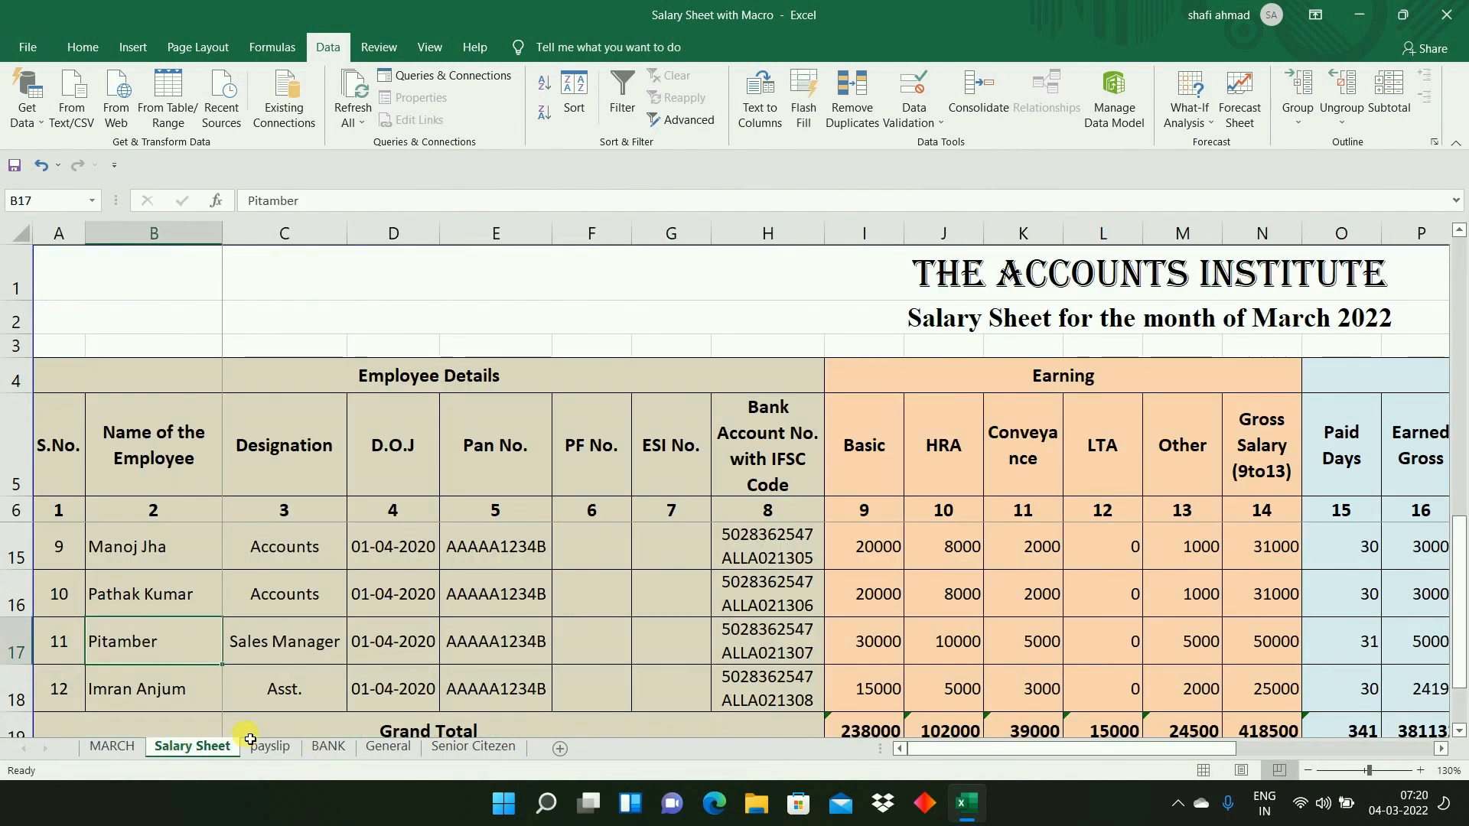
key(ctrl+c)
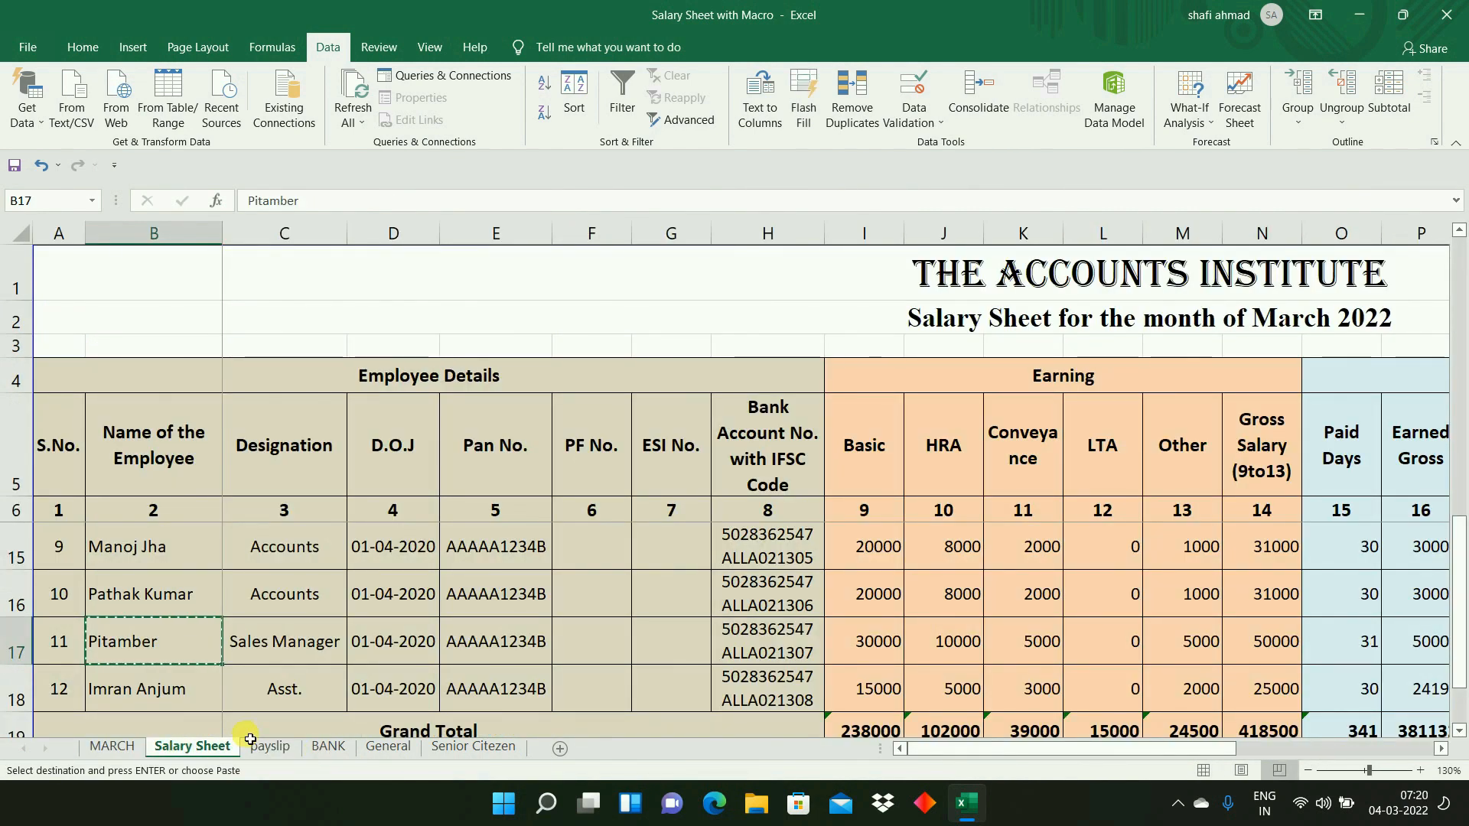
click(274, 750)
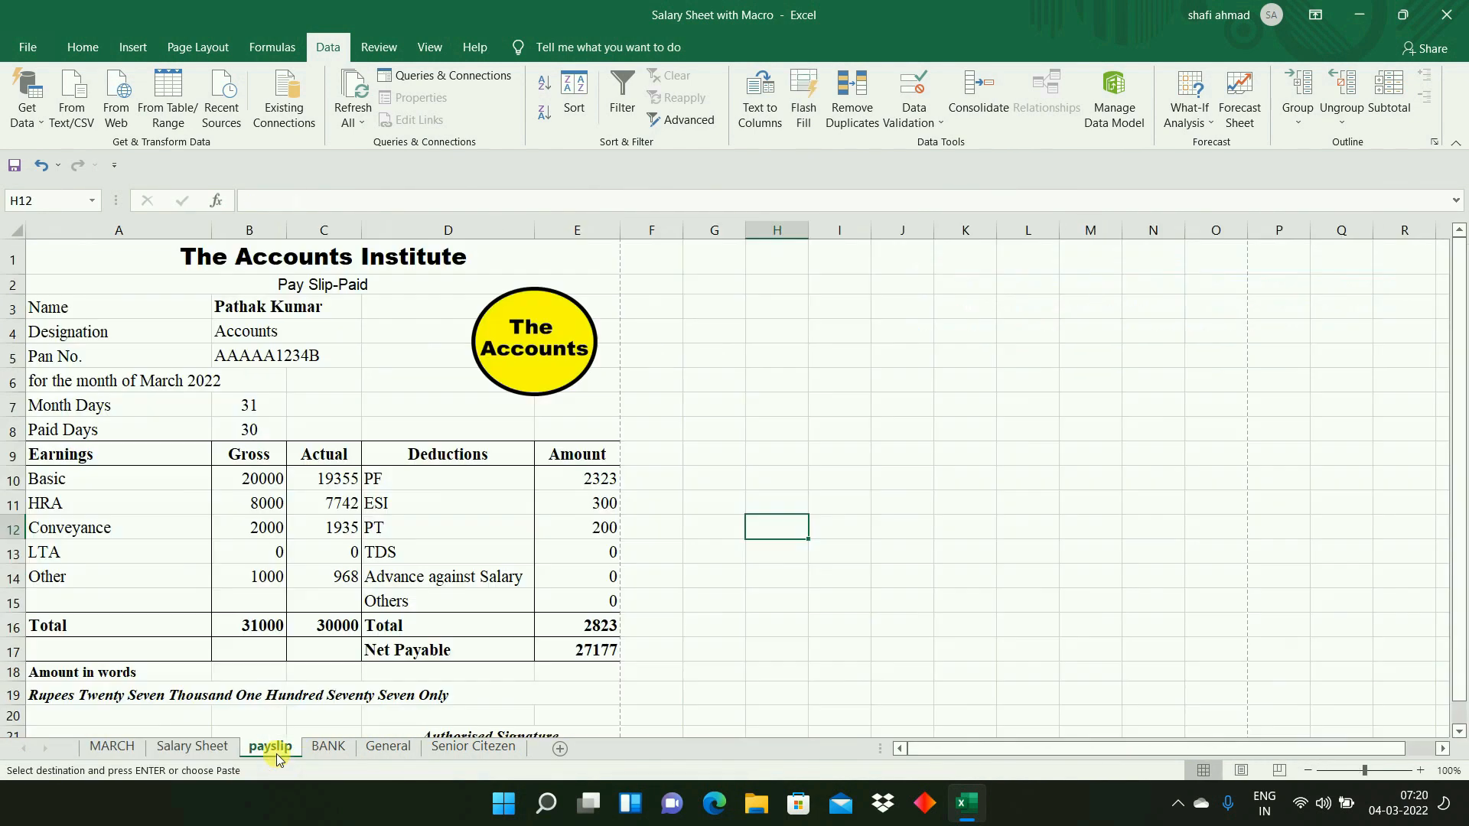
click(247, 310)
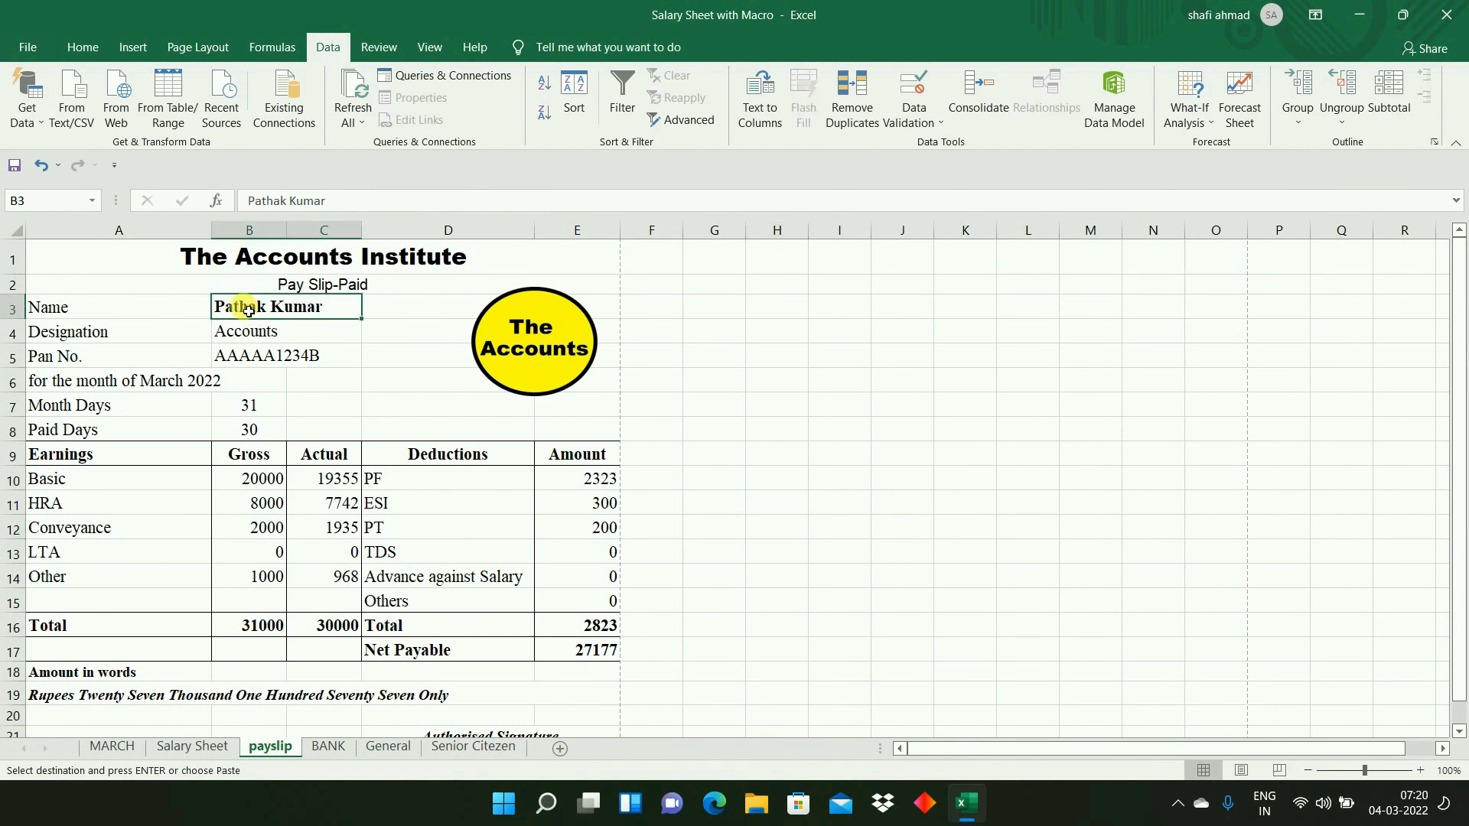
key(ctrl+v)
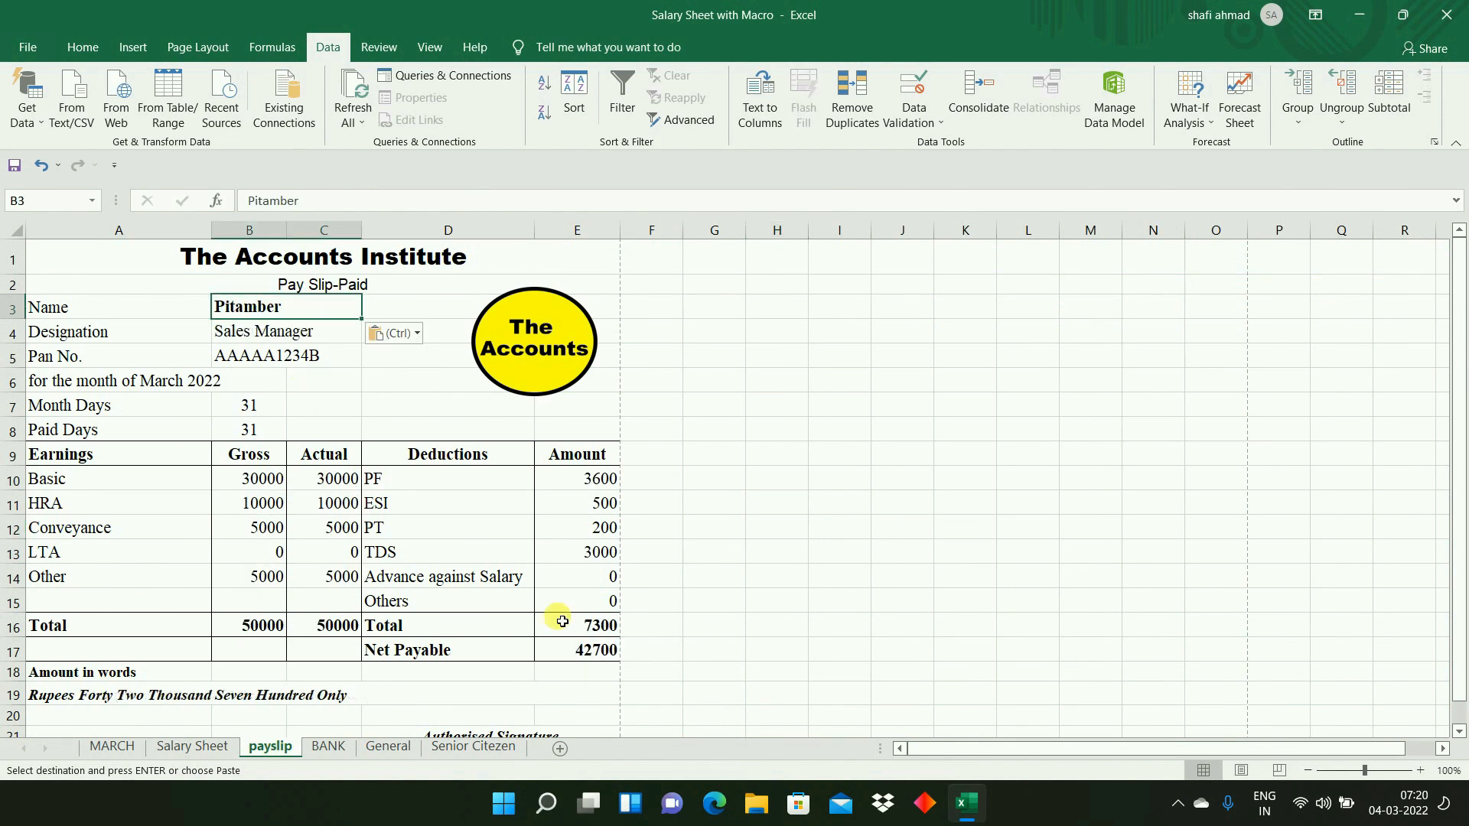
- Inspect the payslip's Net Payable formula in E17 and the gross and actual earnings totals in B16 and C16
click(597, 652)
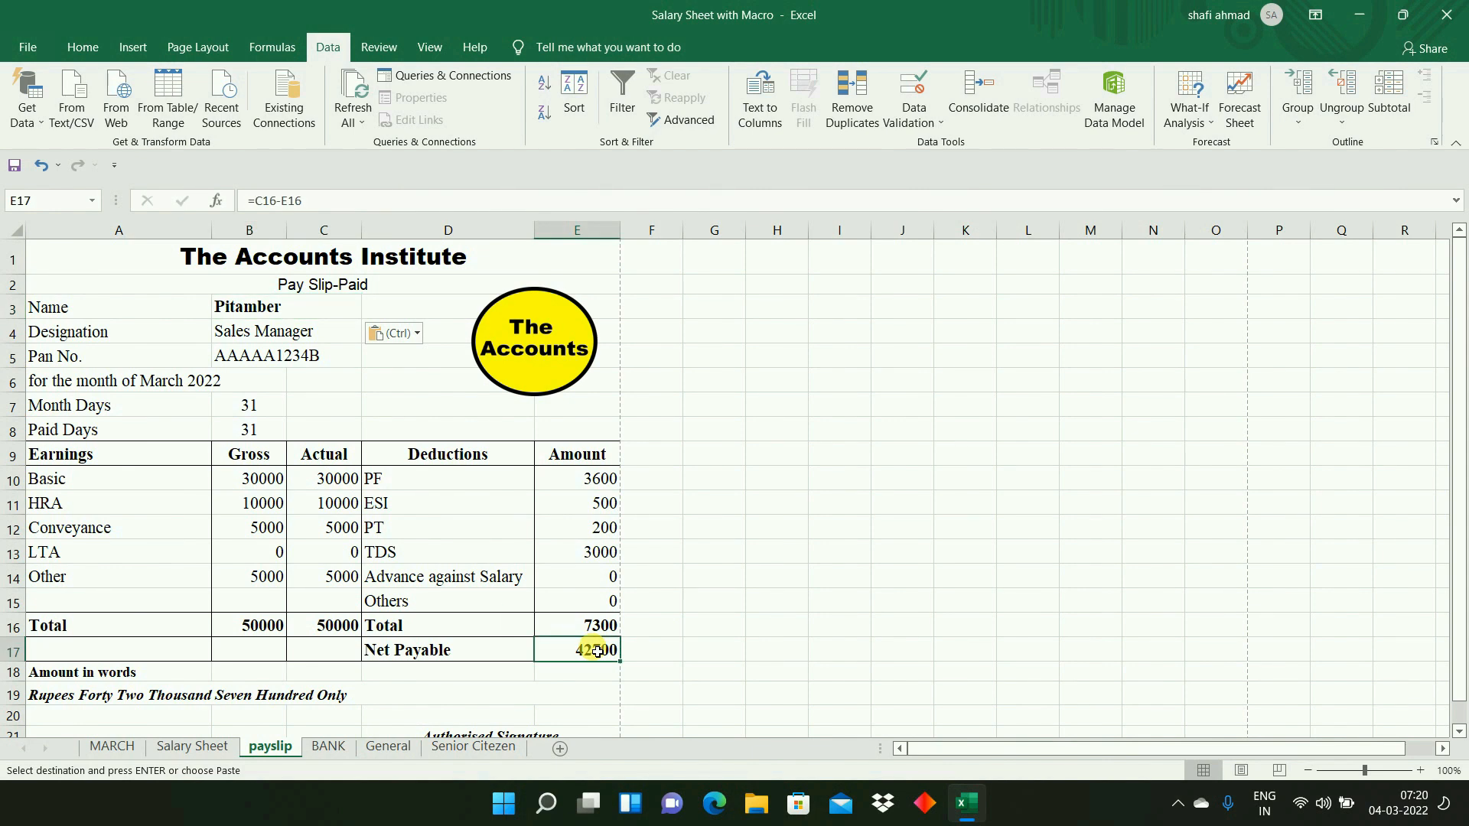
click(252, 629)
click(328, 632)
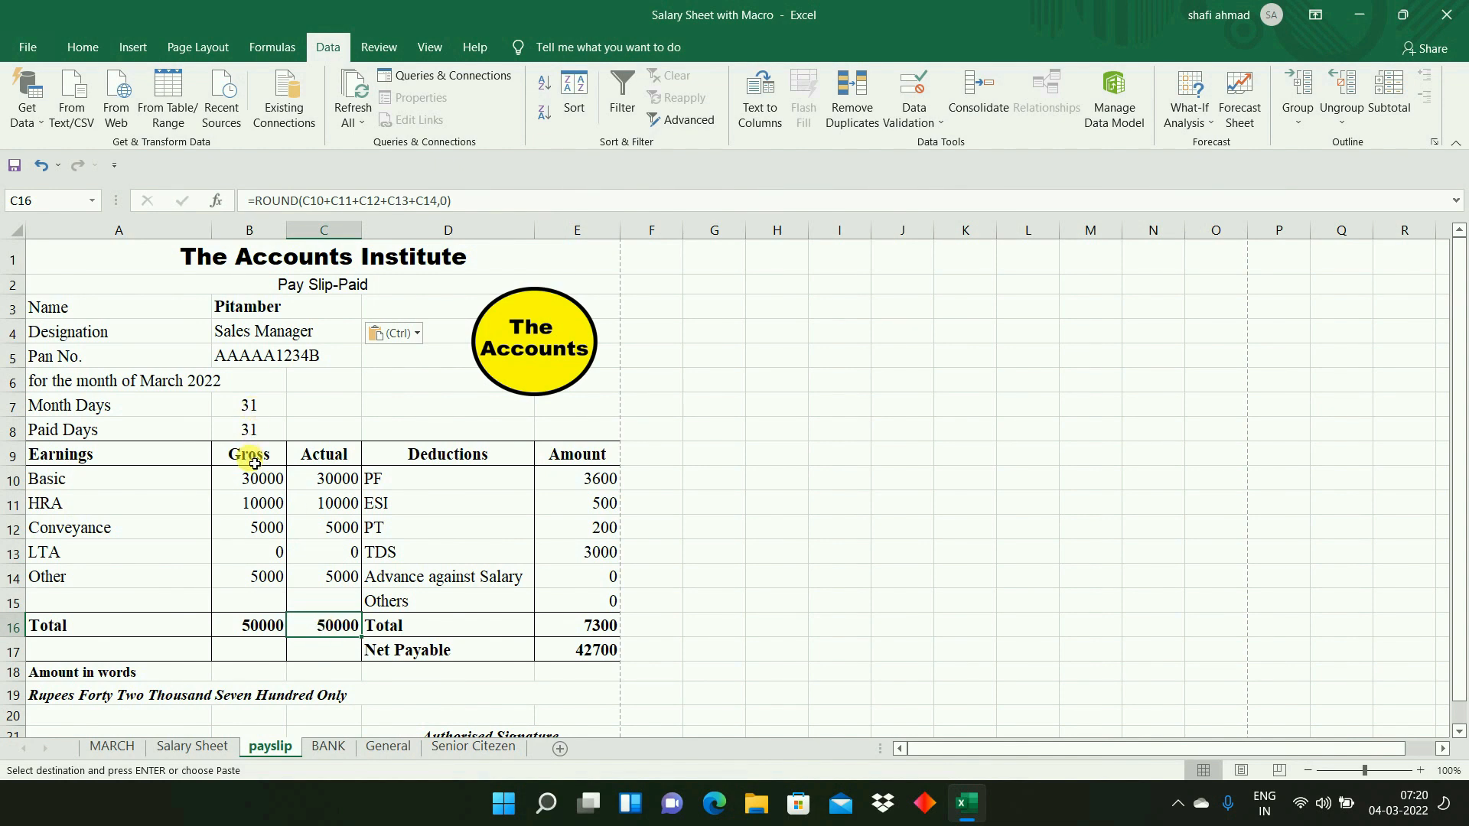
click(596, 648)
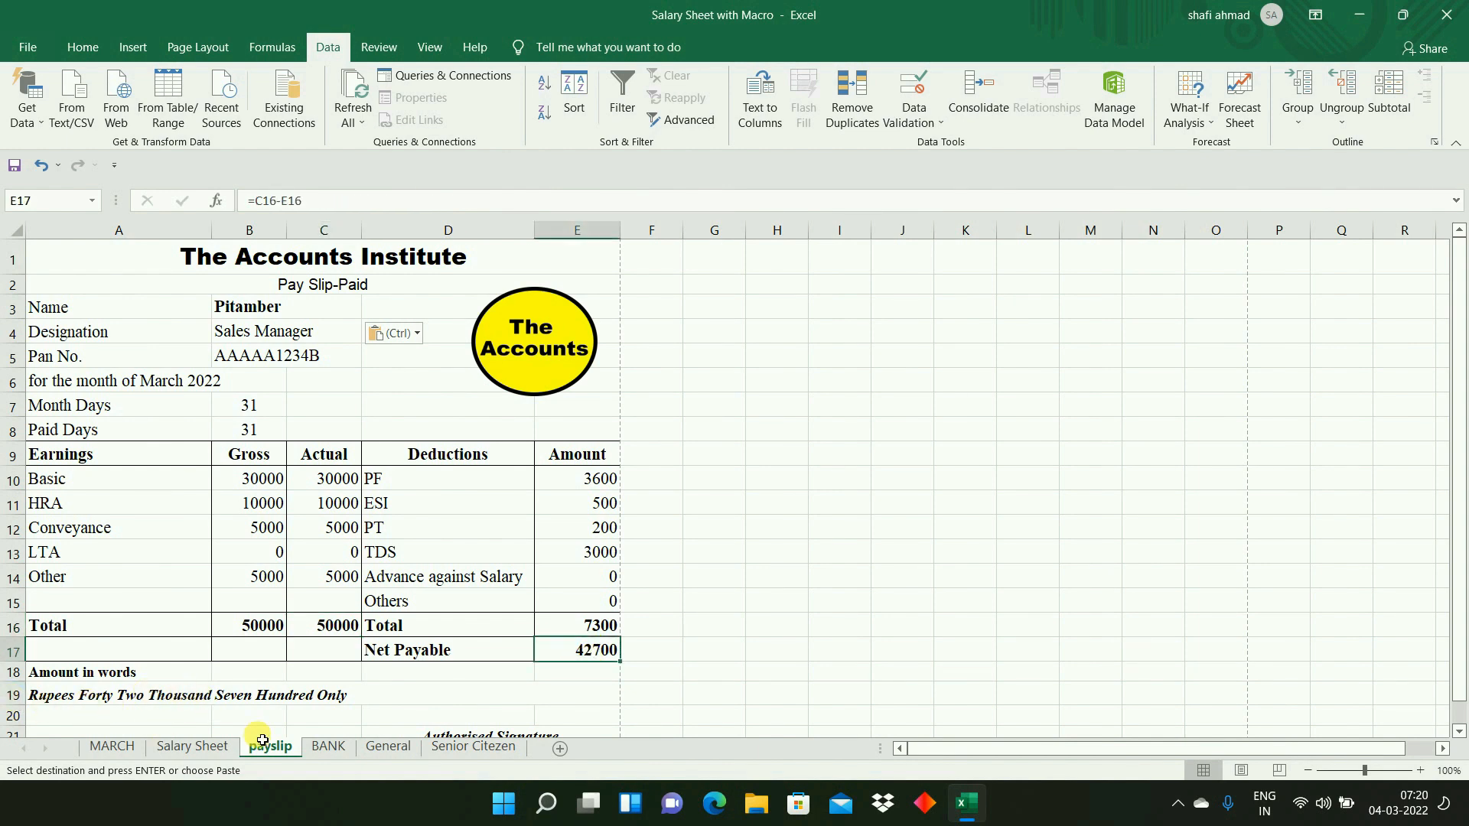
- Check the payslip's net pay against the same employee's Net Payable cell Y17 on Salary Sheet
click(198, 748)
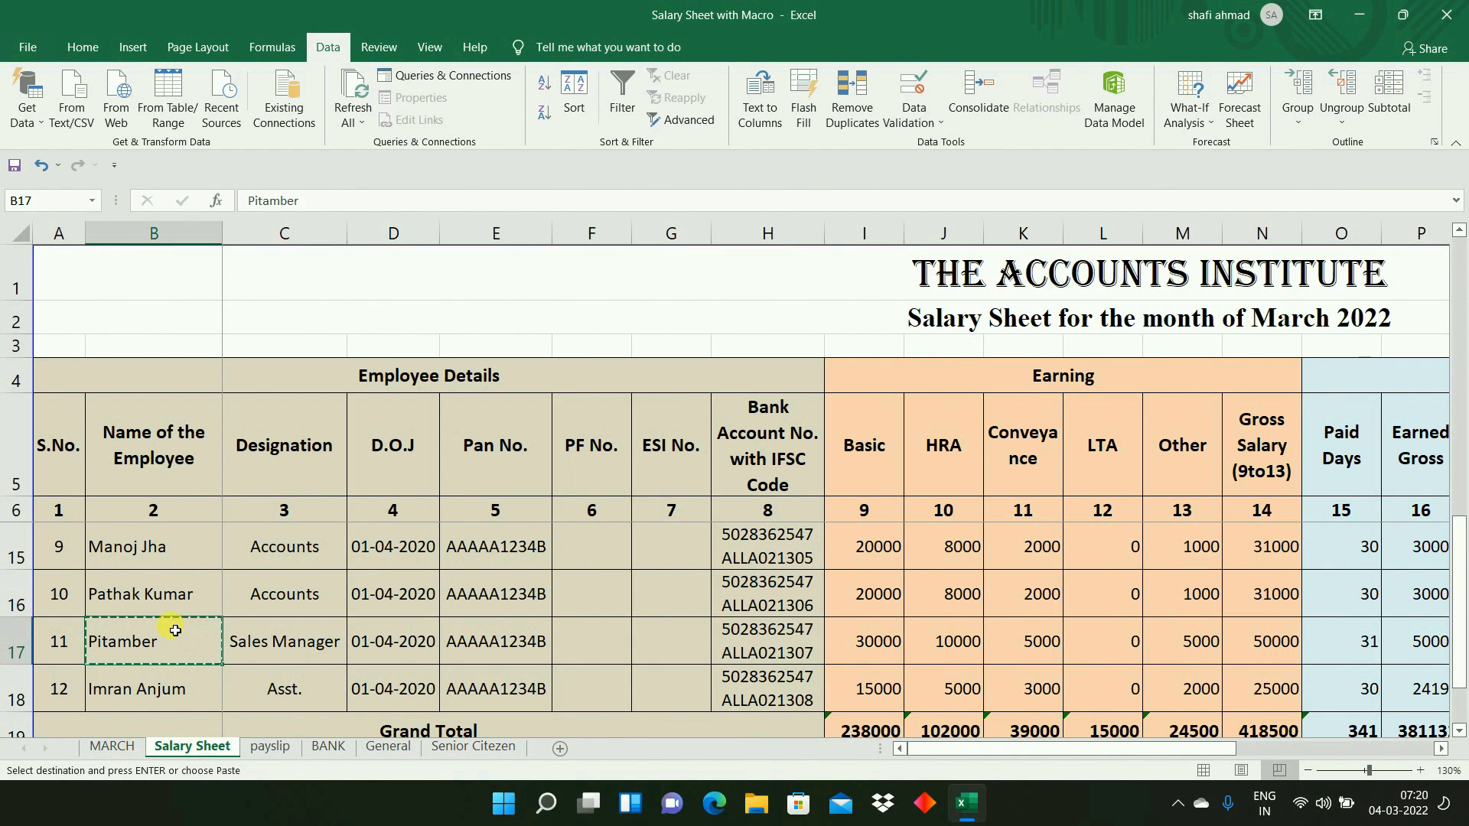
key(Right)
key(Right)
key(Right)
key(Right)
key(Right)
key(Right)
key(Right)
key(Right)
key(Right)
key(Right)
key(Right)
key(Right)
key(Right)
key(Right)
key(Right)
key(Right)
key(Right)
key(Right)
key(Right)
key(Right)
key(Right)
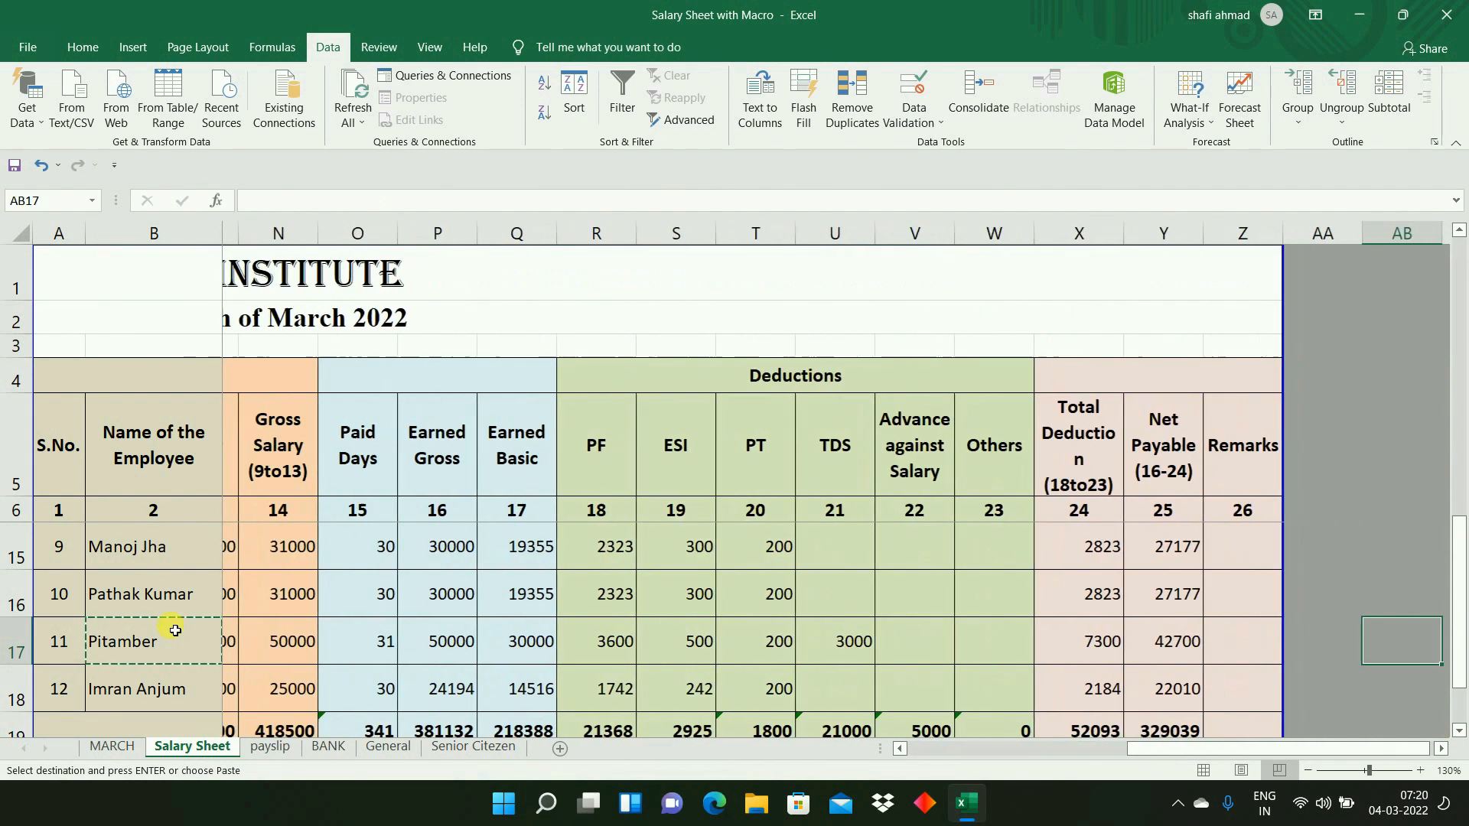
key(Right)
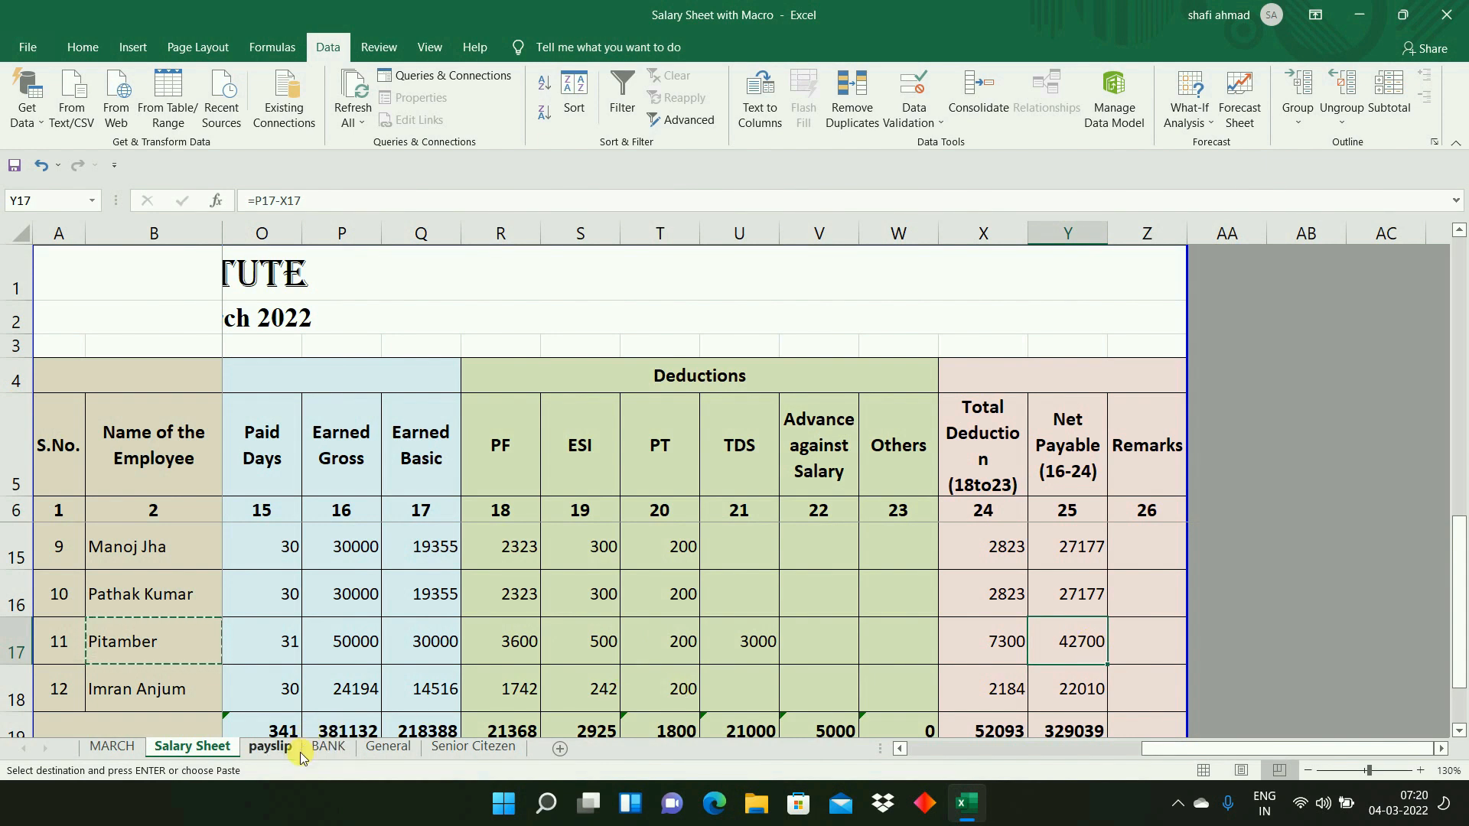
- Begin a new VLOOKUP formula in the payslip's Designation cell B4, using the employee name in B3 as lookup value
click(277, 747)
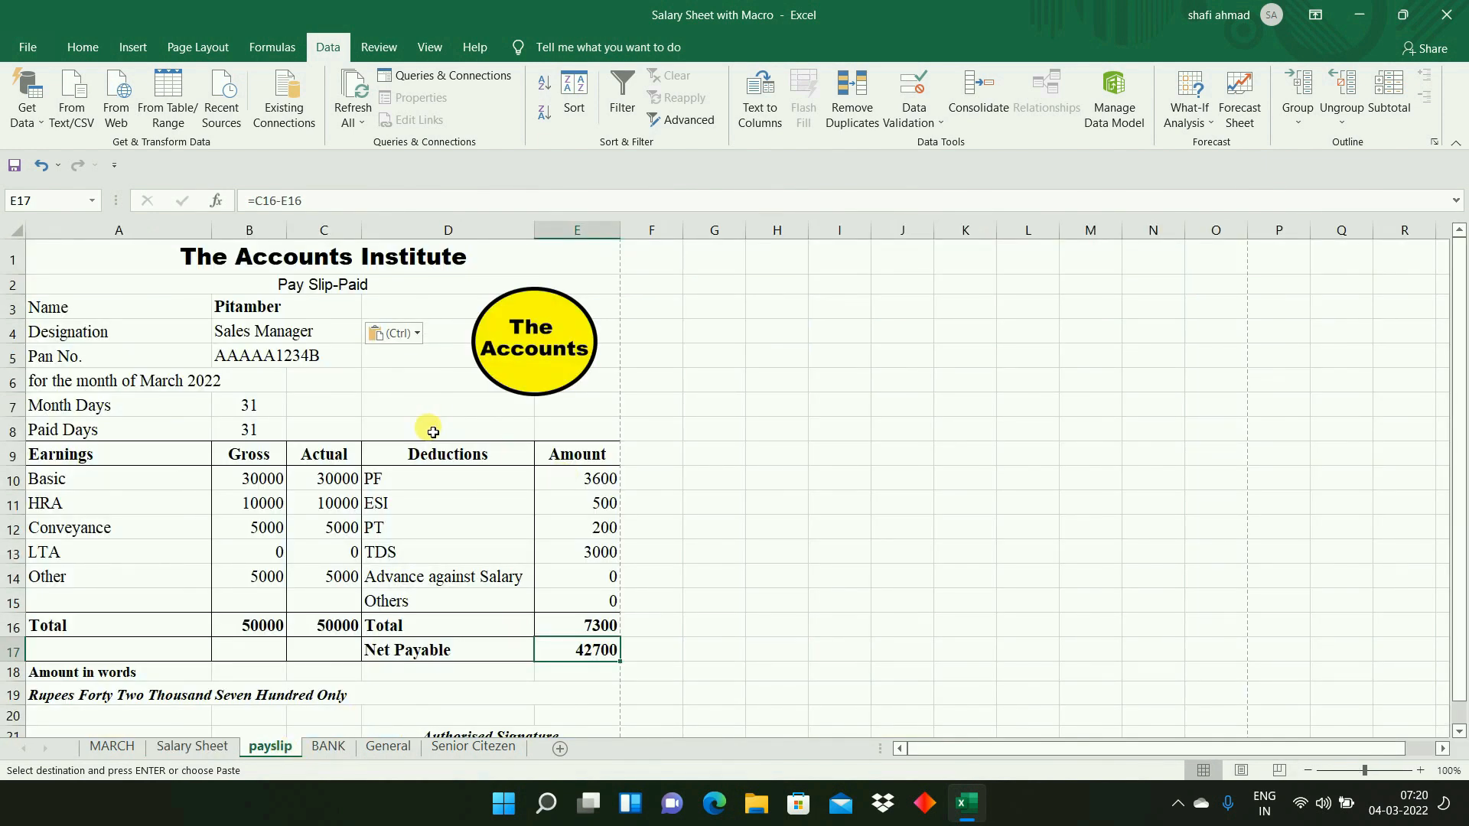
click(247, 337)
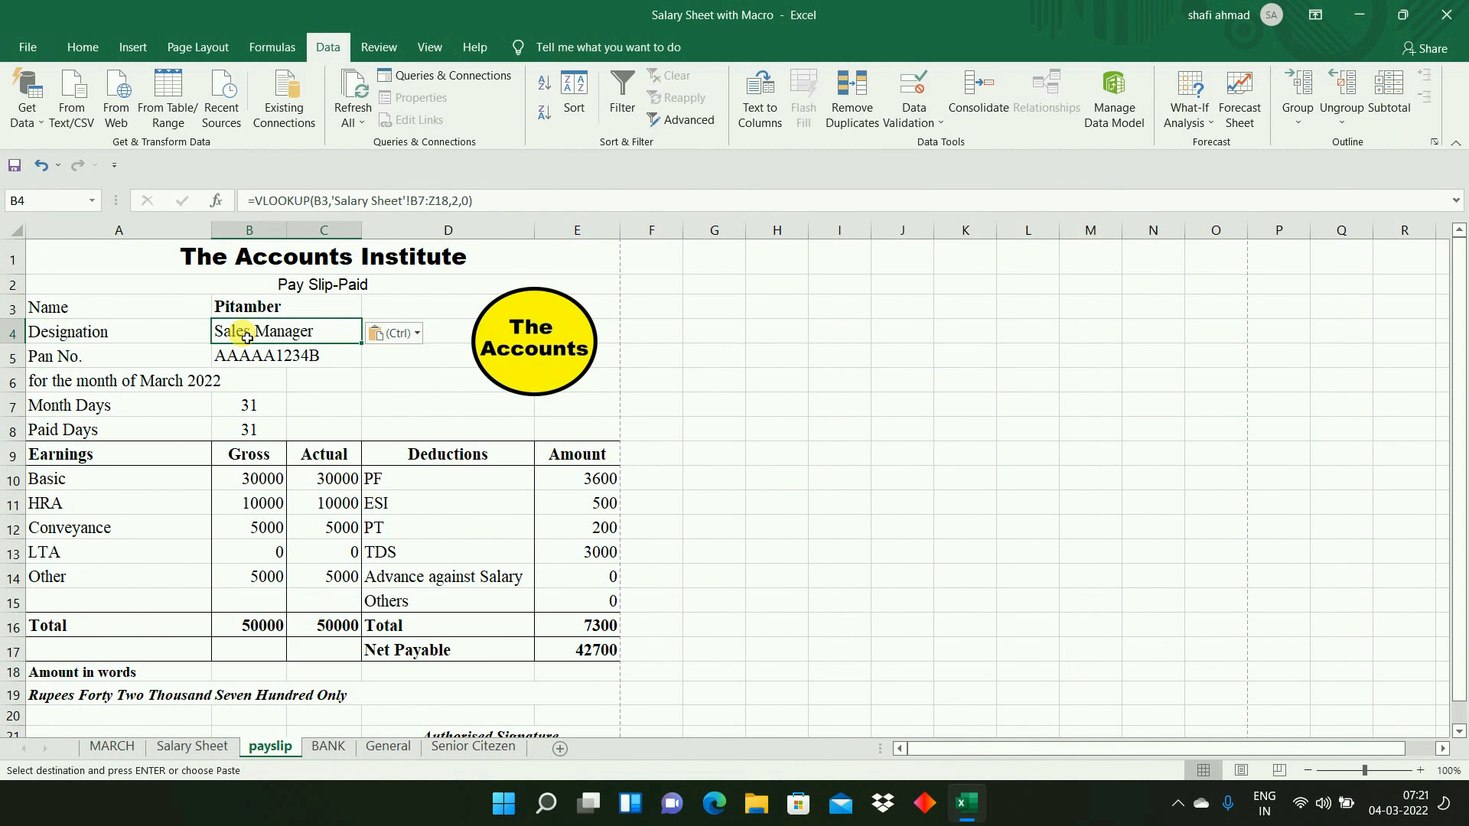
text(=)
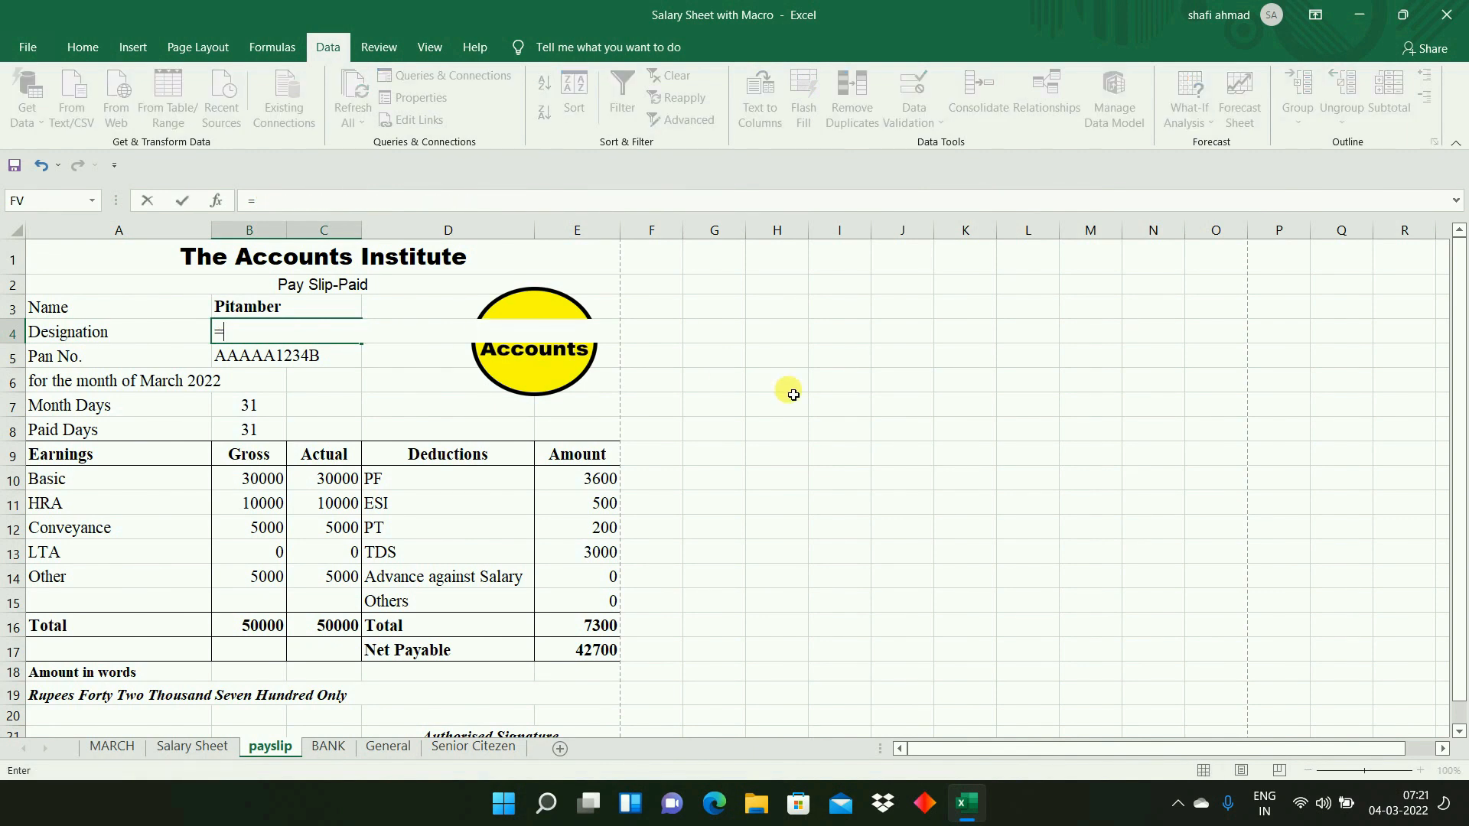
text(VL)
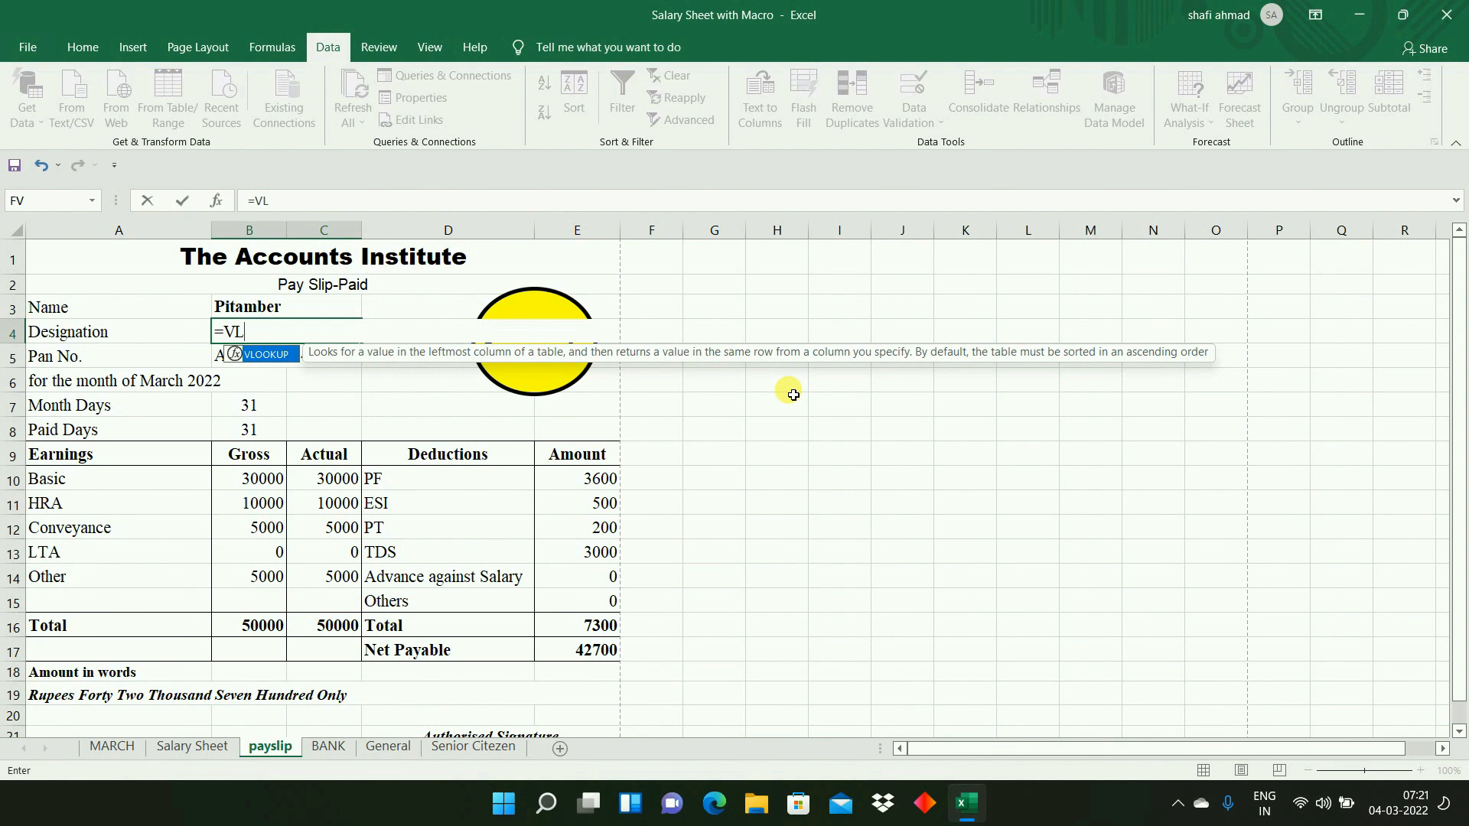
key(Tab)
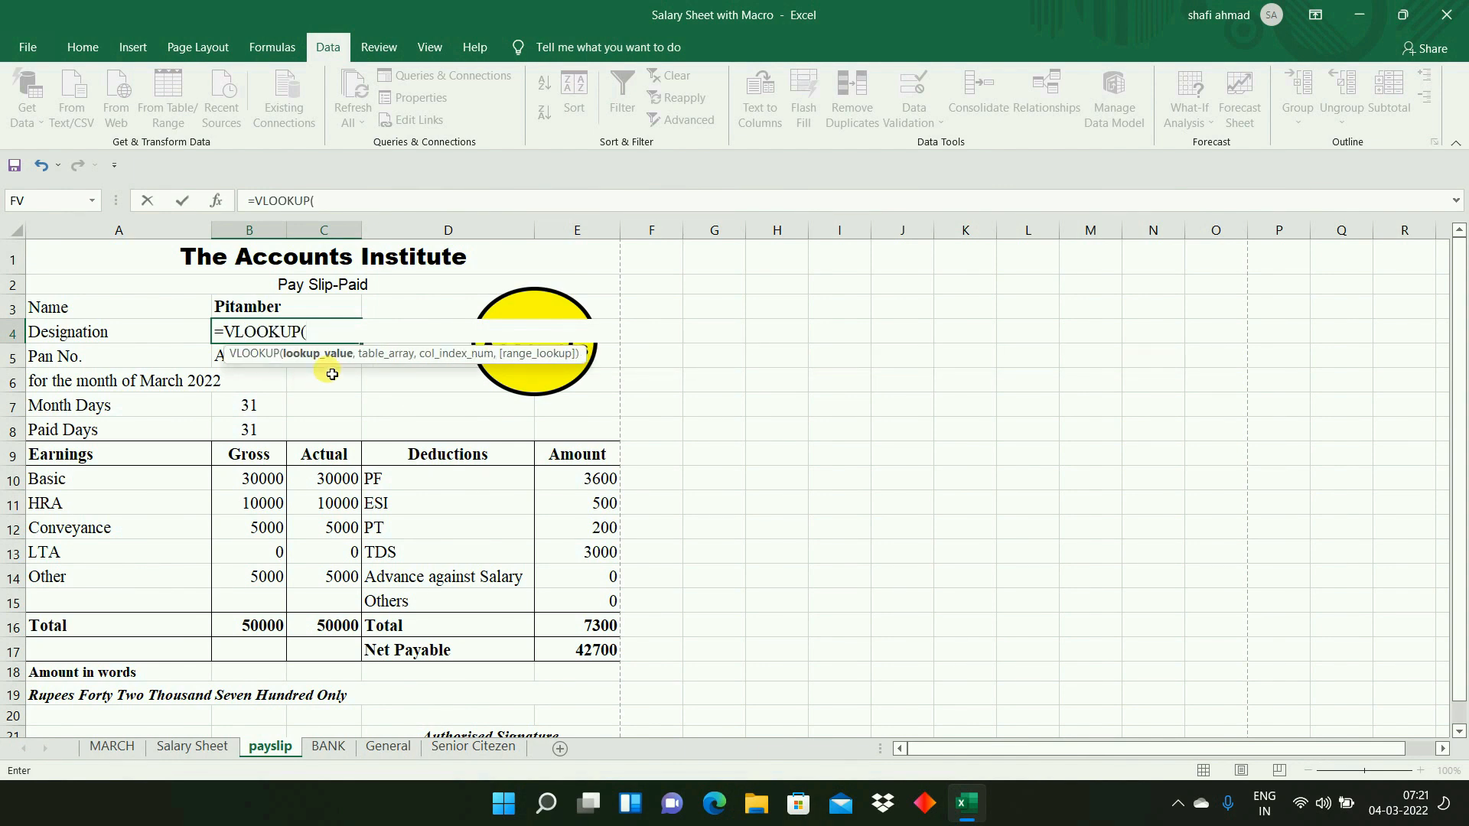
click(268, 307)
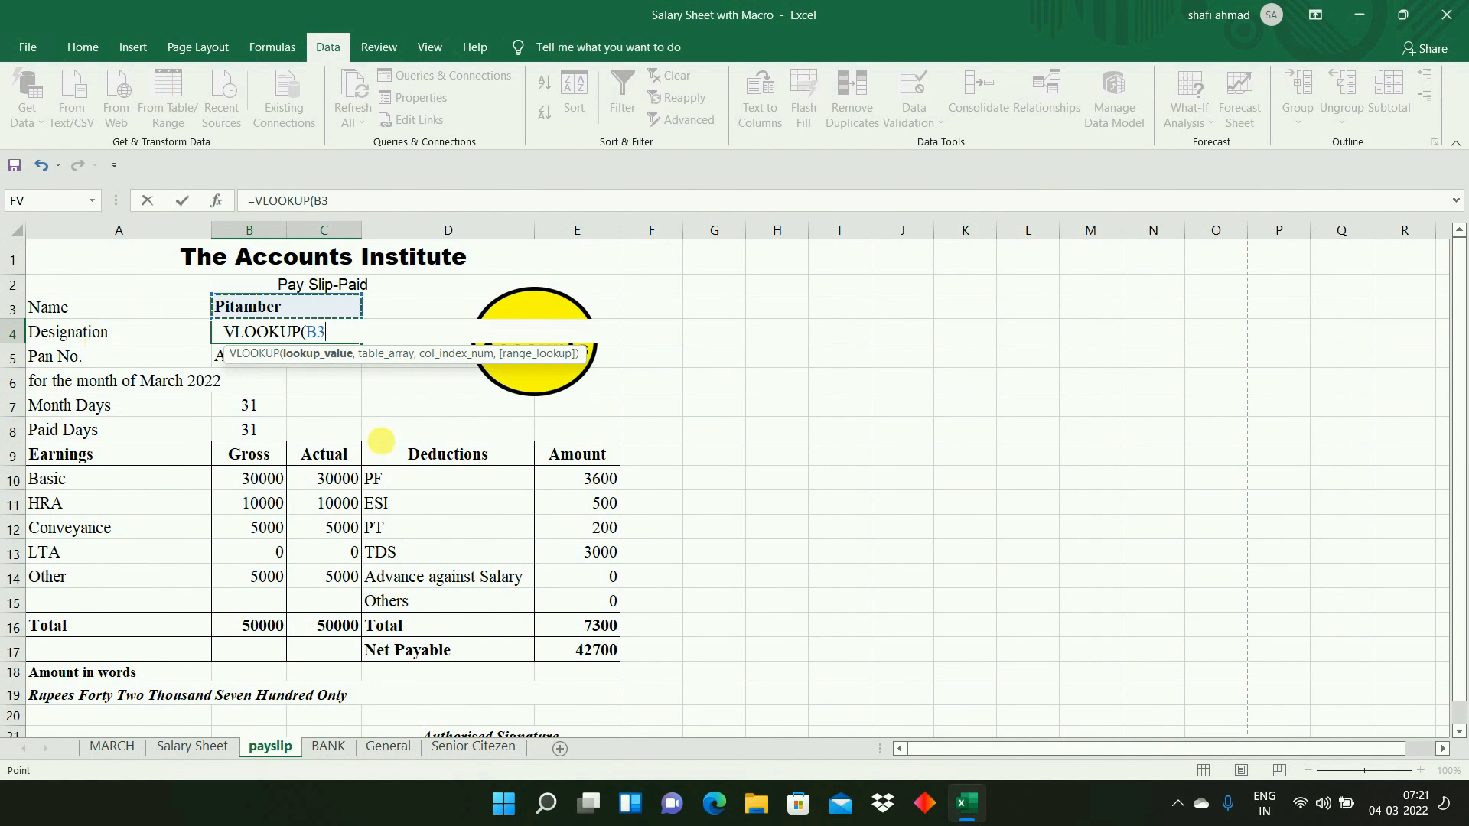
text(,)
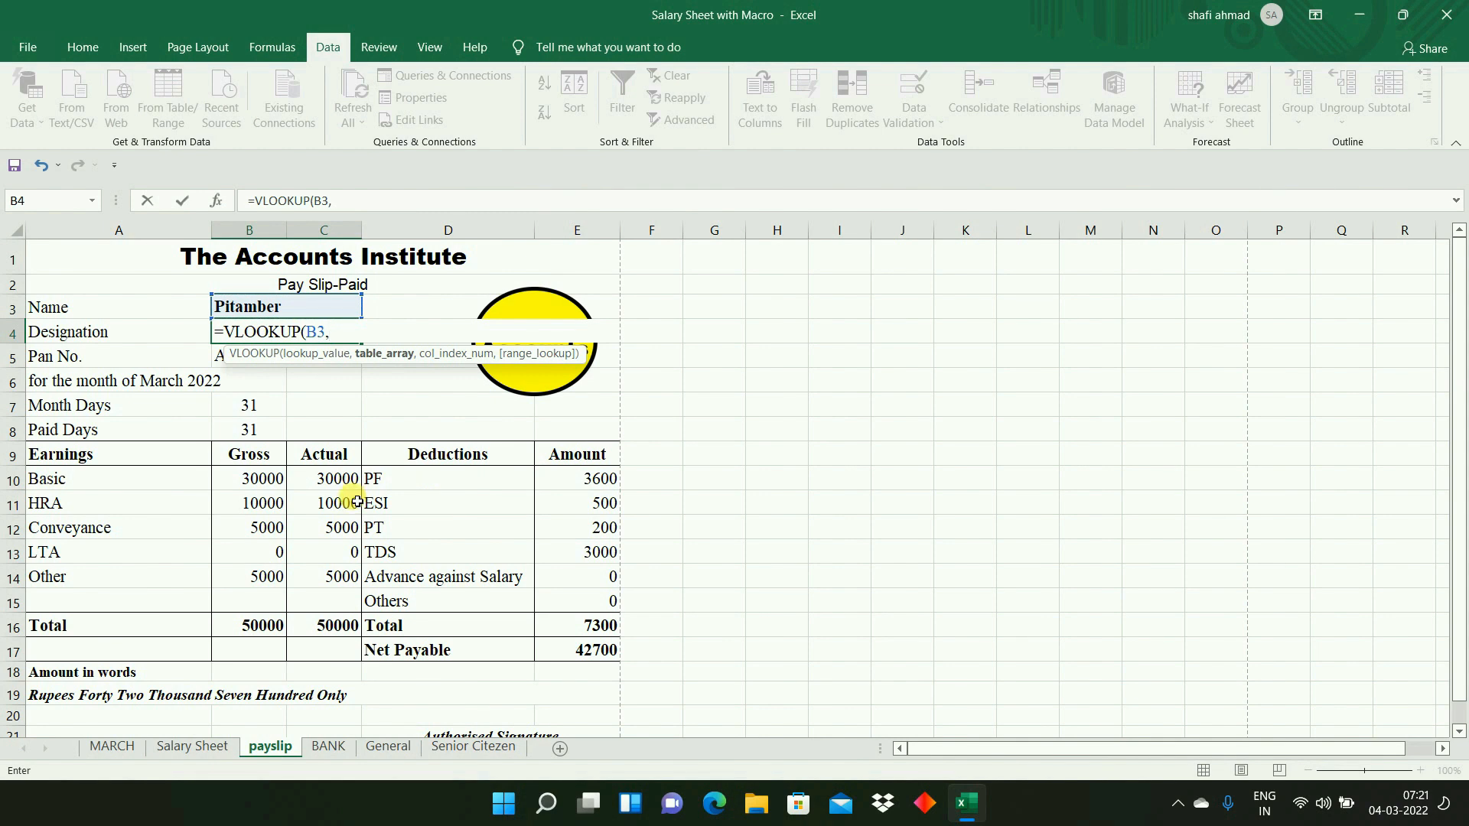
- Set the VLOOKUP's table array to B7:Z18 on Salary Sheet and continue to the column index argument
click(192, 746)
click(112, 550)
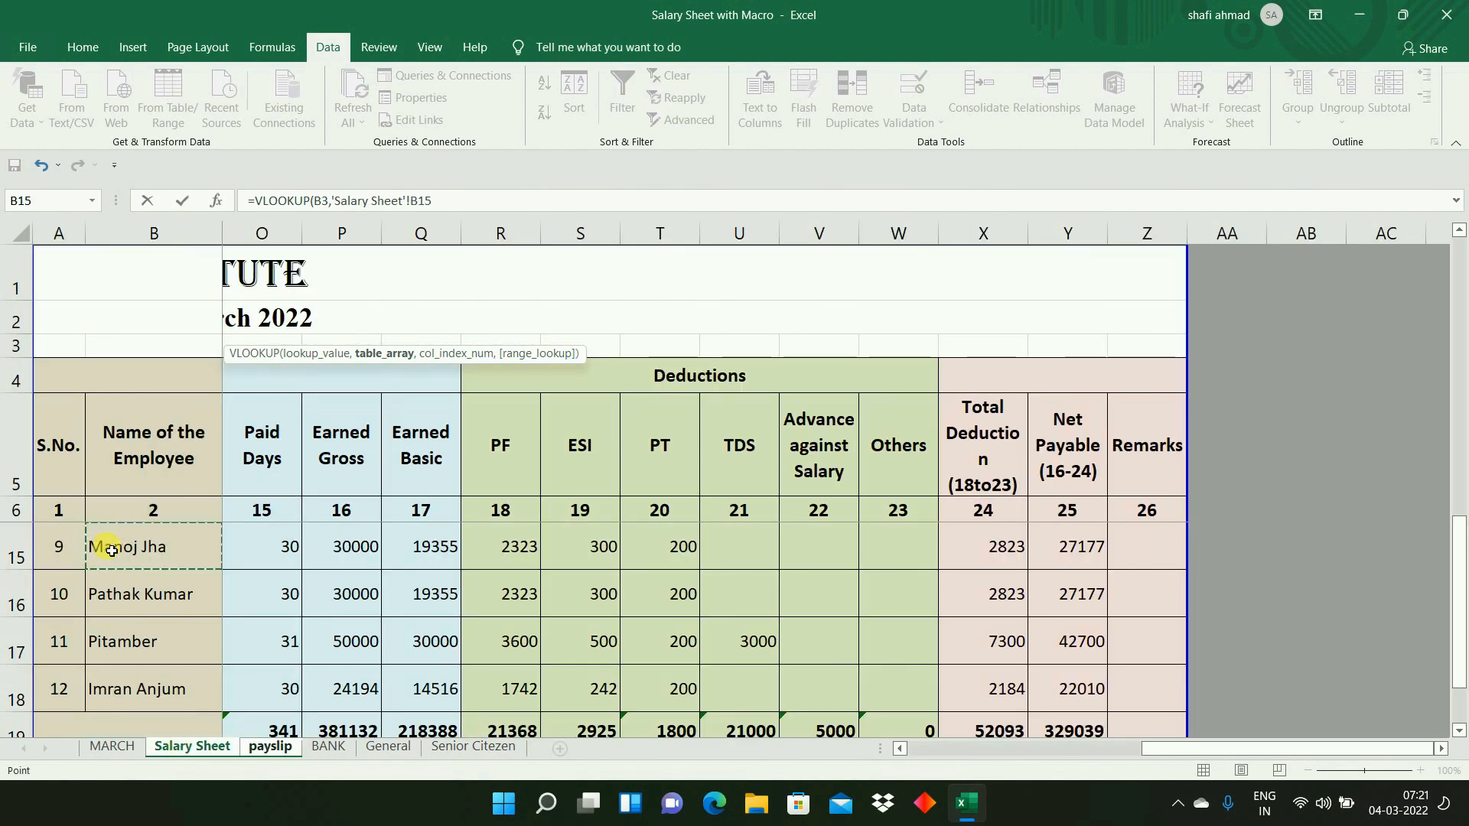
key(Up)
key(Up)
key(Up)
key(Up)
key(Up)
key(Up)
key(Up)
key(Up)
key(Up)
key(Up)
key(Up)
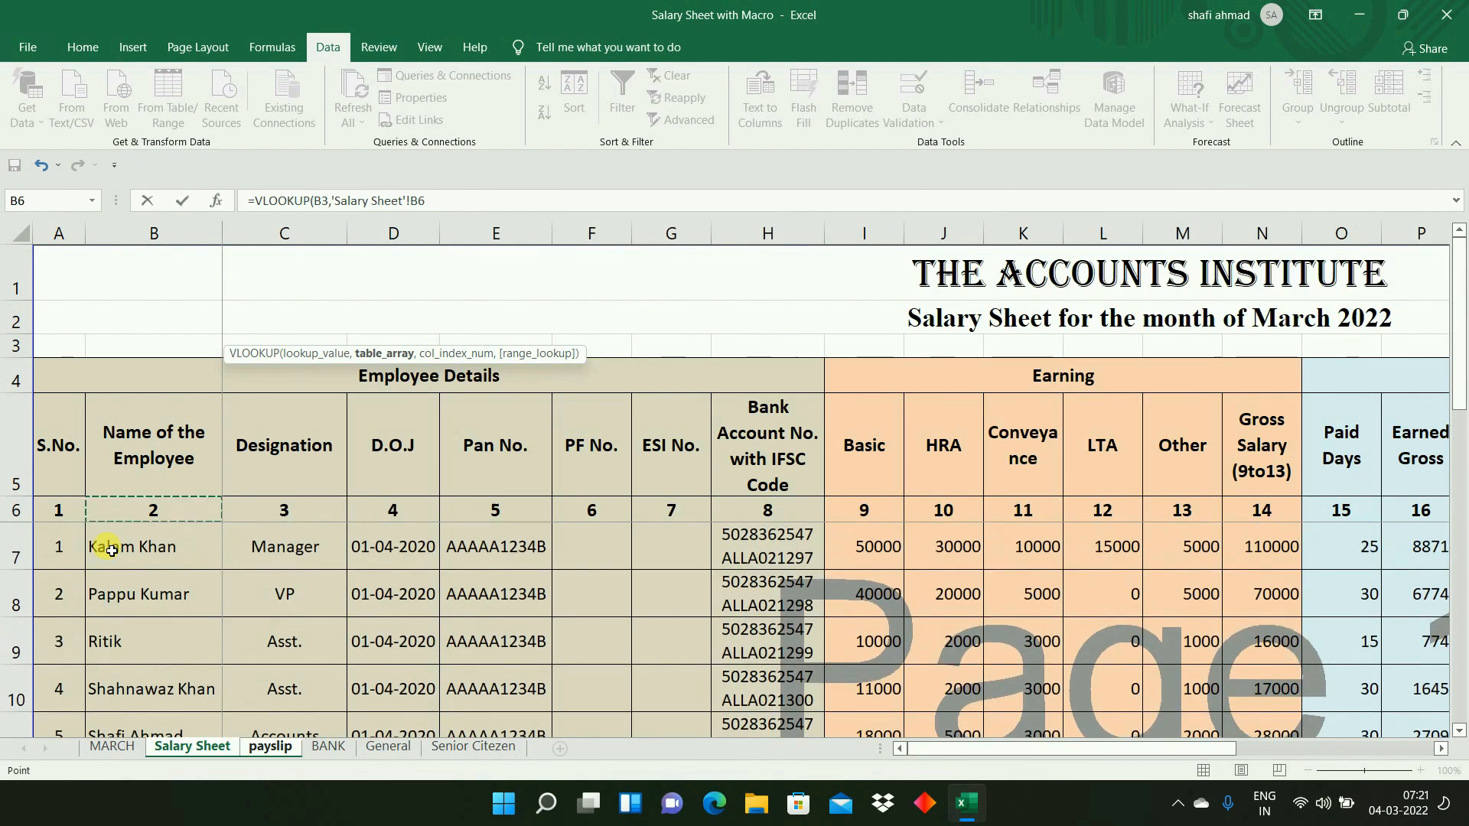
click(111, 550)
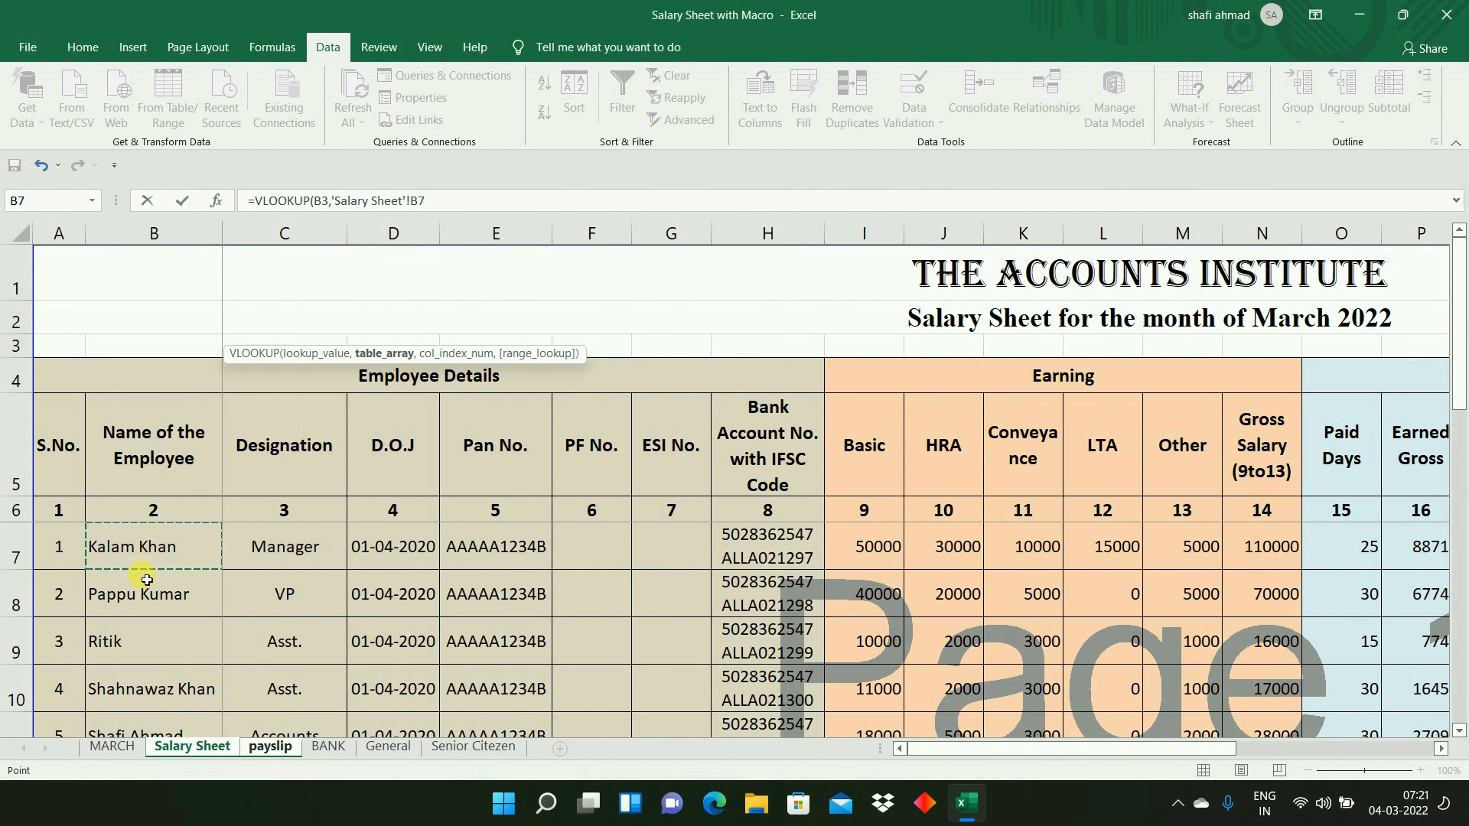
key(ctrl+shift+Down)
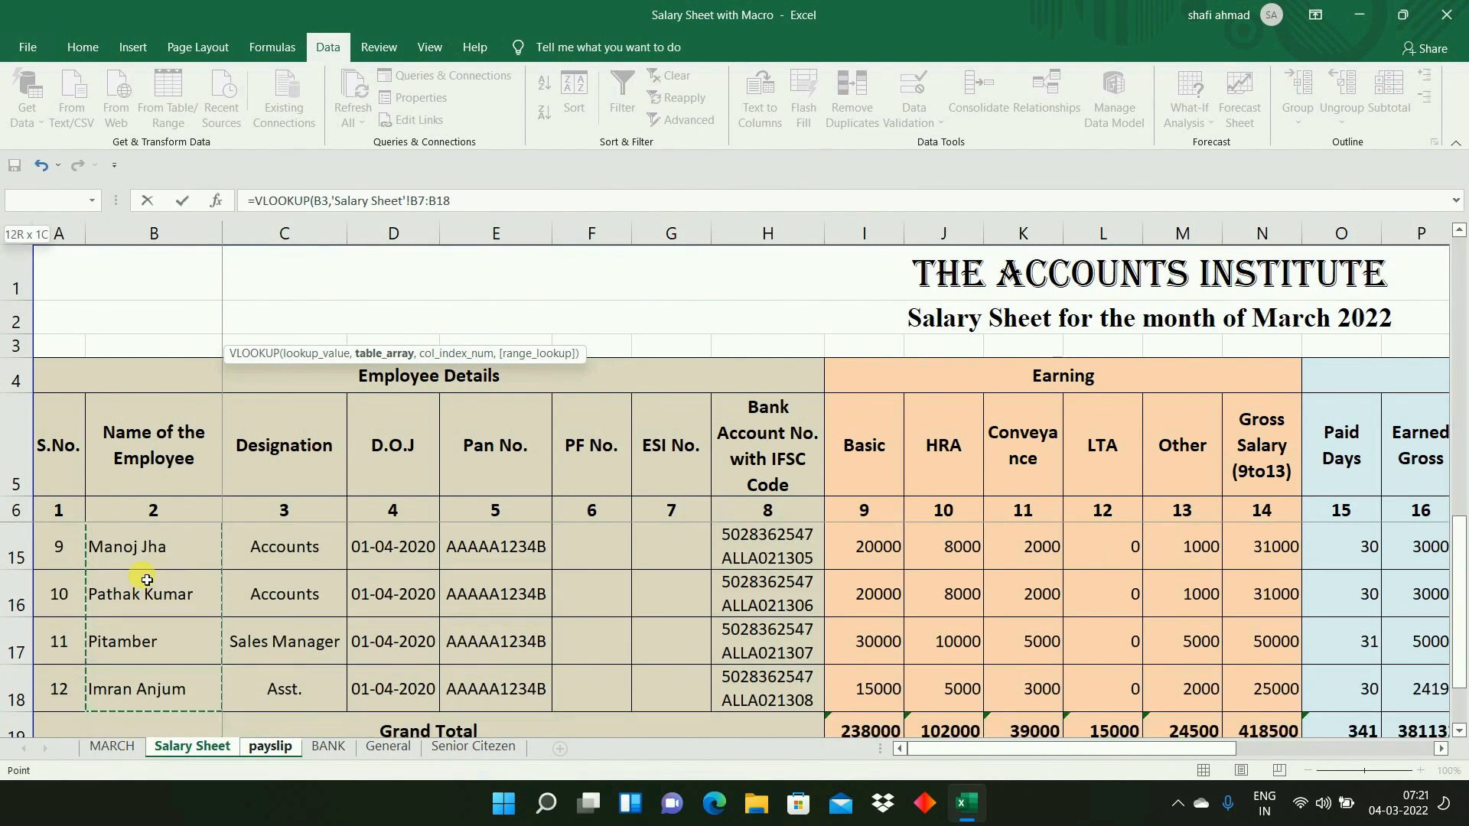
key(shift+Right)
key(shift+Right)
key(shift+Right)
key(shift+Right)
key(shift+Right)
key(shift+Right)
key(shift+Right)
key(shift+Right)
key(shift+Right)
key(shift+Right)
key(shift+Right)
key(shift+Right)
key(shift+Right)
key(shift+Right)
key(shift+Right)
key(shift+Right)
key(shift+Right)
key(shift+Right)
key(shift+Right)
key(shift+Right)
key(shift+Right)
key(shift+Right)
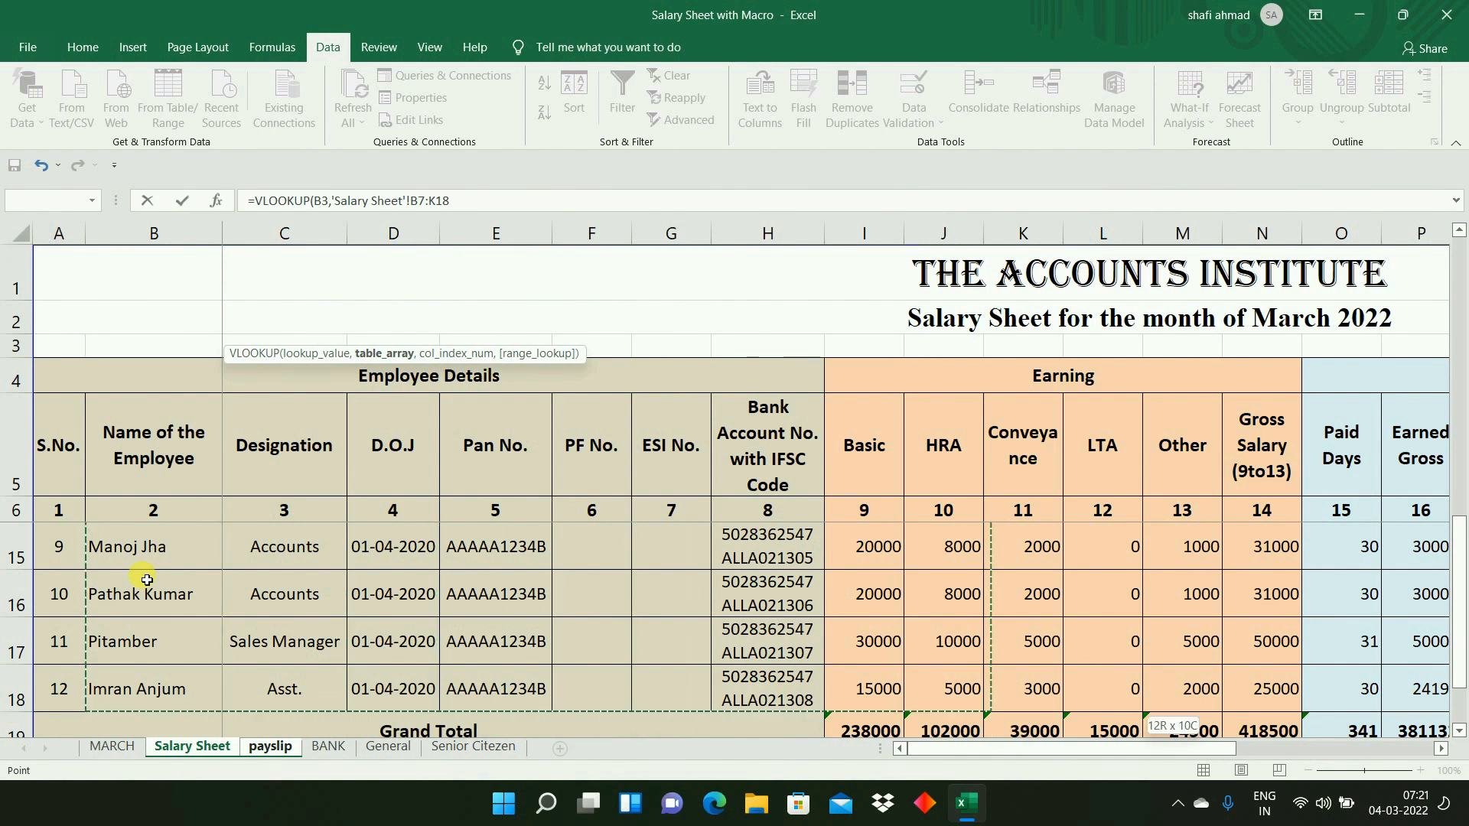
key(shift+Right)
key(shift+Right)
key(shift+Left)
key(shift+Left)
key(shift+Left)
key(shift+Left)
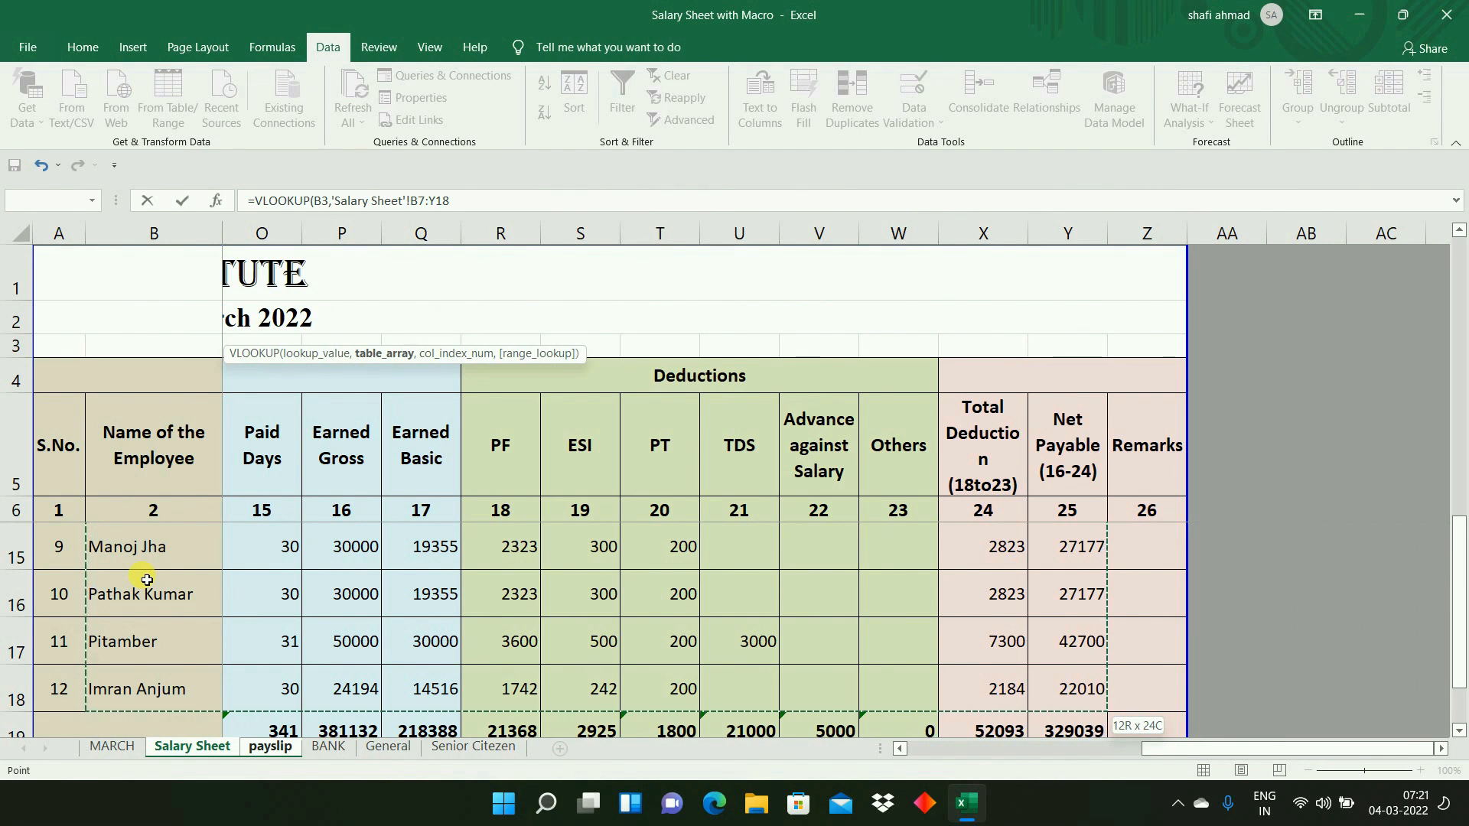
key(shift+Right)
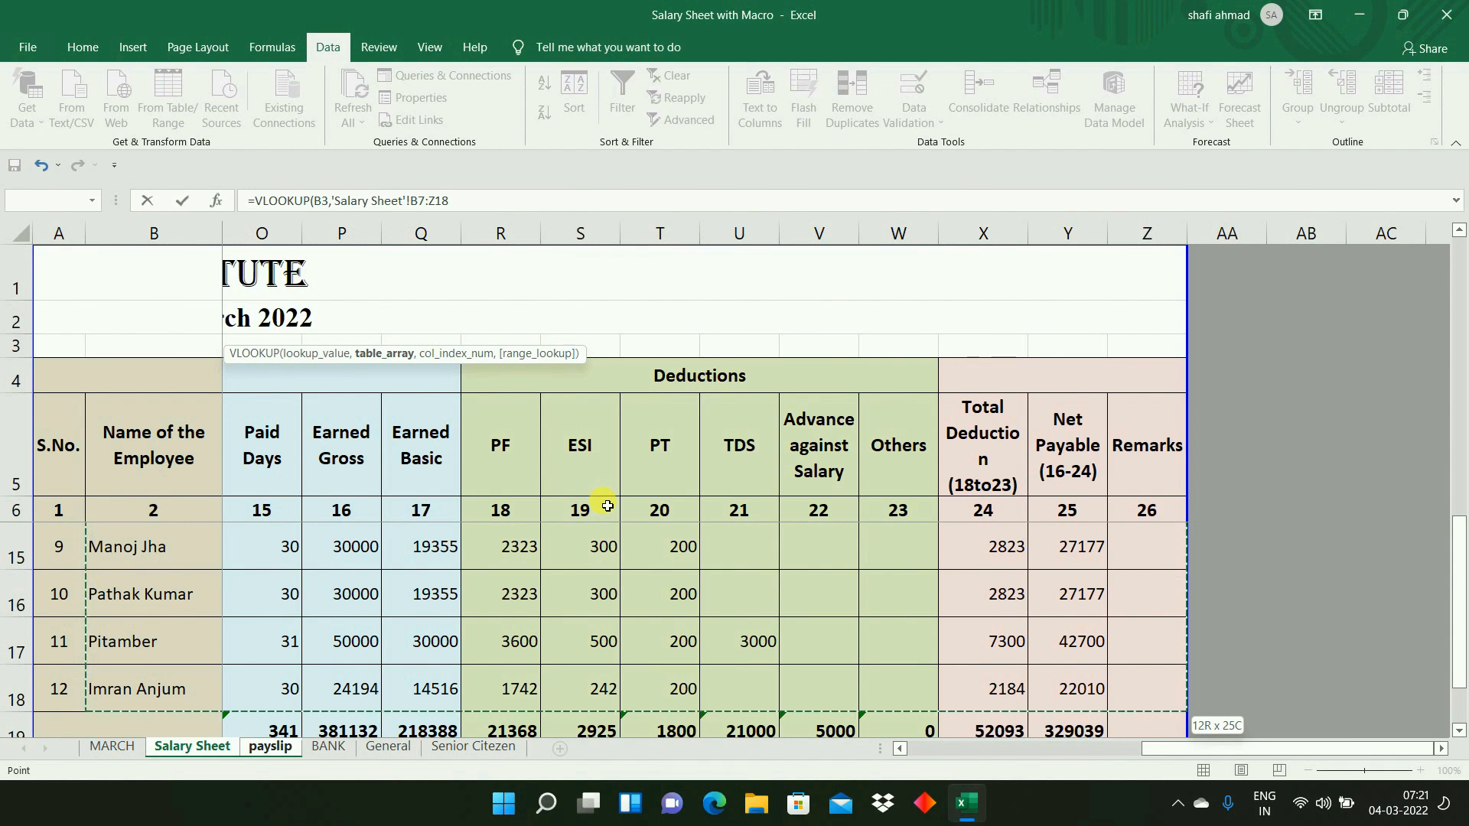
text(,)
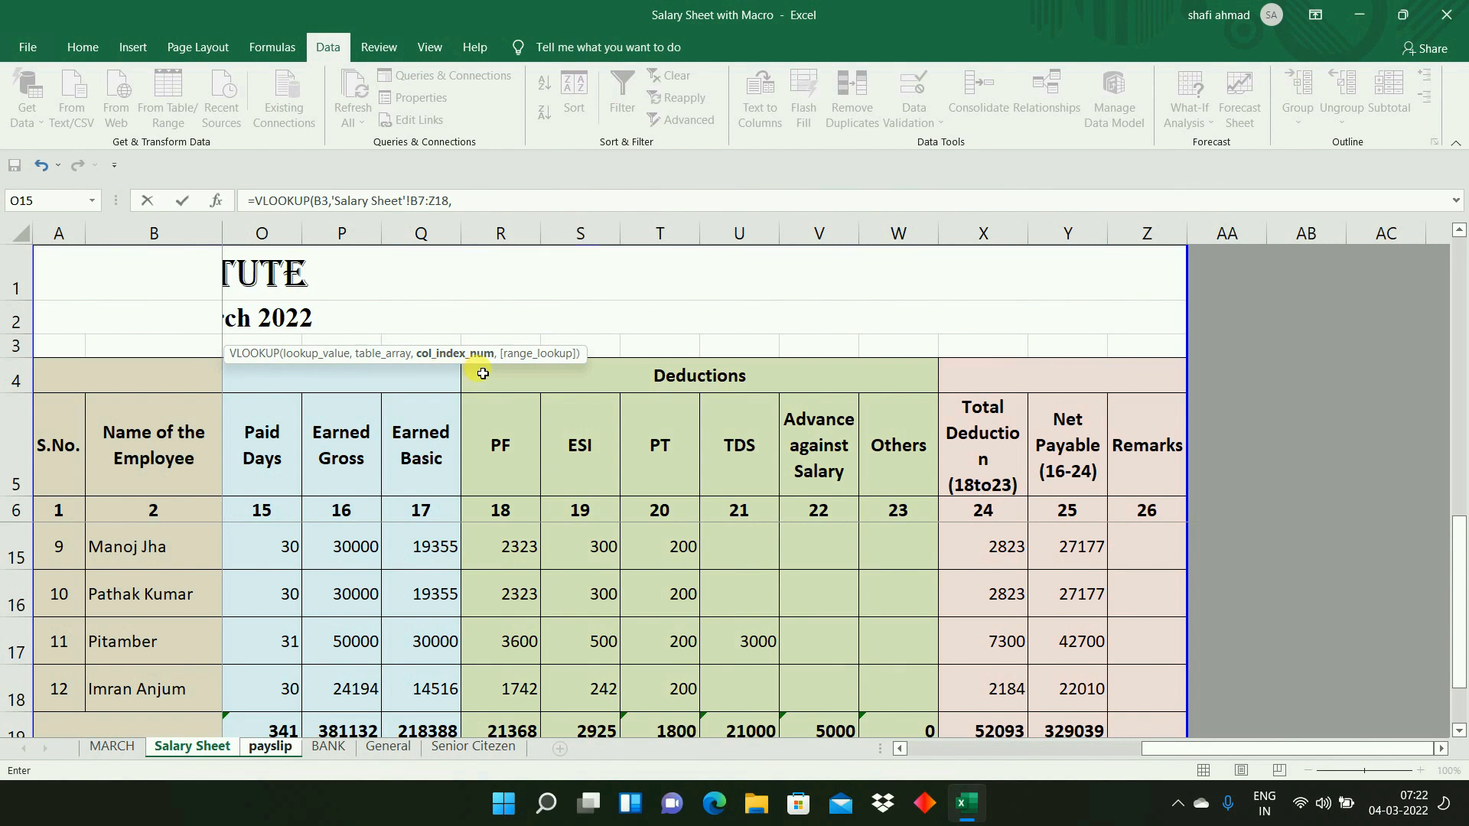
- Complete the payslip's Designation VLOOKUP with column index 2 and range lookup 0, and enter the formula in B4
drag(1163, 750, 915, 759)
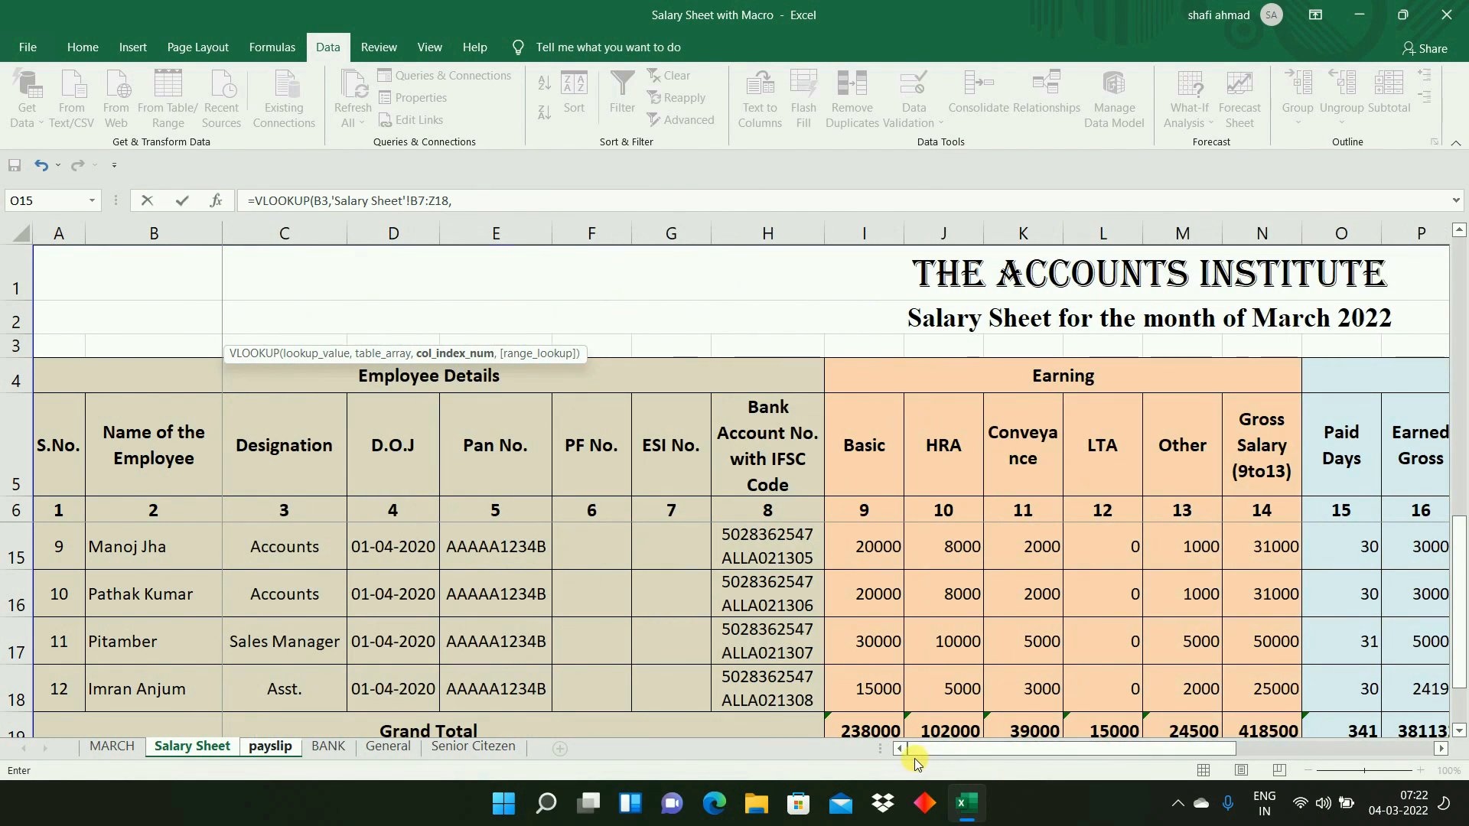
drag(1460, 543, 1462, 253)
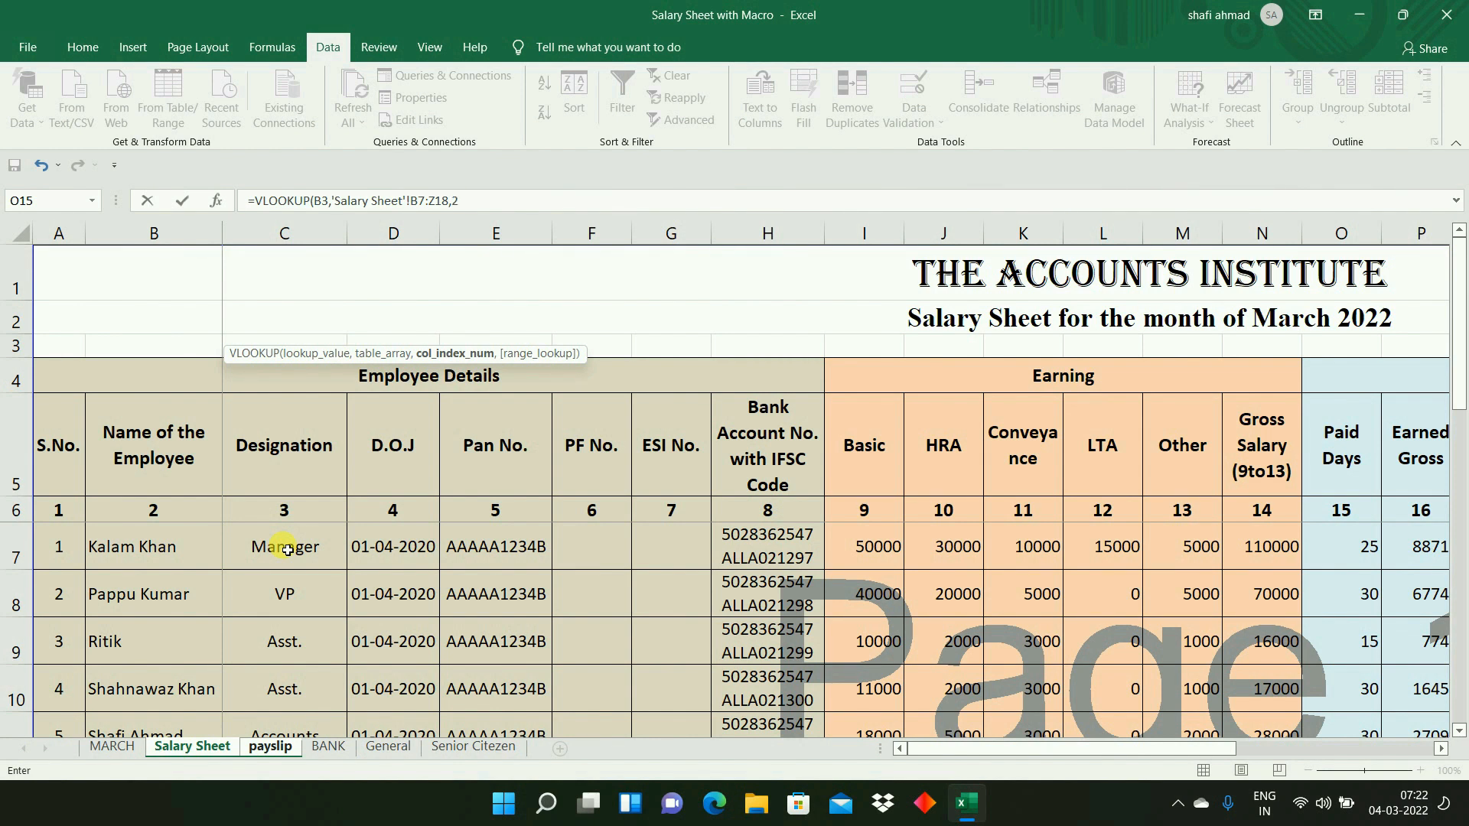
text(,0)
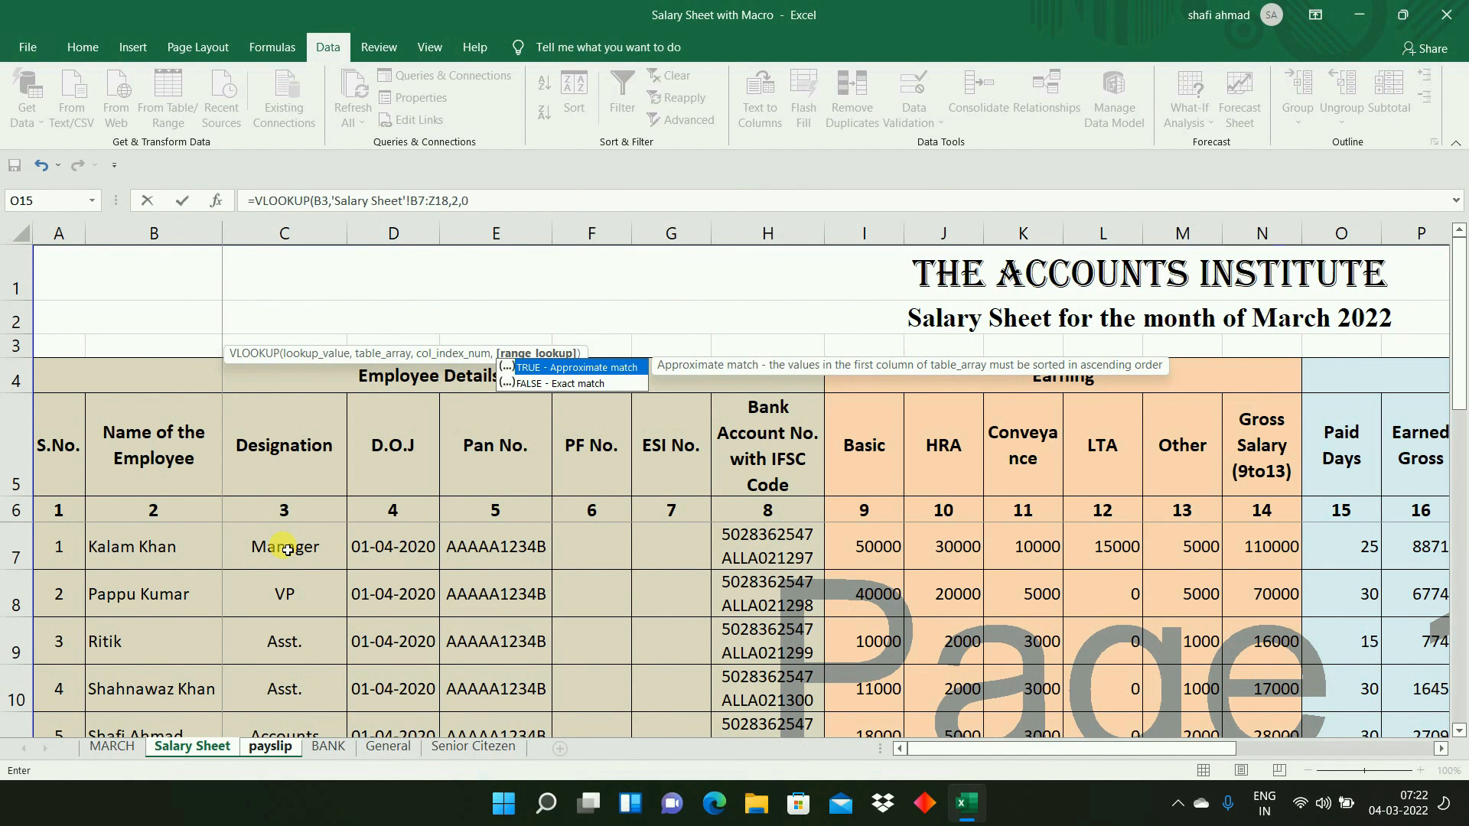
key(Return)
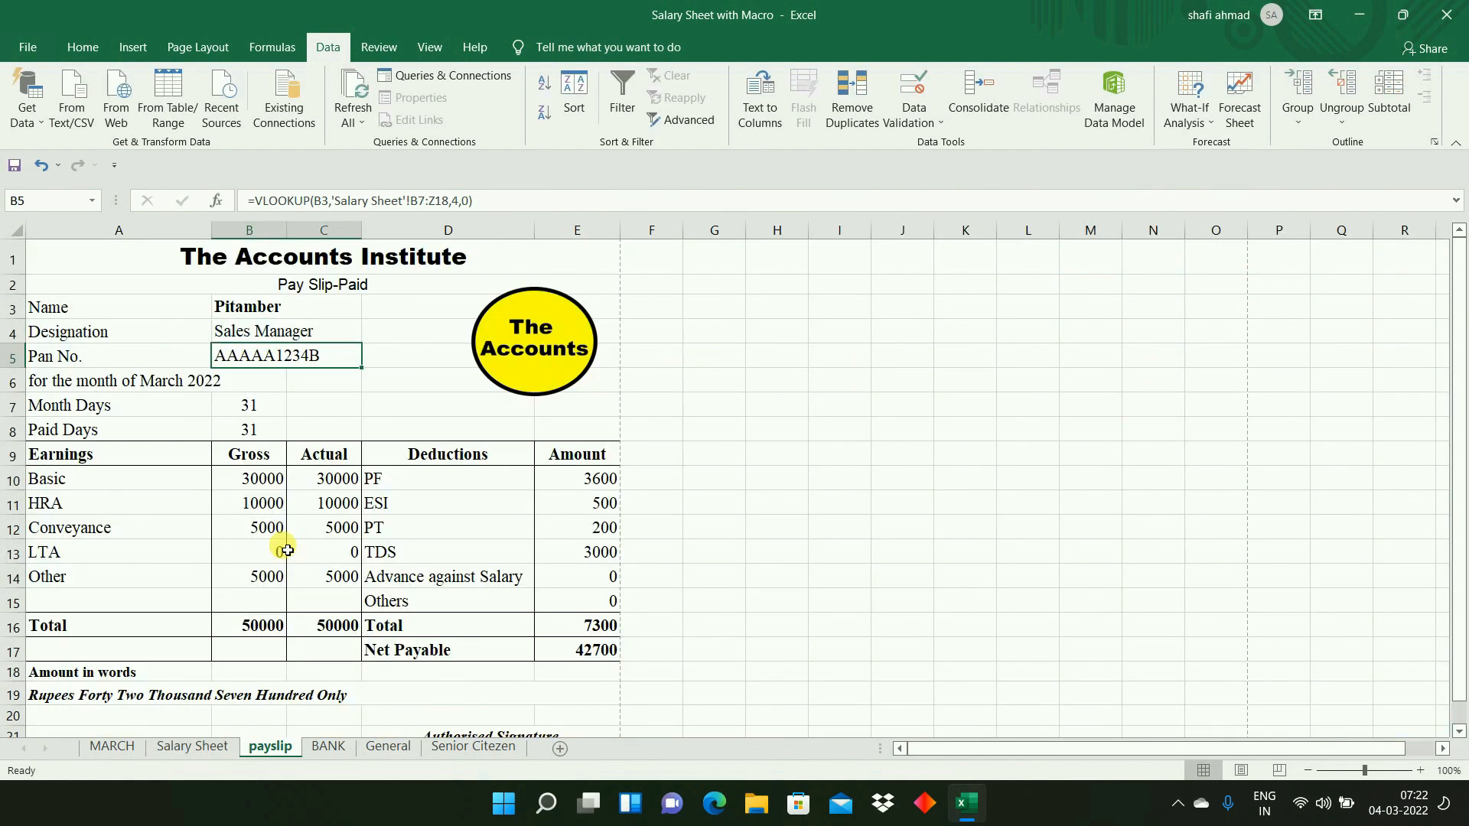
- Review the VLOOKUP formulas in the payslip's Designation cell B4 and Pan No. cell B5
click(245, 334)
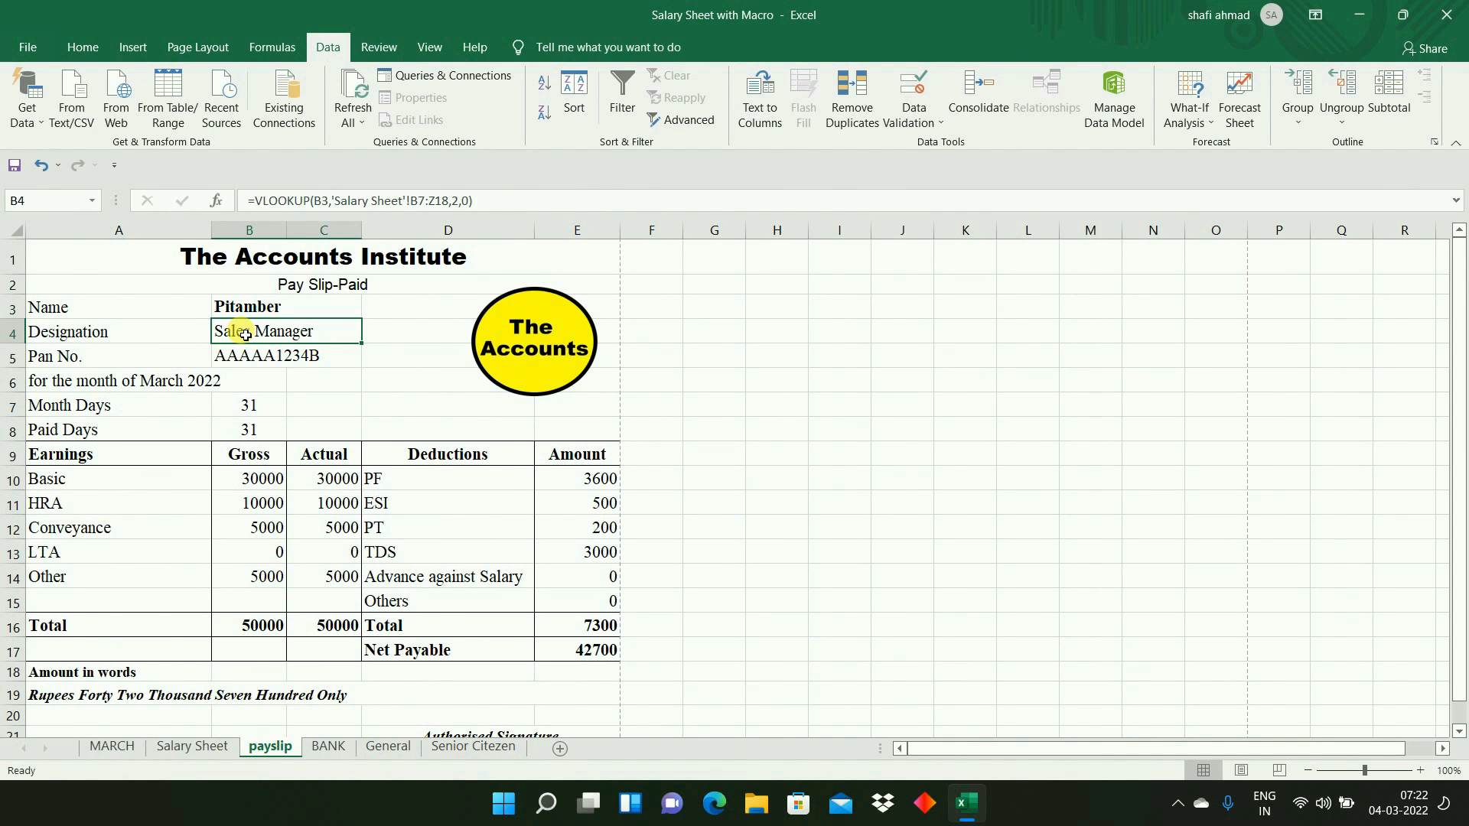
double_click(319, 342)
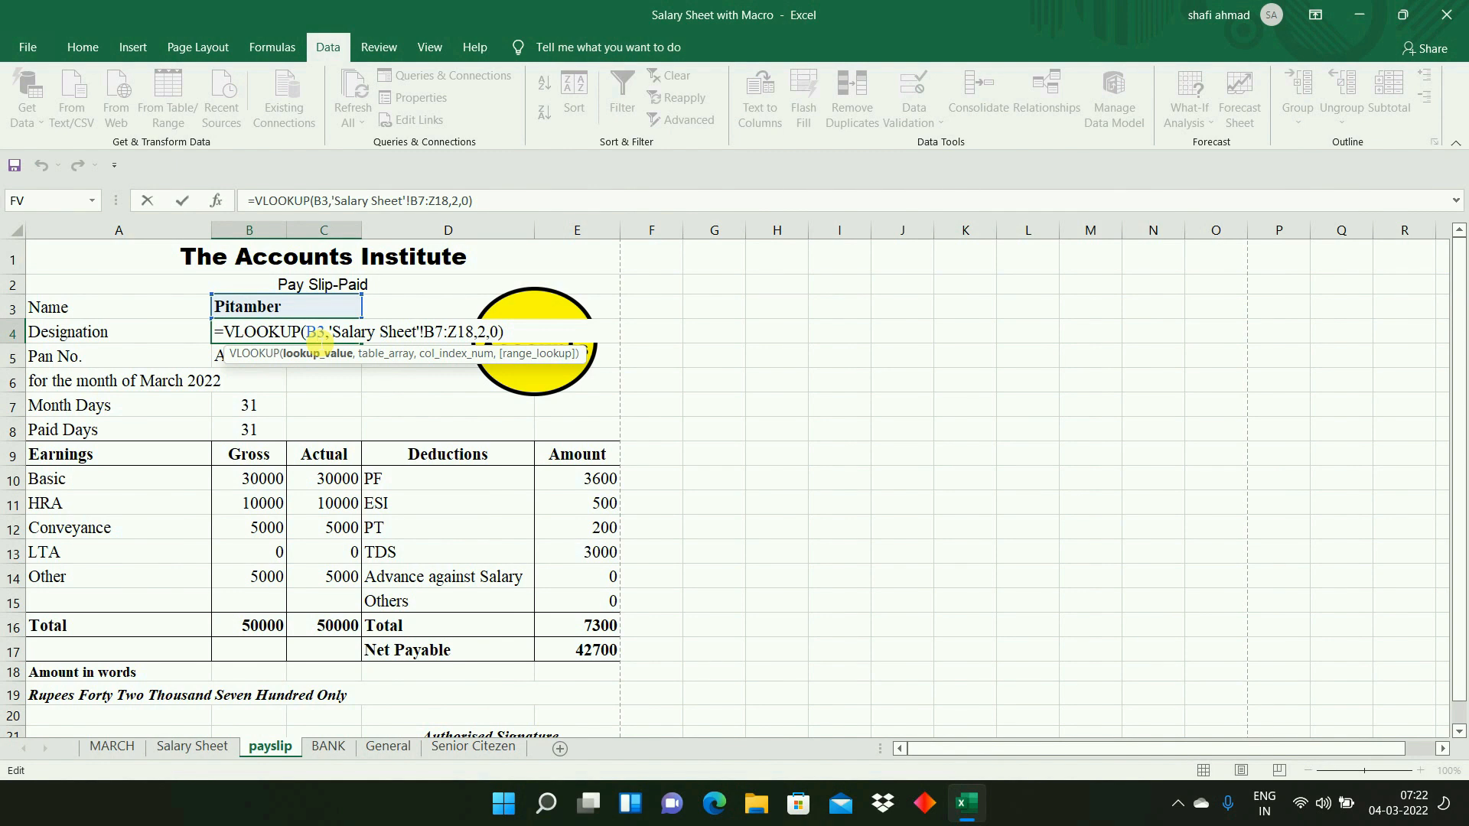
key(Escape)
click(291, 356)
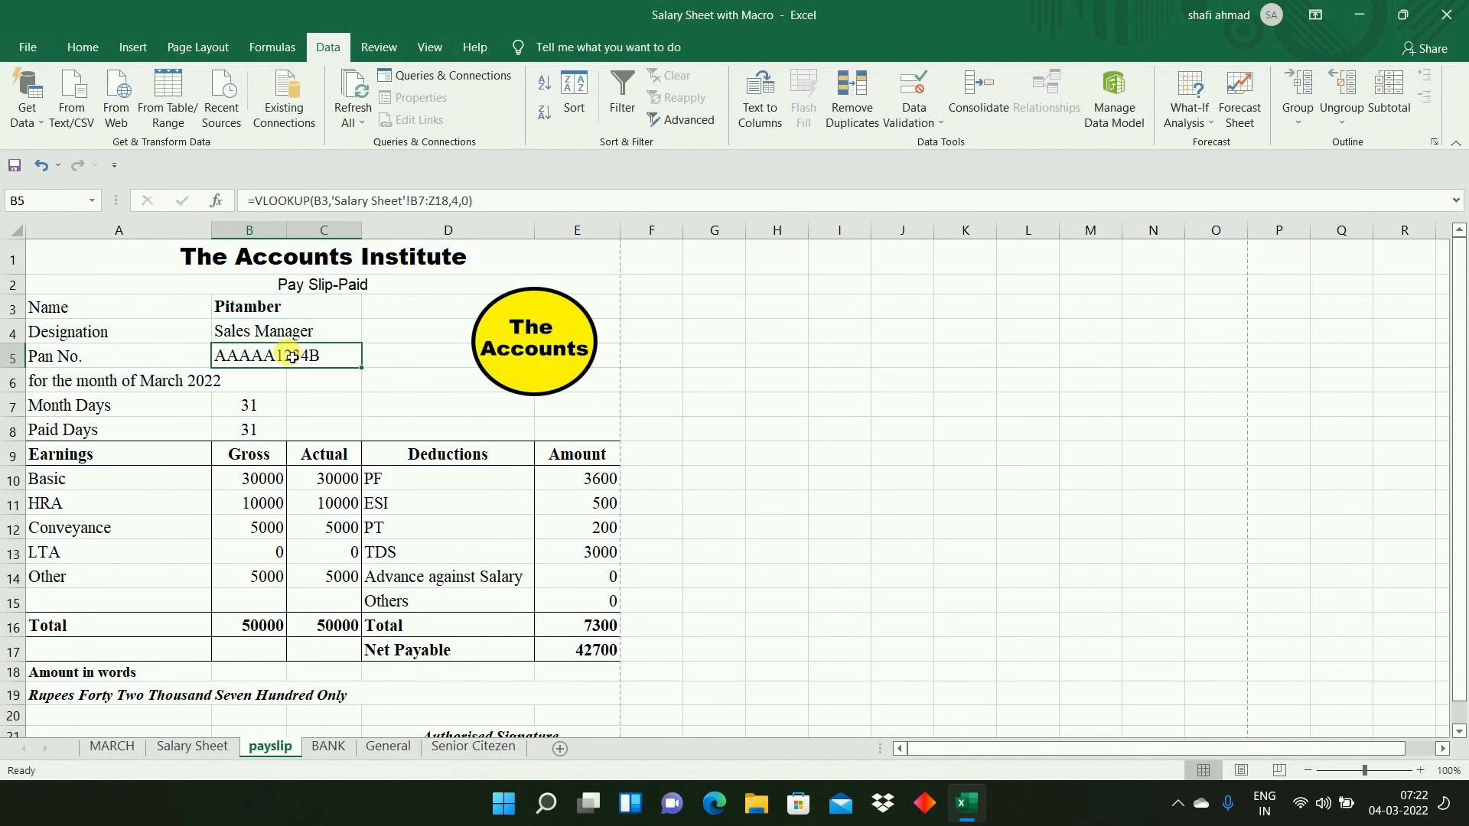
- Count the column positions of Pan No. and Basic on Salary Sheet, starting from the employee name column along row 7
click(184, 747)
click(518, 554)
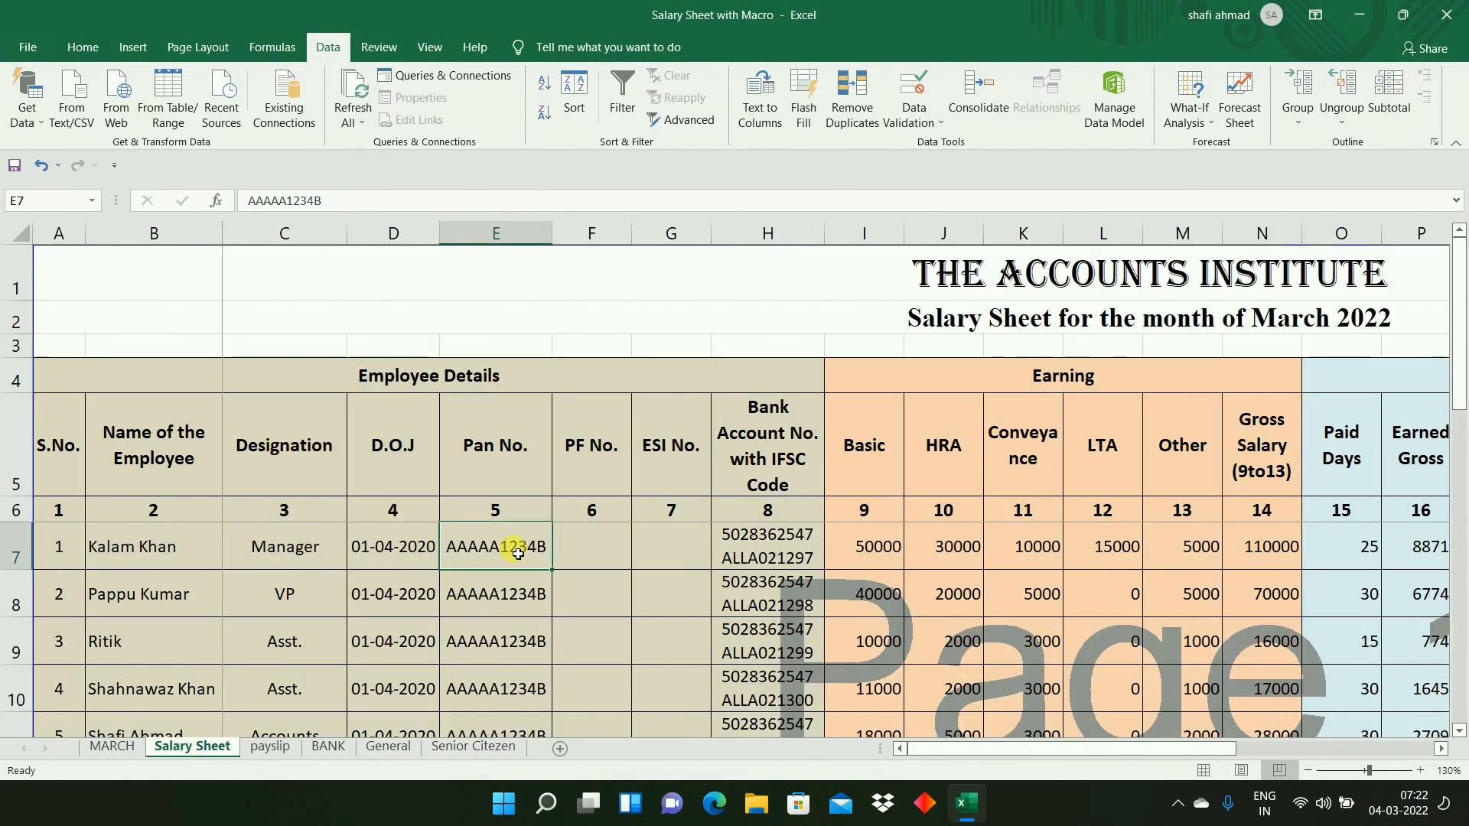
click(863, 545)
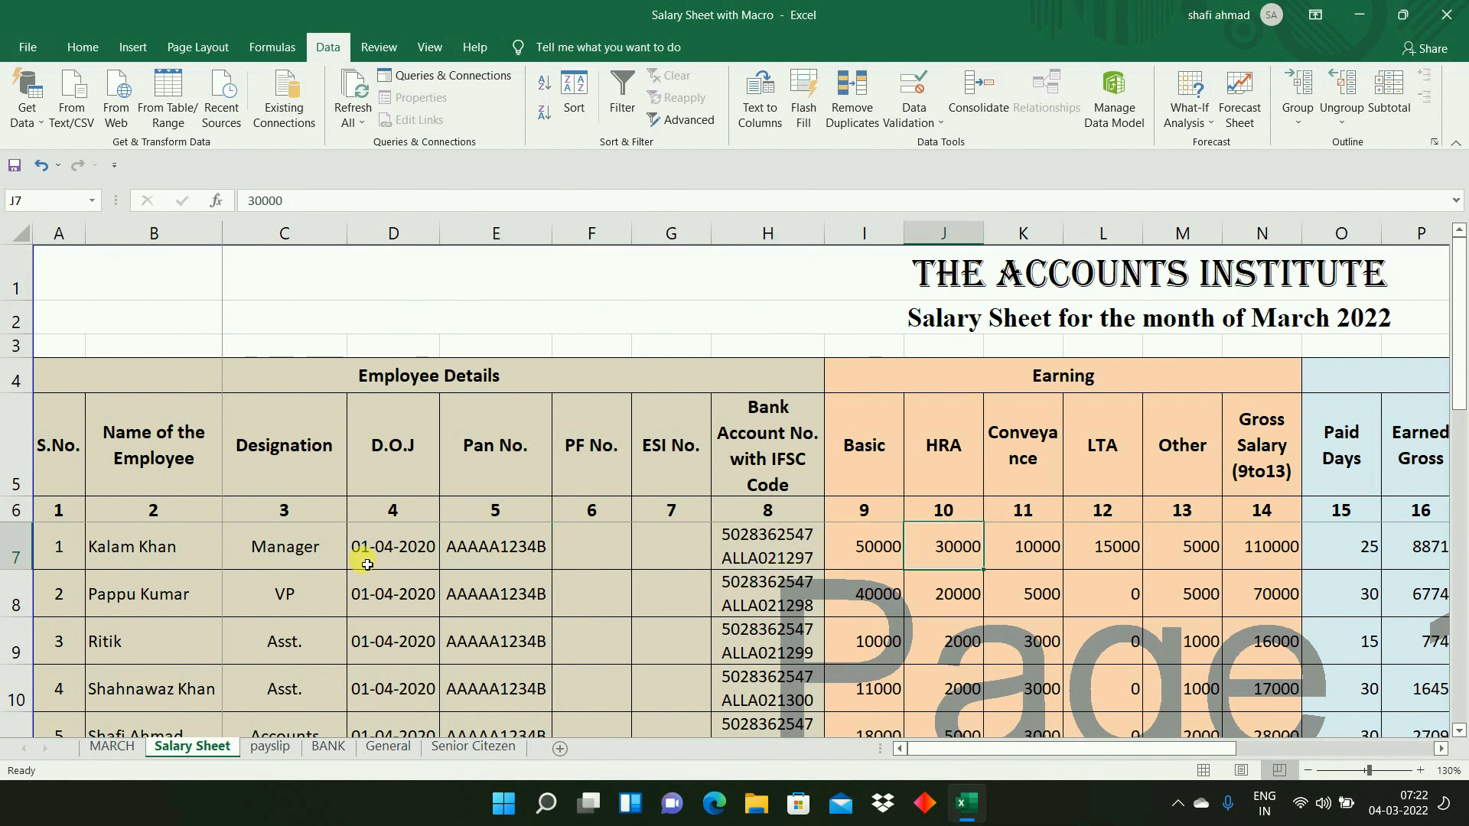
click(153, 551)
key(Right)
key(Right)
key(Right)
key(Right)
key(Right)
key(Right)
key(Right)
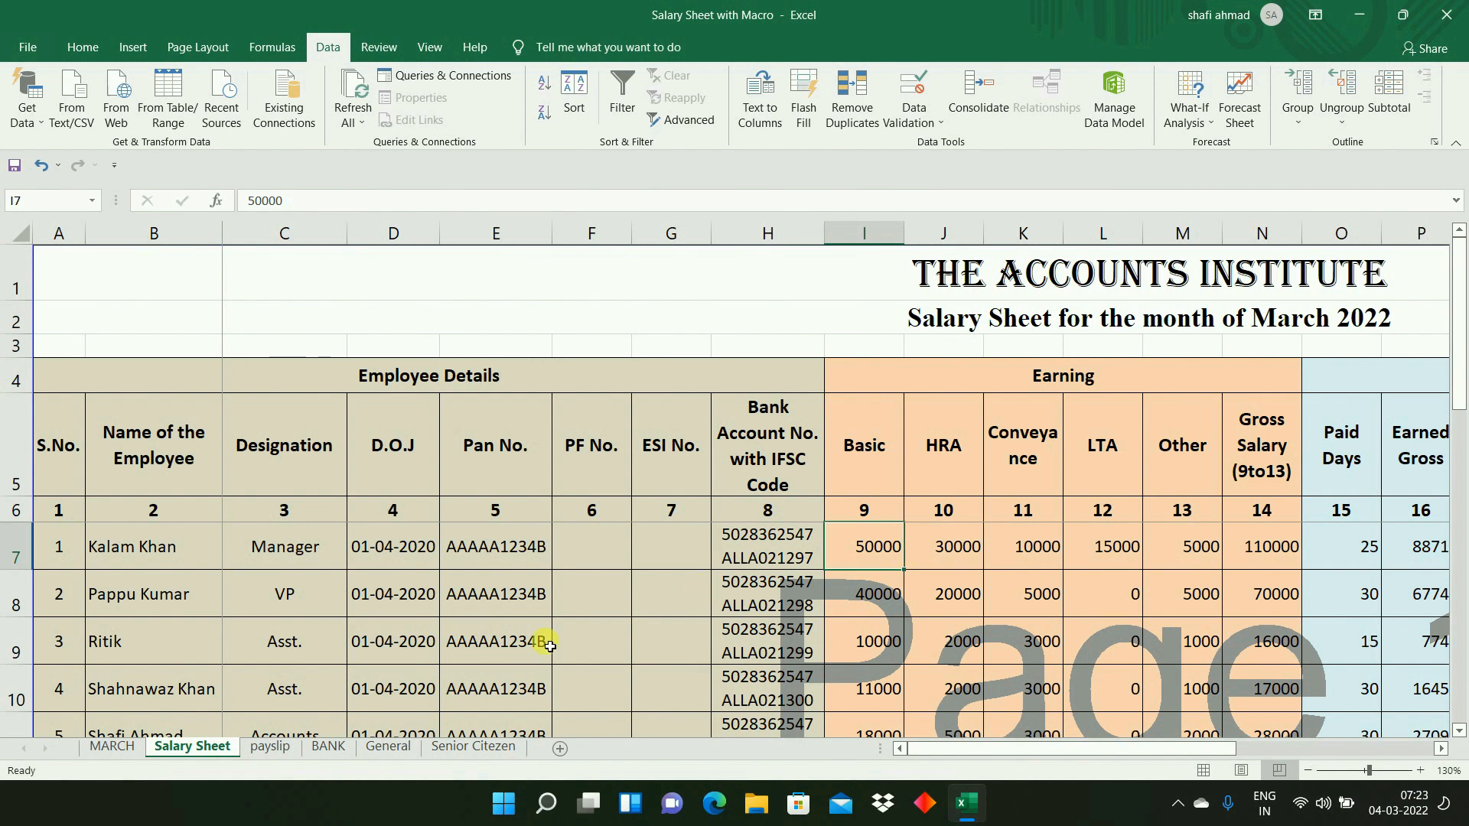
- Inspect the VLOOKUP formula in the payslip's gross Basic cell B10 and leave it without editing
click(282, 747)
click(290, 488)
double_click(270, 482)
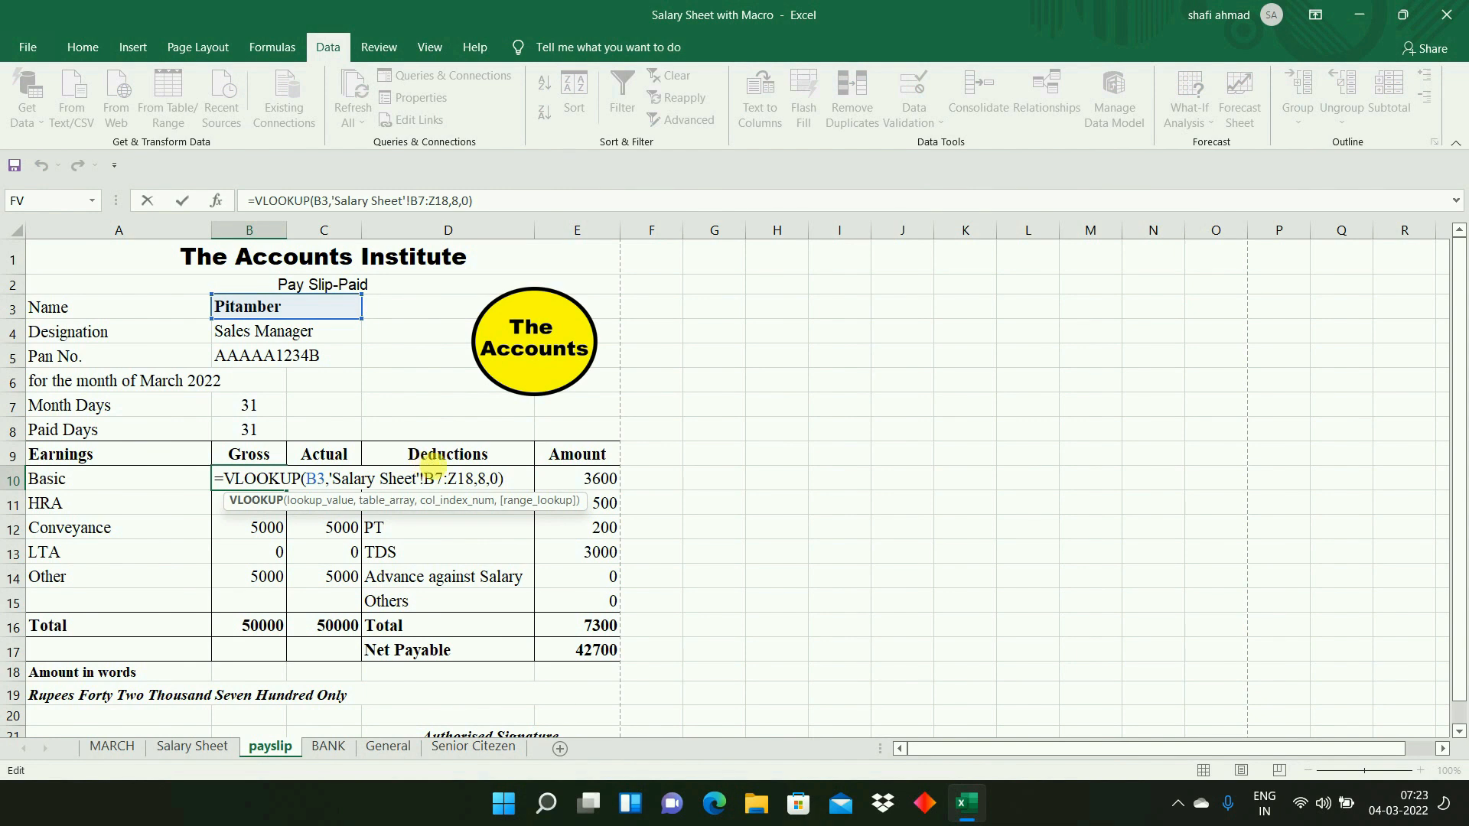
key(Escape)
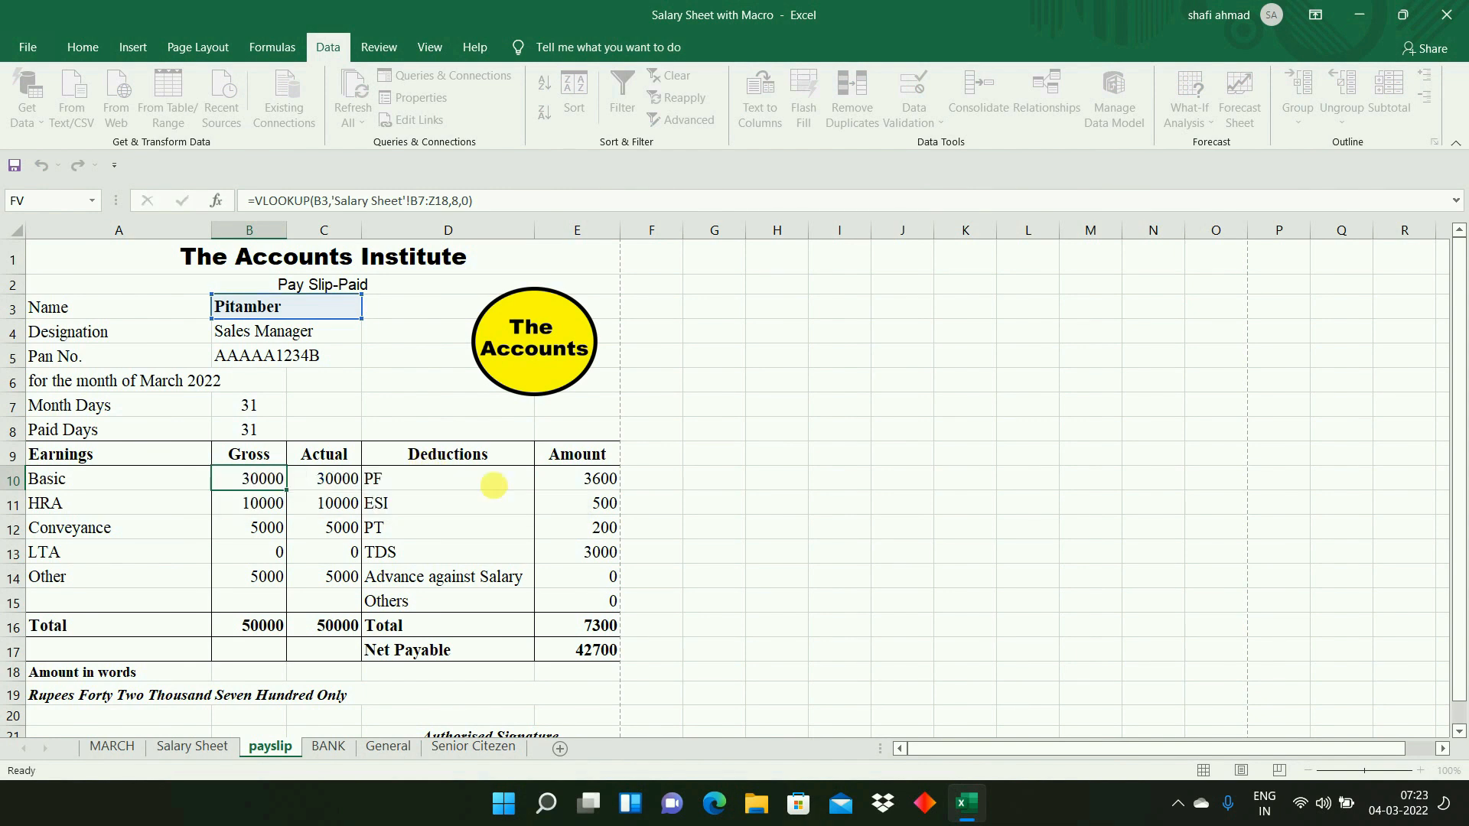
click(777, 575)
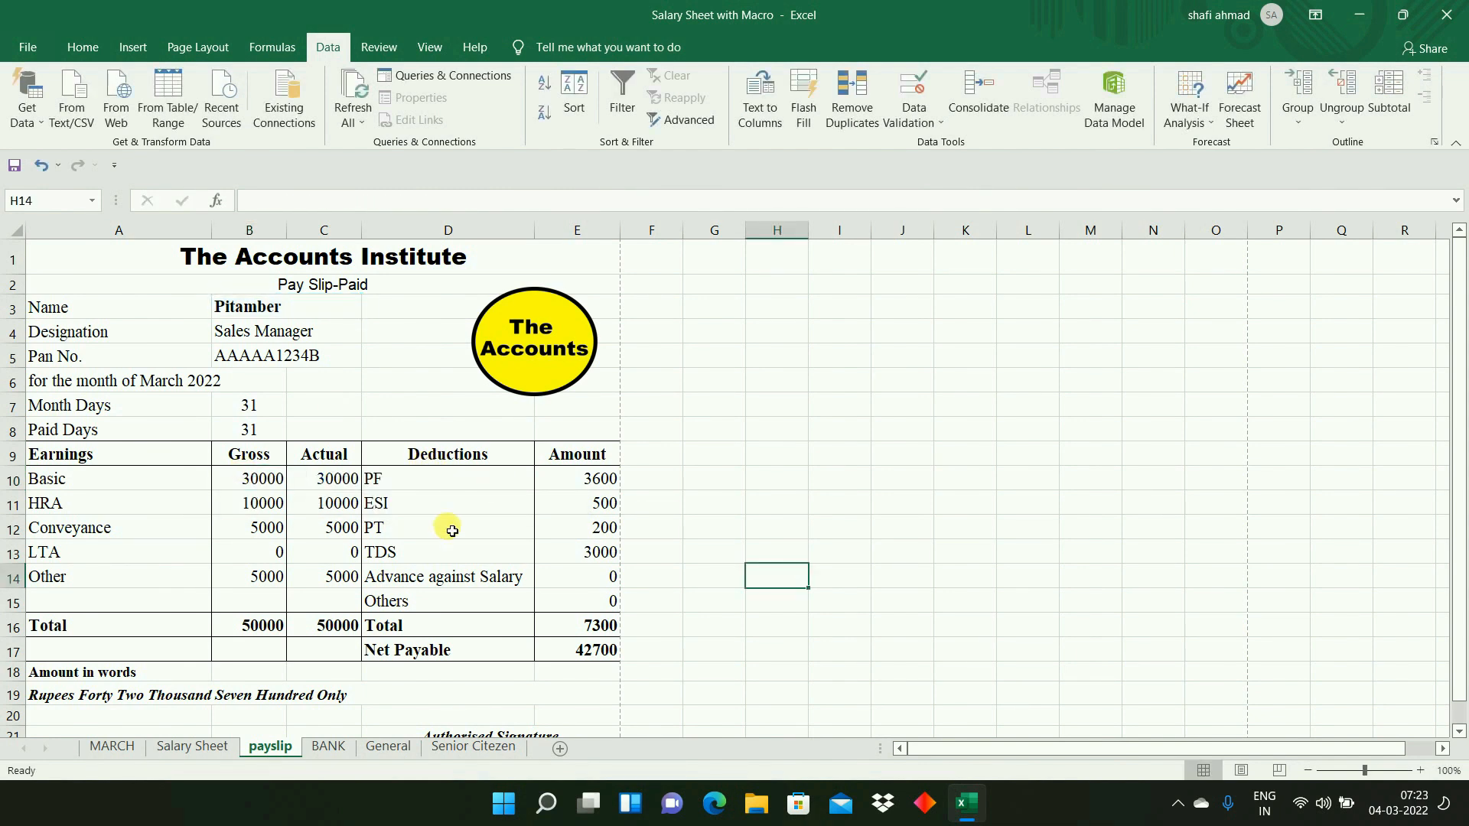